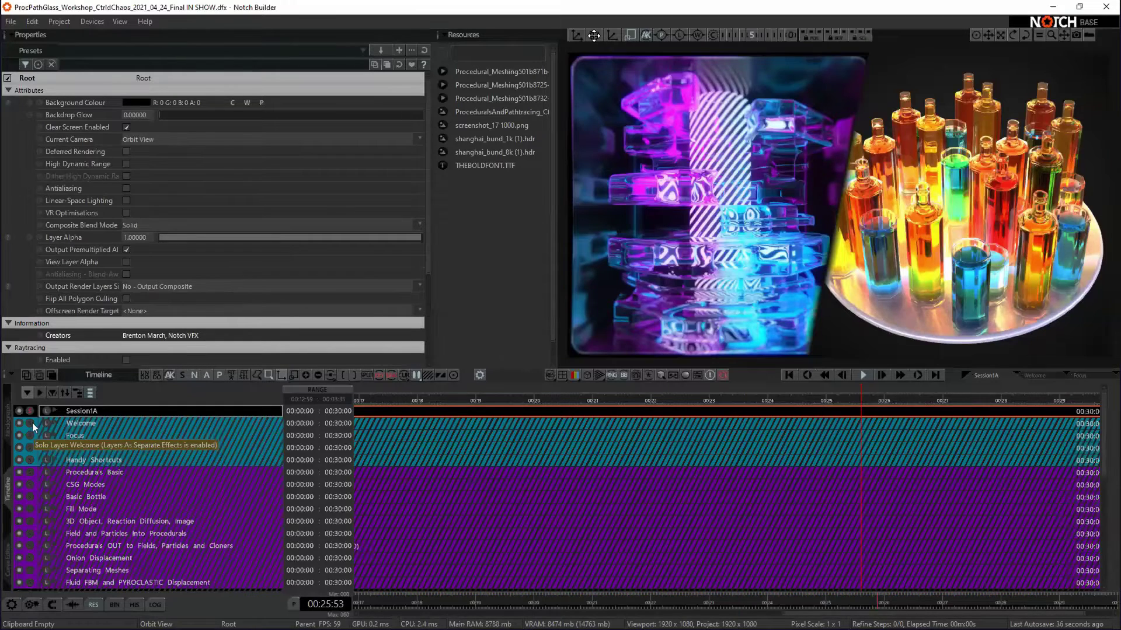
# Solo the Schedule, Handy Shortcuts and Procedurals Basic layers in turn, and show the node graph of Procedurals Basic
pyautogui.click(30, 449)
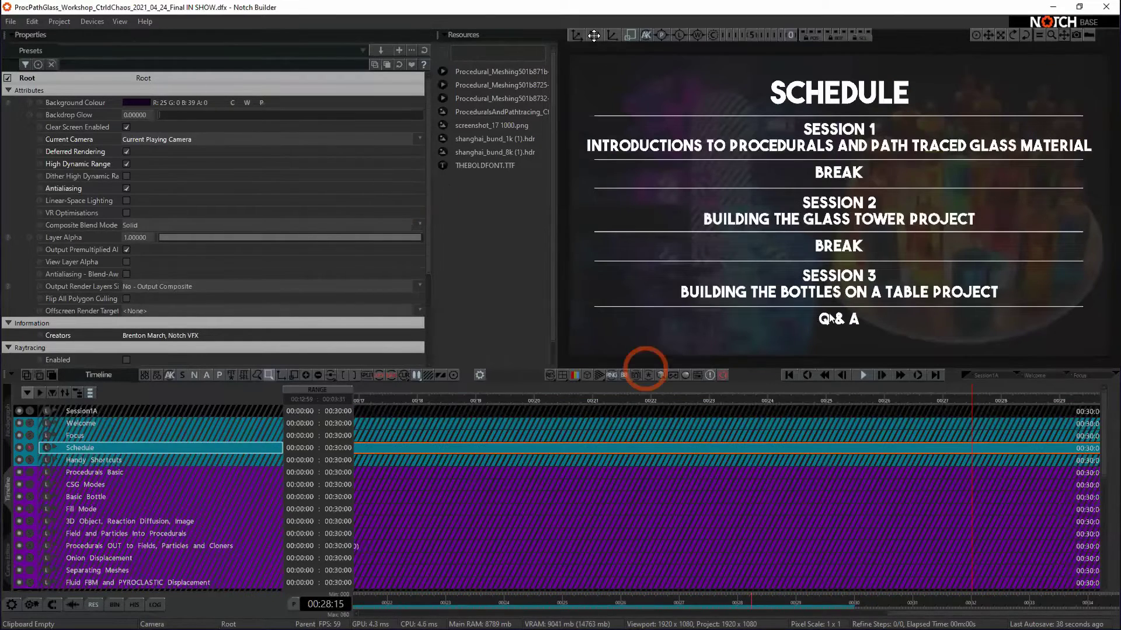
pyautogui.click(30, 460)
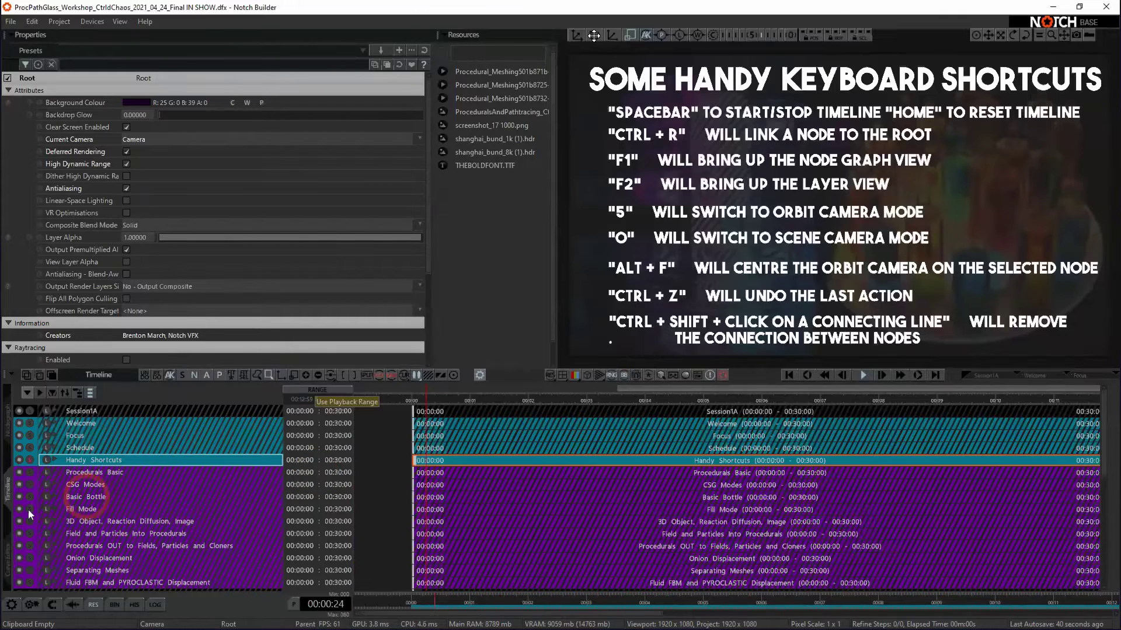
pyautogui.click(30, 473)
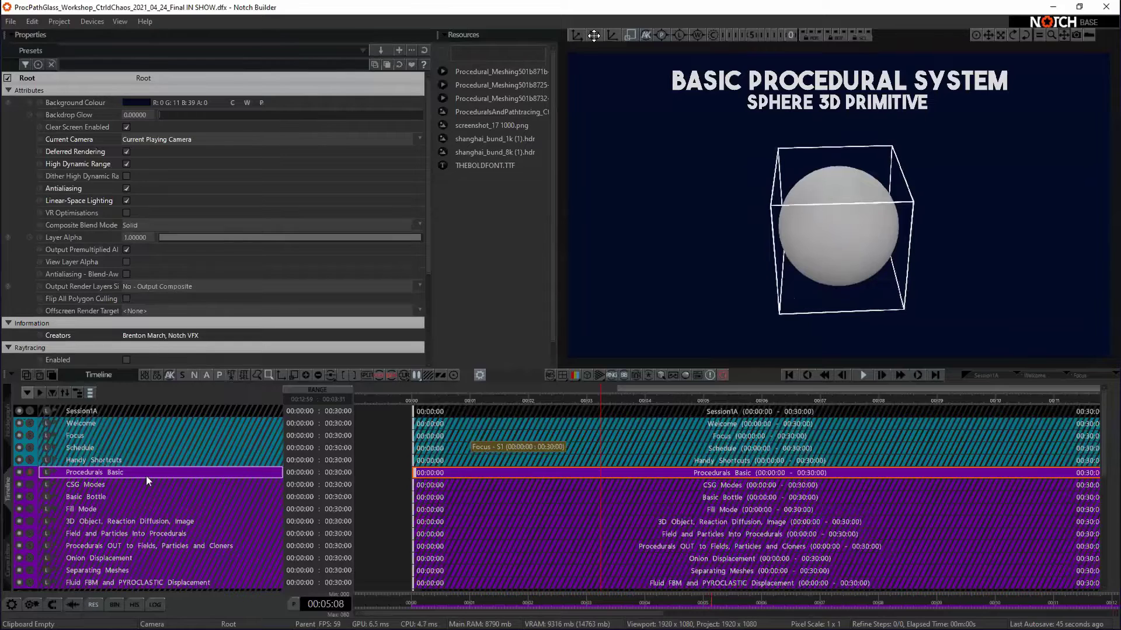
pyautogui.press('F1')
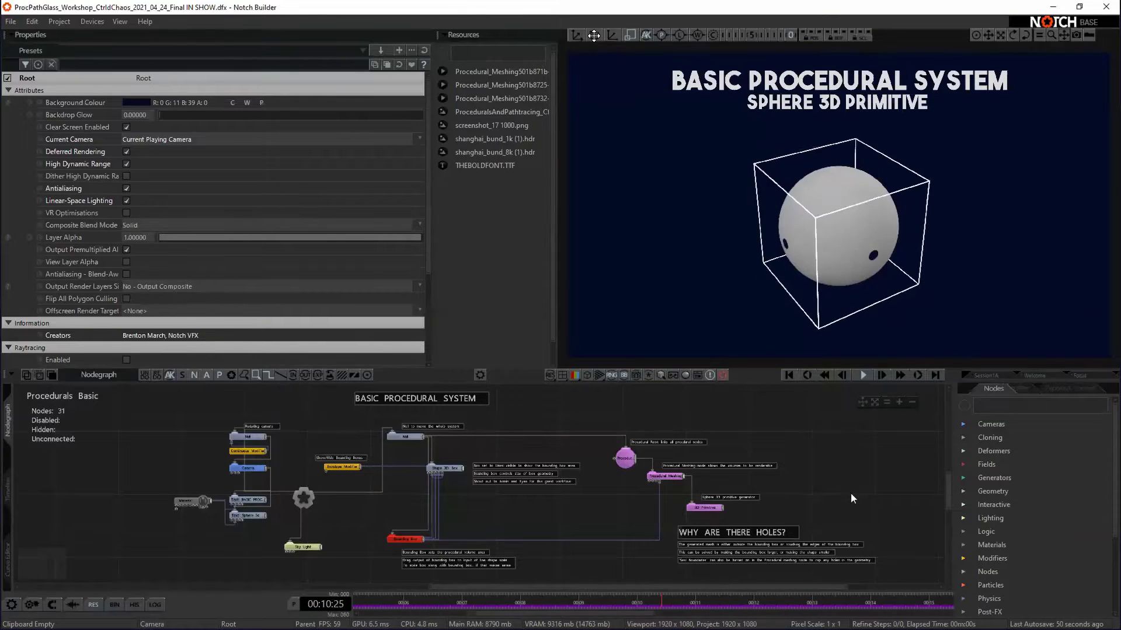
# Inspect the Procedural Root, Procedural Meshing and 3D Primitive nodes and their properties in the basic procedural system
pyautogui.keyDown('ctrl'); pyautogui.moveTo(843, 487); pyautogui.dragTo(646, 479); pyautogui.keyUp('ctrl')
pyautogui.scroll(3, 649, 480)
pyautogui.scroll(2, 706, 492)
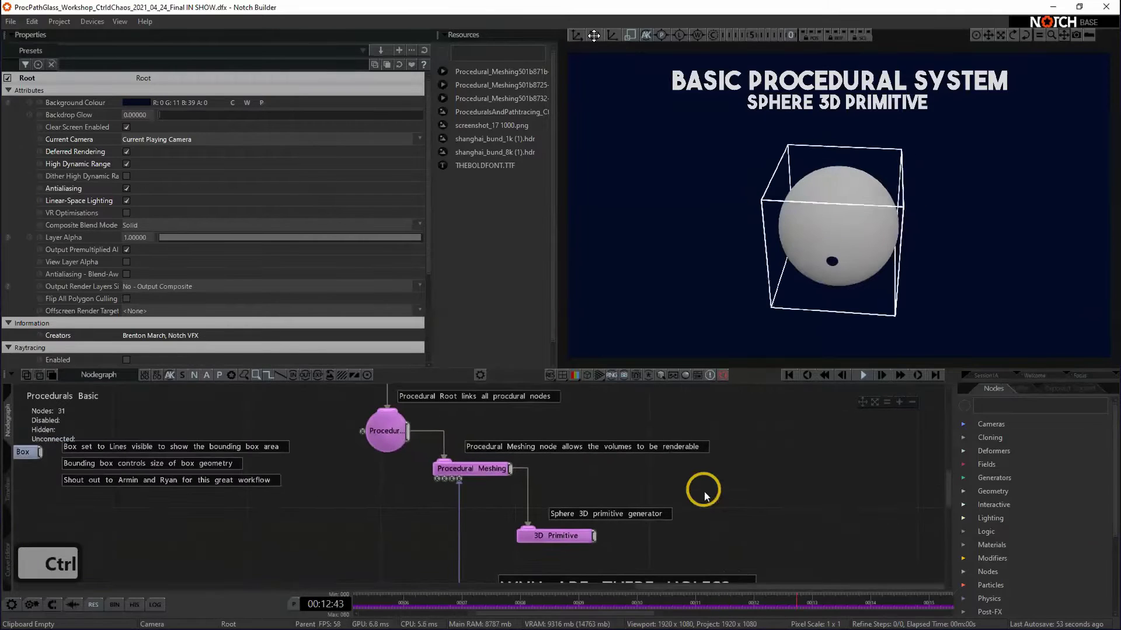
pyautogui.click(385, 431)
pyautogui.keyDown('ctrl'); pyautogui.moveTo(352, 420); pyautogui.dragTo(357, 431); pyautogui.keyUp('ctrl')
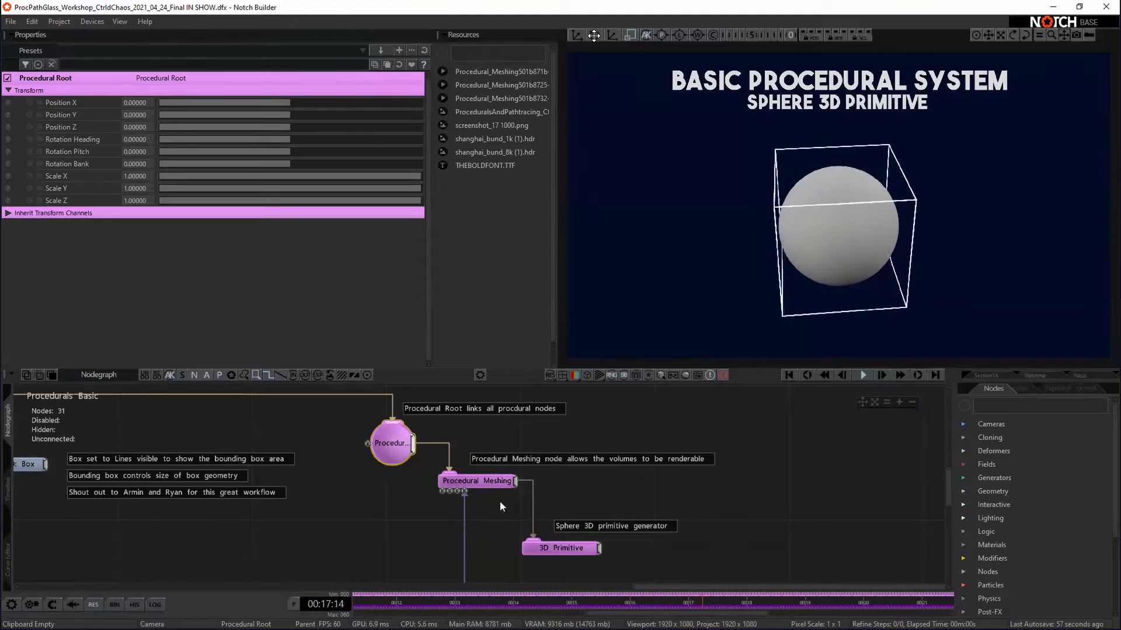
pyautogui.moveTo(427, 520); pyautogui.dragTo(439, 496)
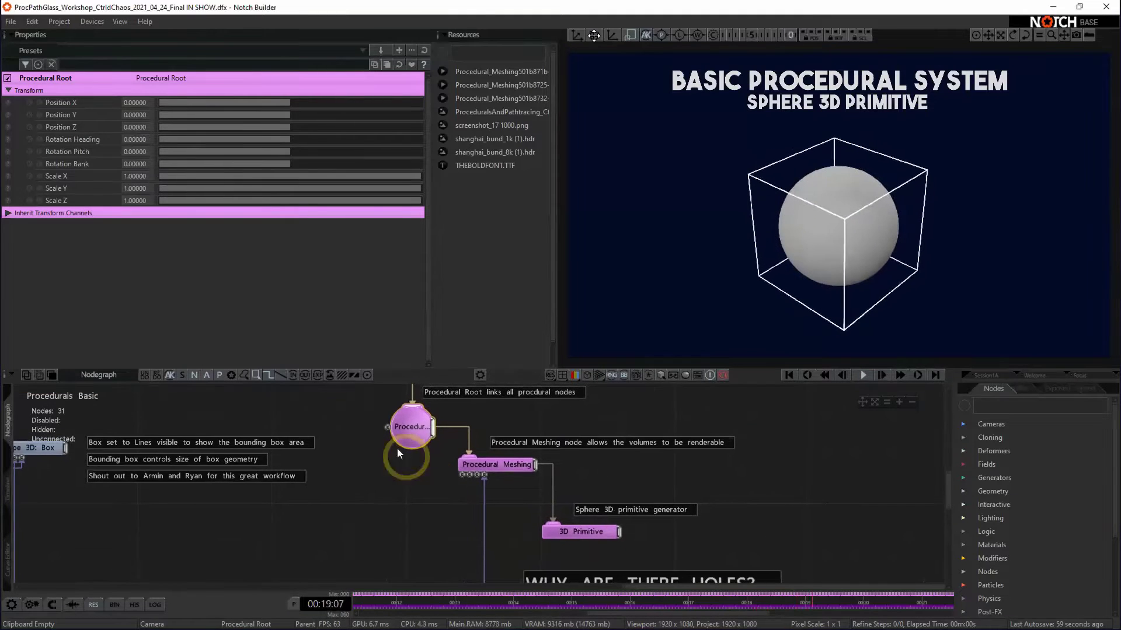
pyautogui.click(505, 467)
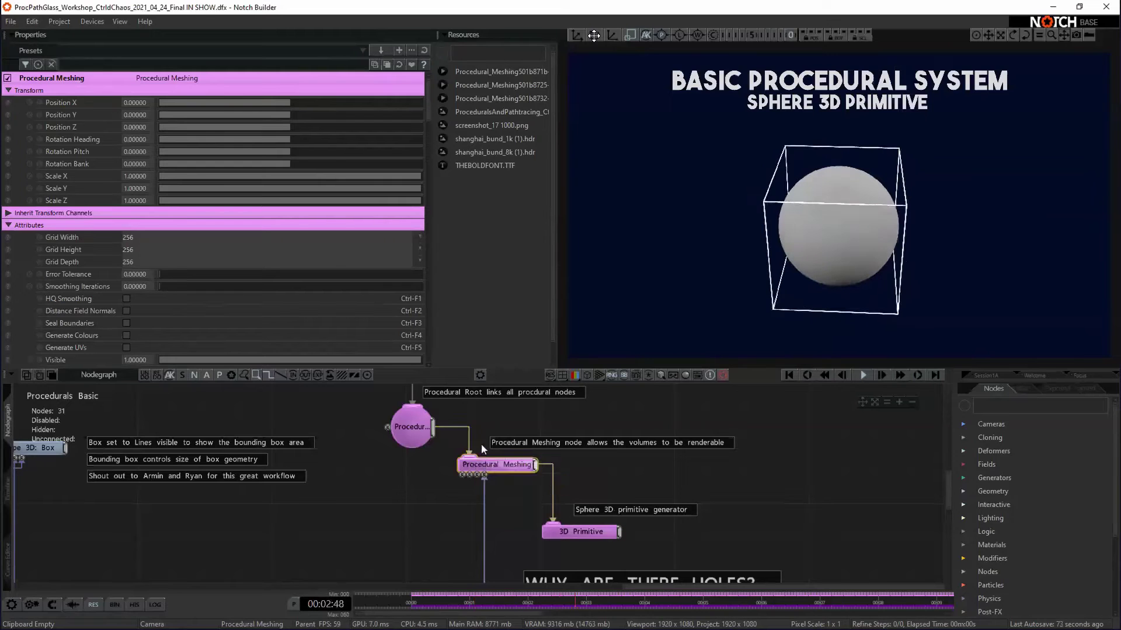
pyautogui.click(583, 532)
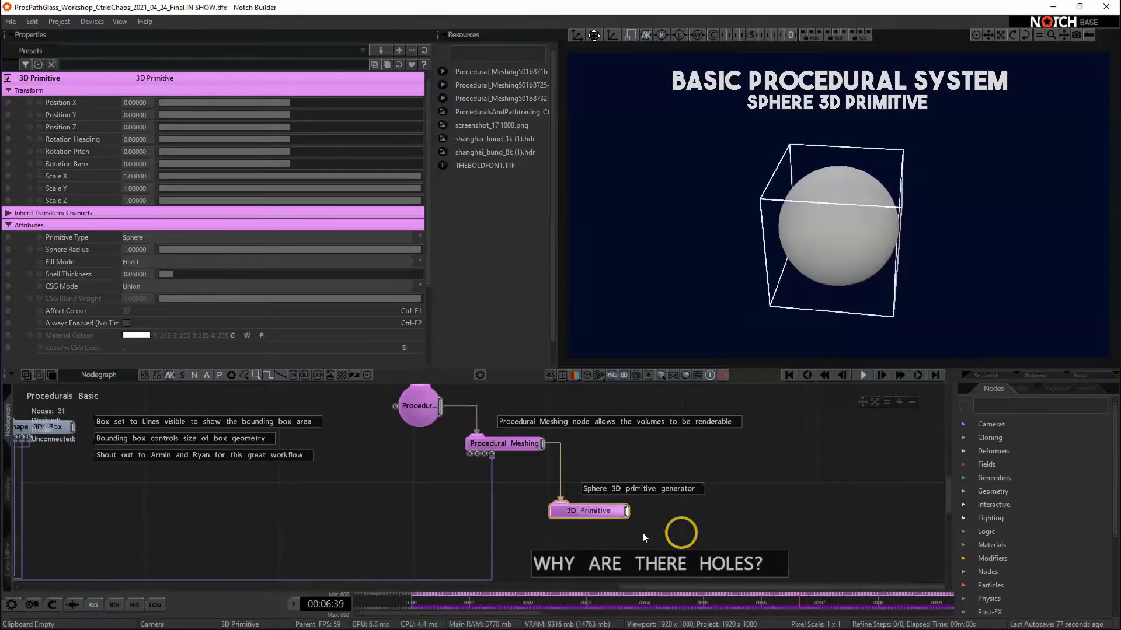
pyautogui.click(604, 520)
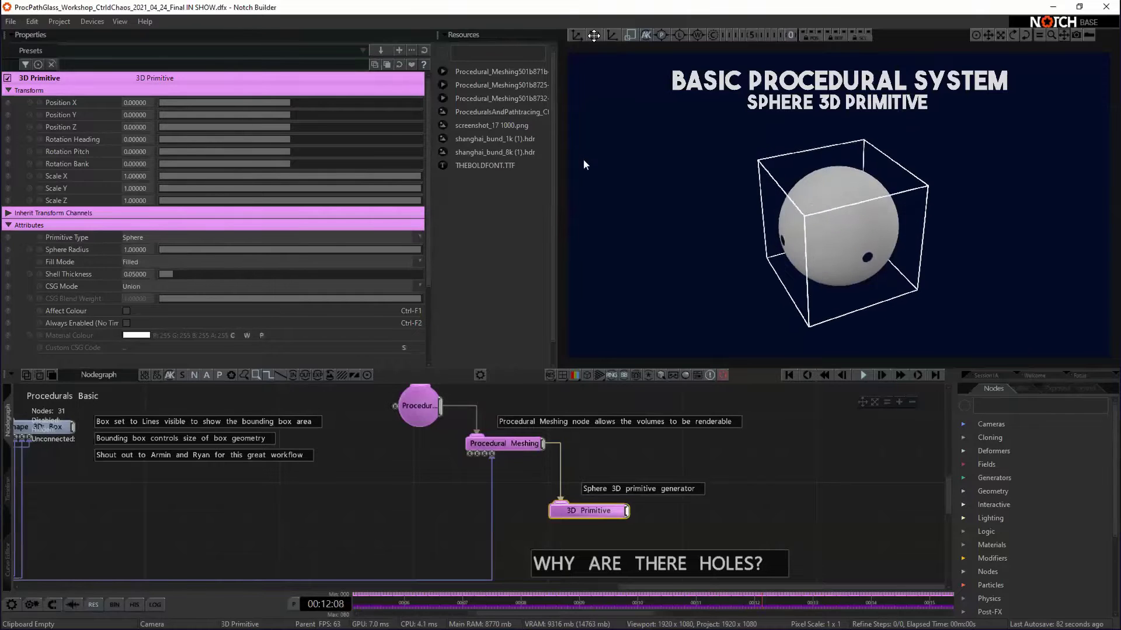
# Read the notes on why holes appear and trace the Bounding Box connection to the Procedural Meshing node
pyautogui.moveTo(807, 518); pyautogui.dragTo(762, 437)
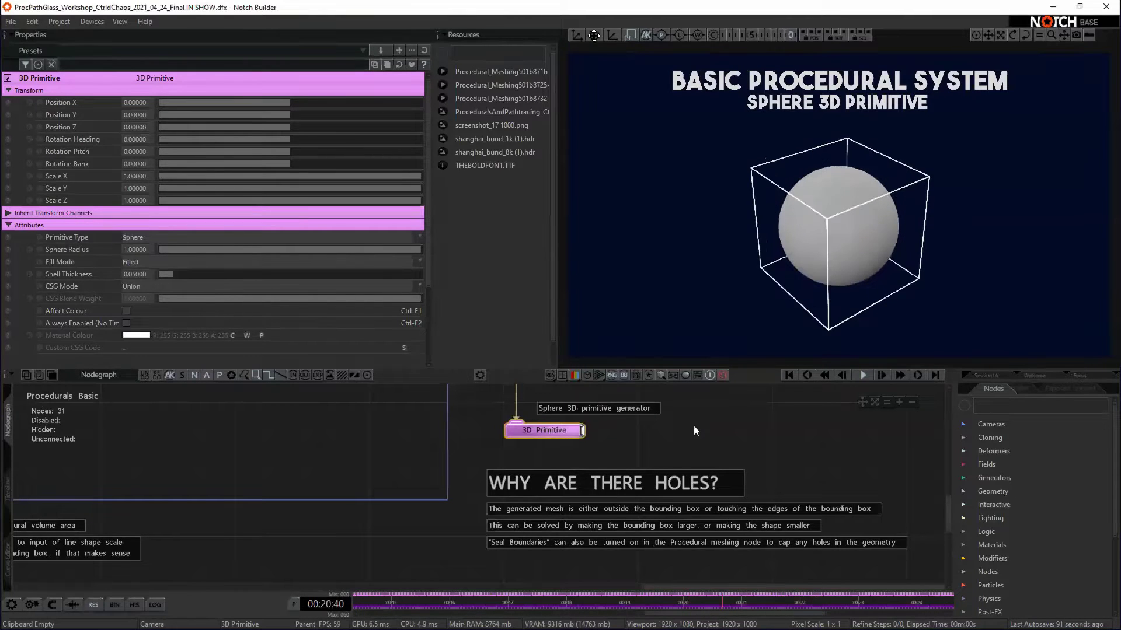
pyautogui.moveTo(698, 436); pyautogui.dragTo(744, 527, button='middle')
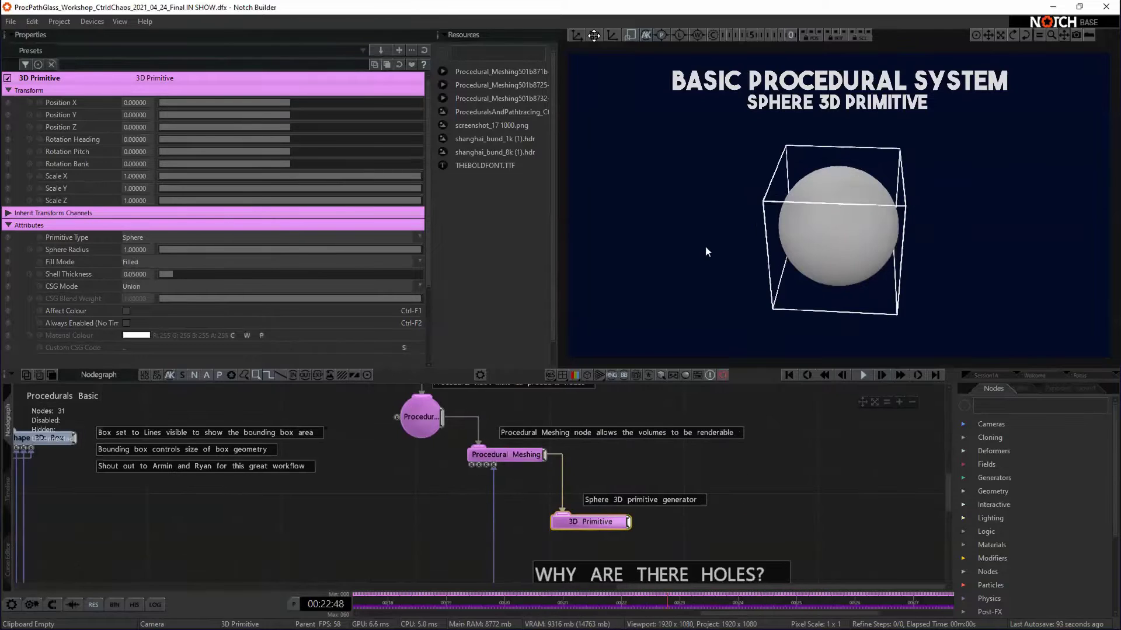
pyautogui.click(434, 431)
pyautogui.moveTo(200, 493); pyautogui.dragTo(423, 453, button='middle')
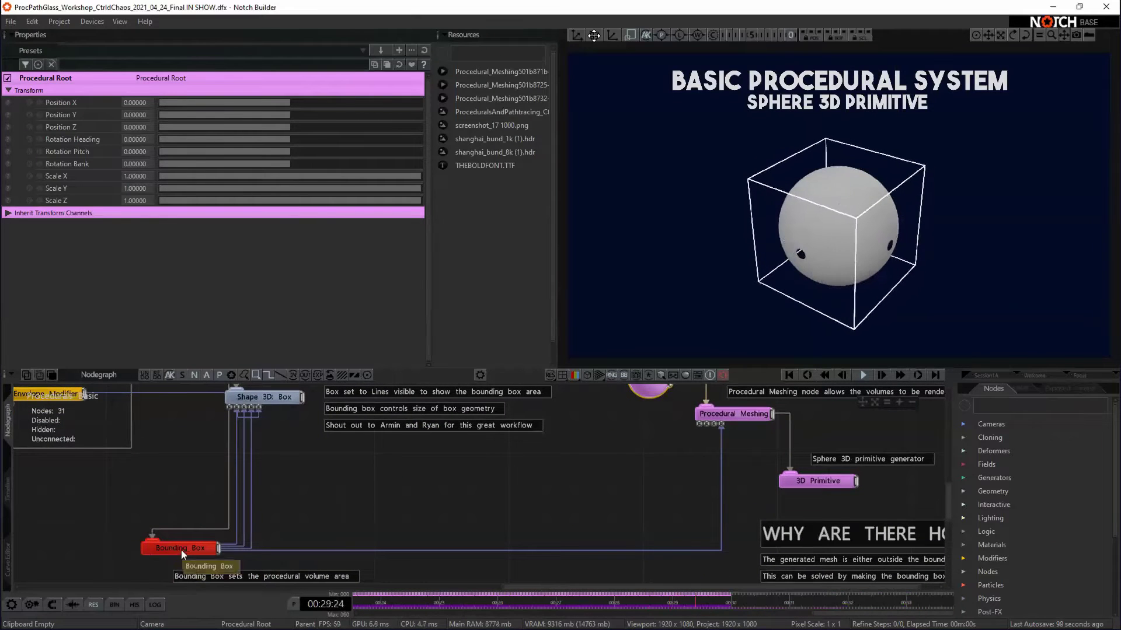
pyautogui.moveTo(734, 421); pyautogui.dragTo(612, 459, button='middle')
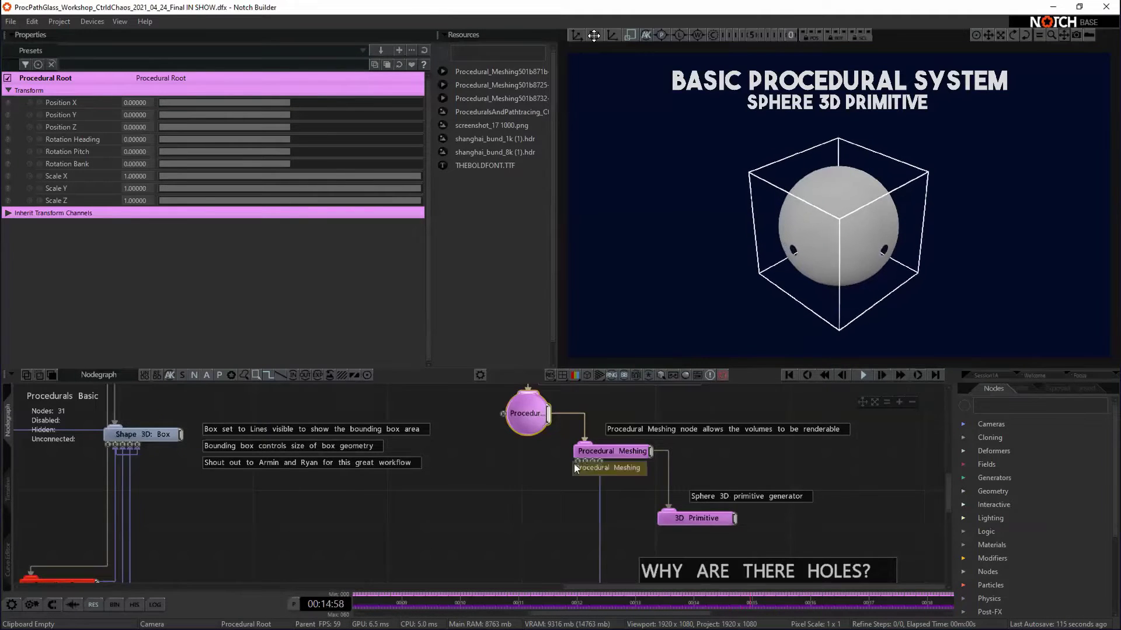
pyautogui.moveTo(553, 549); pyautogui.dragTo(553, 451, button='middle')
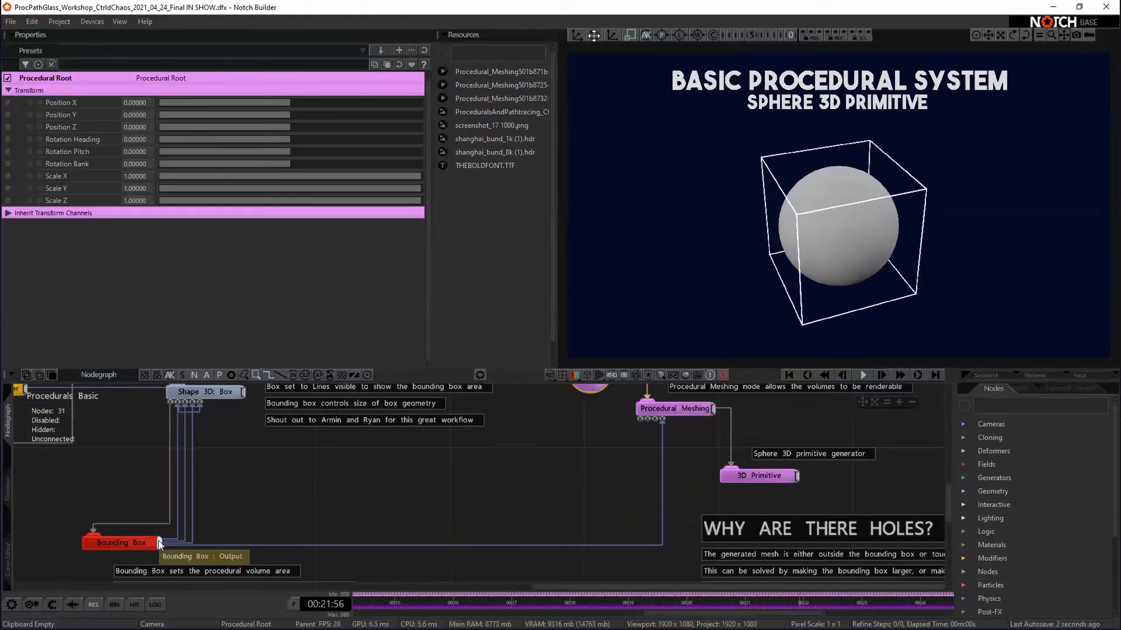
# Search the node library for "bounding" and check the Bounding Box input on the Procedural Meshing node
pyautogui.click(994, 403)
pyautogui.write('bounding')
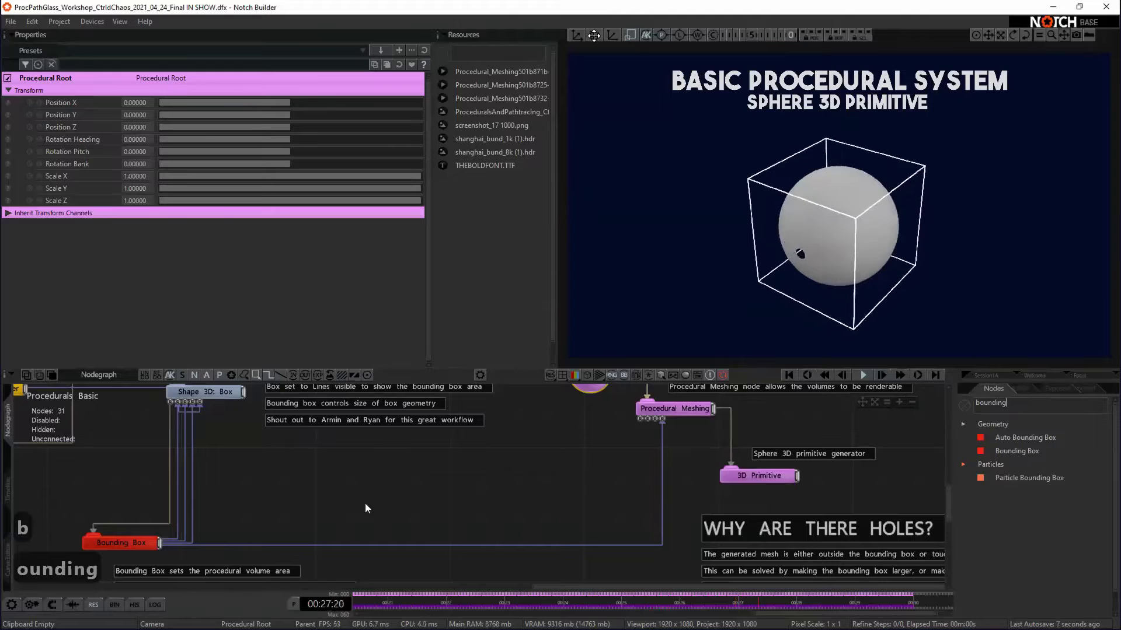
pyautogui.moveTo(556, 470); pyautogui.dragTo(493, 501, button='middle')
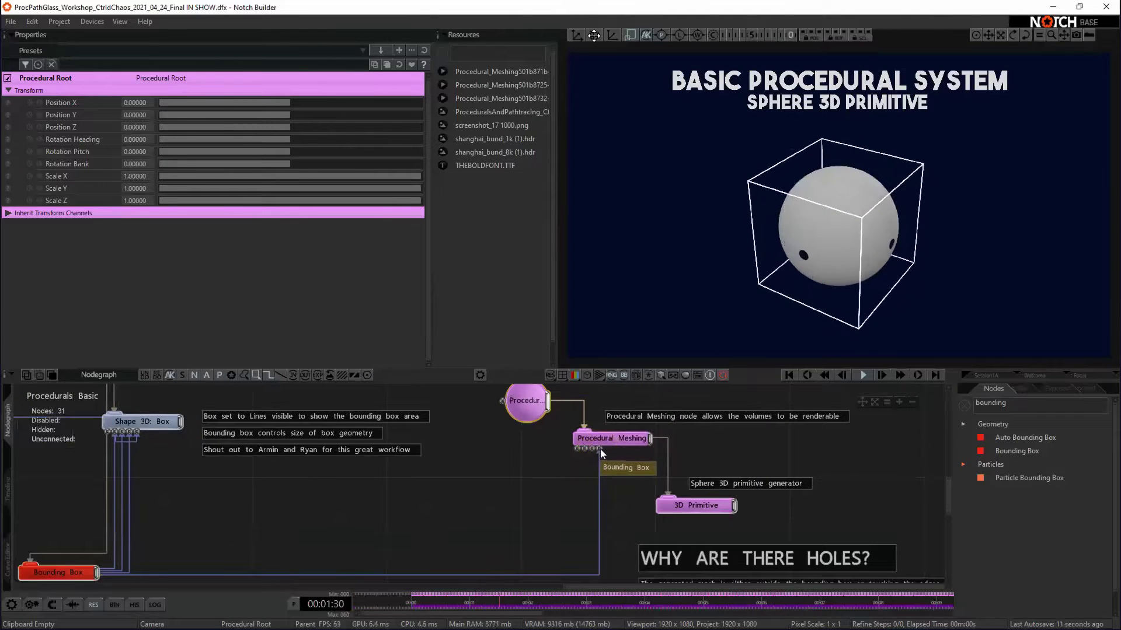
pyautogui.moveTo(499, 513); pyautogui.dragTo(548, 489, button='middle')
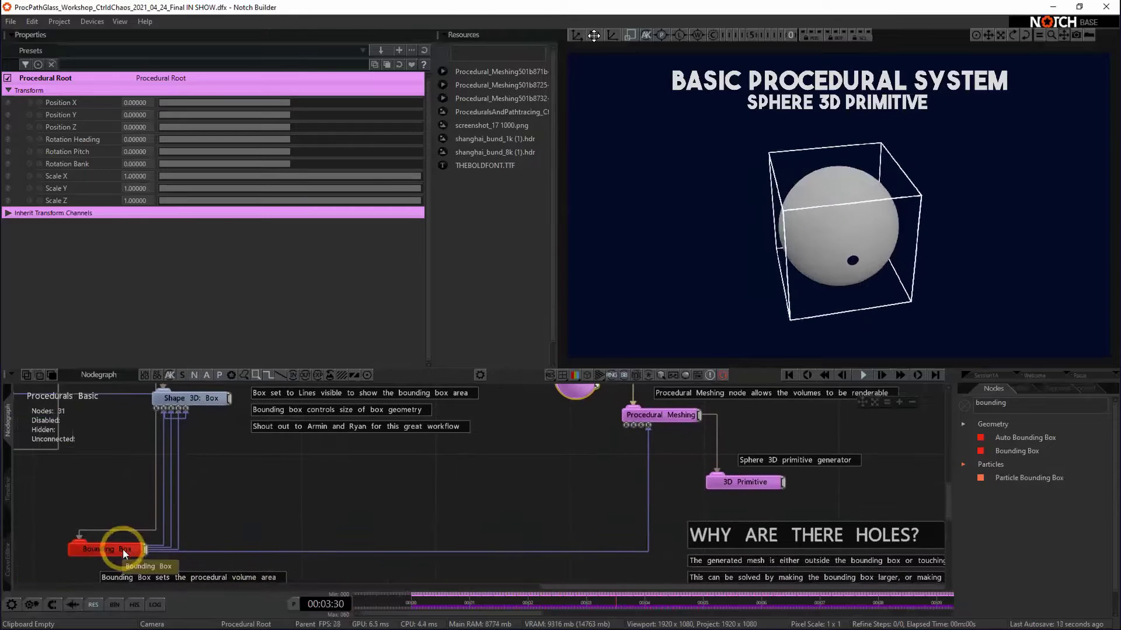
# Try scaling the Bounding Box node up well beyond the sphere, and undo the scaling
pyautogui.click(145, 551)
pyautogui.click(293, 172)
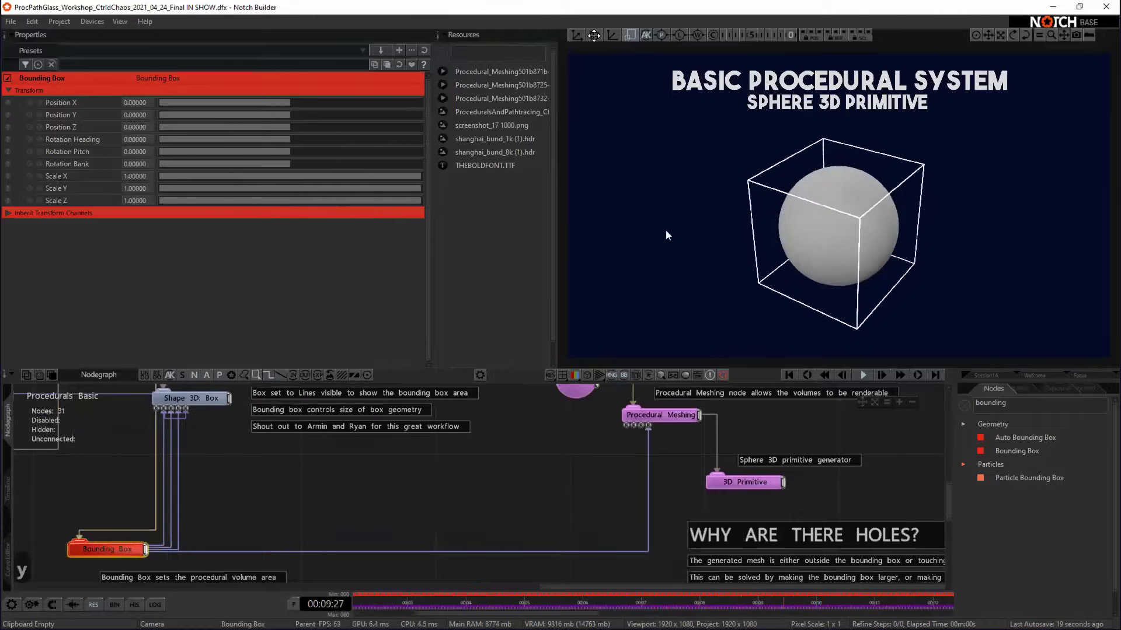
pyautogui.click(698, 227)
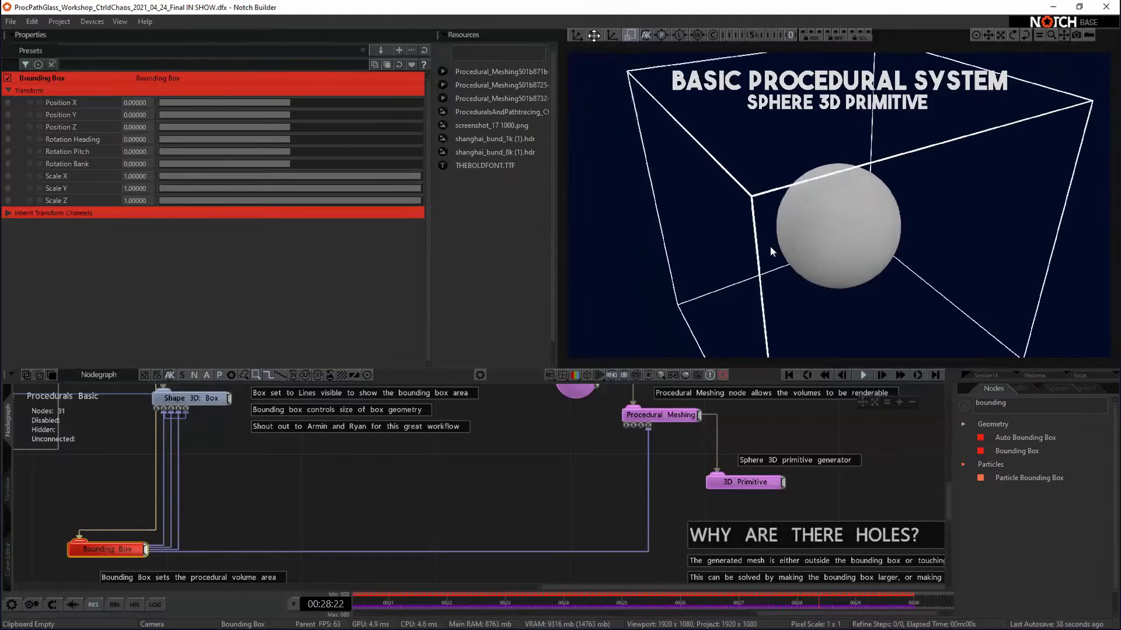
pyautogui.hotkey('ctrl', 'z')
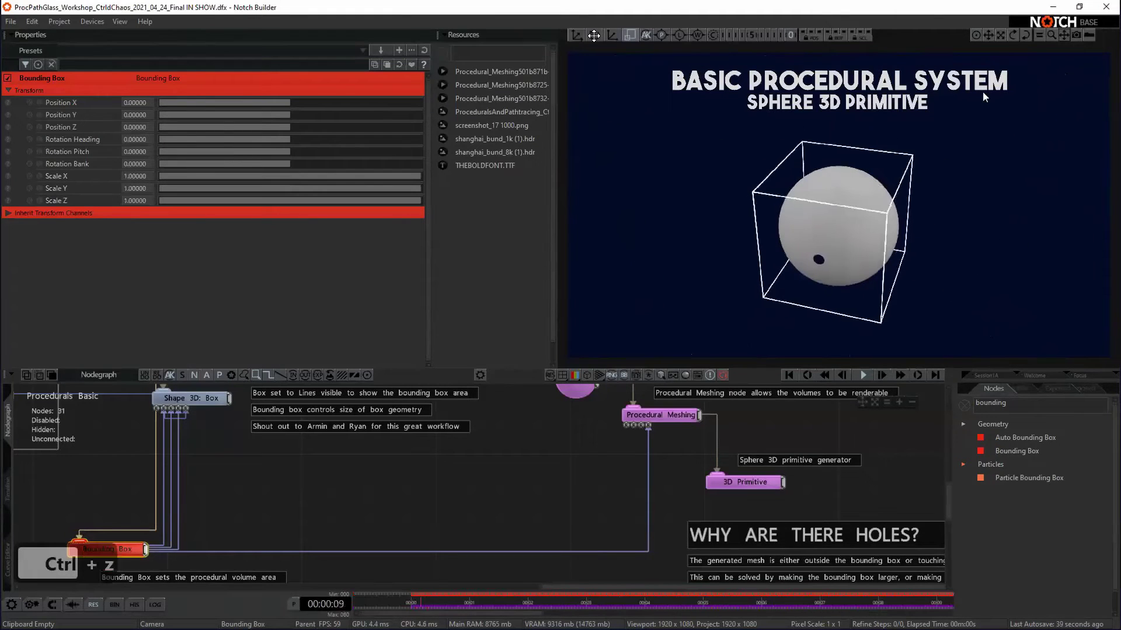
# Try scaling the 3D Primitive sphere down uniformly to about 0.92 inside the bounding box, and undo the scaling
pyautogui.click(736, 483)
pyautogui.moveTo(841, 330); pyautogui.dragTo(839, 306)
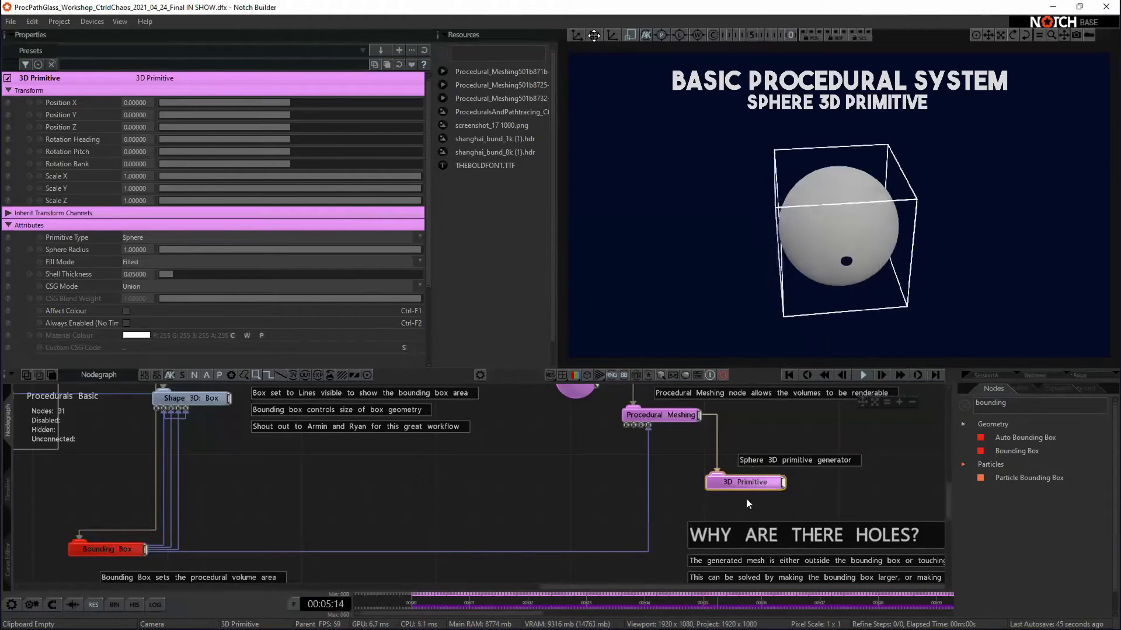
pyautogui.click(797, 506)
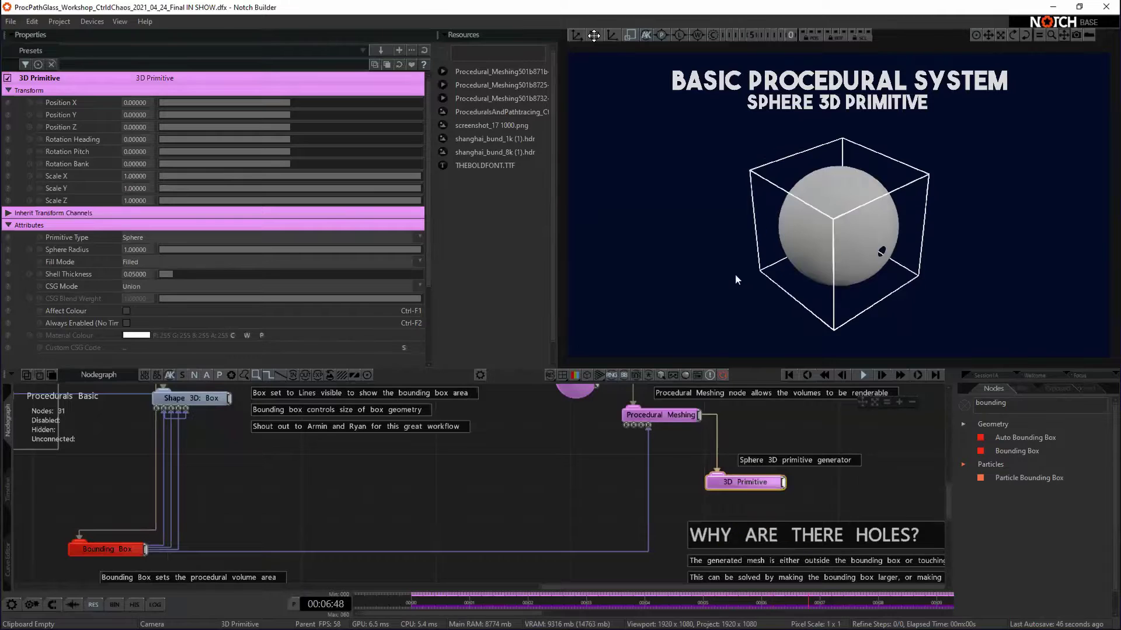
pyautogui.press('y')
pyautogui.moveTo(738, 239); pyautogui.dragTo(733, 244)
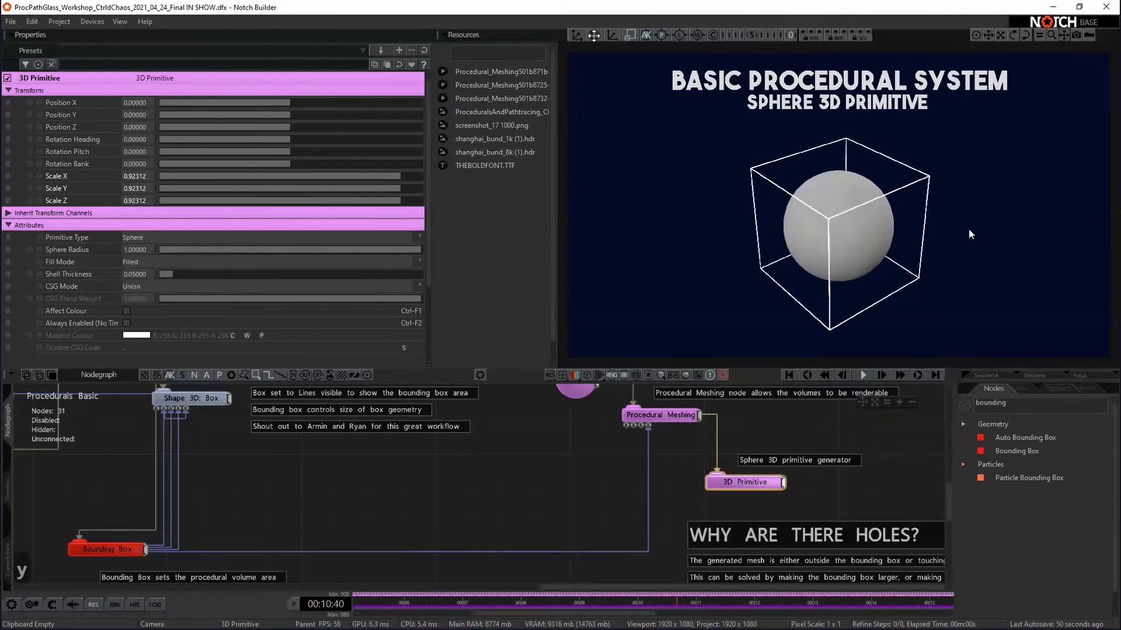
pyautogui.hotkey('ctrl', 'z')
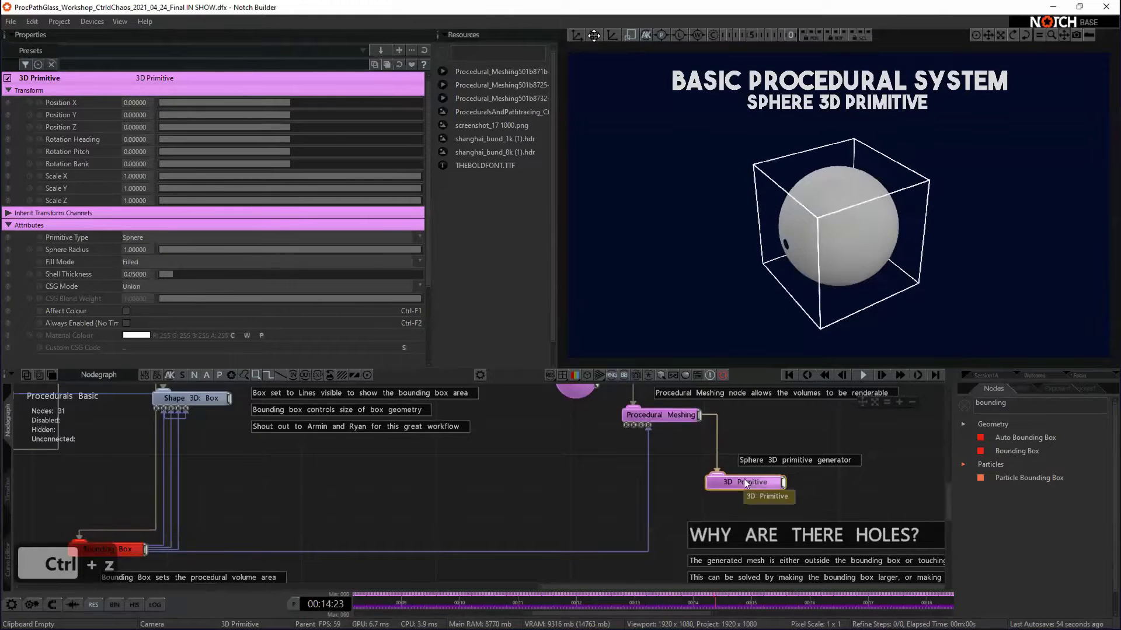
# Scale the 3D Primitive sphere up uniformly to about 1.09 so it extends past the bounding box
pyautogui.press('y')
pyautogui.click(834, 237)
pyautogui.moveTo(835, 237); pyautogui.dragTo(789, 159)
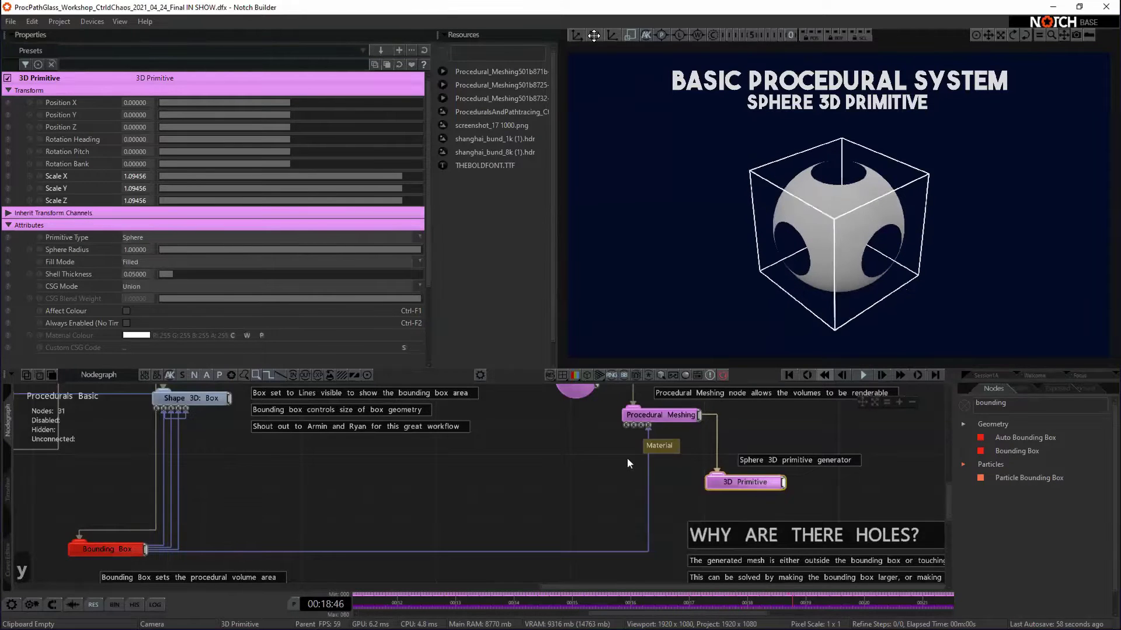
# Enable Seal Boundaries on the Procedural Meshing node to cap the holes in the sphere
pyautogui.moveTo(629, 459); pyautogui.dragTo(590, 501, button='middle')
pyautogui.click(654, 461)
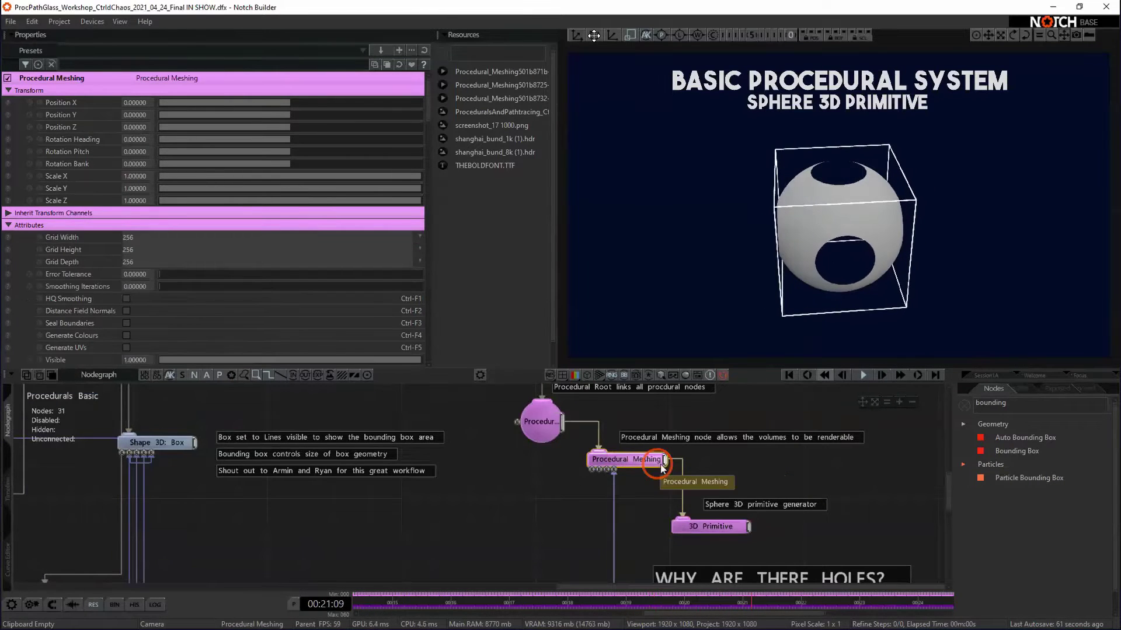
pyautogui.click(236, 317)
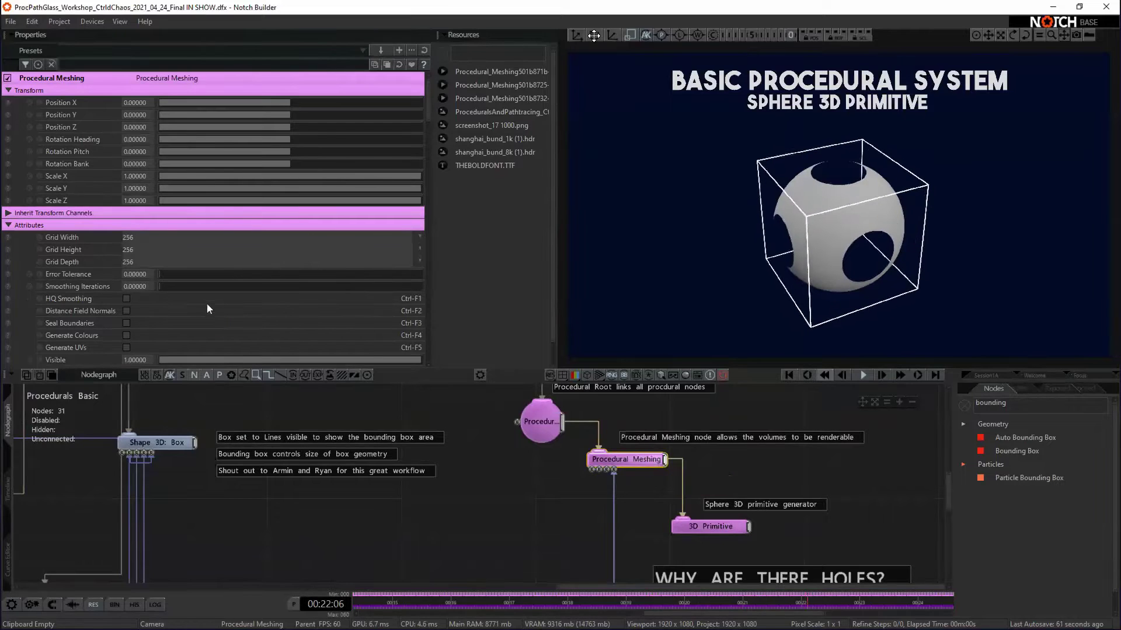
pyautogui.click(126, 323)
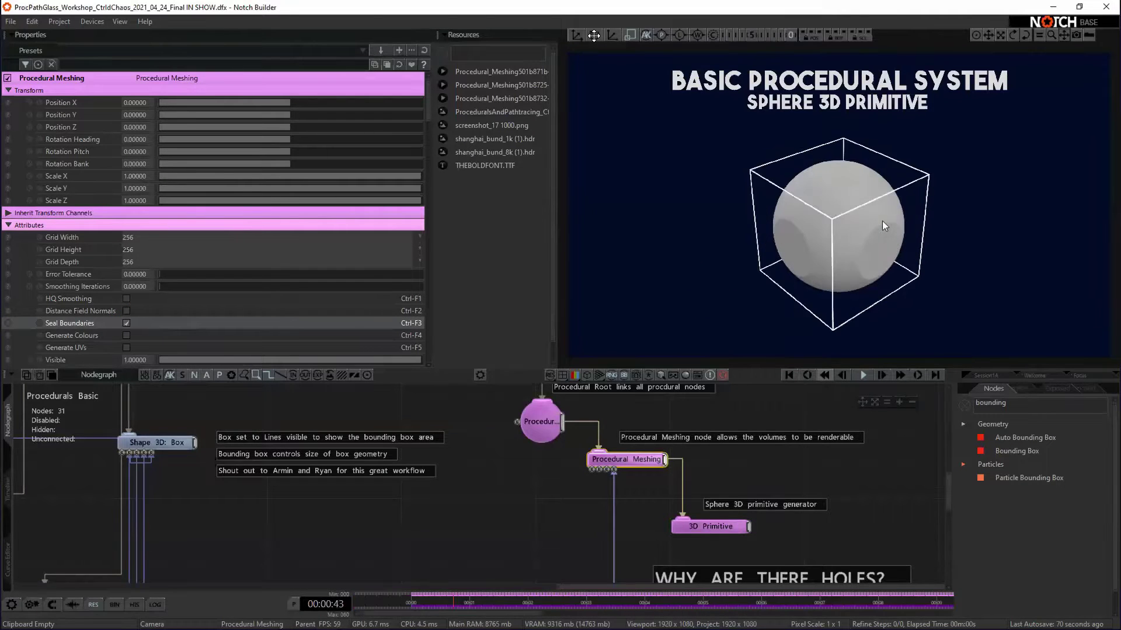
pyautogui.hotkey('alt', 'Tab')
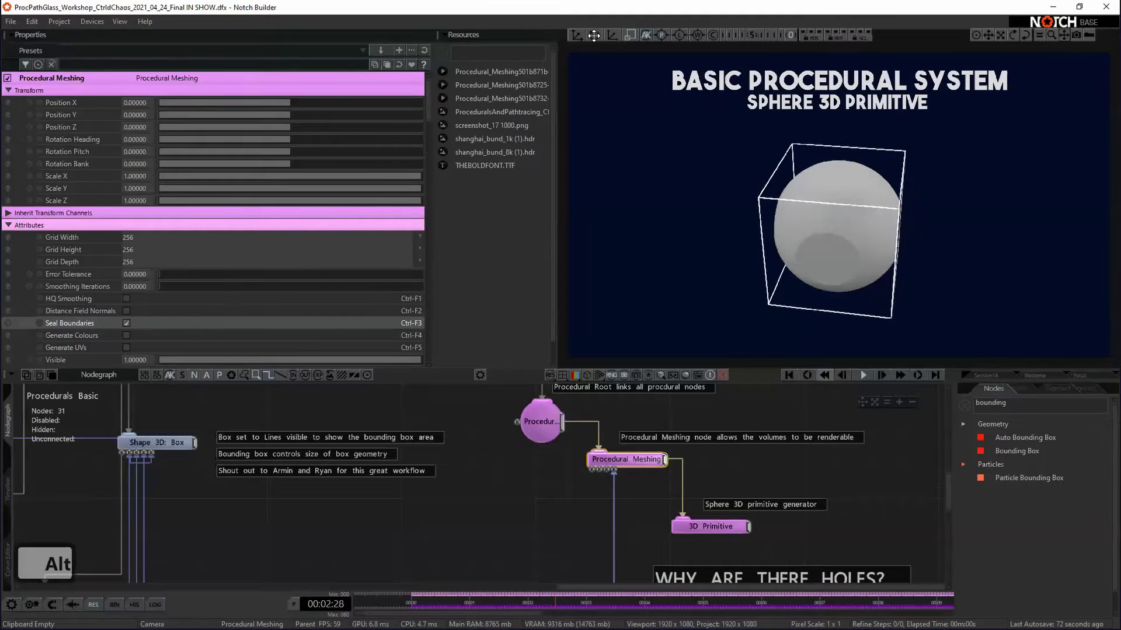
pyautogui.hotkey('alt', 'Tab')
pyautogui.hotkey('alt', 'Tab')
pyautogui.hotkey('alt', 'Tab')
pyautogui.hotkey('alt', 'Tab')
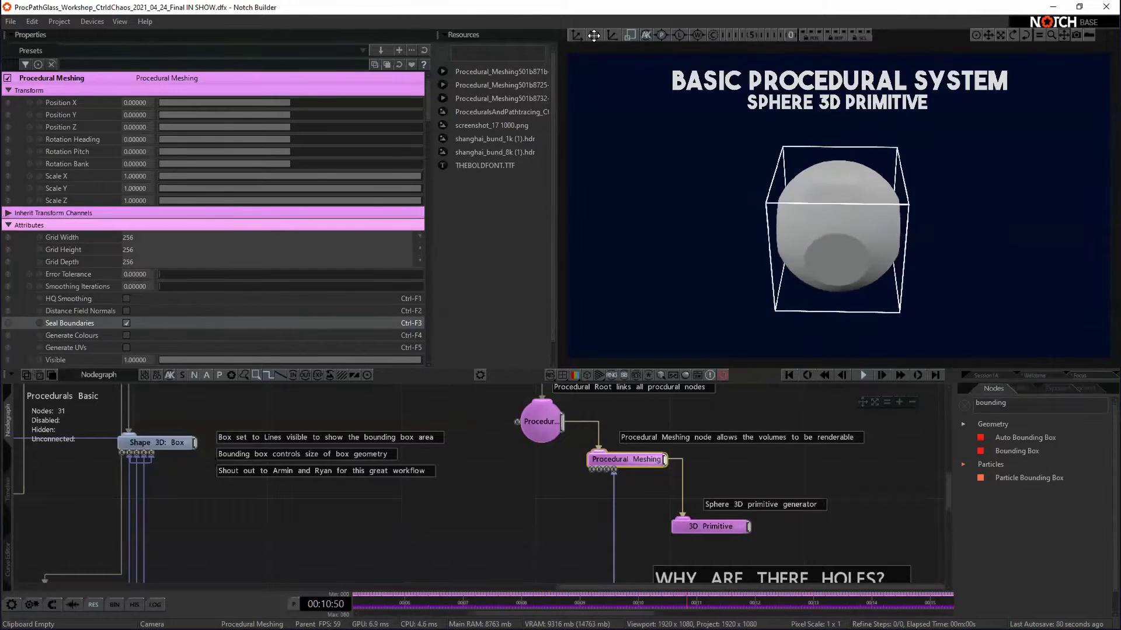
# Set the Procedural Meshing node's Smoothing Iterations to 100
pyautogui.moveTo(811, 557); pyautogui.dragTo(845, 525, button='middle')
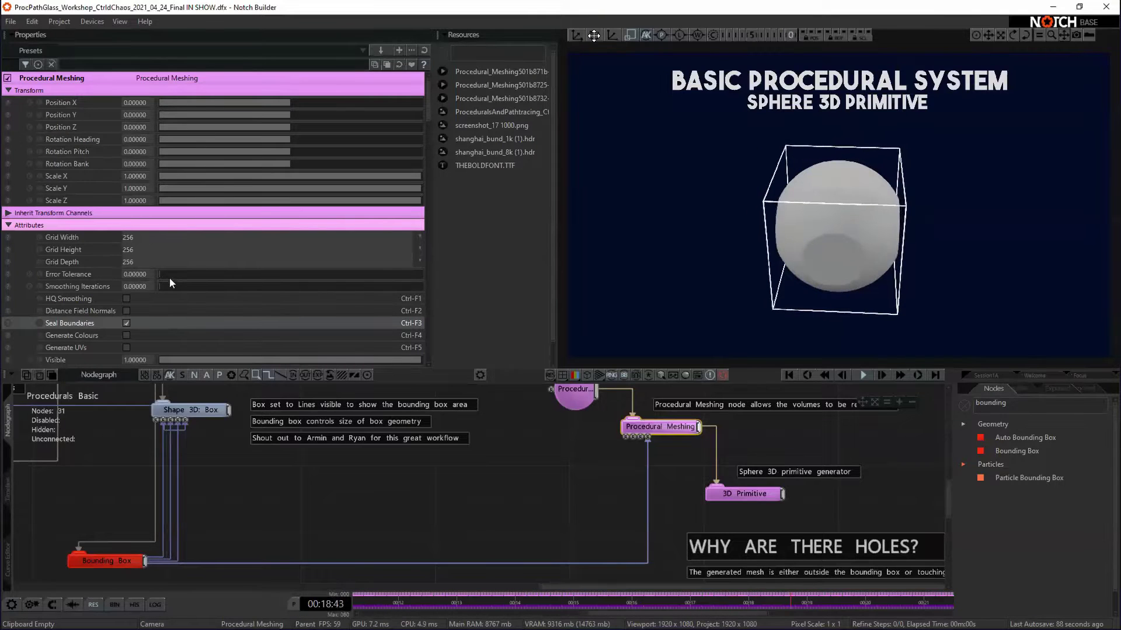
pyautogui.moveTo(170, 276); pyautogui.dragTo(444, 289)
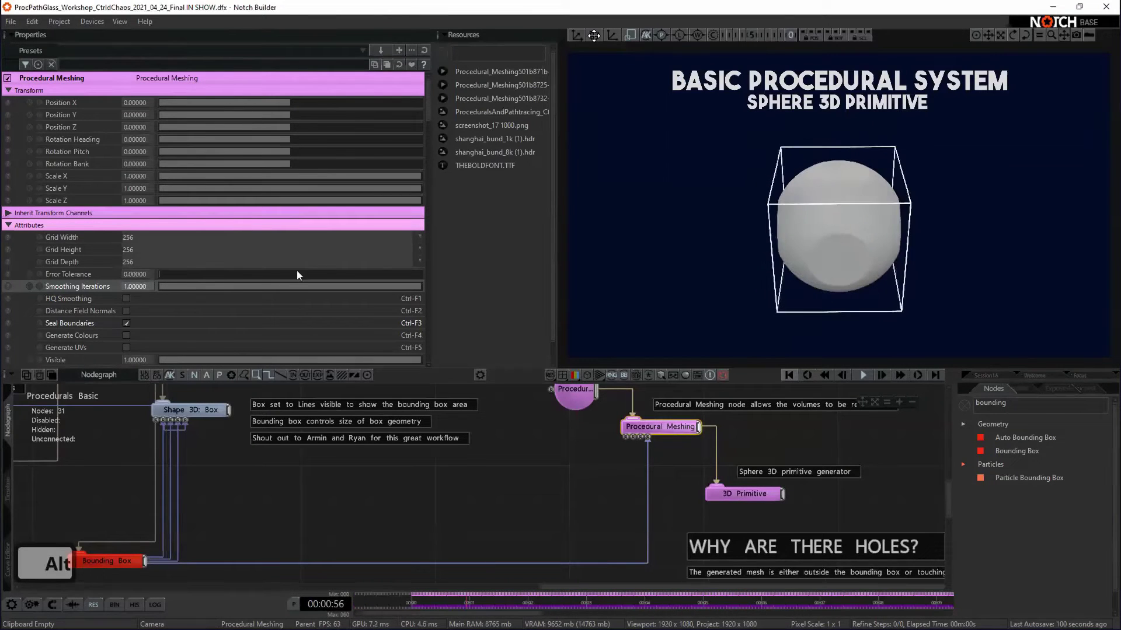
pyautogui.doubleClick(129, 285)
pyautogui.write('100')
pyautogui.press('Return')
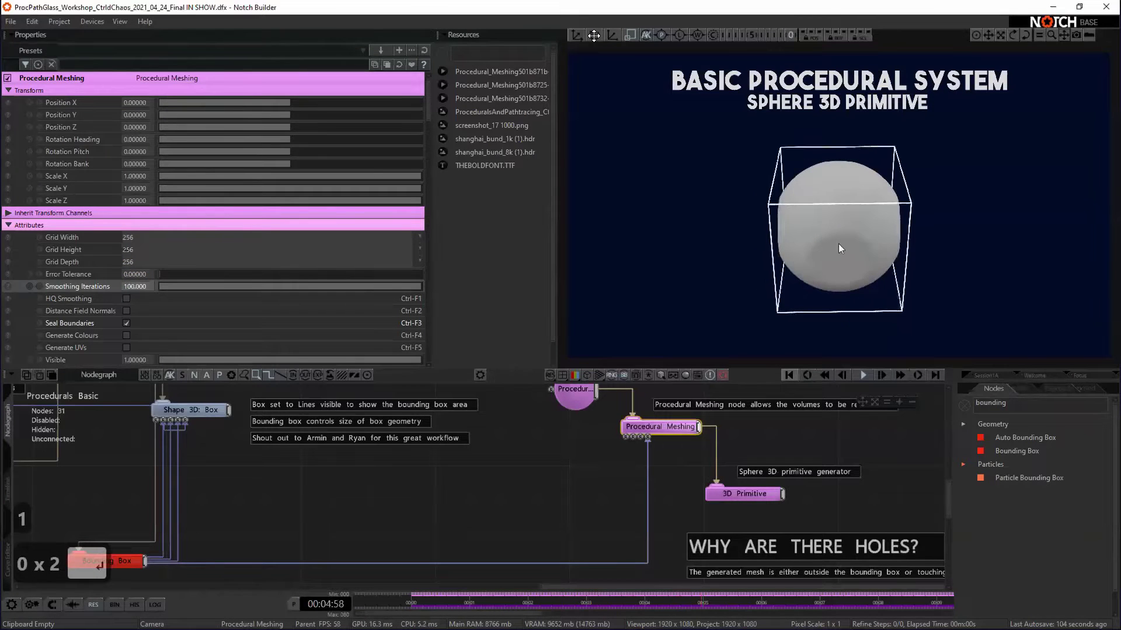
pyautogui.press('F9')
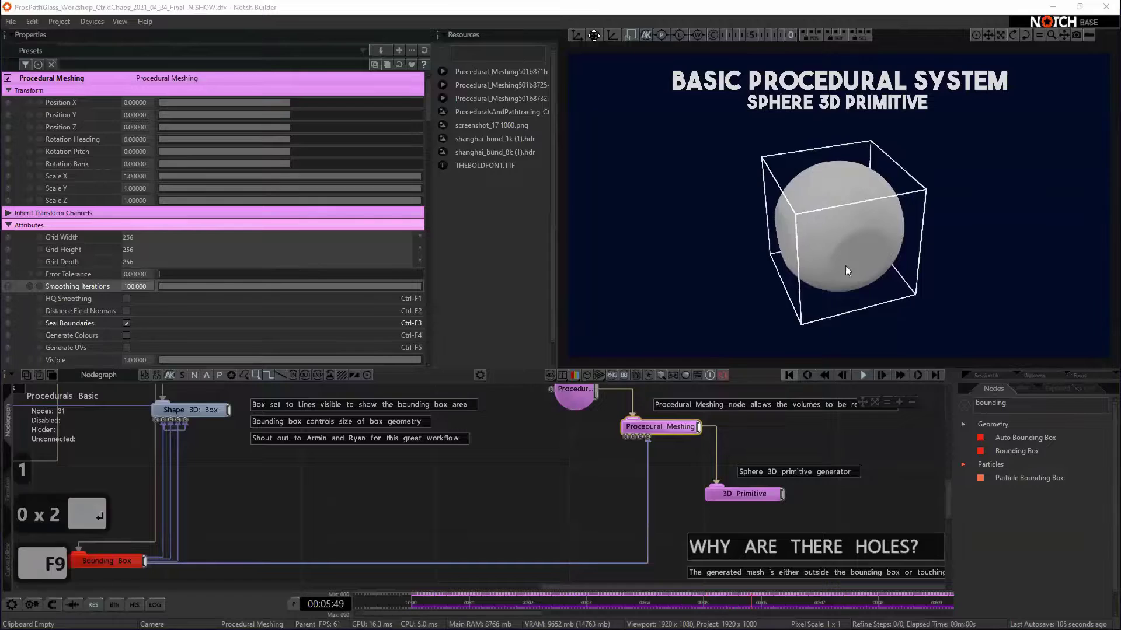
# Preview the smoothed sphere full screen and set the Procedural Meshing node's Smoothing Iterations to 0
pyautogui.press('F9')
pyautogui.press('F9')
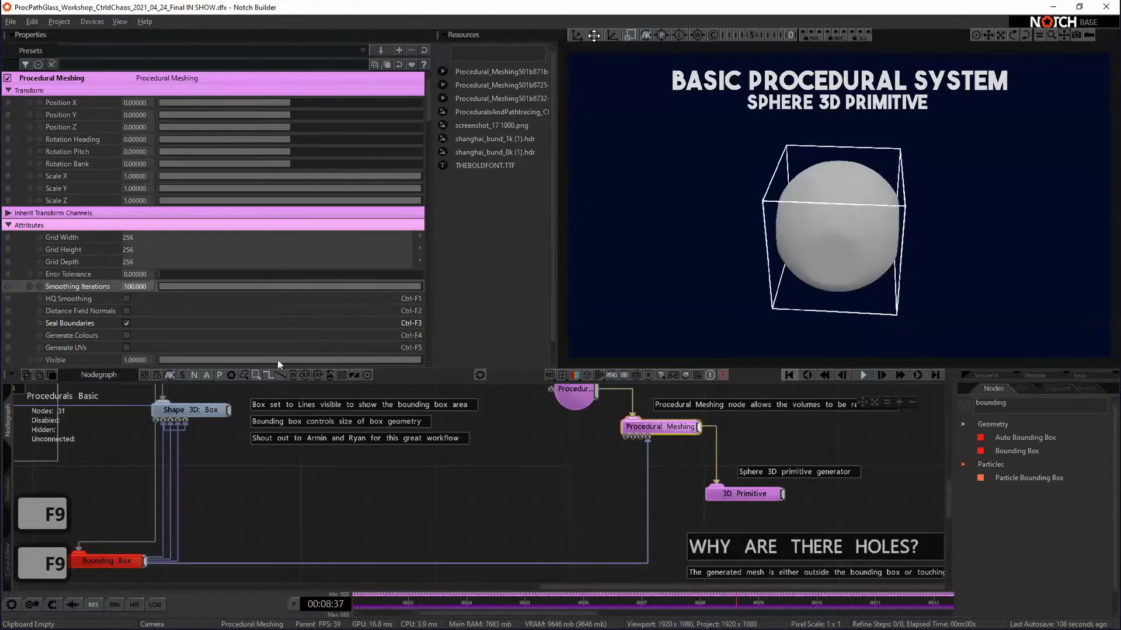
pyautogui.moveTo(225, 290); pyautogui.dragTo(123, 293)
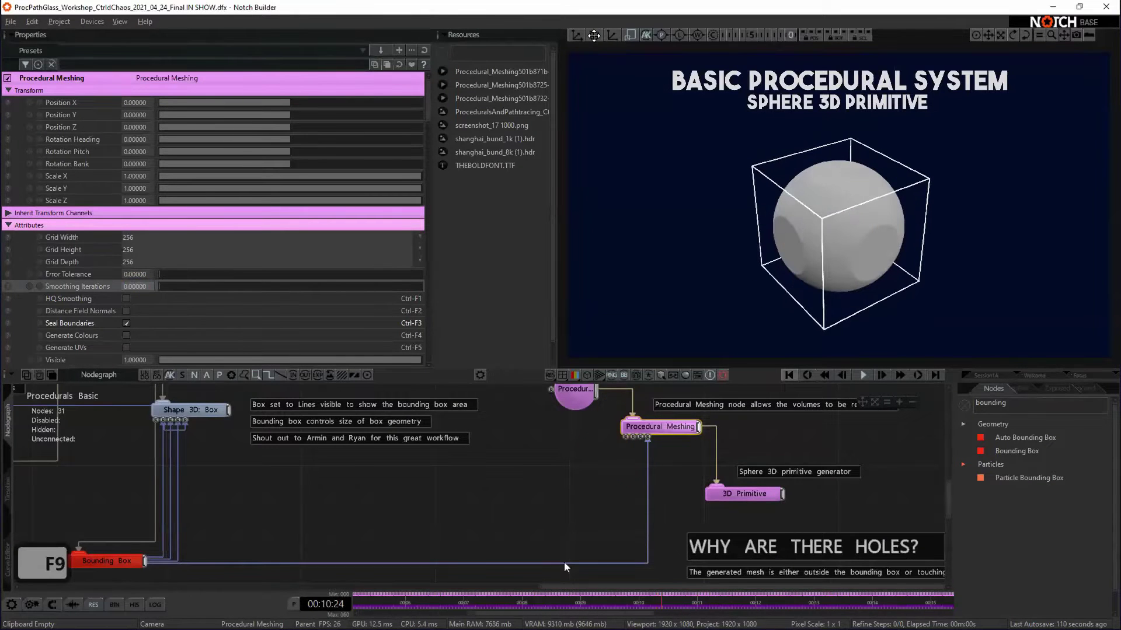
# Set Lines Visible to about 0.94 and Visible to 0 on the Shape 3D: Box node that outlines the bounding box
pyautogui.moveTo(748, 531); pyautogui.dragTo(635, 506, button='middle')
pyautogui.moveTo(632, 503); pyautogui.dragTo(563, 497, button='middle')
pyautogui.moveTo(613, 446); pyautogui.dragTo(604, 424, button='middle')
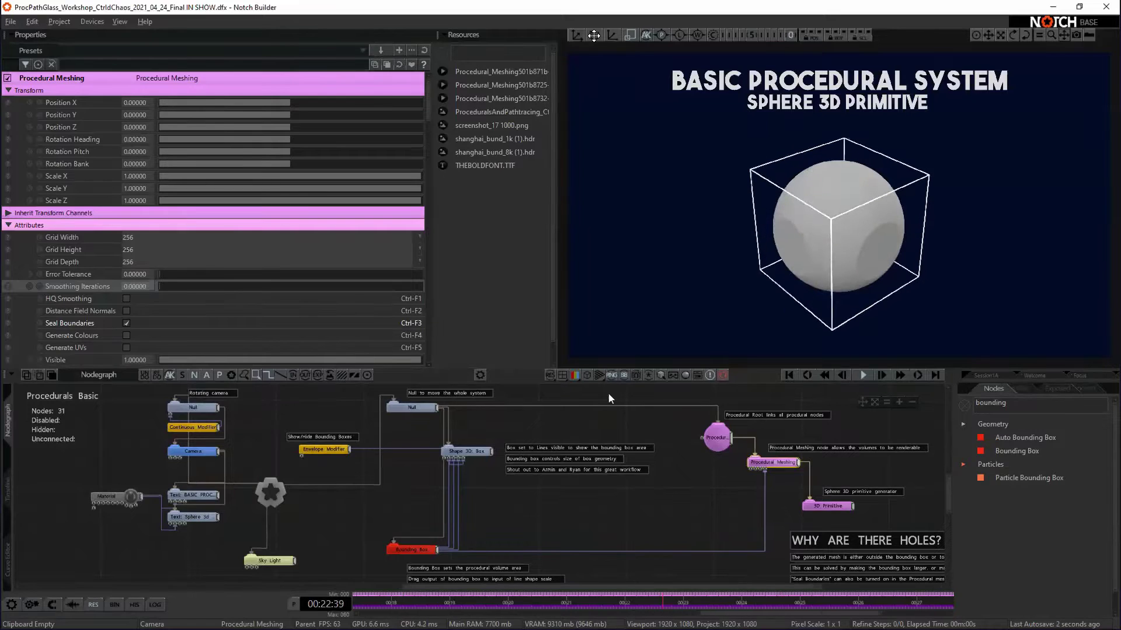
pyautogui.moveTo(638, 513); pyautogui.dragTo(615, 516, button='middle')
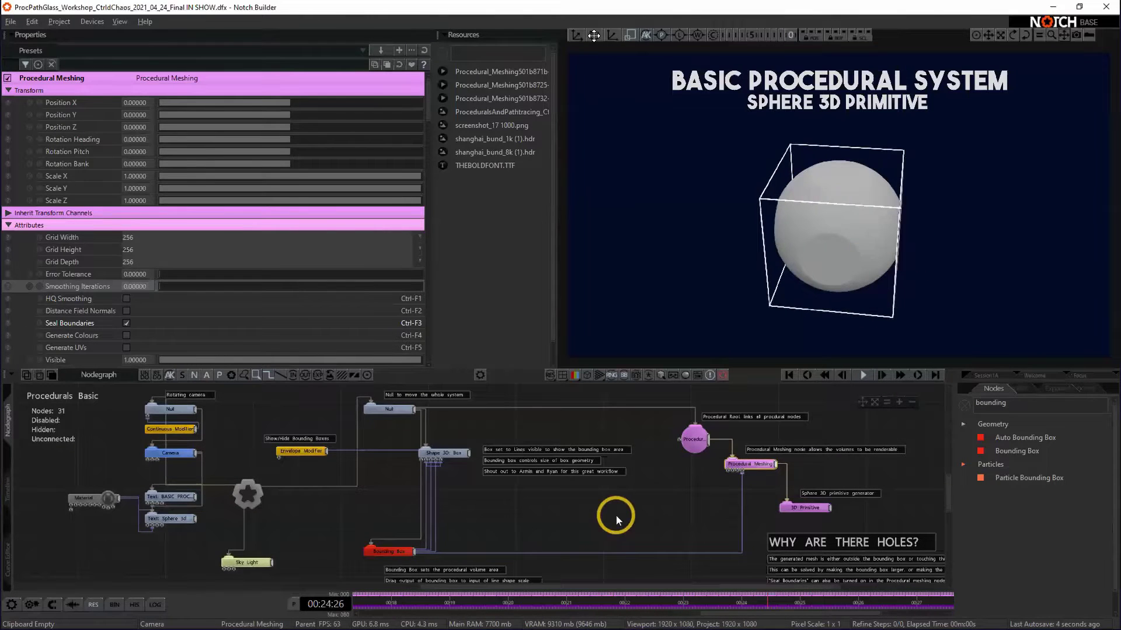
pyautogui.click(401, 465)
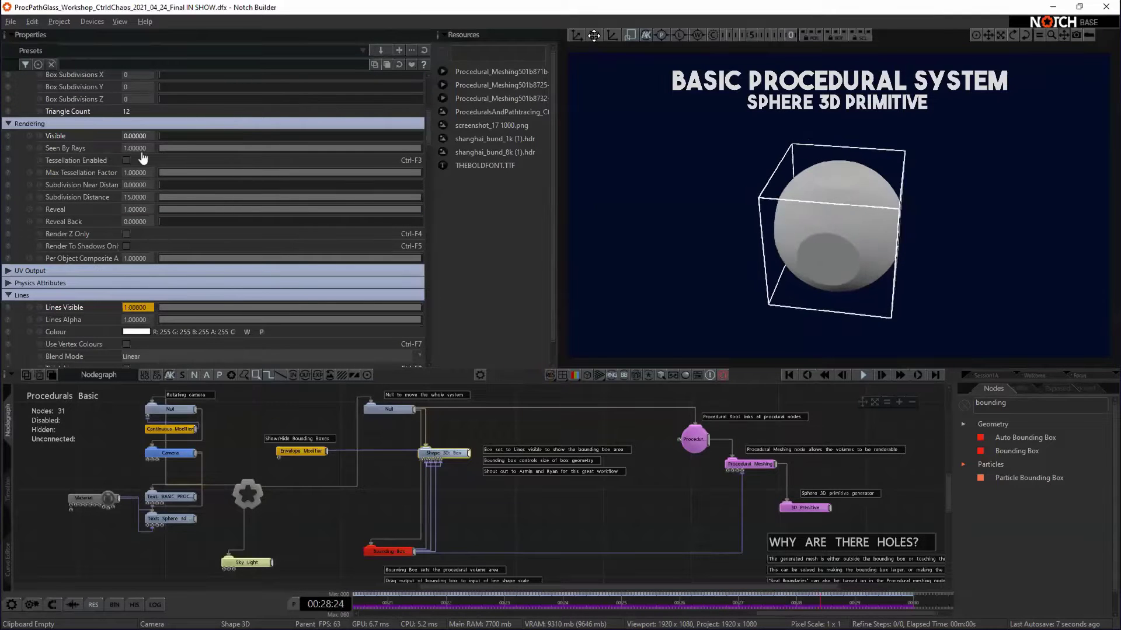
pyautogui.scroll(5, 157, 258)
pyautogui.scroll(-4, 157, 260)
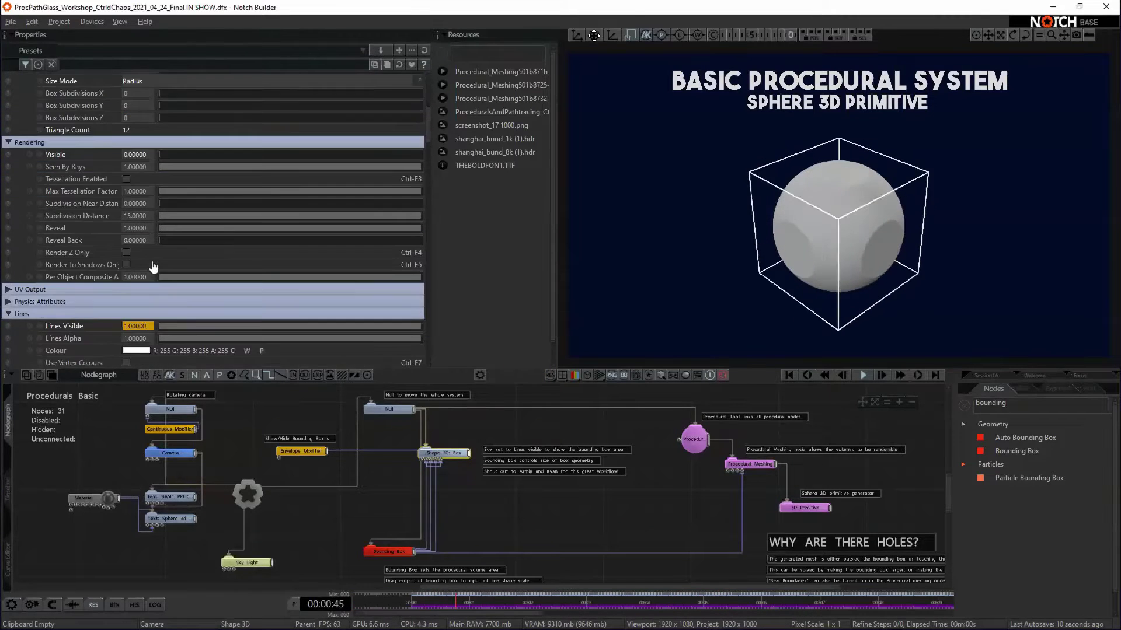
pyautogui.scroll(-4, 154, 267)
pyautogui.moveTo(201, 246)
pyautogui.mouseDown()
pyautogui.moveTo(82, 255)
pyautogui.moveTo(202, 261)
pyautogui.mouseUp()
pyautogui.scroll(5, 142, 216)
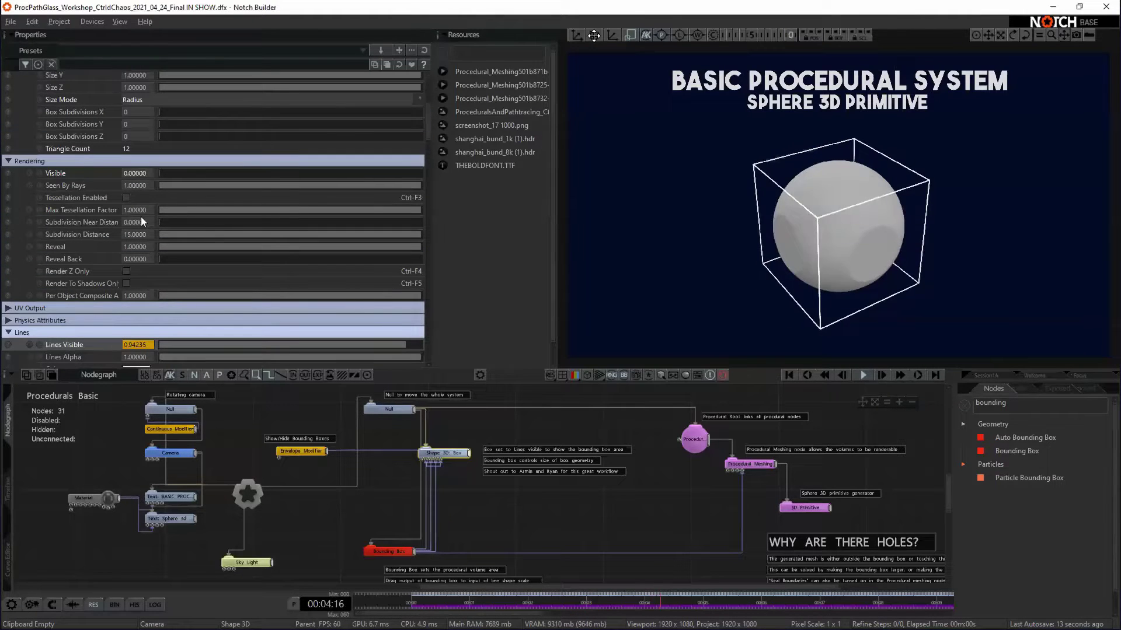
pyautogui.moveTo(200, 175); pyautogui.dragTo(72, 174)
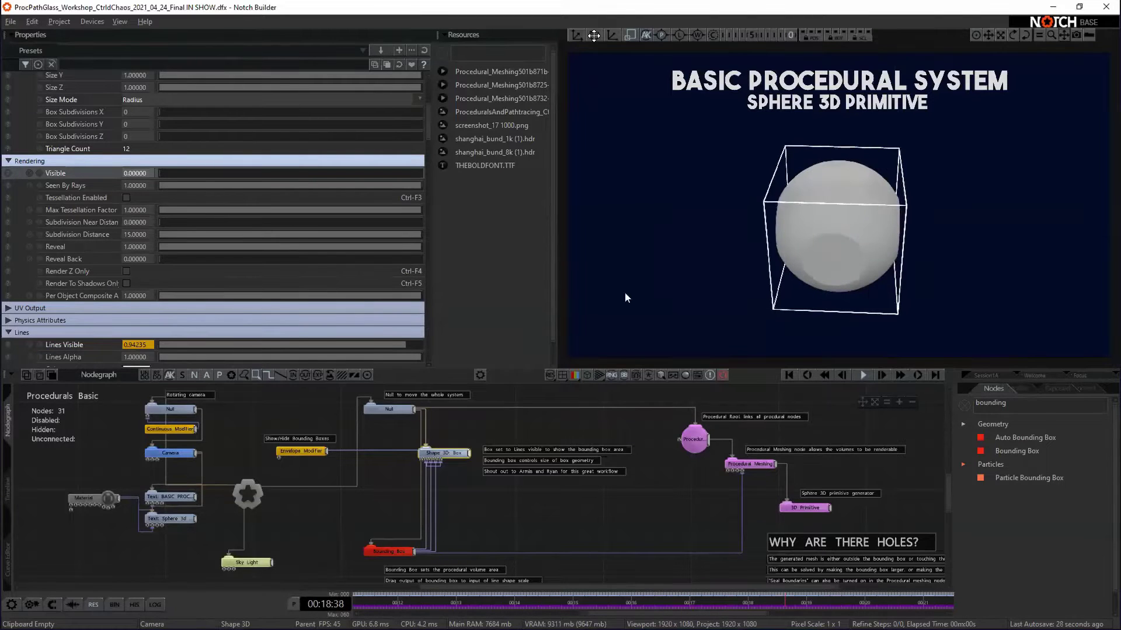
# Disable the Shape 3D: Box node and re-enable it to toggle the bounding box outline
pyautogui.click(449, 454)
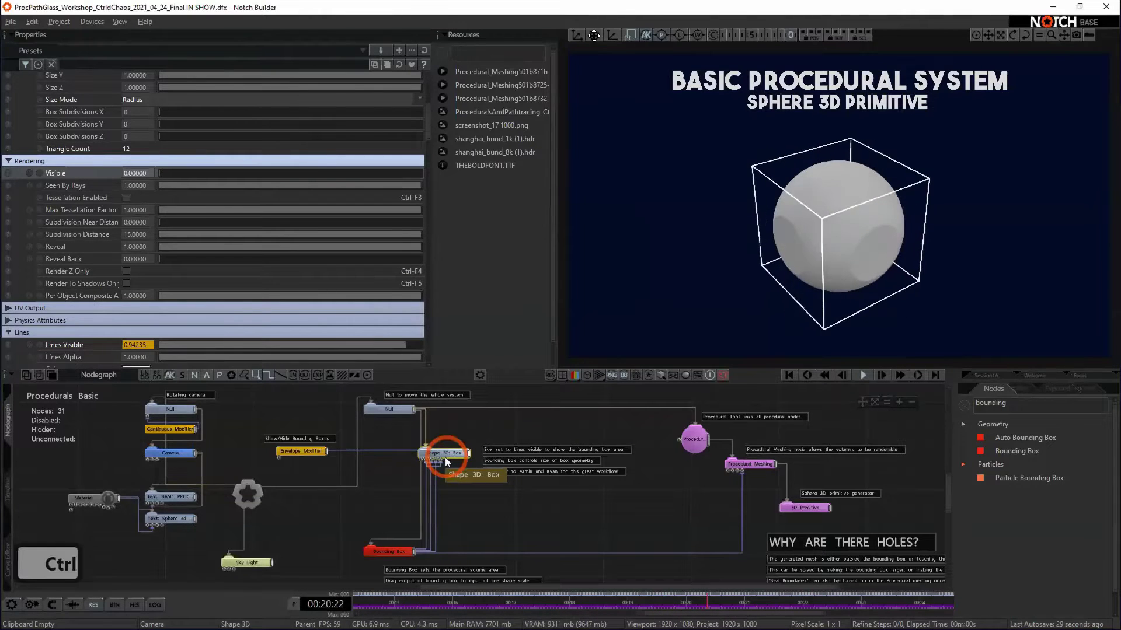
pyautogui.hotkey('ctrl', '1')
pyautogui.hotkey('ctrl', '1')
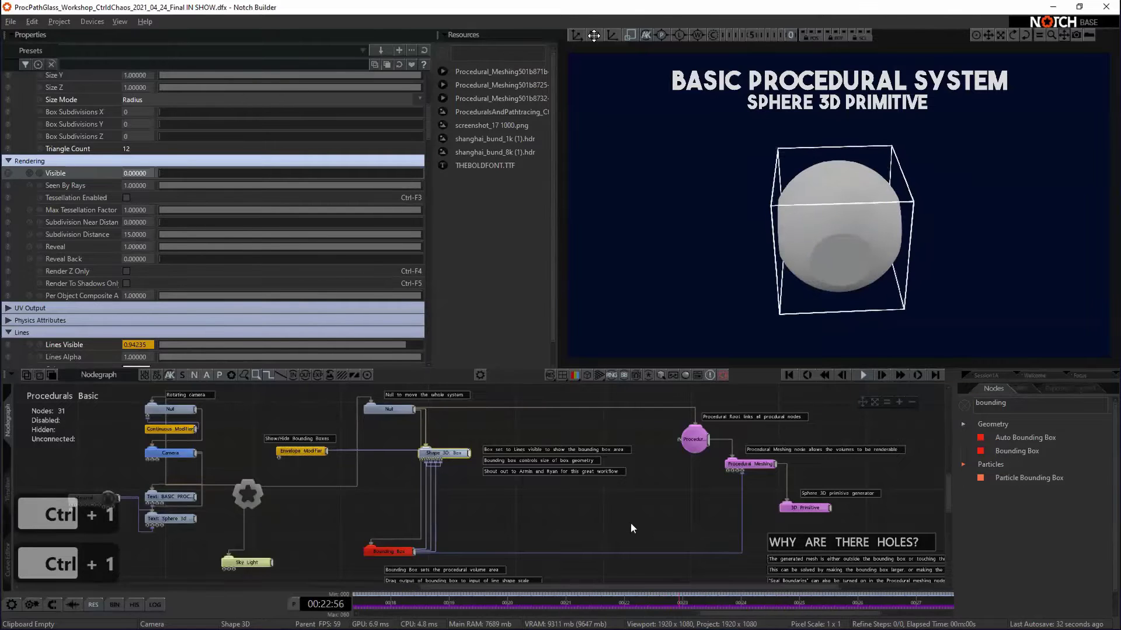
pyautogui.click(625, 524)
# Switch to the CSG Modes layer, open its node graph and preview the six CSG examples full screen
pyautogui.moveTo(555, 555); pyautogui.dragTo(607, 545, button='middle')
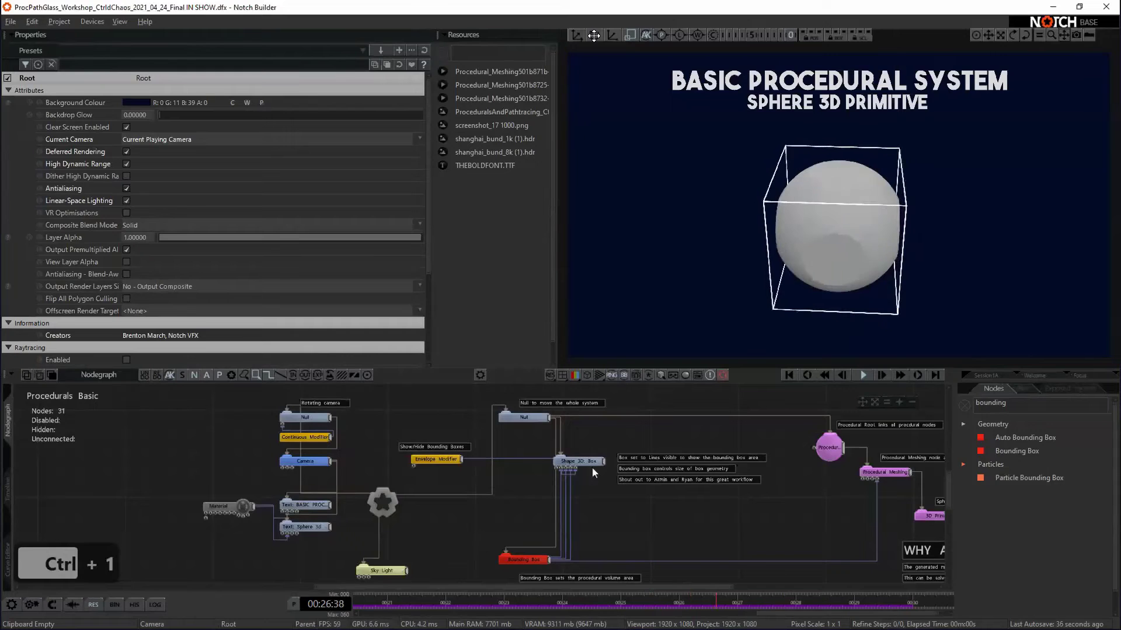
pyautogui.press('F2')
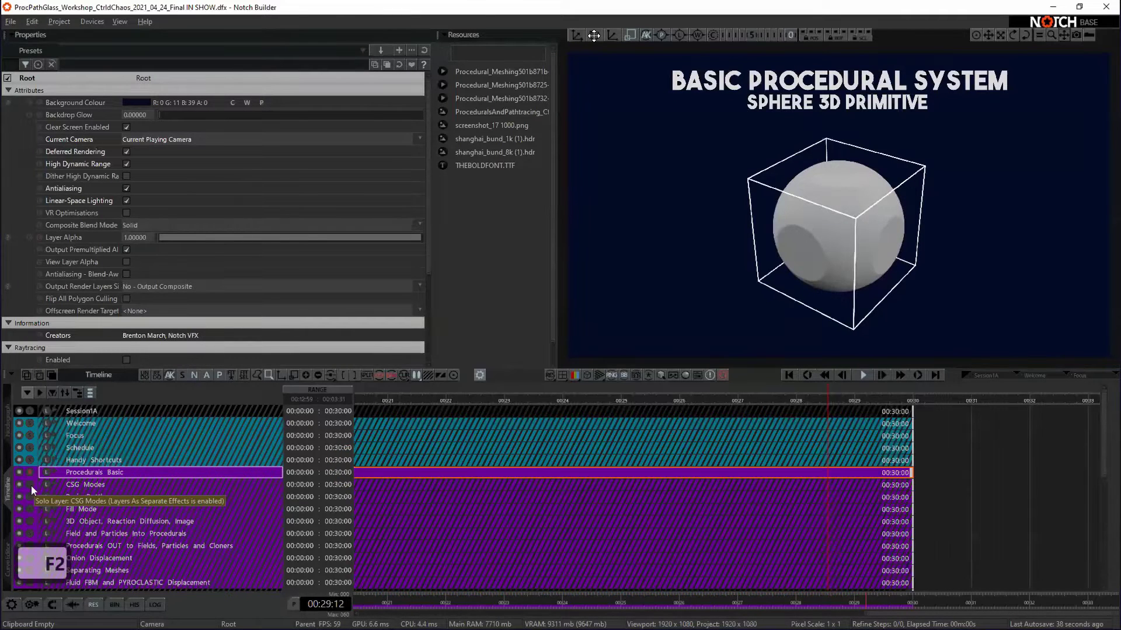
pyautogui.click(525, 484)
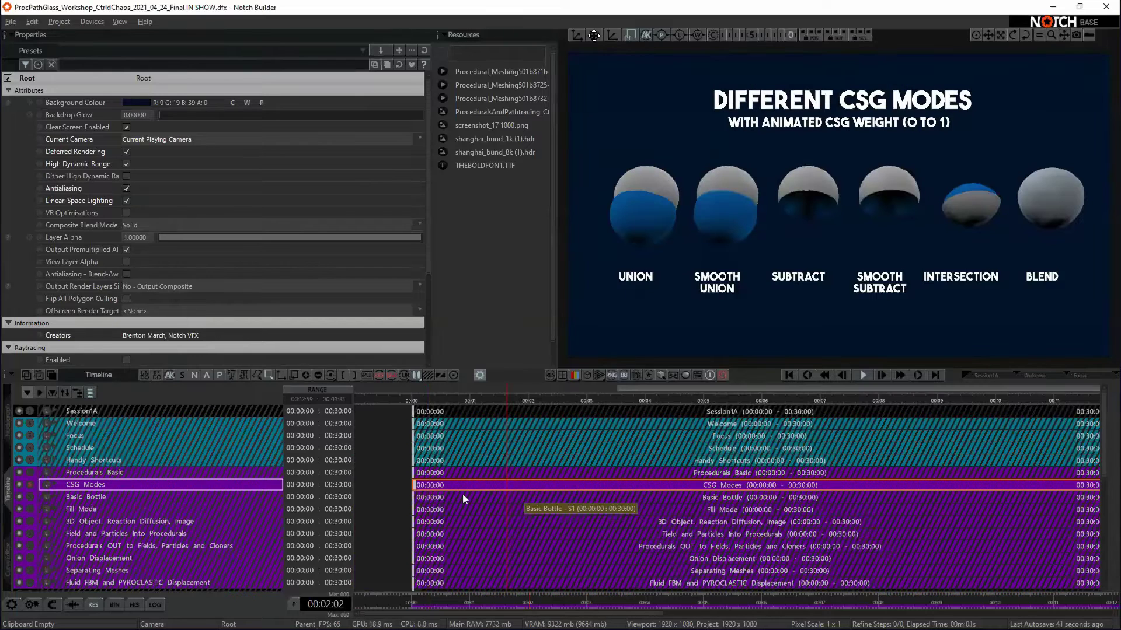
pyautogui.press('F1')
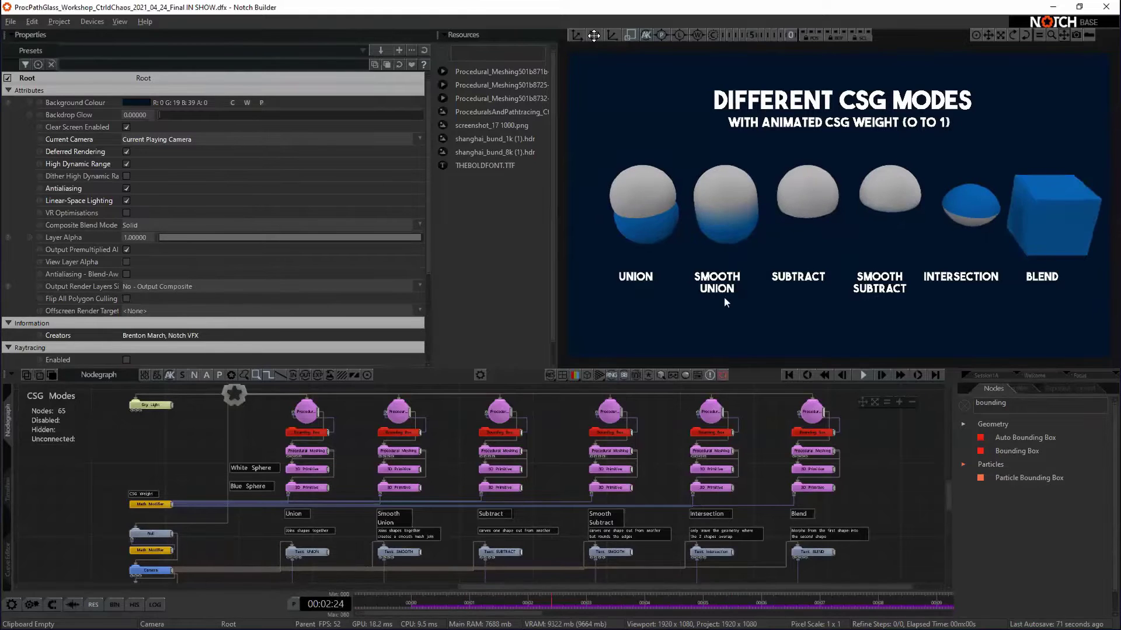
pyautogui.press('F9')
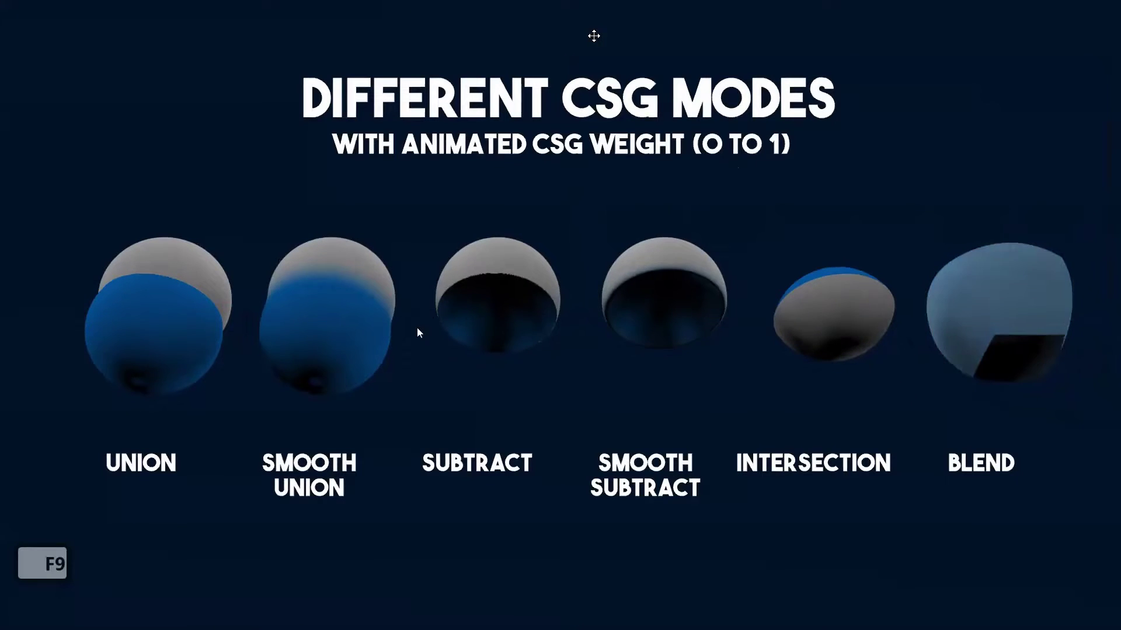
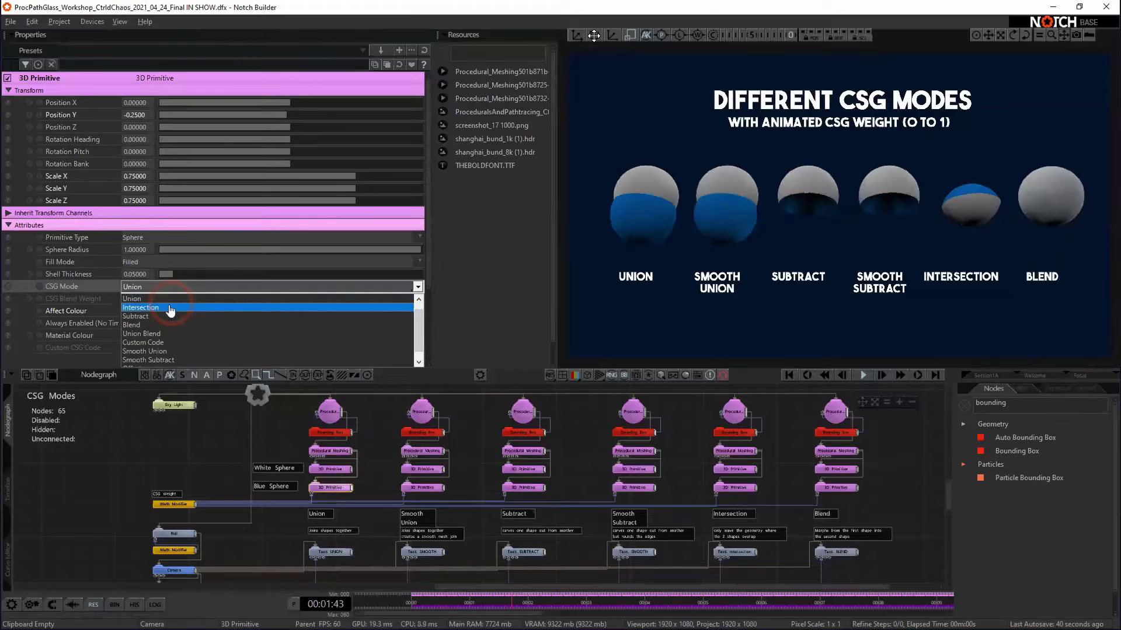
# Try Intersection as the CSG Mode of the Union example's blue sphere primitive, and set it to Smooth Union
pyautogui.click(163, 310)
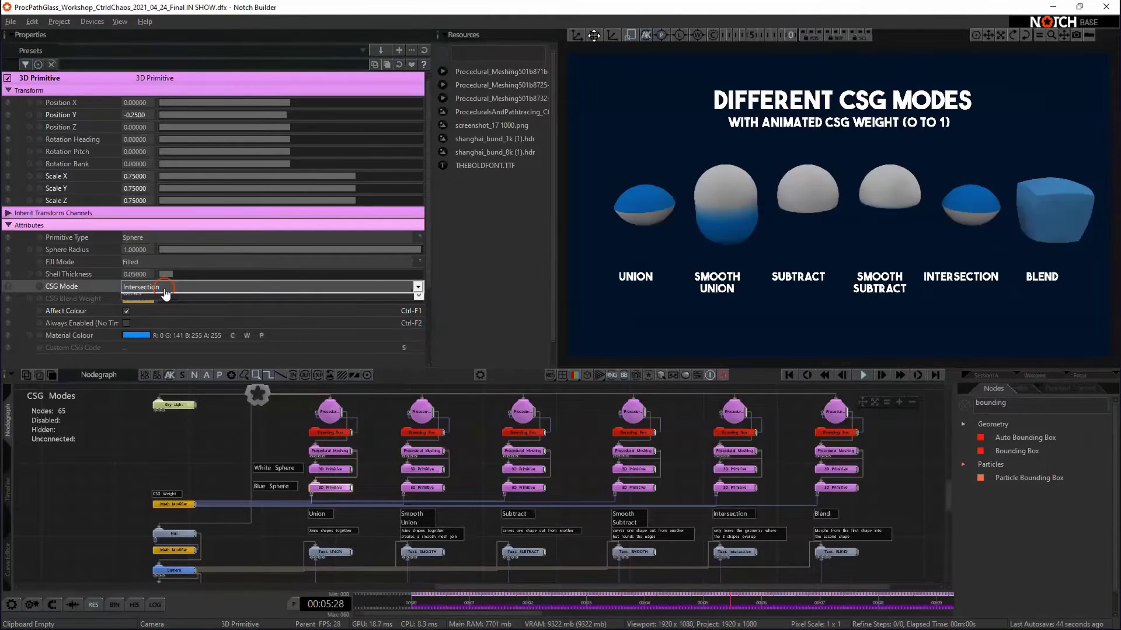
pyautogui.click(163, 286)
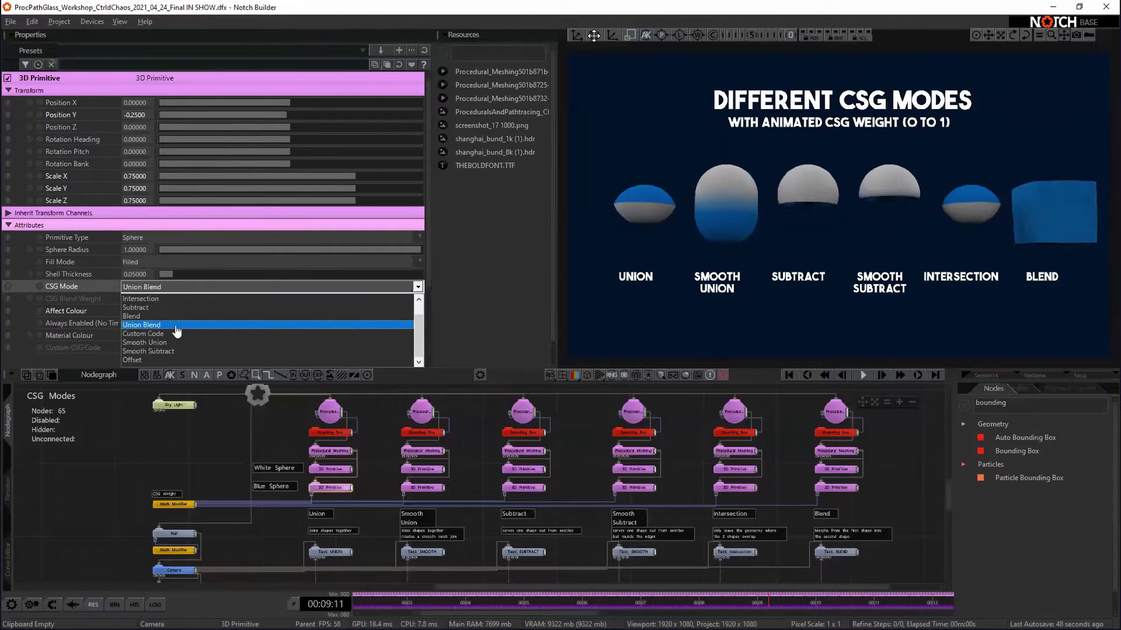
pyautogui.click(177, 344)
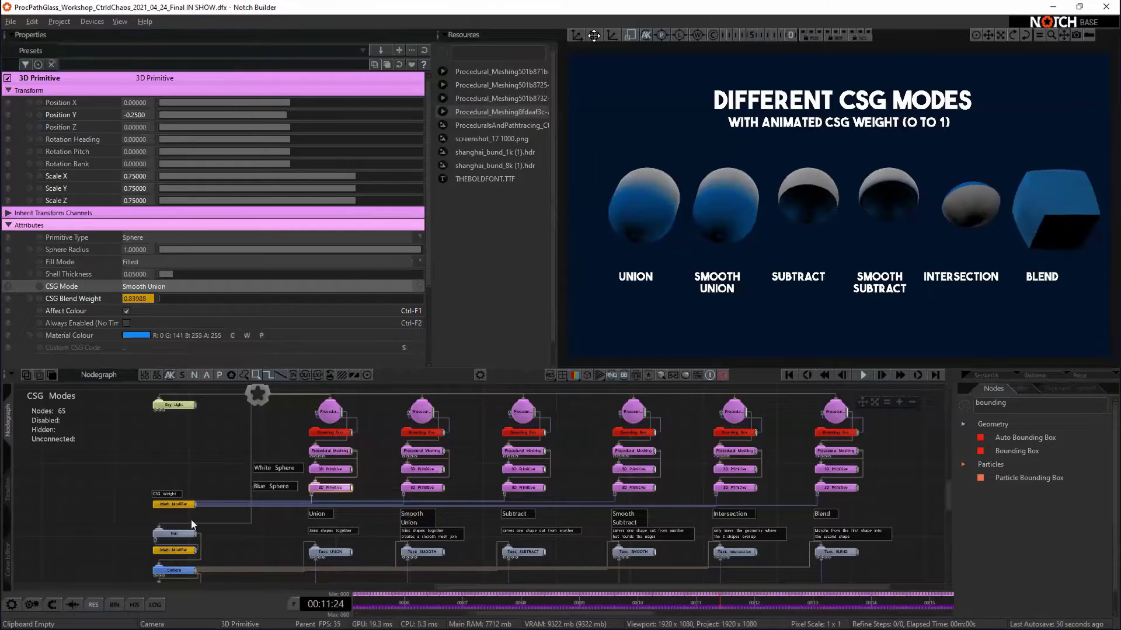
# Disable the Math Modifier that animates the CSG weight and deselect it
pyautogui.click(178, 506)
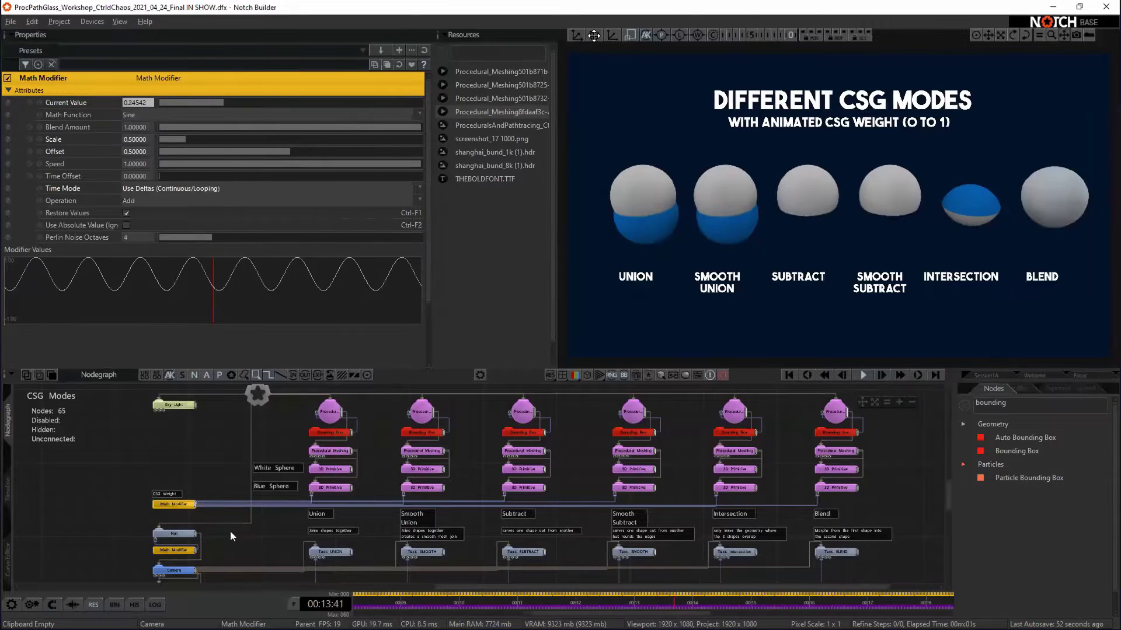
pyautogui.hotkey('ctrl', '1')
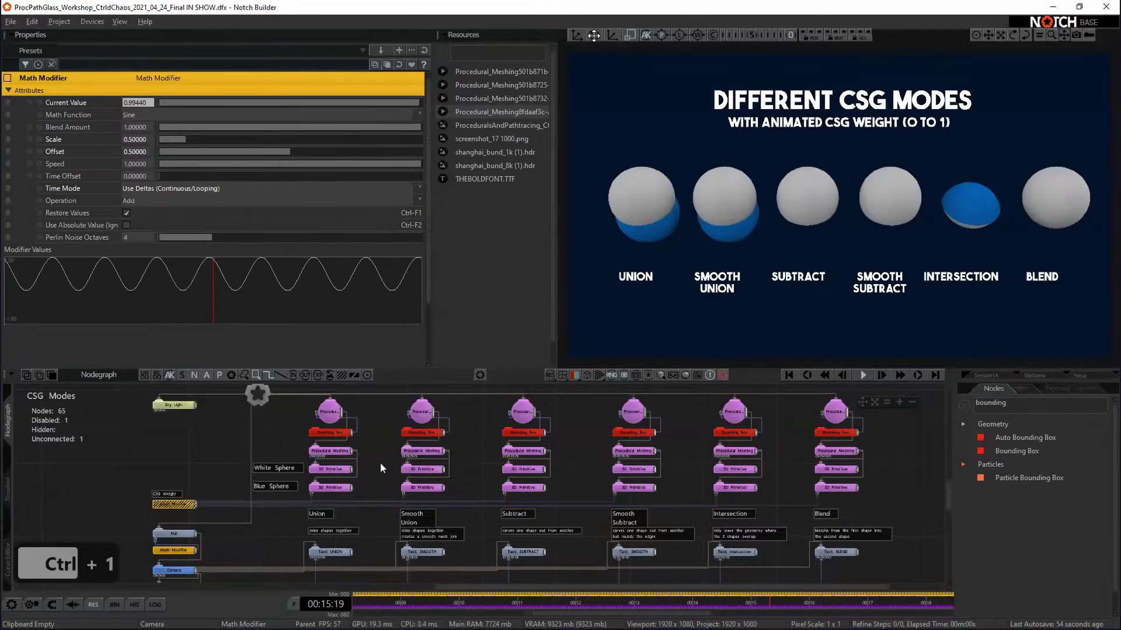
pyautogui.click(349, 487)
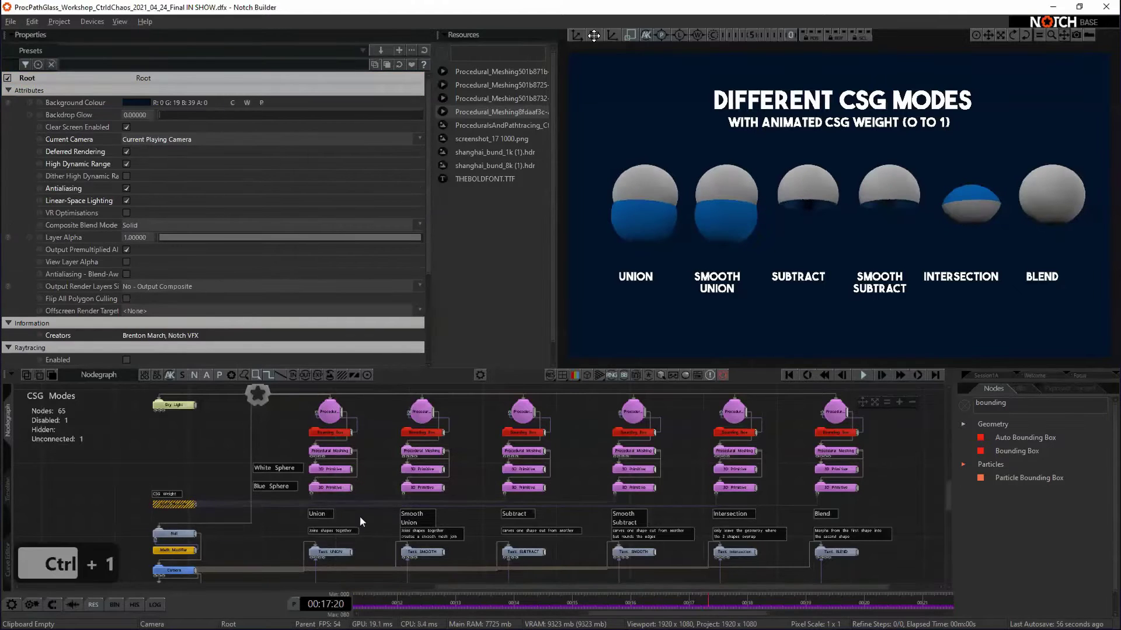
# In an orbit view close to the Union example, set its blue sphere primitive's CSG Blend Weight to about 0.29
pyautogui.press('5')
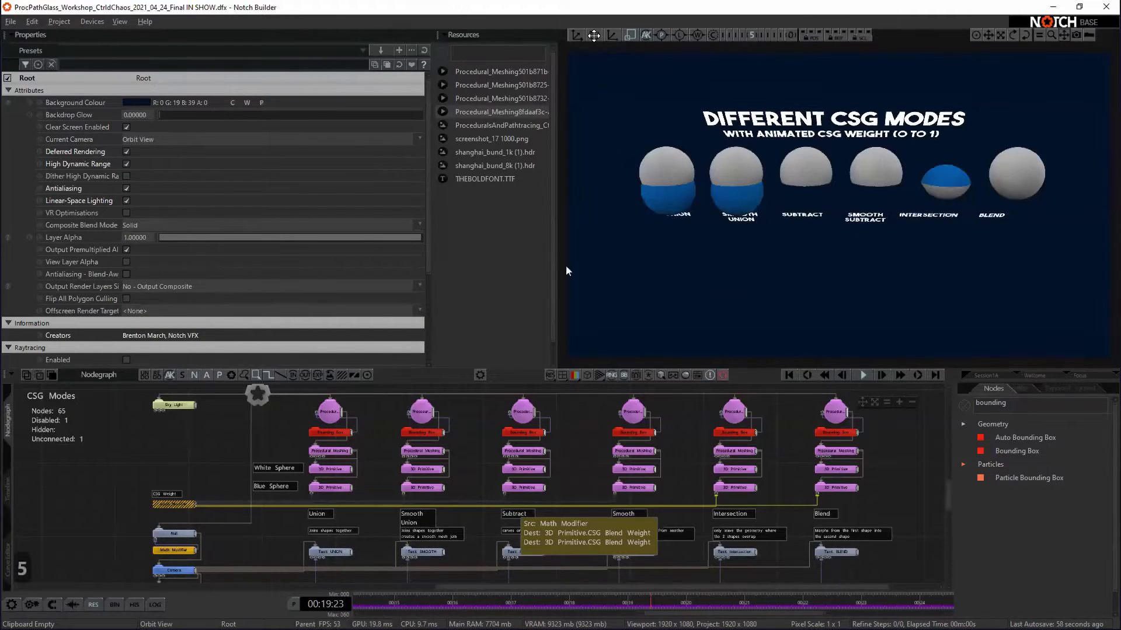
pyautogui.keyDown('alt'); pyautogui.moveTo(653, 229); pyautogui.dragTo(696, 205); pyautogui.keyUp('alt')
pyautogui.keyDown('alt'); pyautogui.moveTo(696, 205); pyautogui.dragTo(661, 293, button='right'); pyautogui.keyUp('alt')
pyautogui.click(338, 487)
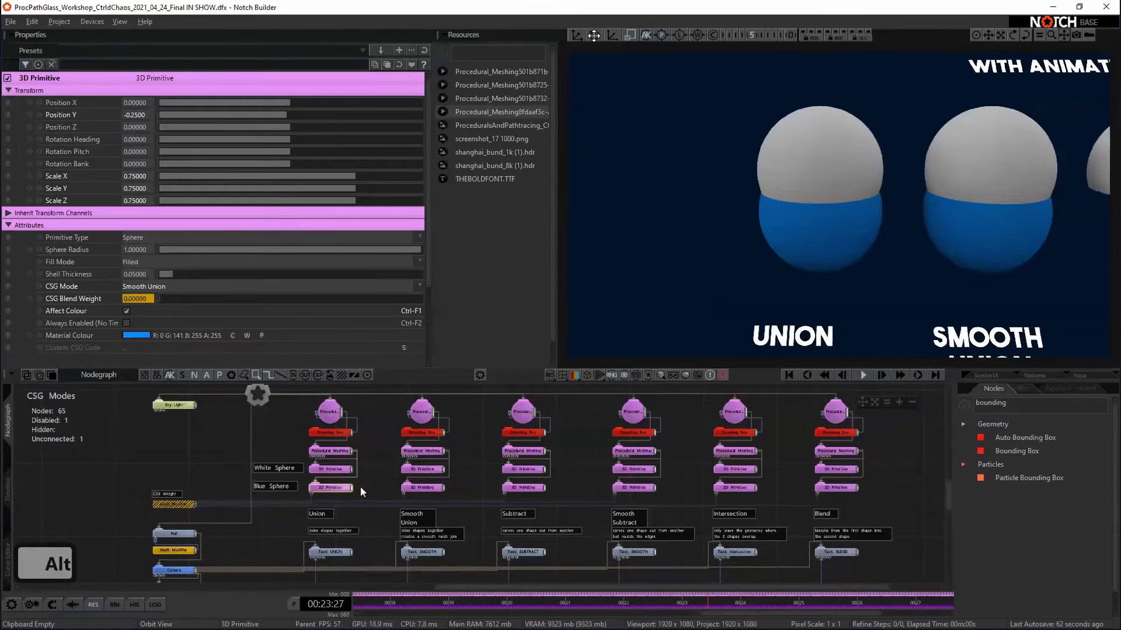
pyautogui.moveTo(174, 298); pyautogui.dragTo(253, 309)
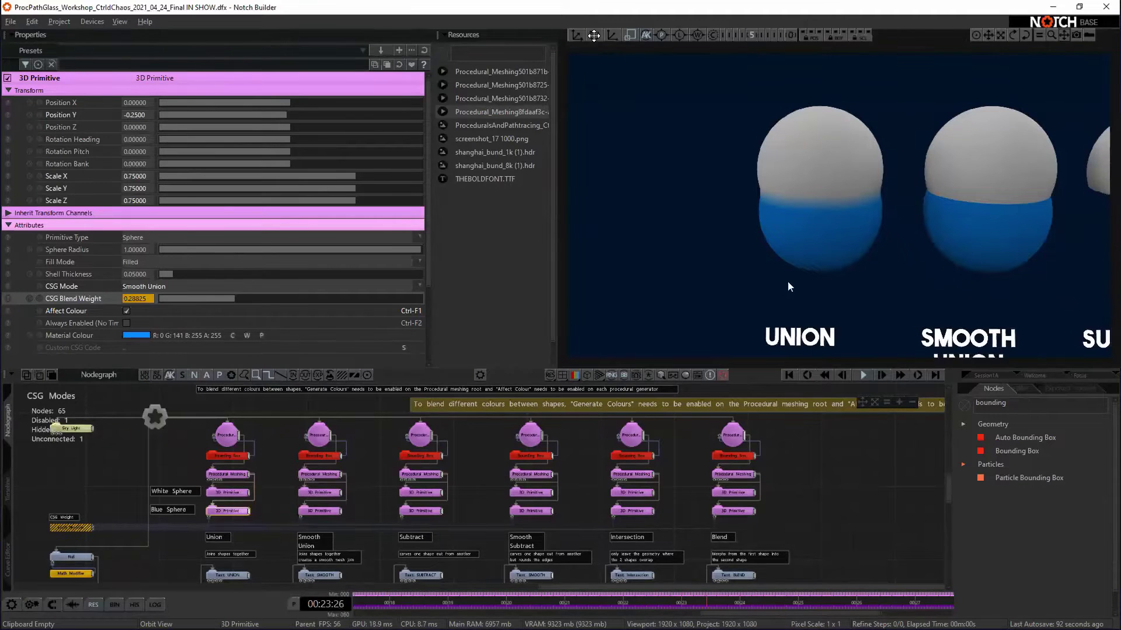
pyautogui.click(265, 507)
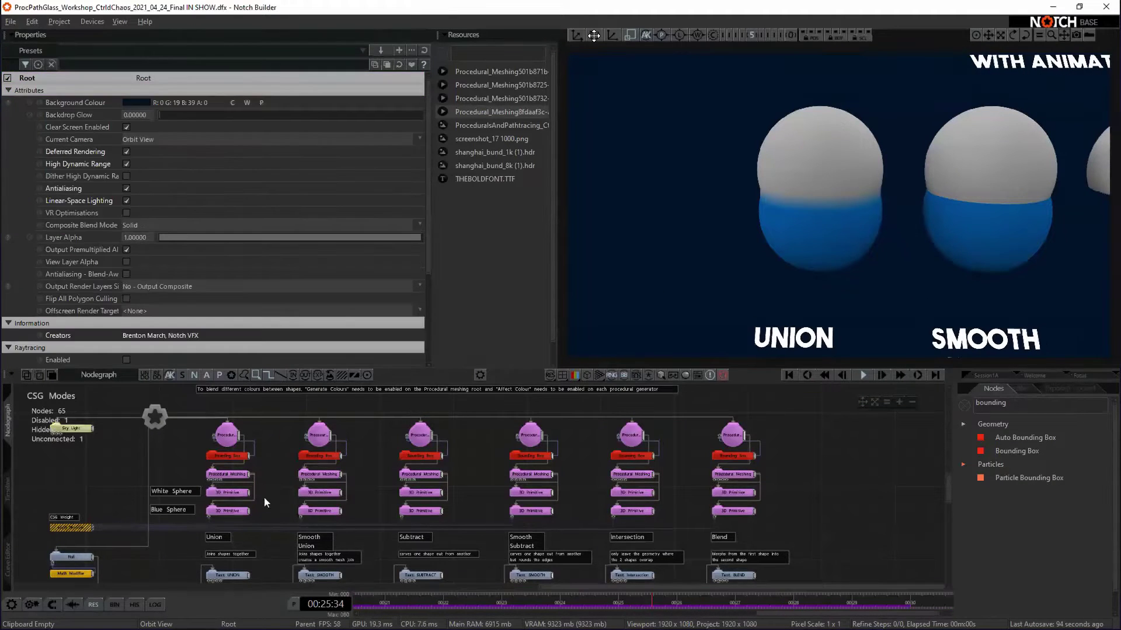
# Enable Affect Colour on the Union example's white sphere primitive and set its Material Colour to orange (R 255, G 105, B 0)
pyautogui.click(233, 491)
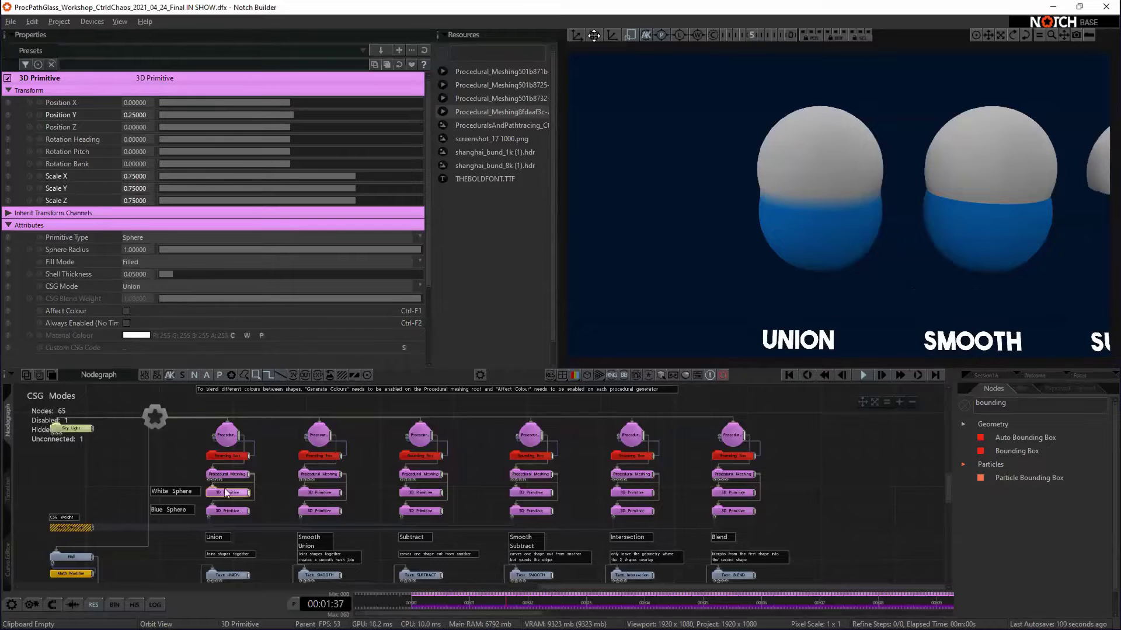
pyautogui.keyDown('ctrl'); pyautogui.scroll(2, 264, 486); pyautogui.keyUp('ctrl')
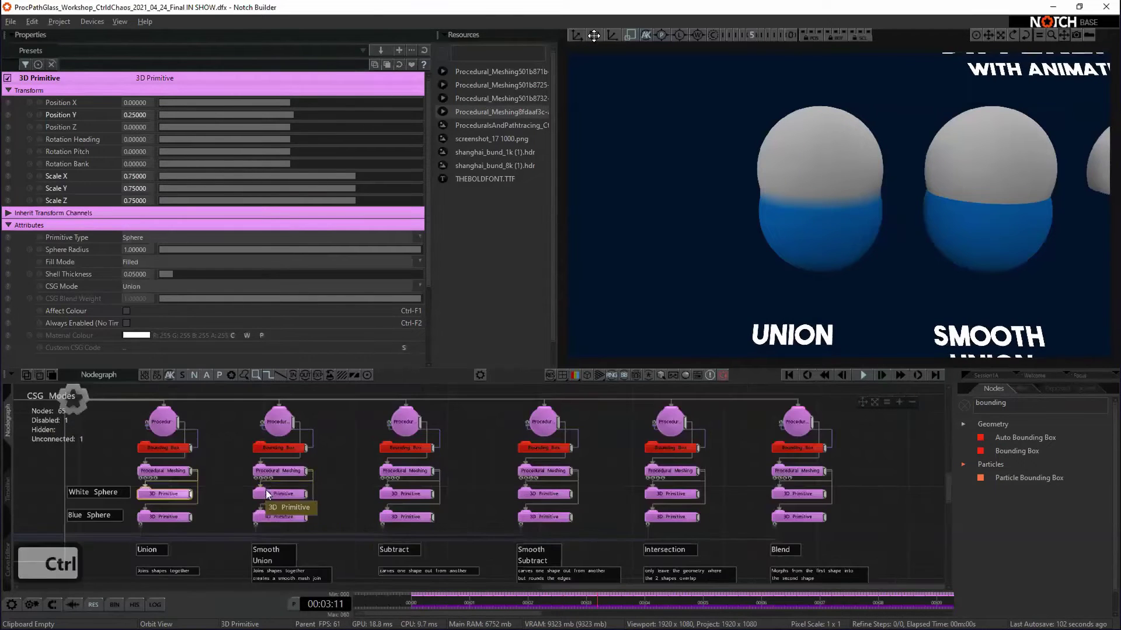
pyautogui.keyDown('ctrl'); pyautogui.scroll(2, 265, 489); pyautogui.keyUp('ctrl')
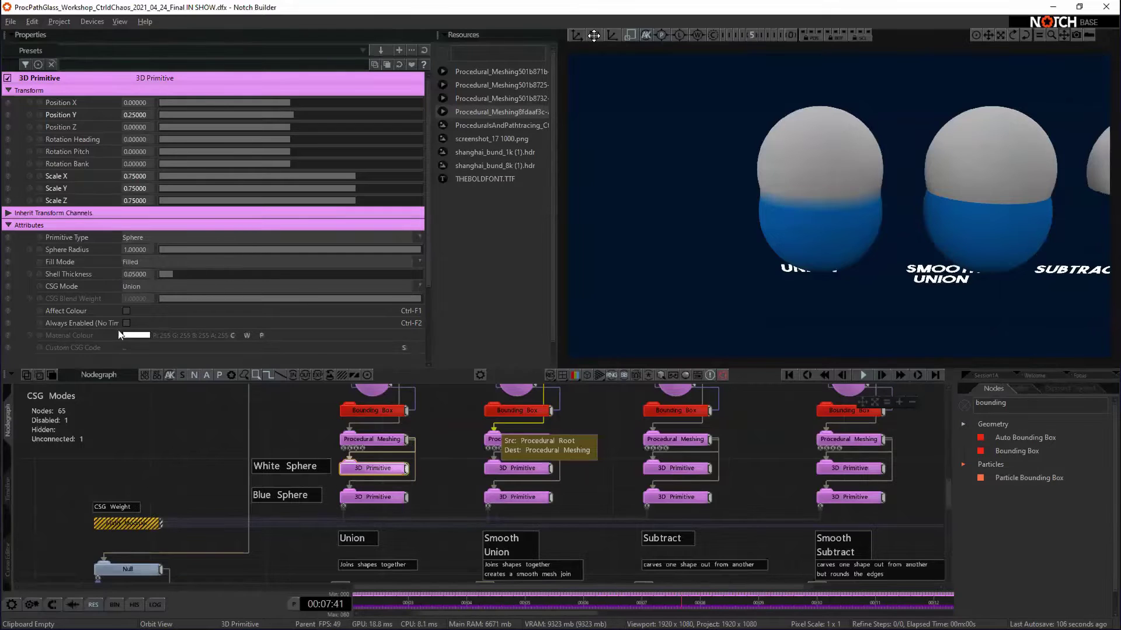
pyautogui.click(126, 311)
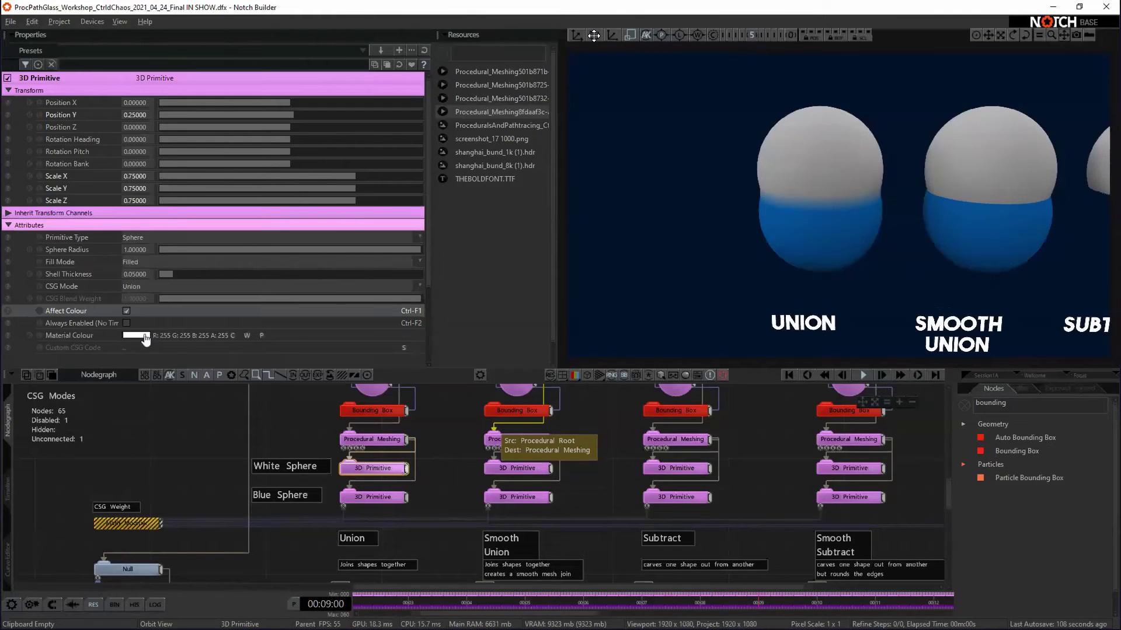
pyautogui.click(137, 342)
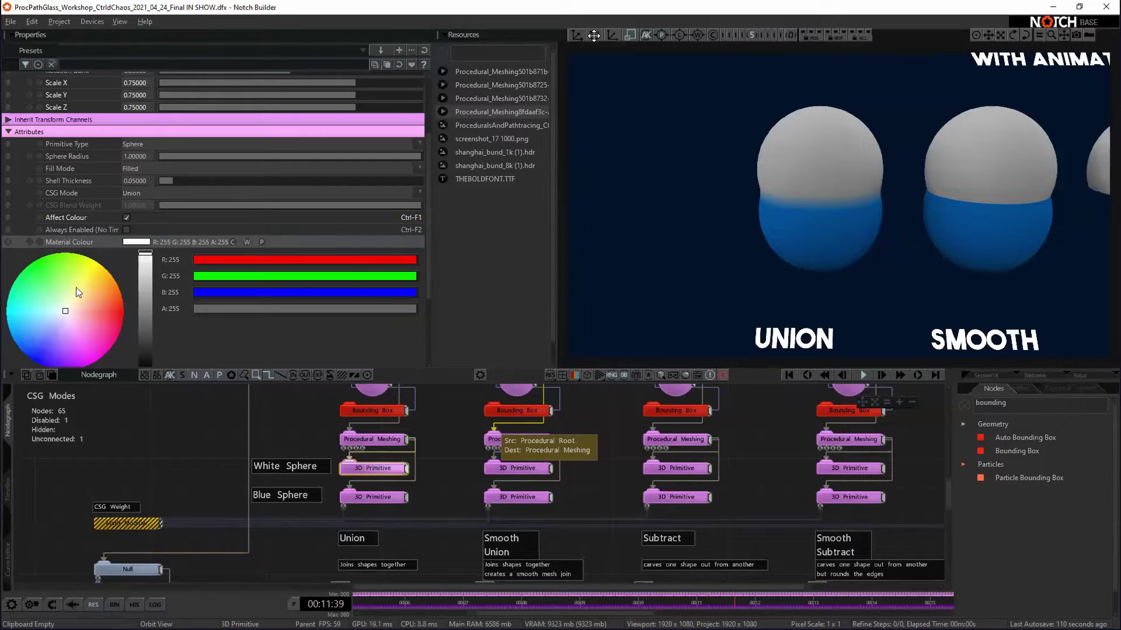
pyautogui.moveTo(82, 300); pyautogui.dragTo(131, 286)
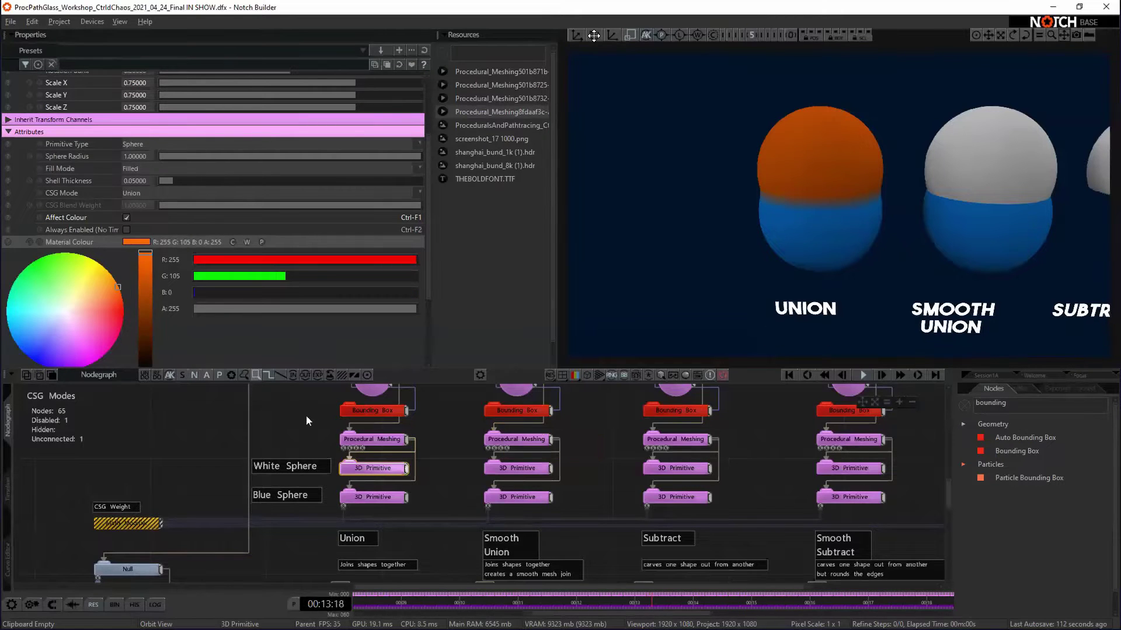
# Turn Generate Colours off and back on for the Union example's Procedural Meshing node to compare the colour blending
pyautogui.moveTo(306, 416); pyautogui.dragTo(278, 460, button='middle')
pyautogui.click(344, 484)
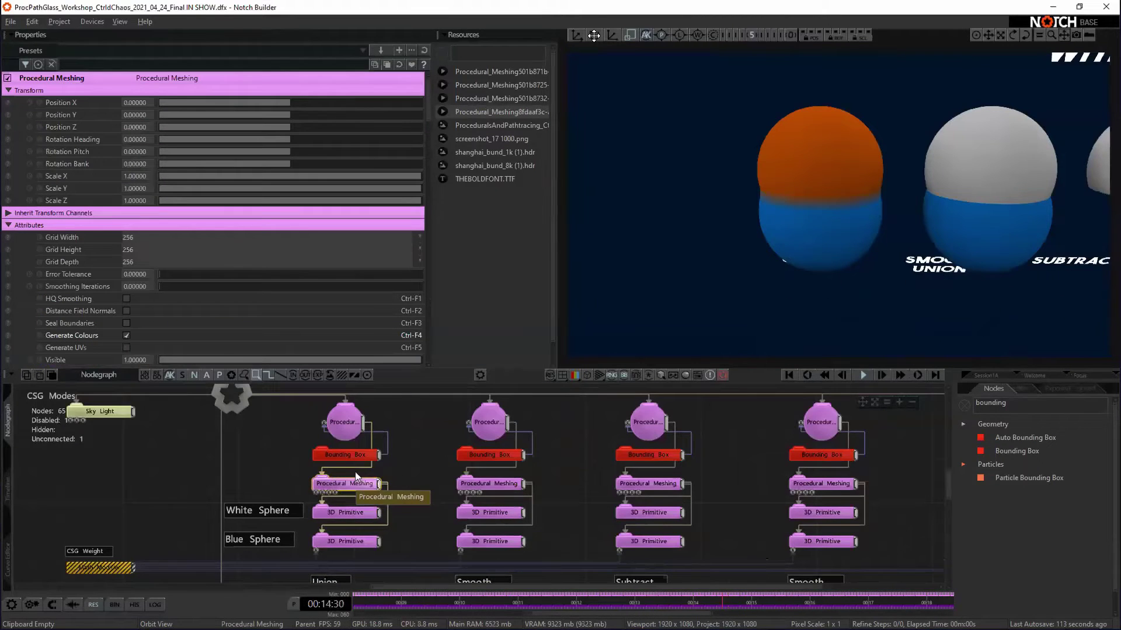
pyautogui.click(125, 336)
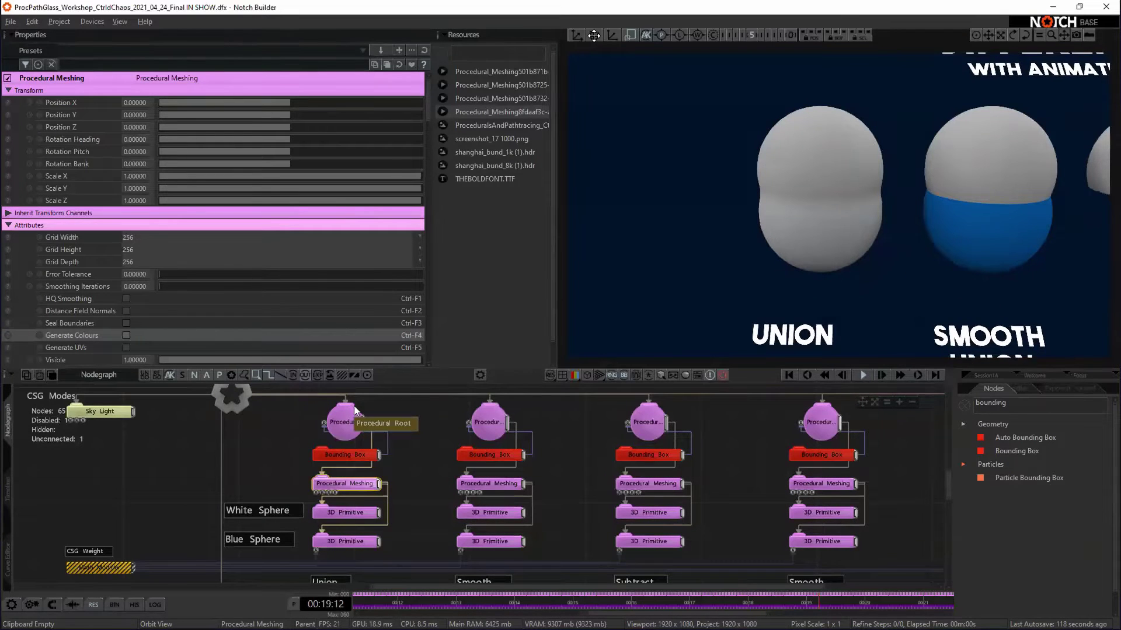
pyautogui.click(126, 336)
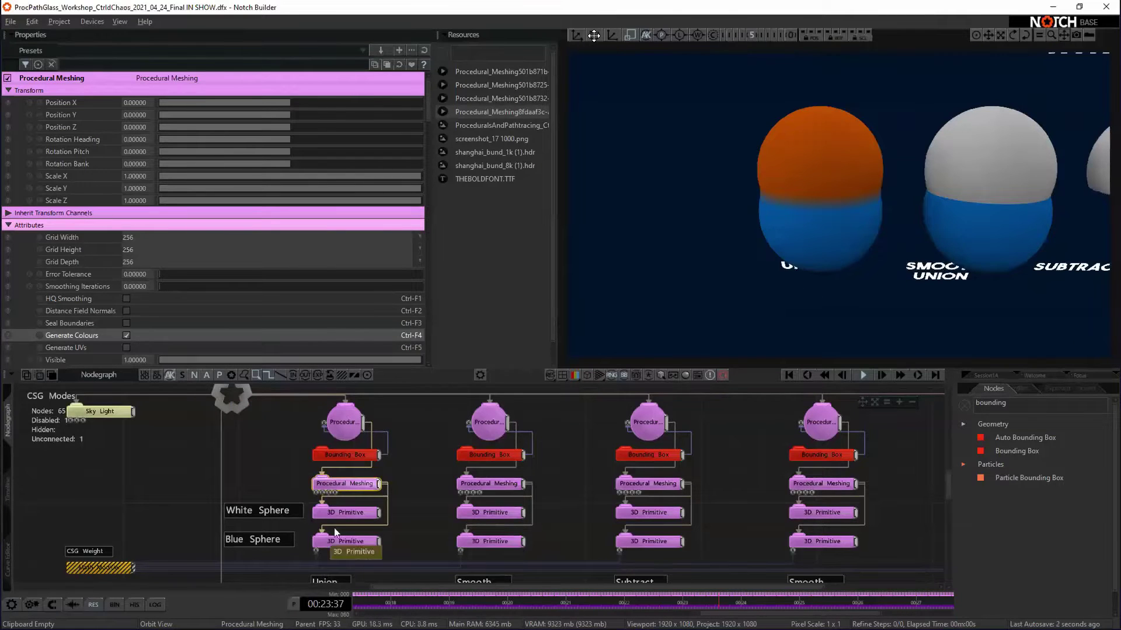
# Turn off Affect Colour on the Union example's white sphere primitive and return the viewport to the scene camera
pyautogui.click(346, 512)
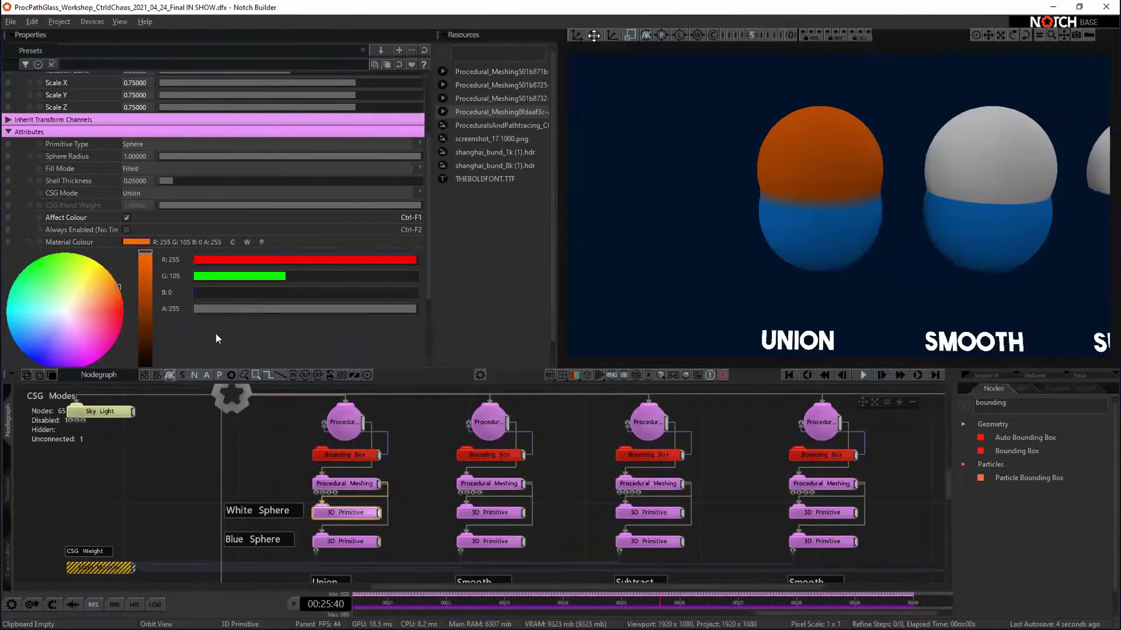
pyautogui.click(127, 218)
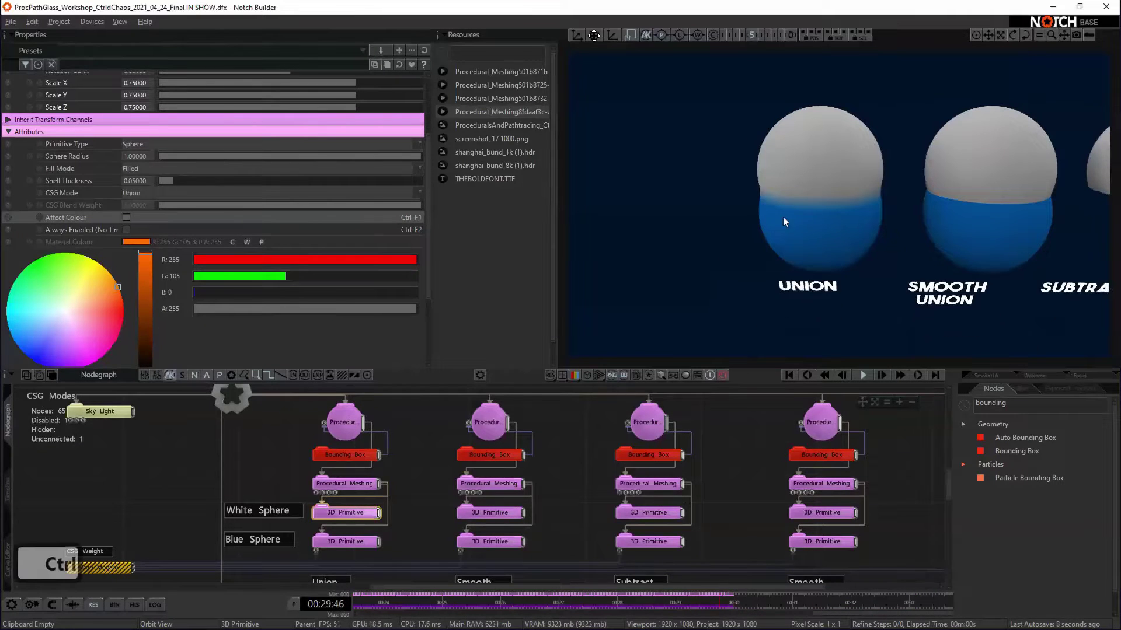
pyautogui.press('0')
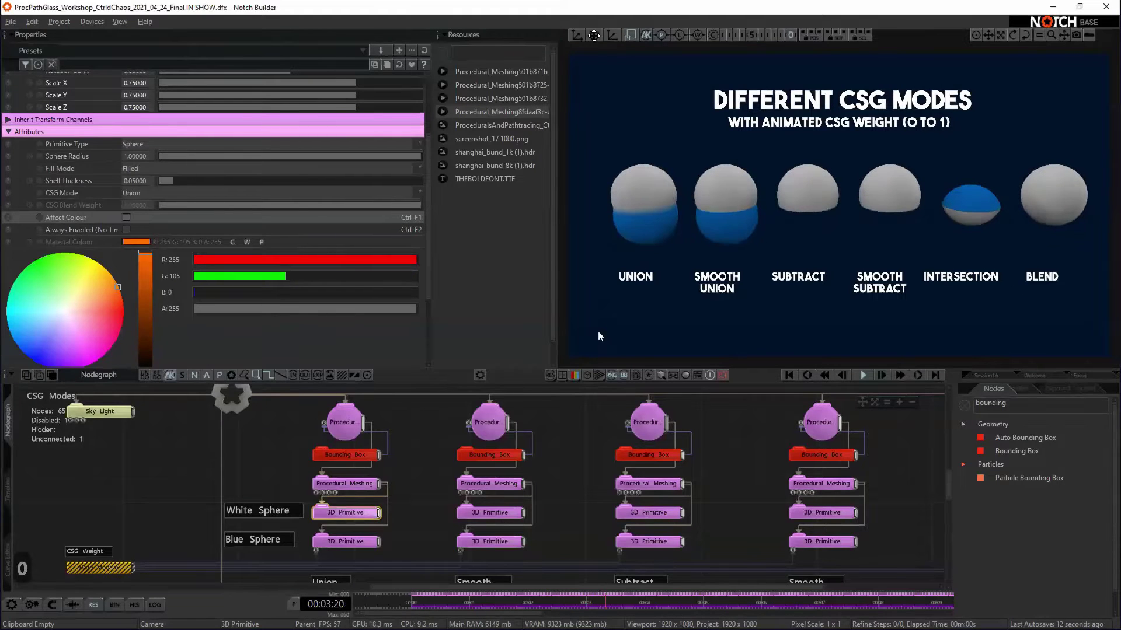
# Activate the Basic Bottle layer in the timeline and show its node graph
pyautogui.press('F2')
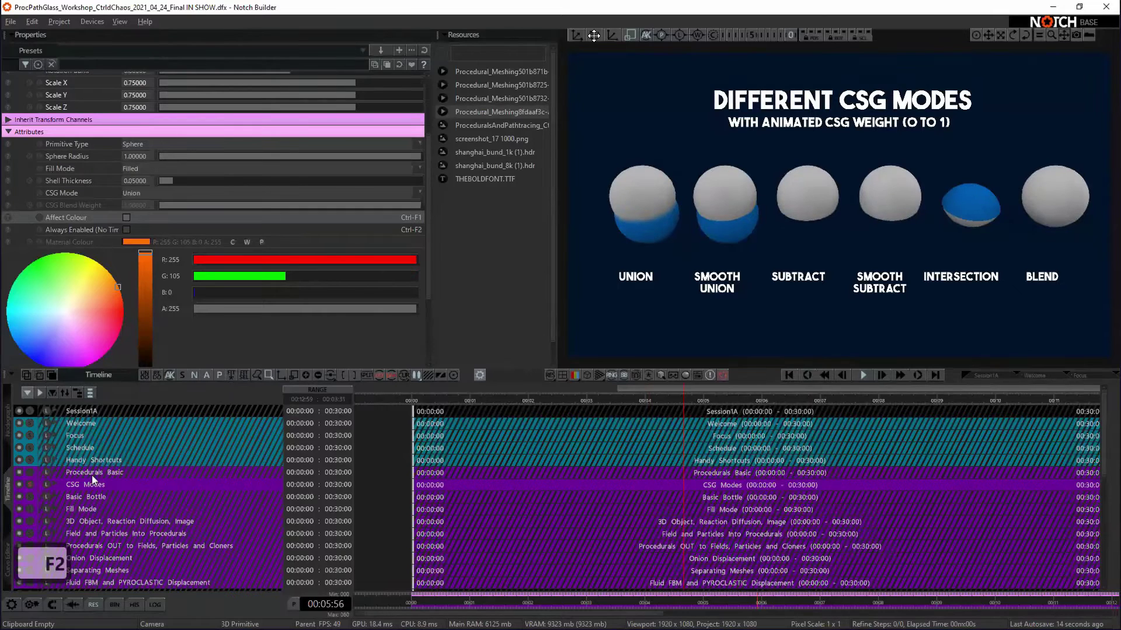
pyautogui.click(32, 497)
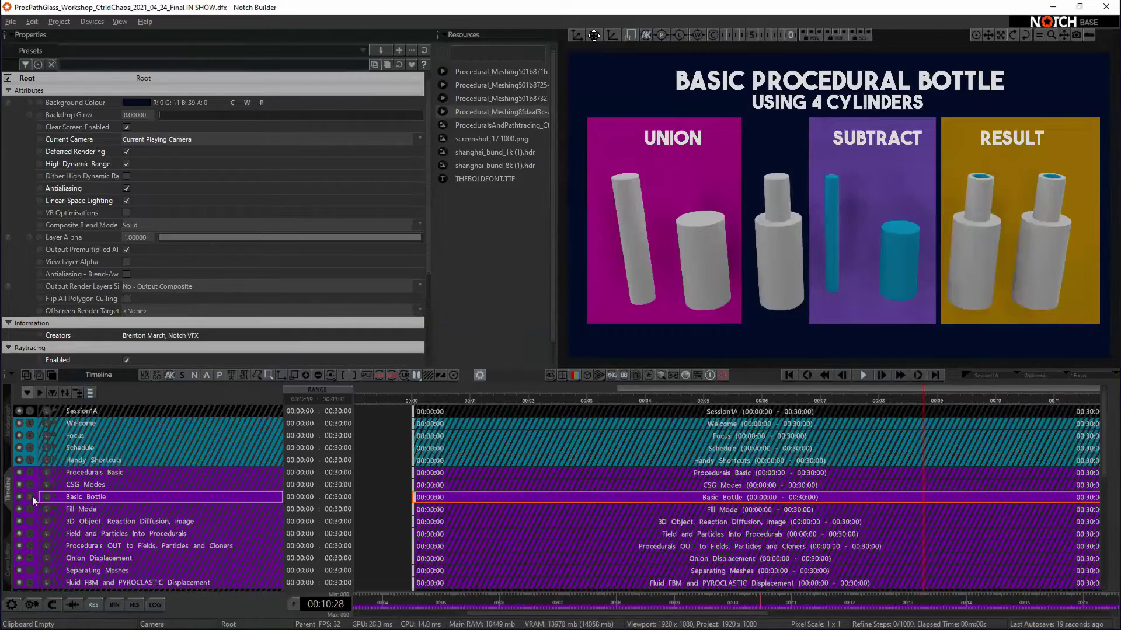
pyautogui.press('F1')
pyautogui.moveTo(747, 503); pyautogui.dragTo(548, 450, button='middle')
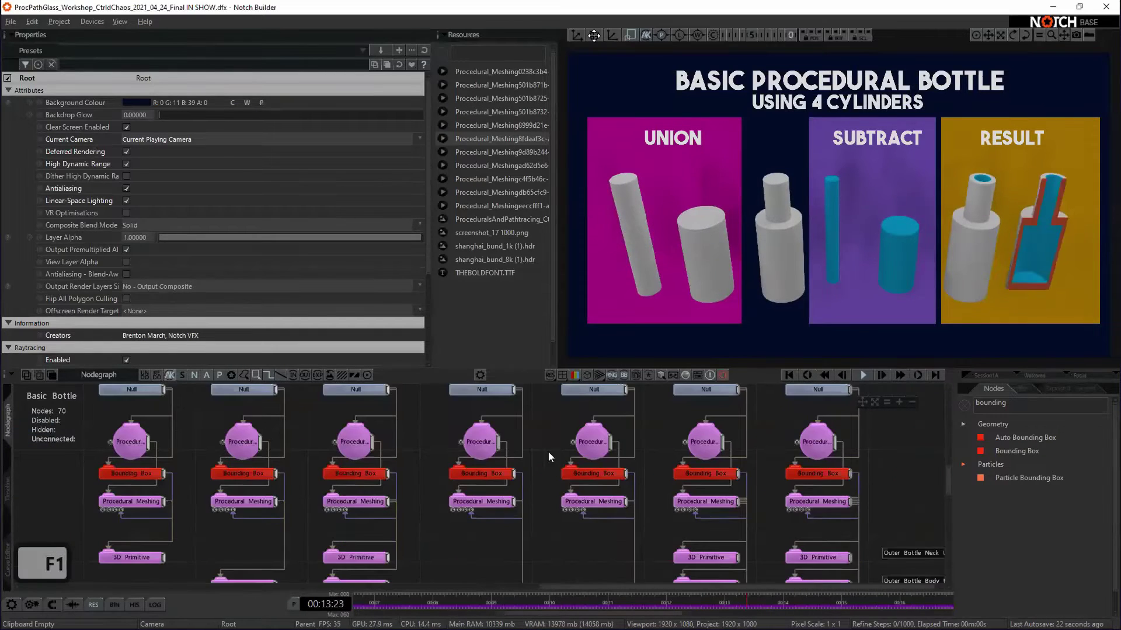
pyautogui.moveTo(704, 496); pyautogui.dragTo(582, 485, button='middle')
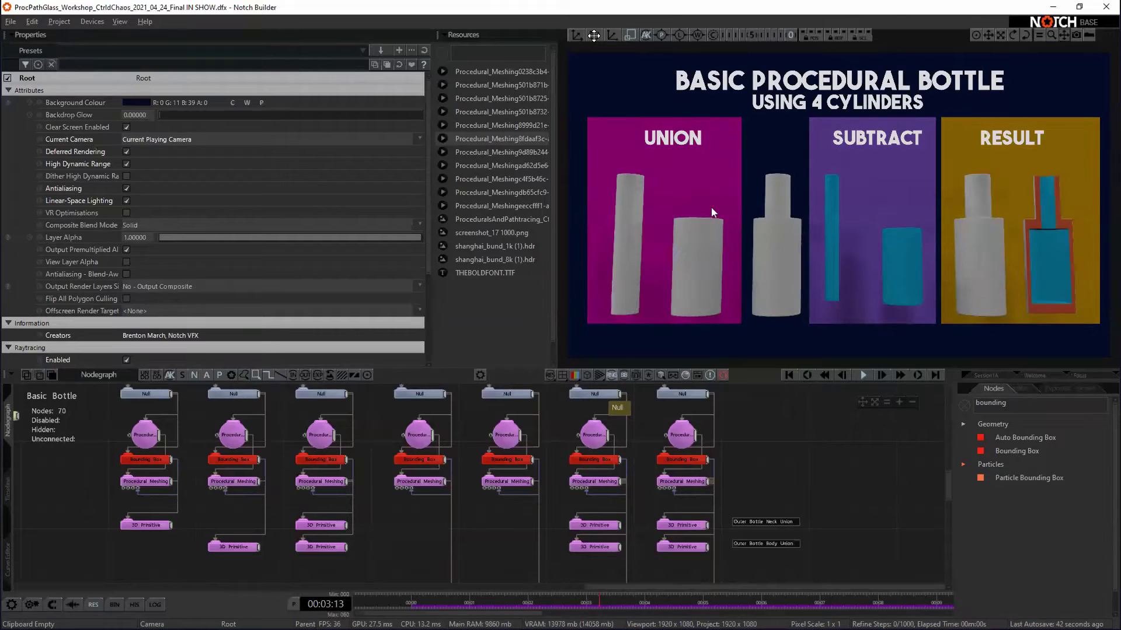
# Examine the Procedural Root, Bounding Box and Procedural Meshing nodes of the first Result bottle
pyautogui.moveTo(846, 556); pyautogui.dragTo(702, 461, button='middle')
pyautogui.keyDown('ctrl'); pyautogui.scroll(-5, 699, 443); pyautogui.keyUp('ctrl')
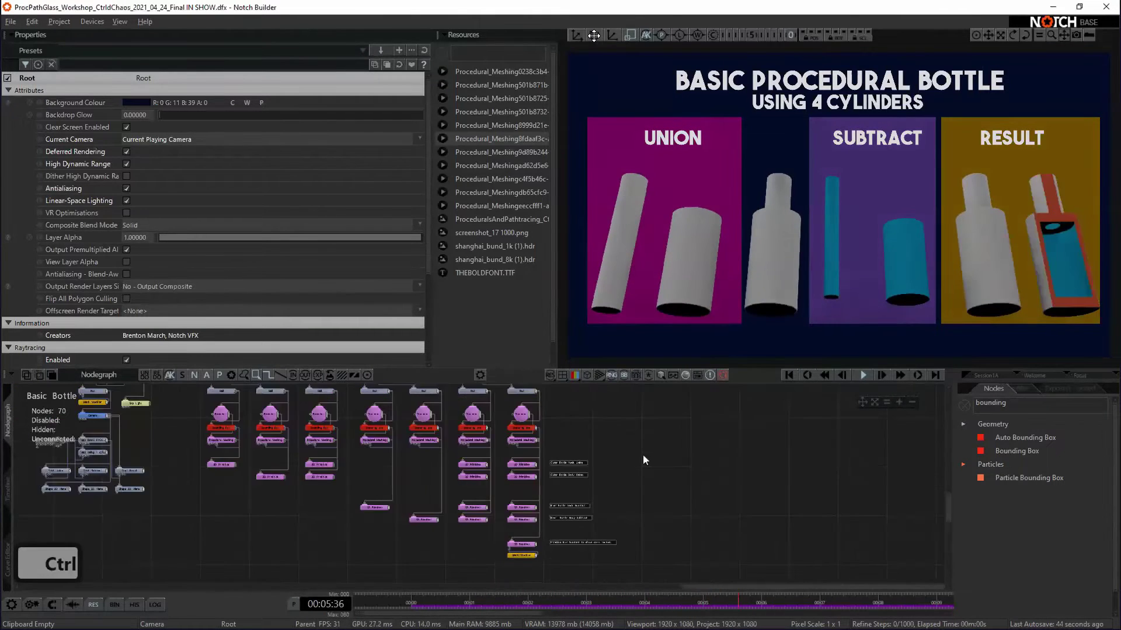
pyautogui.keyDown('ctrl'); pyautogui.scroll(4, 664, 458); pyautogui.keyUp('ctrl')
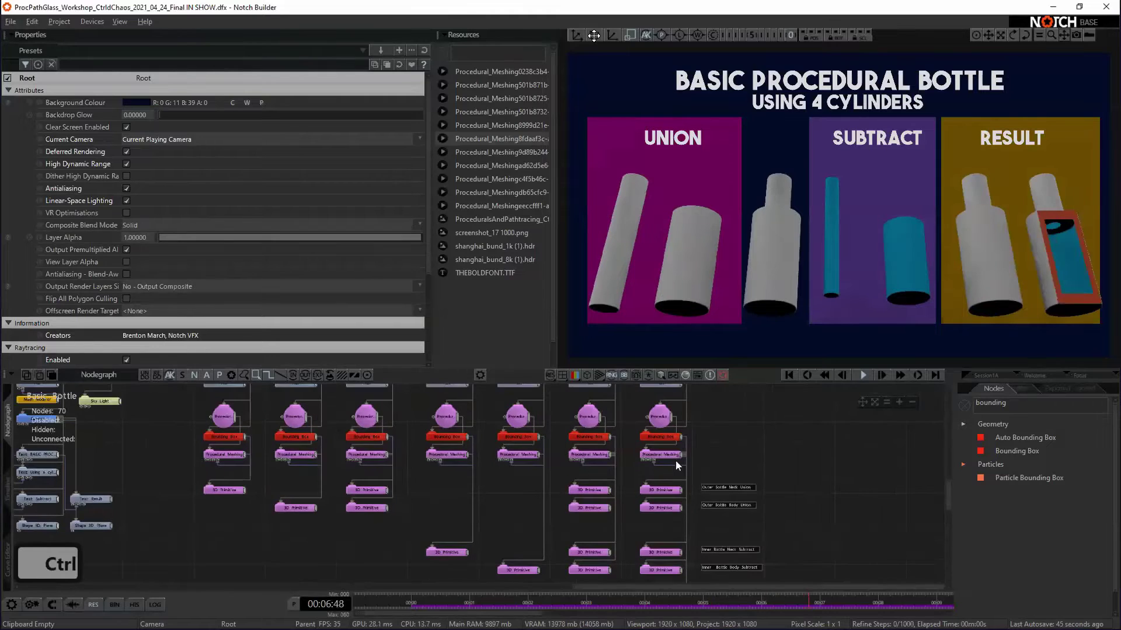
pyautogui.click(598, 413)
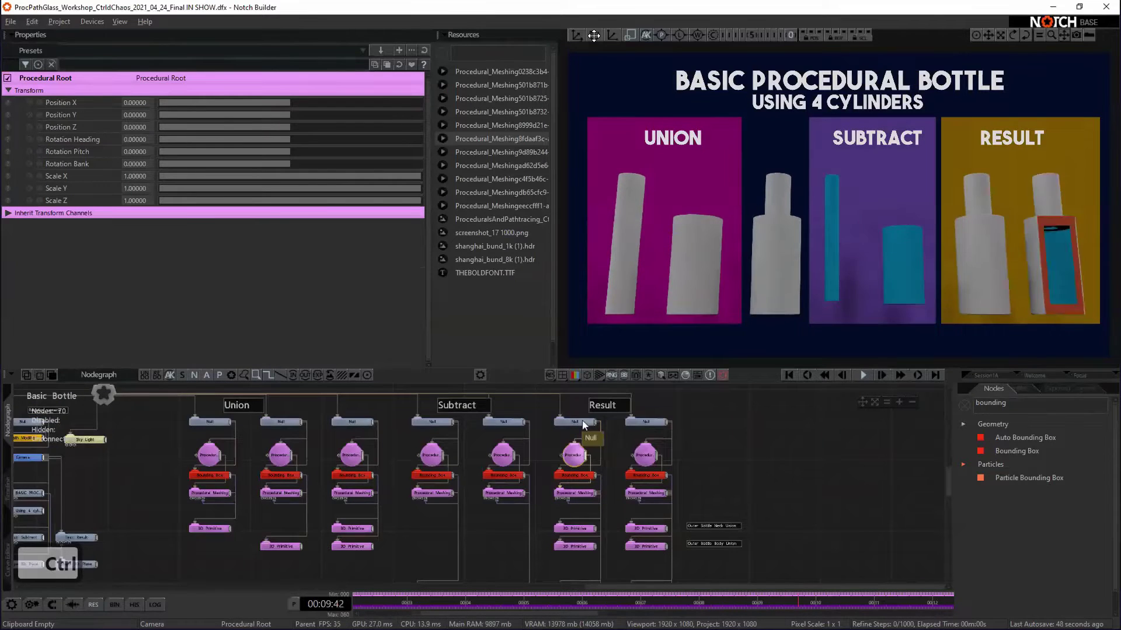
pyautogui.moveTo(597, 453); pyautogui.dragTo(595, 438, button='middle')
pyautogui.keyDown('ctrl'); pyautogui.scroll(4, 597, 444); pyautogui.keyUp('ctrl')
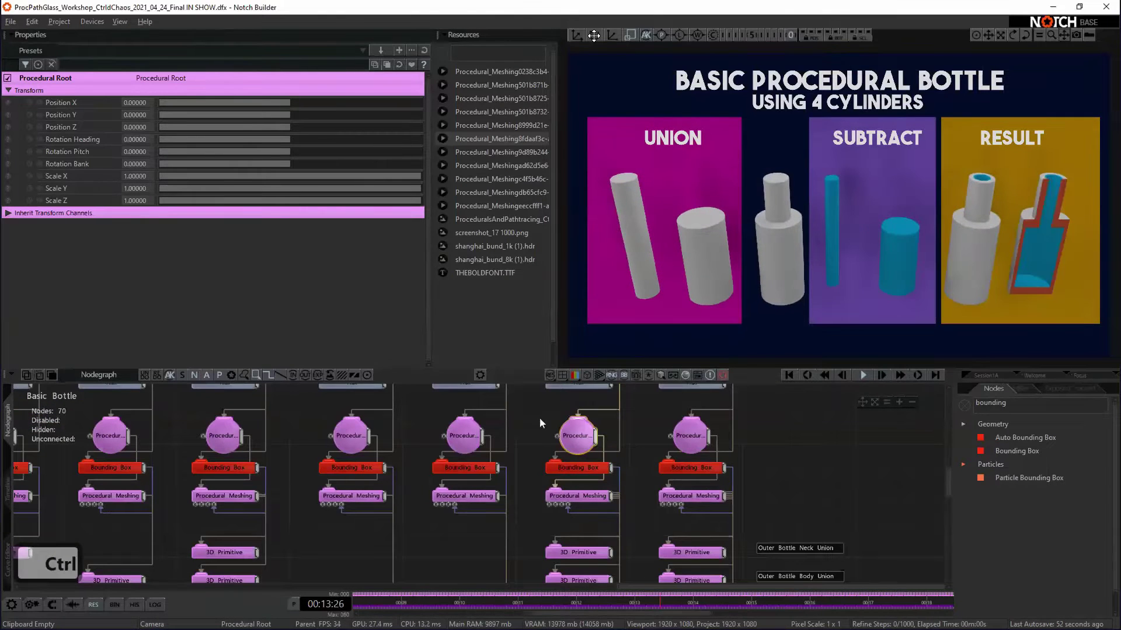
pyautogui.click(586, 470)
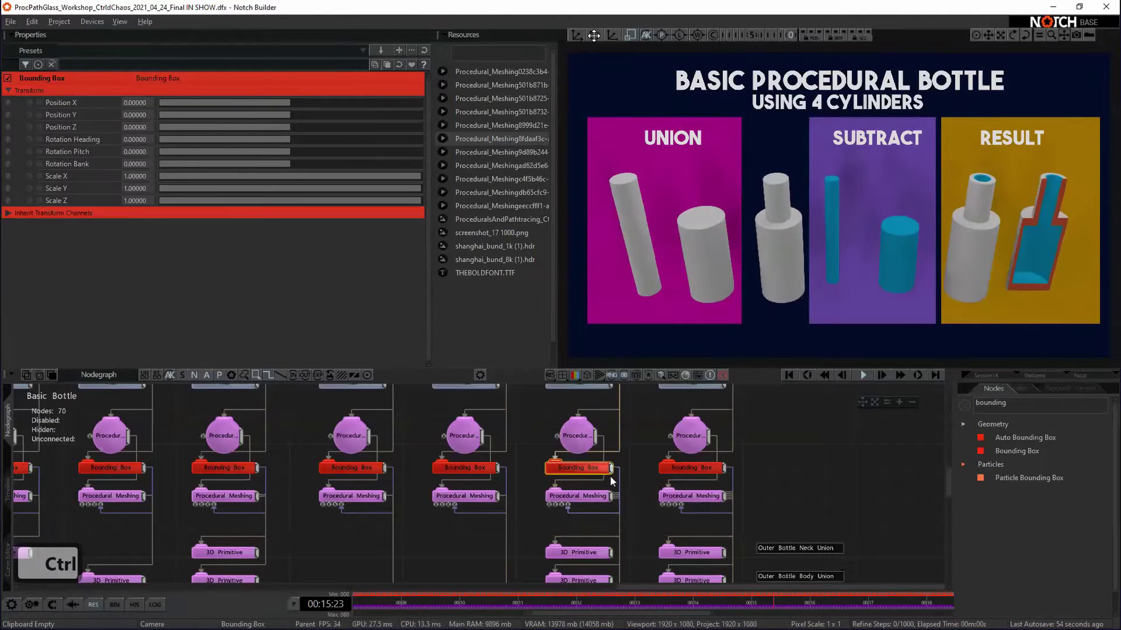
pyautogui.scroll(-1, 576, 470)
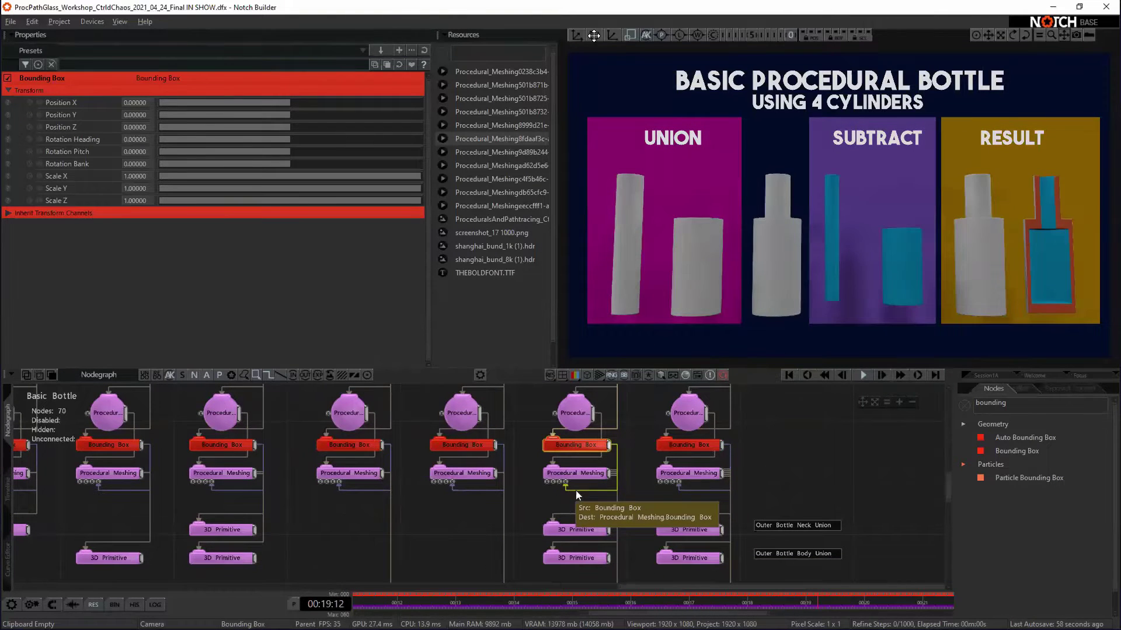
pyautogui.click(575, 474)
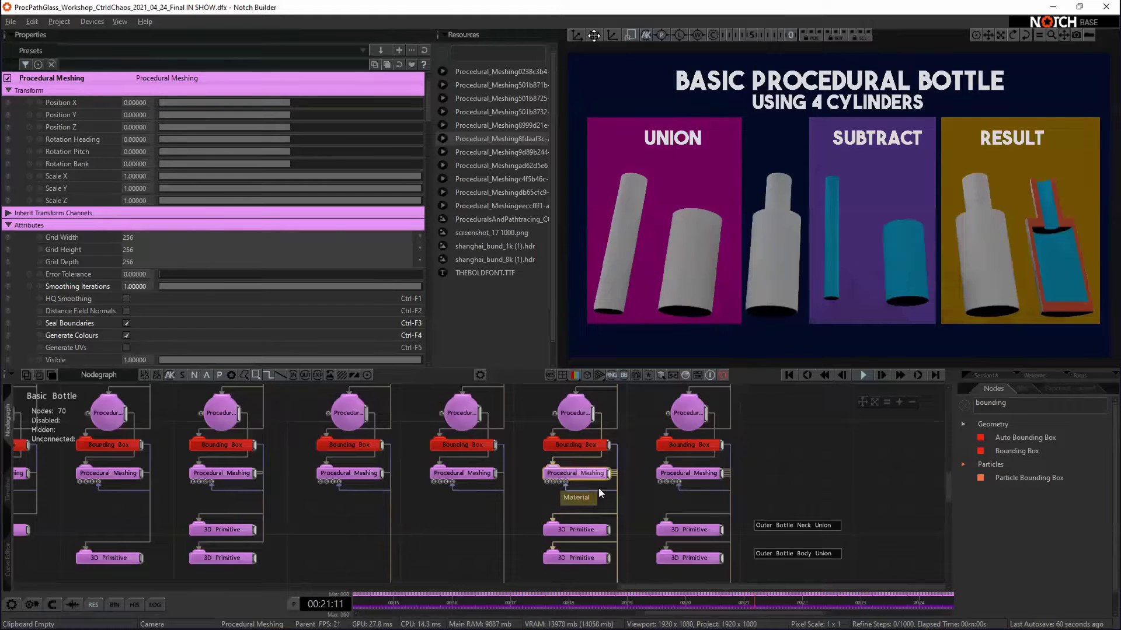
# Examine the first Result bottle's cylinder primitives: the outer neck union, inner neck subtract and inner body subtract
pyautogui.scroll(-6, 598, 488)
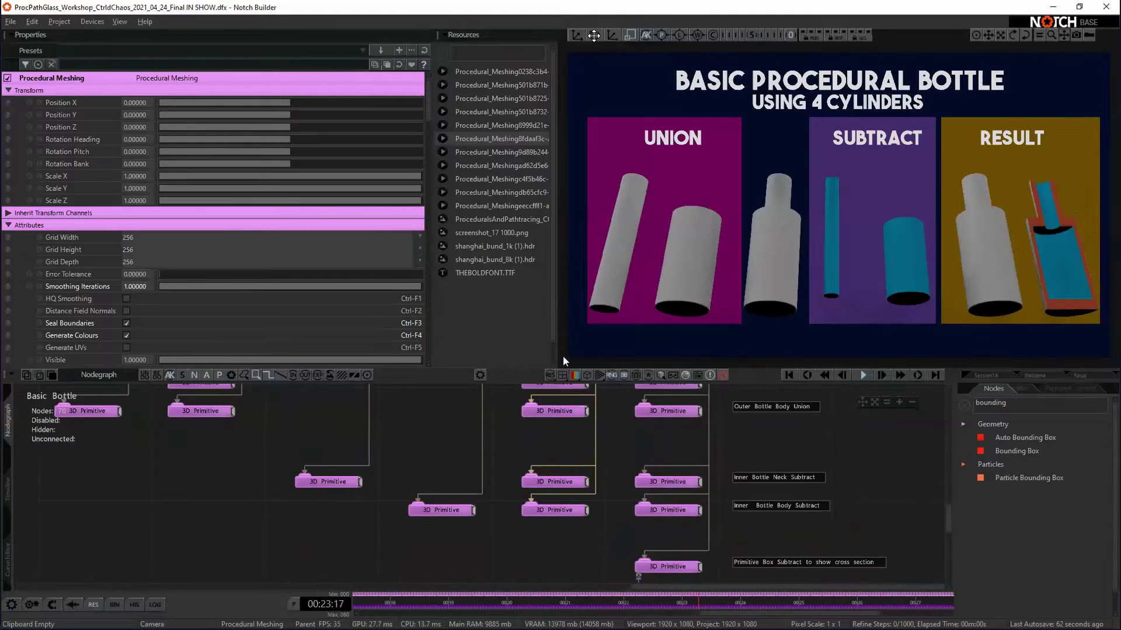
pyautogui.scroll(4, 561, 408)
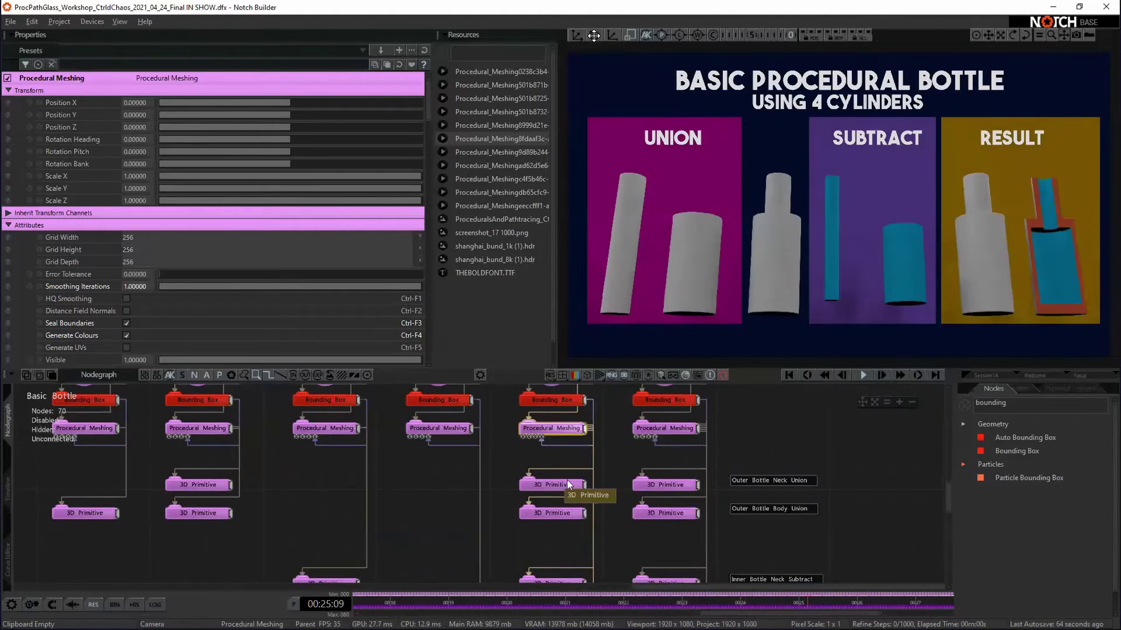
pyautogui.click(569, 485)
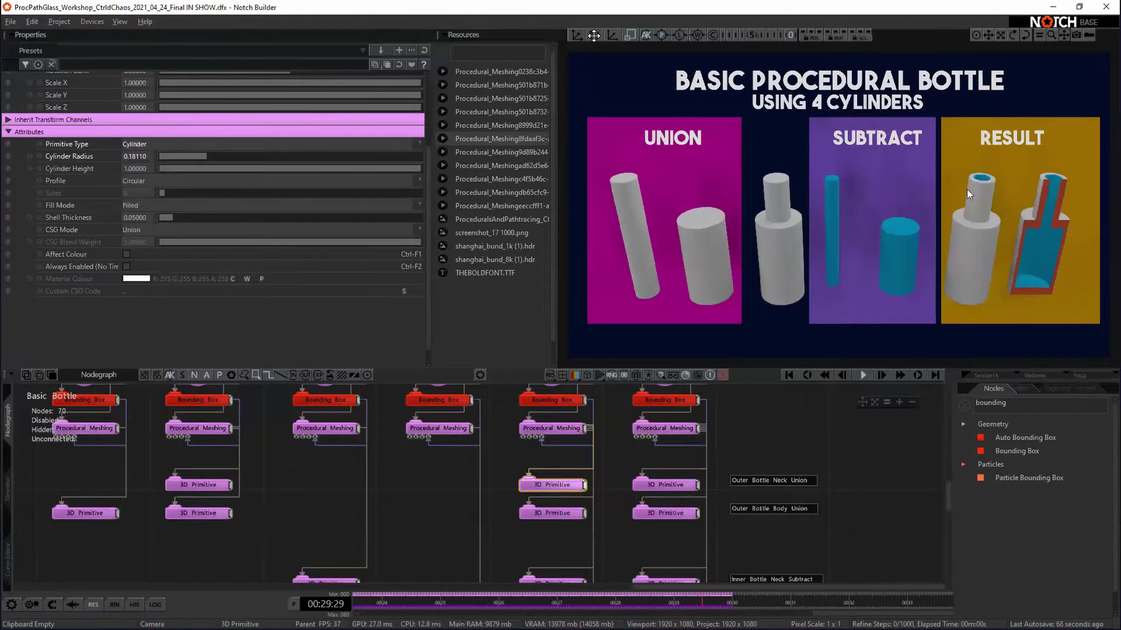
pyautogui.press('Home')
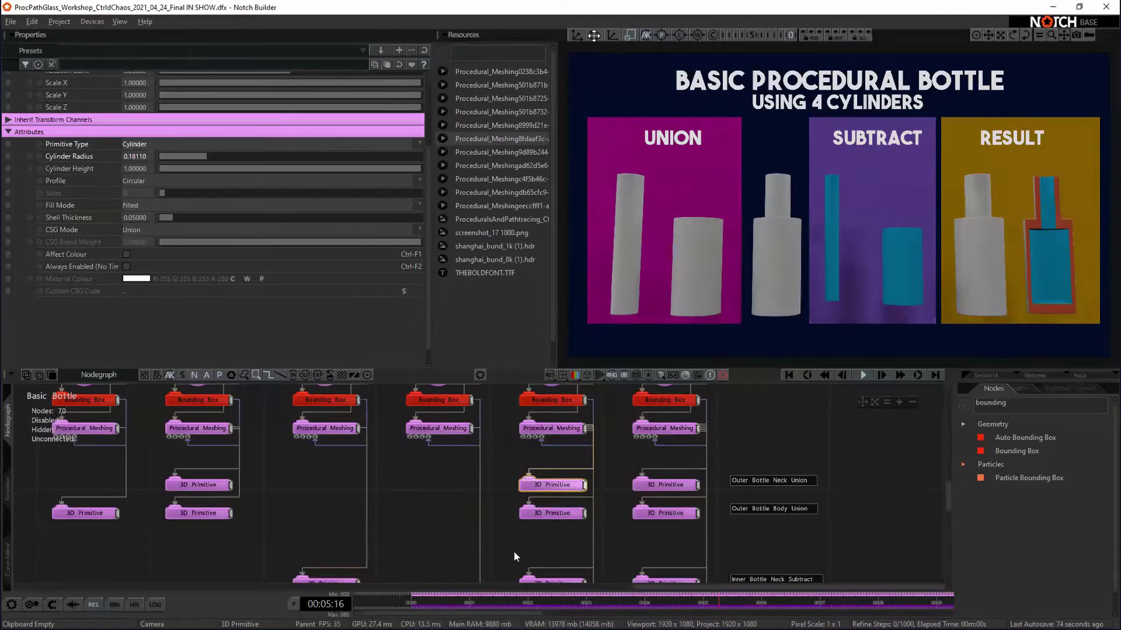
pyautogui.moveTo(513, 551); pyautogui.dragTo(506, 485, button='middle')
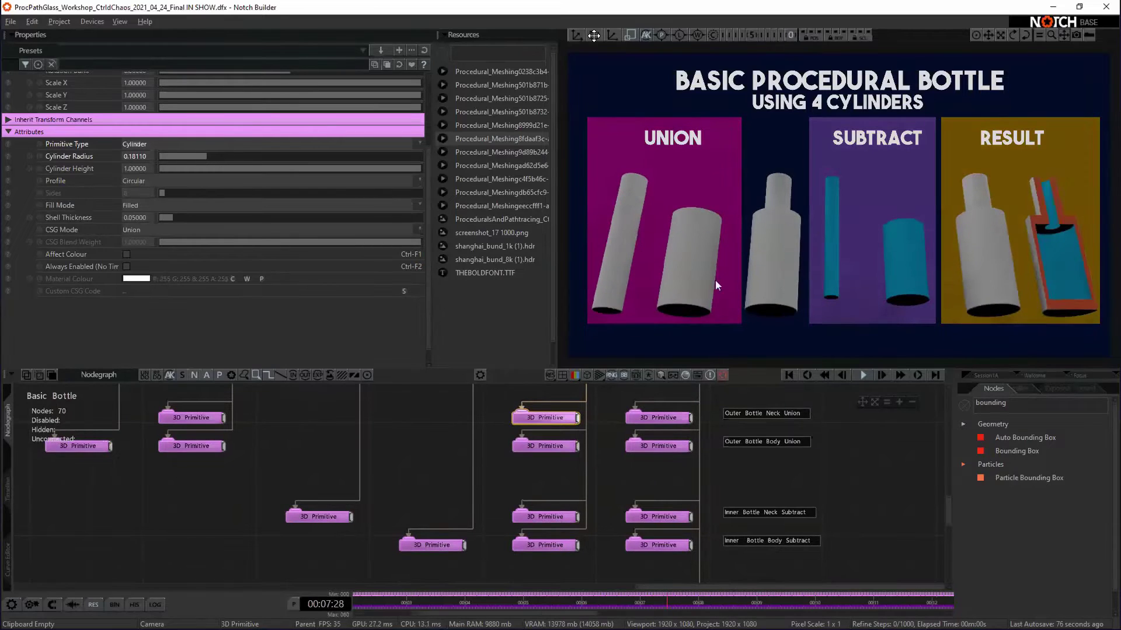
pyautogui.click(541, 487)
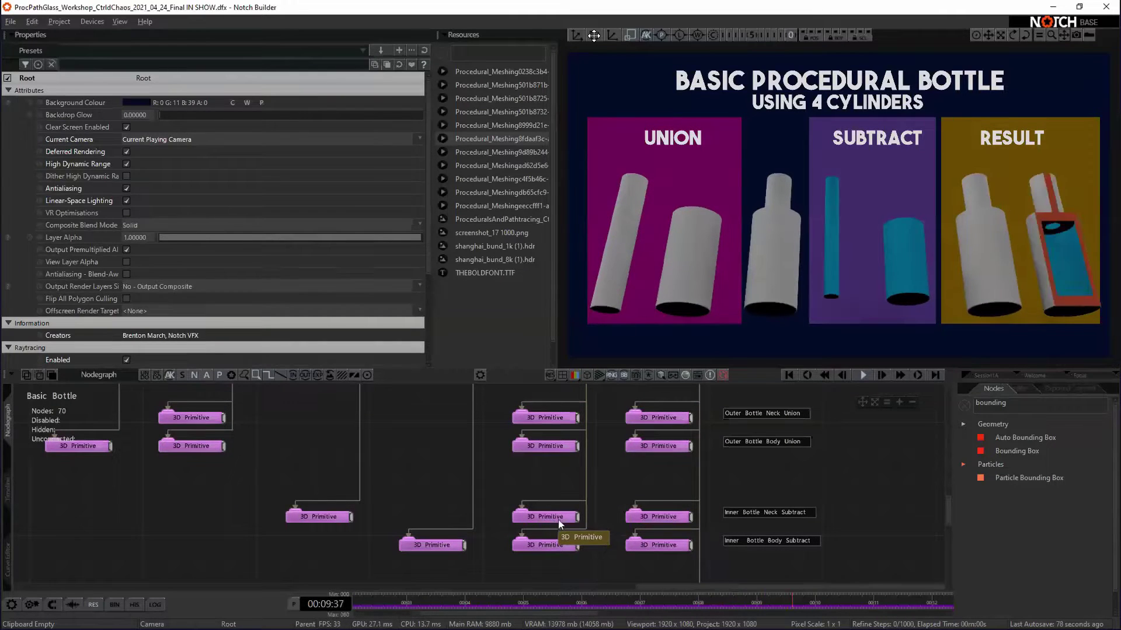
pyautogui.click(558, 518)
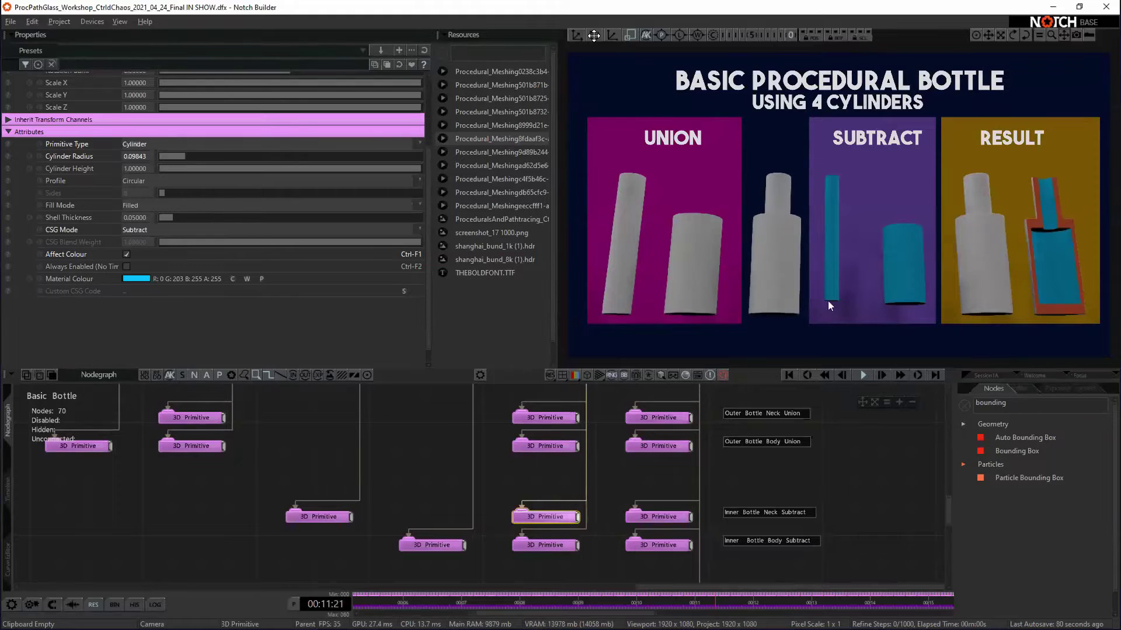
pyautogui.click(530, 548)
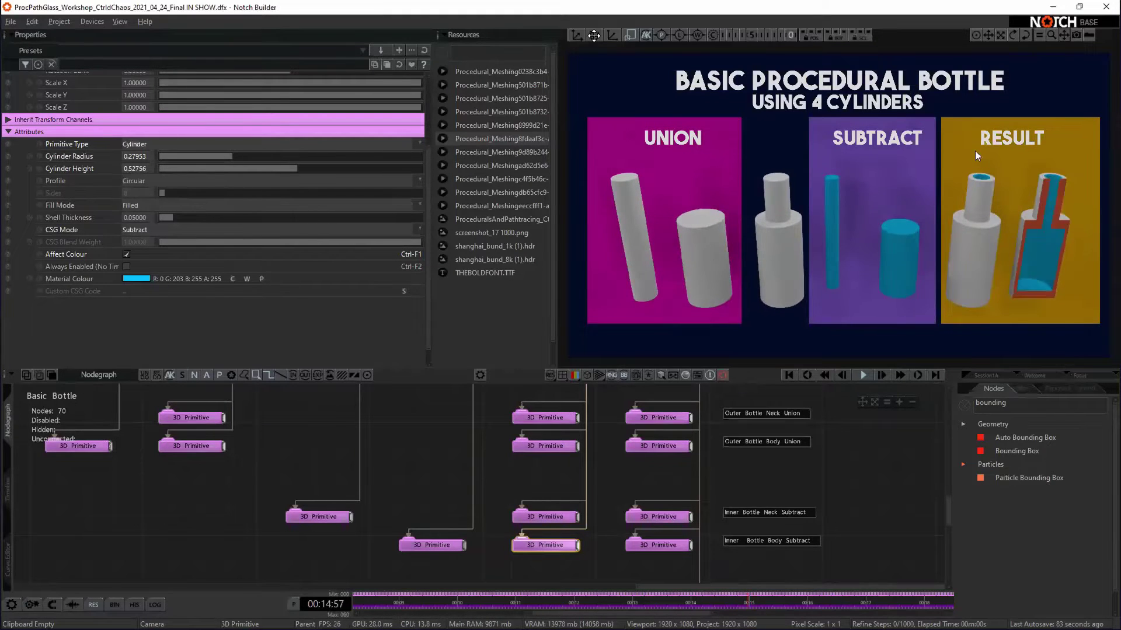
# Disable the Math Modifier that animates the box primitive cutting the second Result bottle's cross section
pyautogui.moveTo(824, 464); pyautogui.dragTo(766, 493, button='middle')
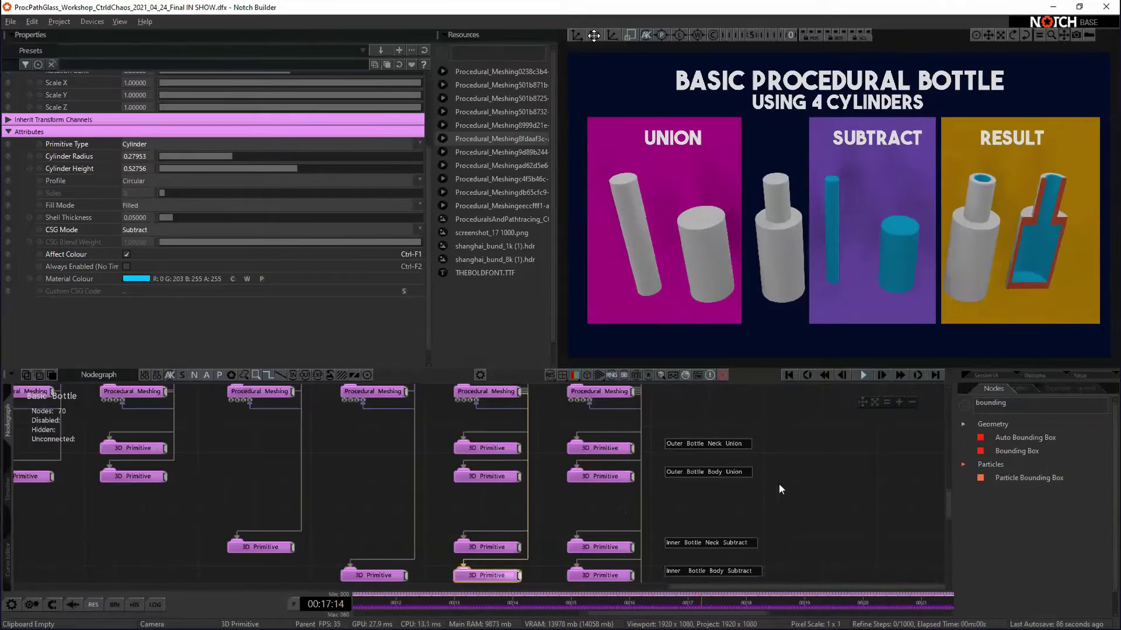
pyautogui.moveTo(518, 506); pyautogui.dragTo(686, 463, button='middle')
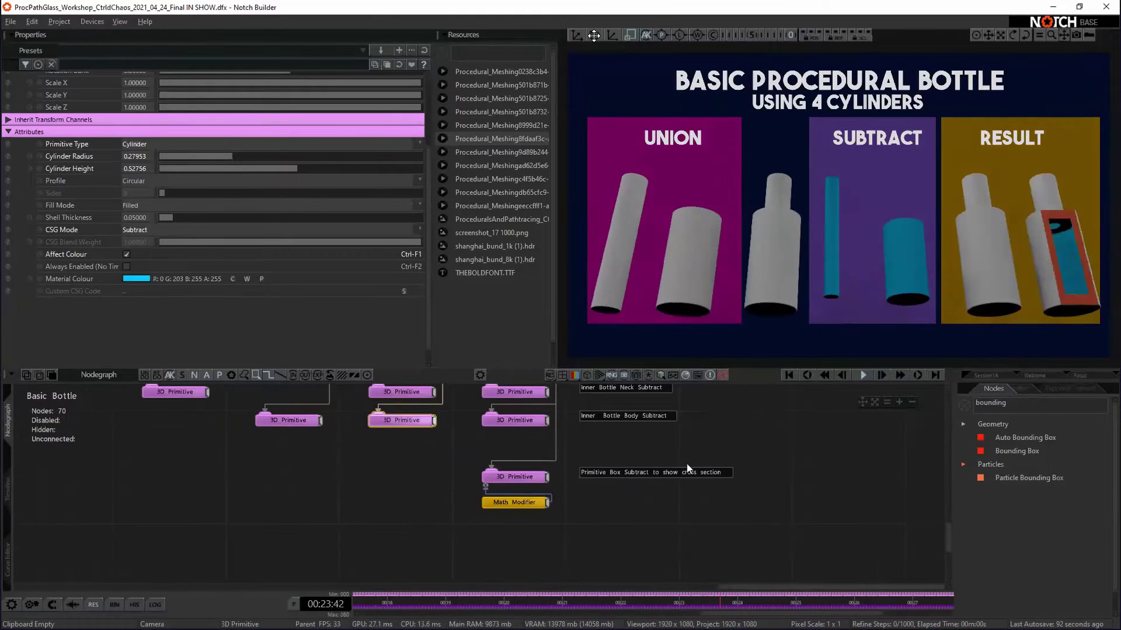
pyautogui.click(533, 503)
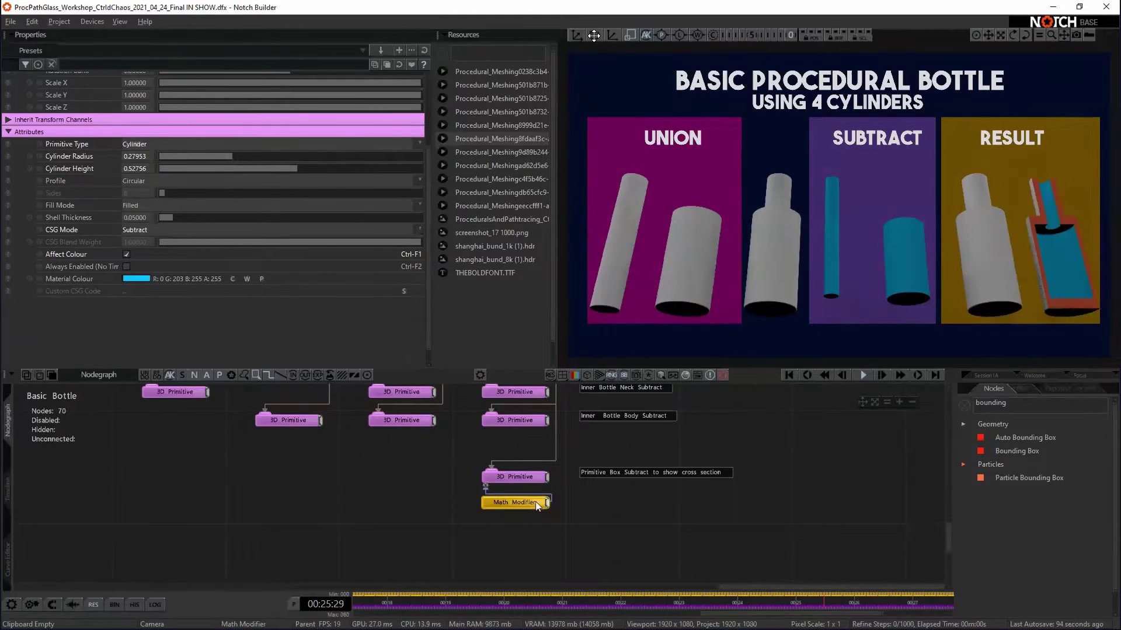
pyautogui.hotkey('ctrl', '1')
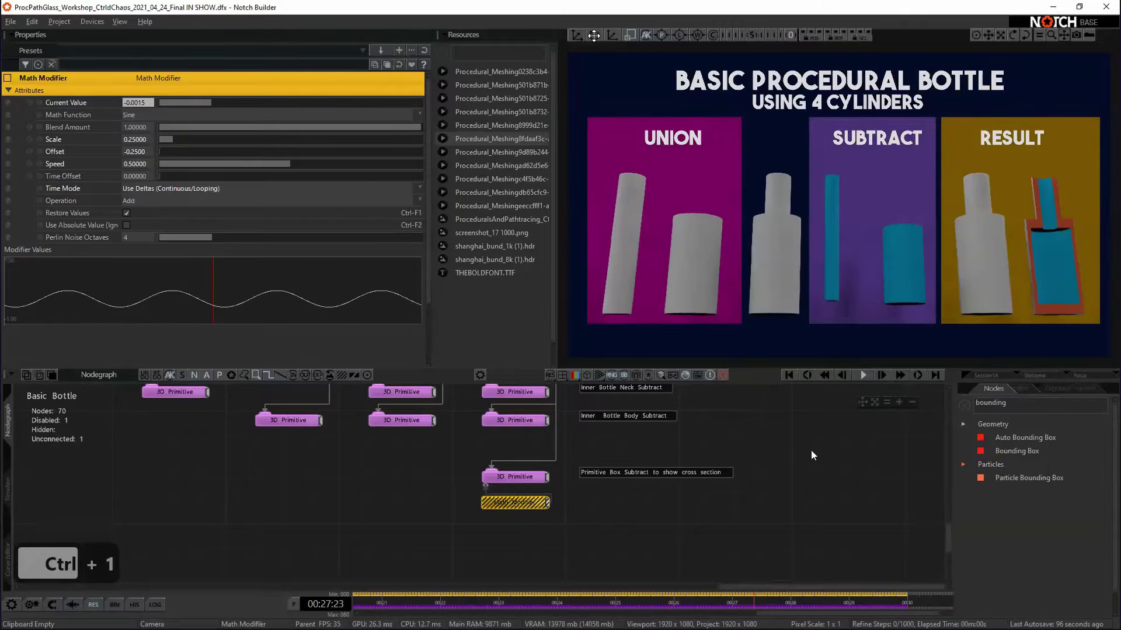
# Move the cross-section bottle's inner neck subtract primitive between the outer neck and outer body unions, then move it back below the outer body
pyautogui.moveTo(810, 449); pyautogui.dragTo(747, 537, button='middle')
pyautogui.moveTo(729, 408); pyautogui.dragTo(496, 545, button='middle')
pyautogui.keyDown('alt'); pyautogui.moveTo(496, 546); pyautogui.dragTo(513, 509); pyautogui.keyUp('alt')
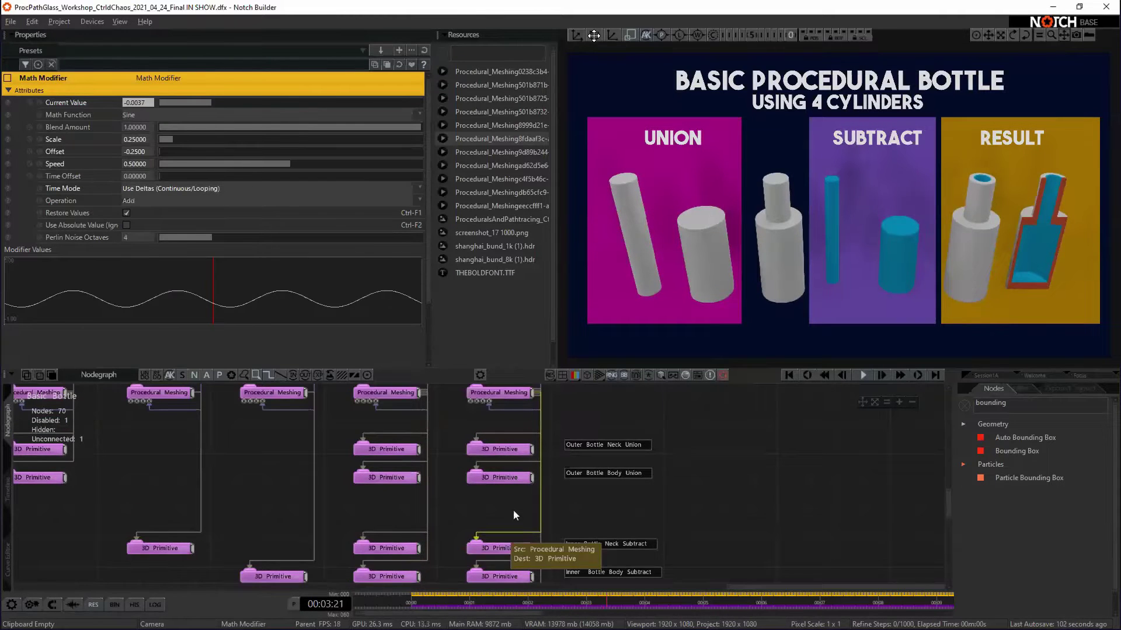
pyautogui.keyDown('alt'); pyautogui.moveTo(503, 550); pyautogui.dragTo(500, 480); pyautogui.keyUp('alt')
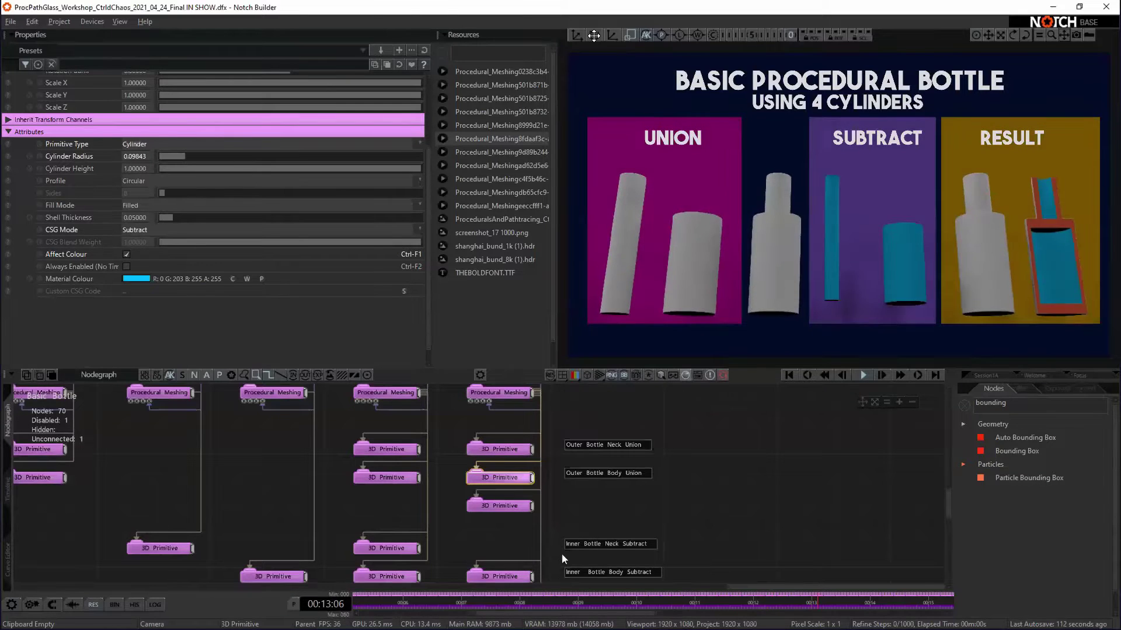
pyautogui.moveTo(561, 552); pyautogui.dragTo(581, 507, button='middle')
pyautogui.moveTo(514, 432); pyautogui.dragTo(514, 489)
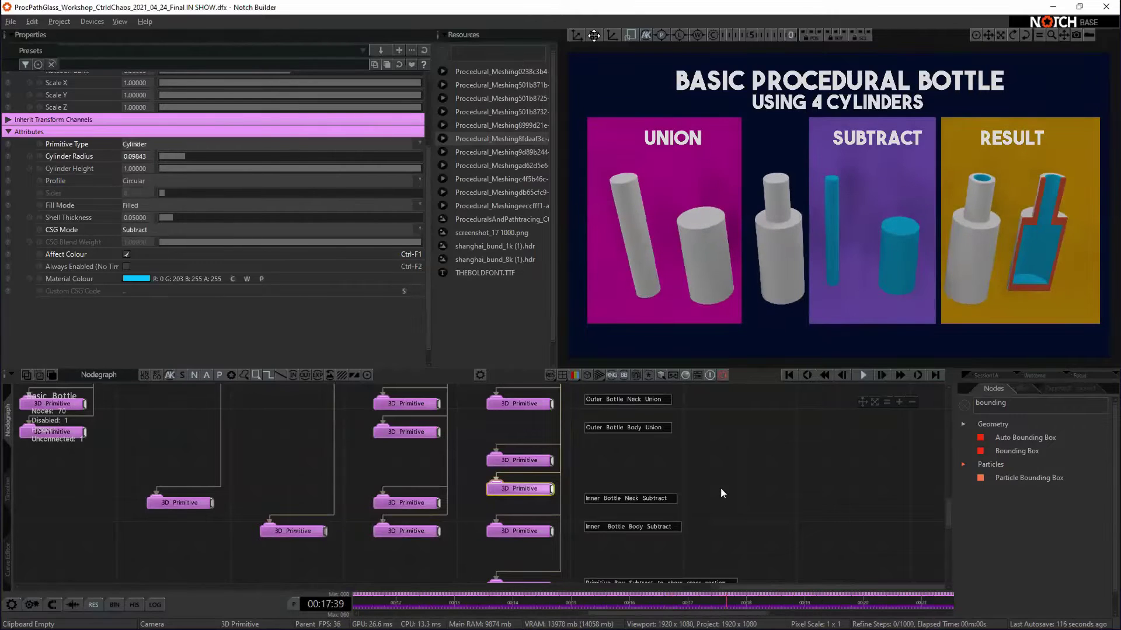
# Activate the Fill Mode layer in the timeline and show its node graph around the sphere and box primitives
pyautogui.press('F2')
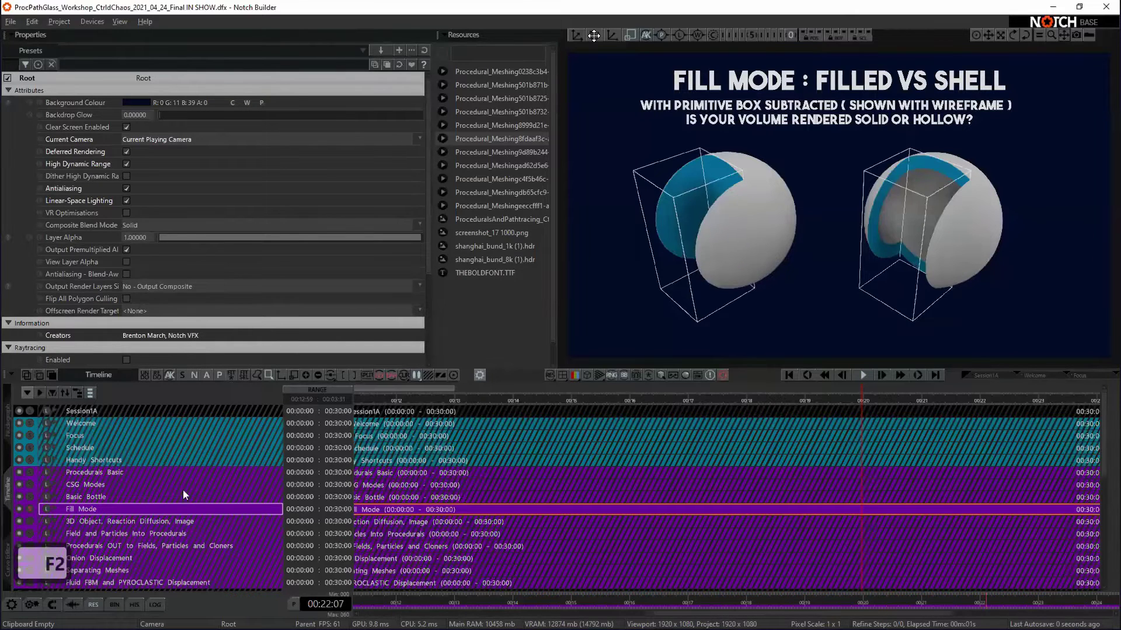
pyautogui.press('F1')
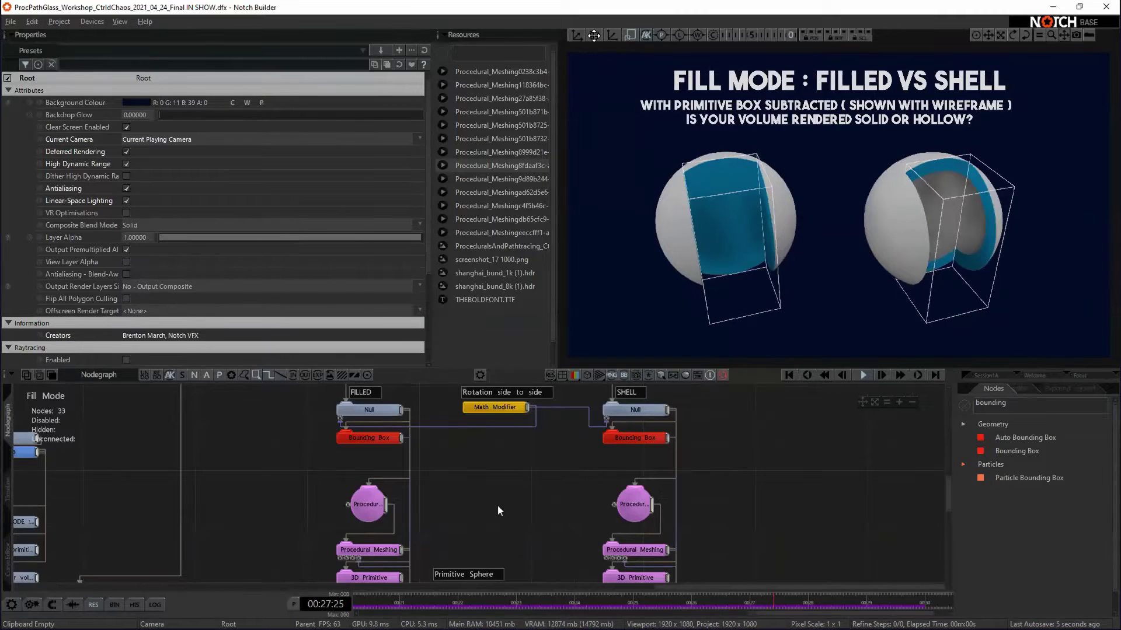
pyautogui.moveTo(492, 550); pyautogui.dragTo(545, 455, button='middle')
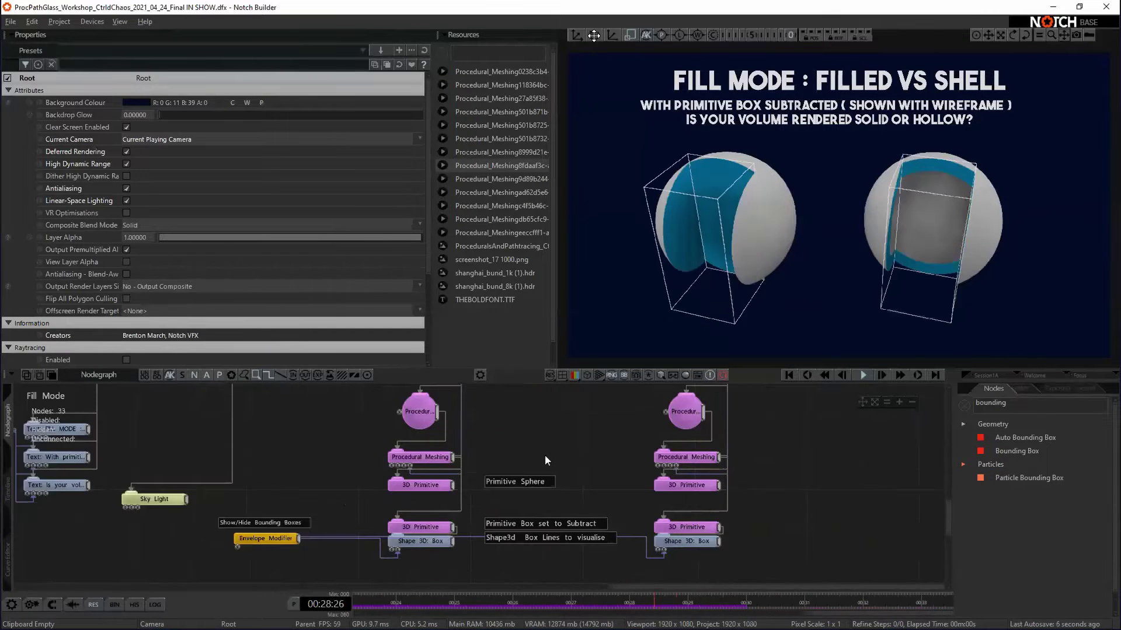
# Set the Fill Mode of the FILLED example's sphere primitive to Shell
pyautogui.click(424, 481)
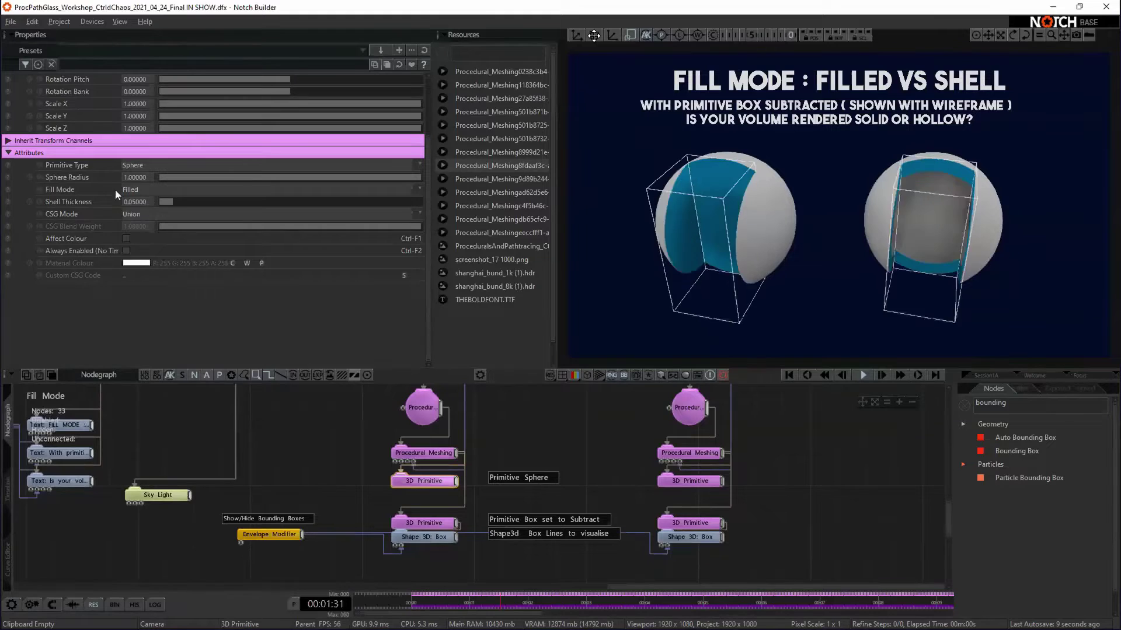
pyautogui.click(158, 214)
pyautogui.click(166, 195)
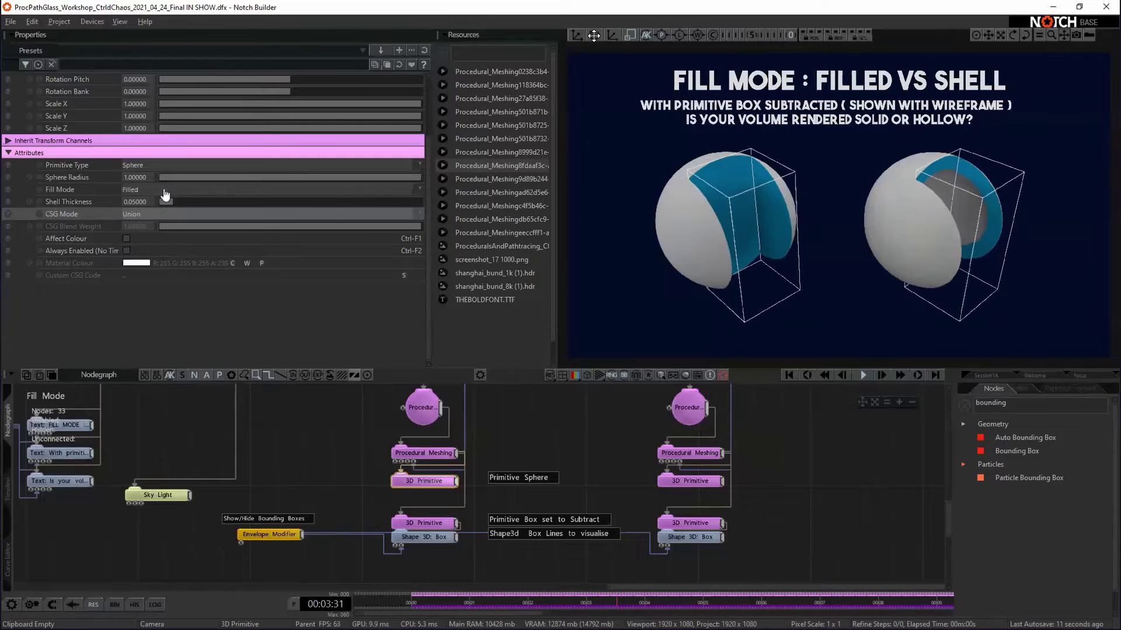
pyautogui.click(165, 190)
pyautogui.click(155, 214)
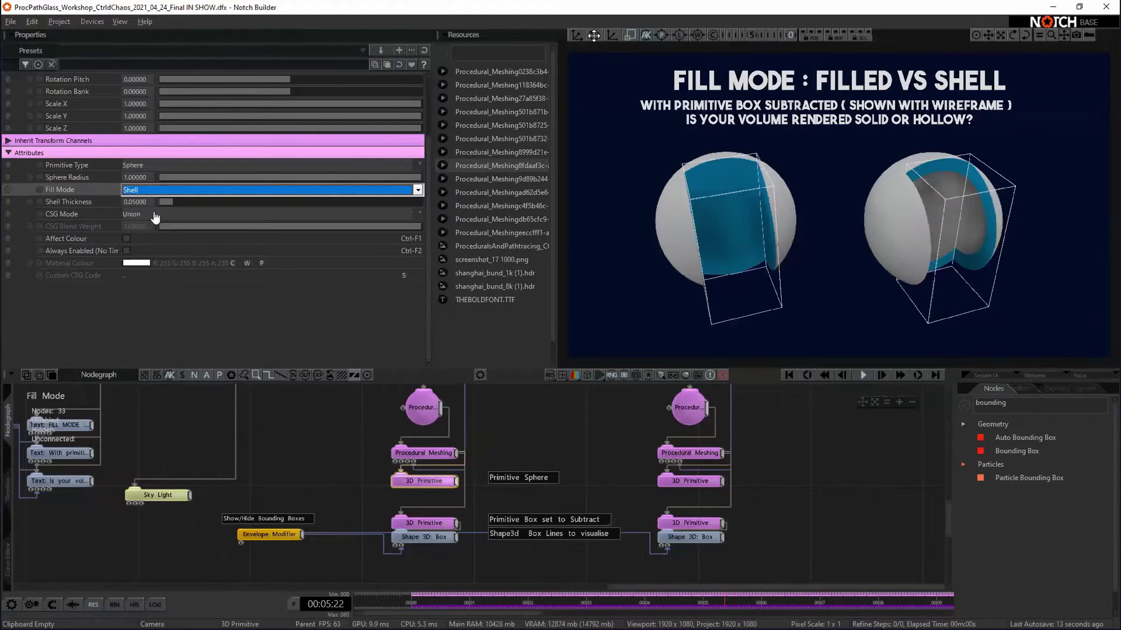
# Set the Fill Mode of the FILLED example's sphere primitive back to Filled and show the subtracting box primitive's properties
pyautogui.click(160, 191)
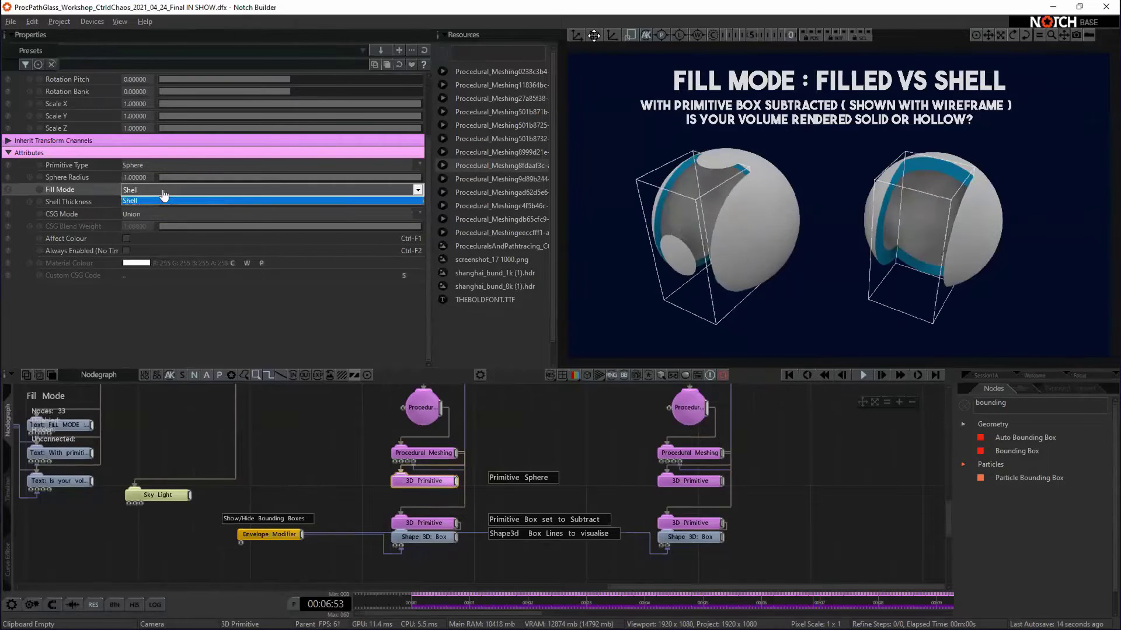
pyautogui.click(159, 202)
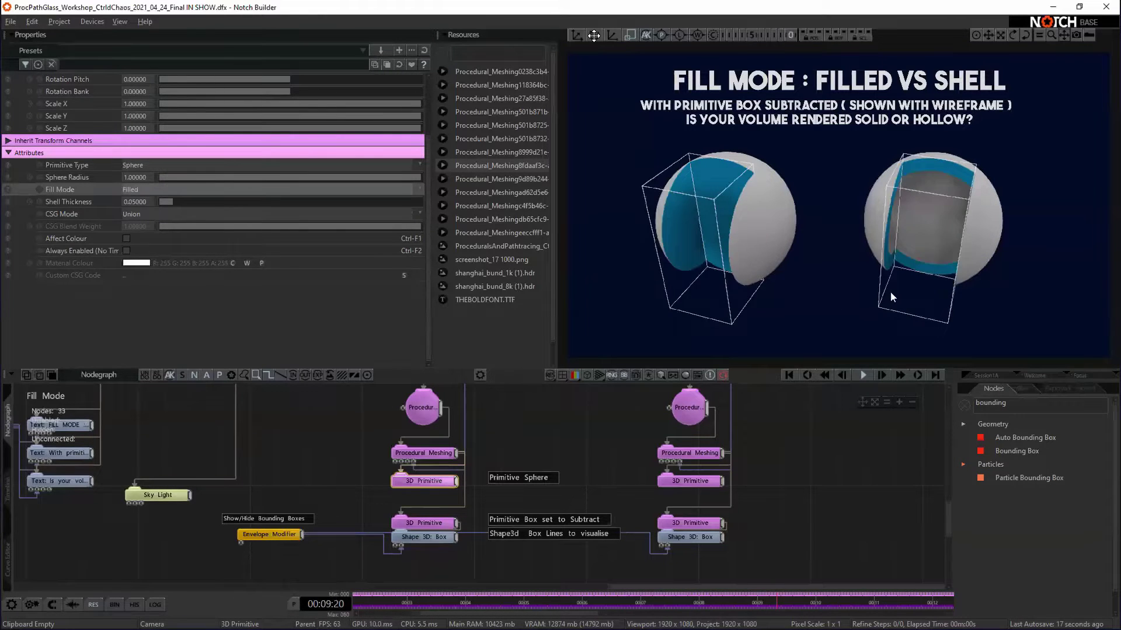
pyautogui.click(412, 525)
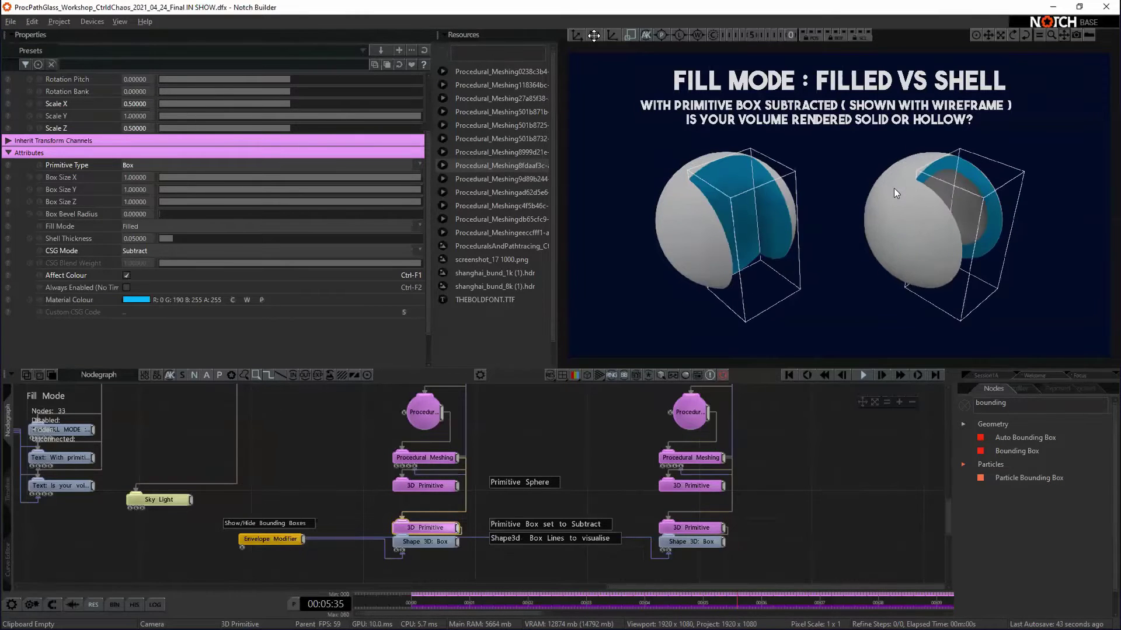
pyautogui.keyDown('ctrl'); pyautogui.scroll(-2, 821, 482); pyautogui.keyUp('ctrl')
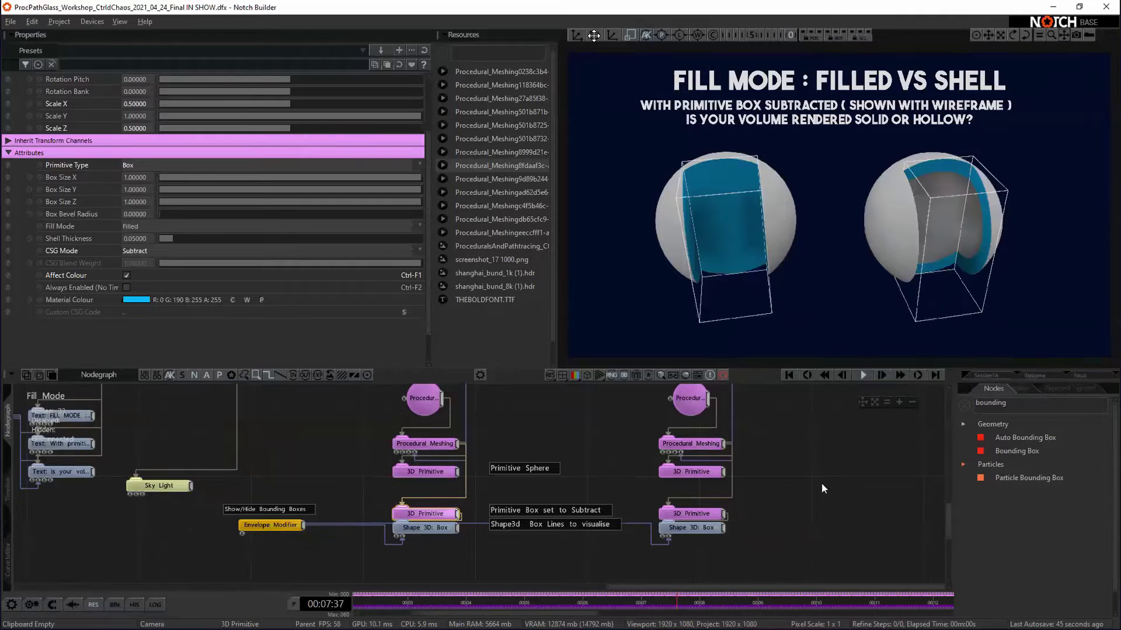
pyautogui.keyDown('ctrl'); pyautogui.scroll(2, 775, 475); pyautogui.keyUp('ctrl')
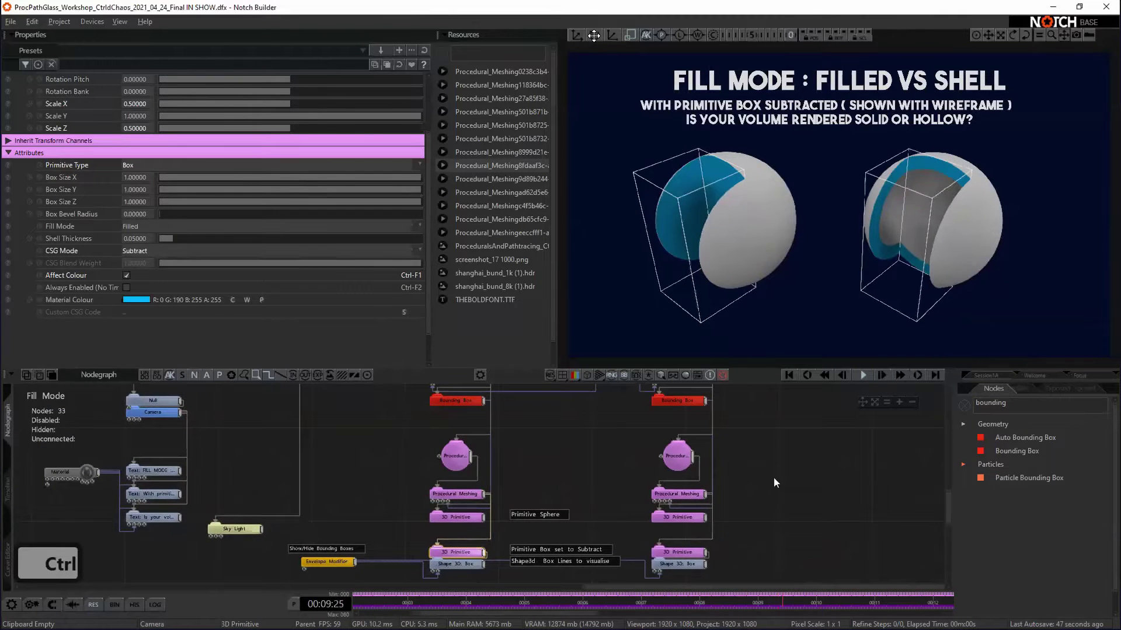
# Solo the 3D Object, Reaction Diffusion, Image layer in the timeline and show its node graph of three generator examples
pyautogui.press('F2')
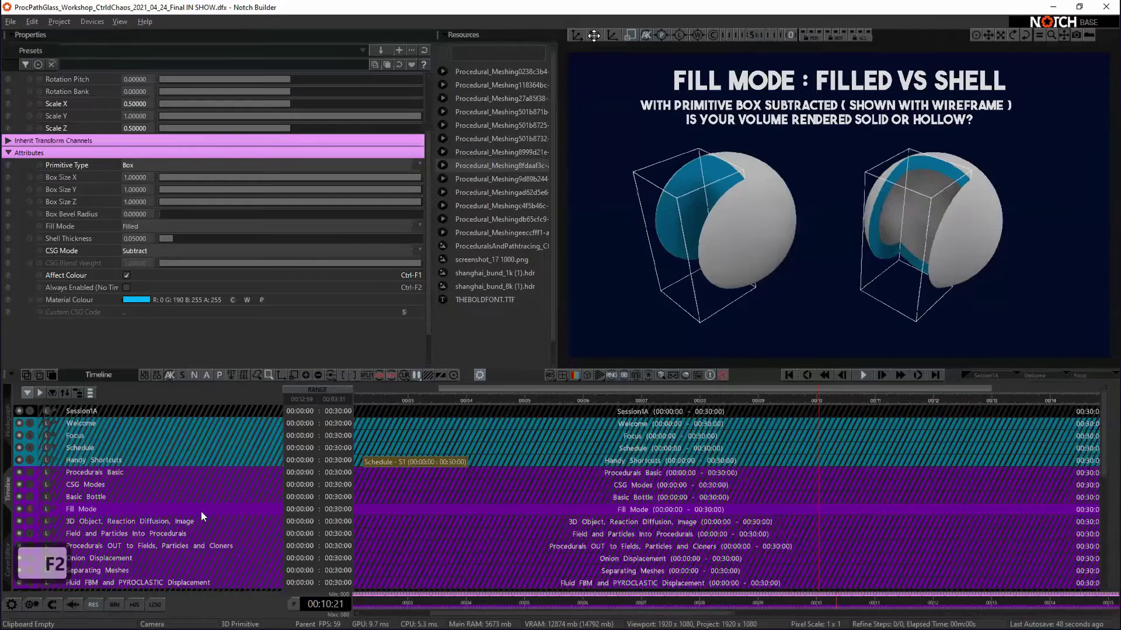
pyautogui.click(201, 520)
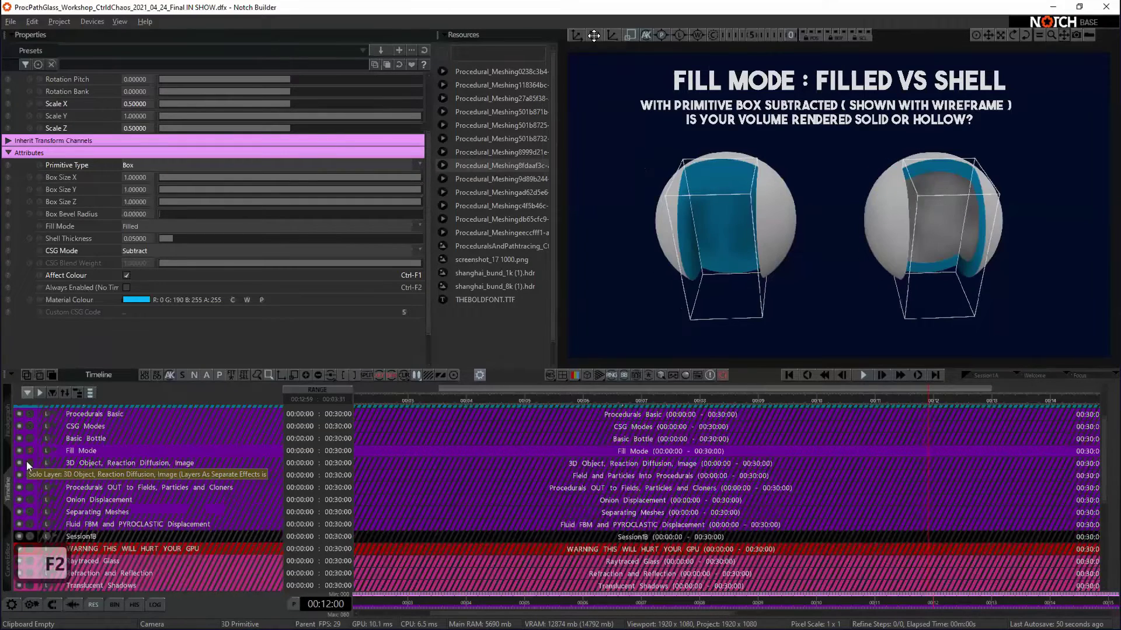
pyautogui.press('F1')
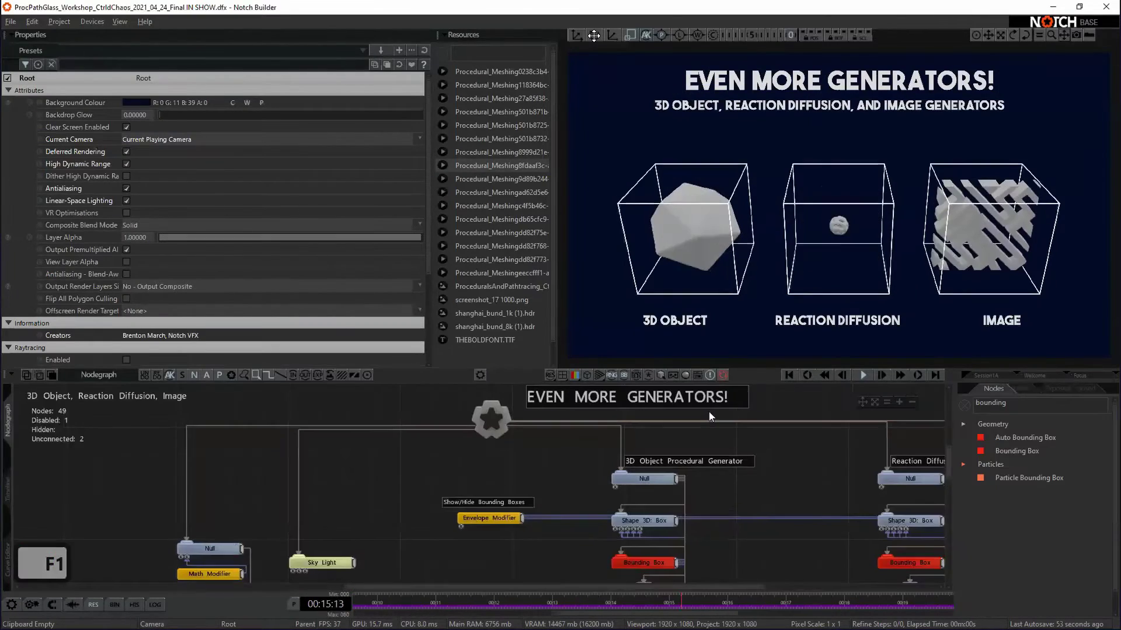
pyautogui.keyDown('ctrl'); pyautogui.scroll(-3, 584, 453); pyautogui.keyUp('ctrl')
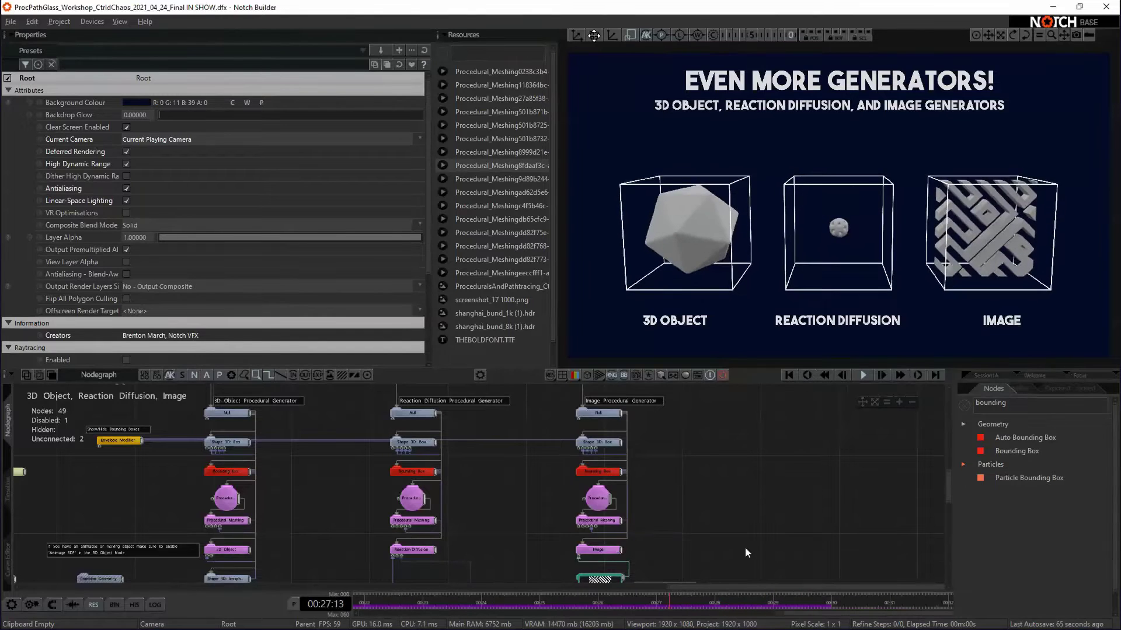
pyautogui.moveTo(744, 547); pyautogui.dragTo(846, 474, button='middle')
pyautogui.keyDown('ctrl'); pyautogui.scroll(2, 807, 419); pyautogui.keyUp('ctrl')
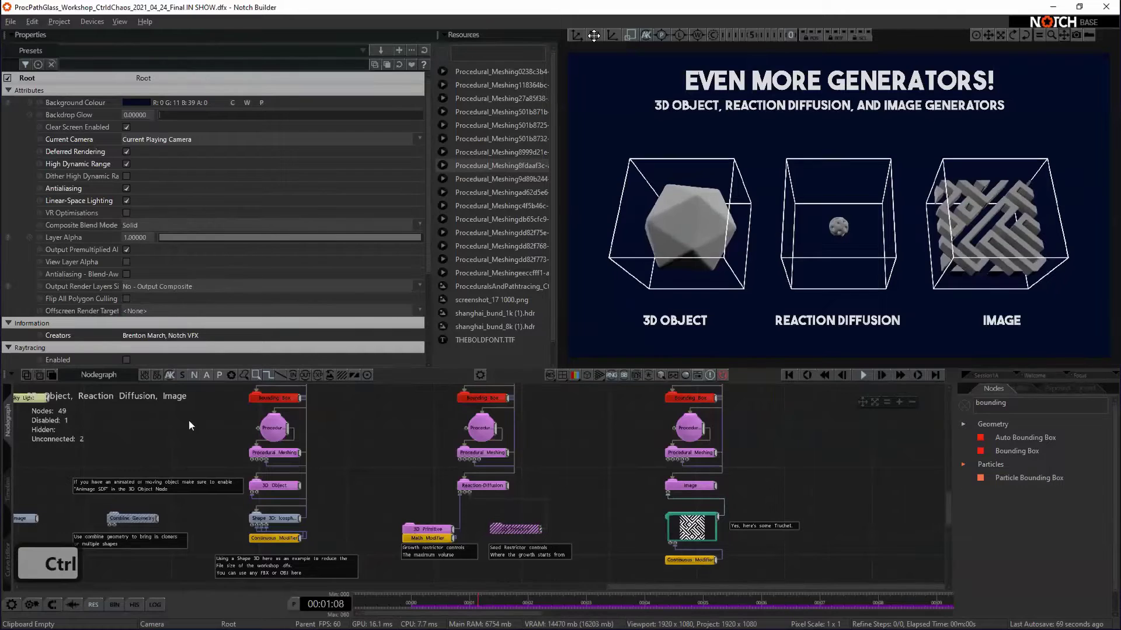
pyautogui.moveTo(840, 476); pyautogui.dragTo(548, 571, button='middle')
# Clear the node search and add a Procedural Root from the Procedural category to the empty space beside the Image generator example
pyautogui.doubleClick(1054, 397)
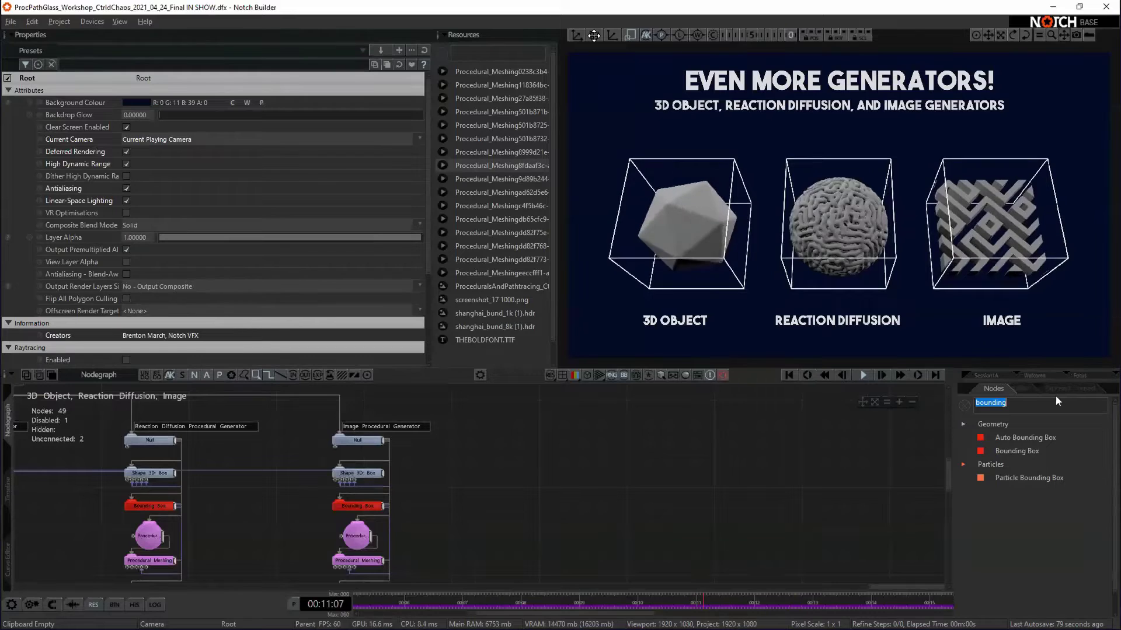
pyautogui.press('BackSpace')
pyautogui.scroll(-3, 992, 508)
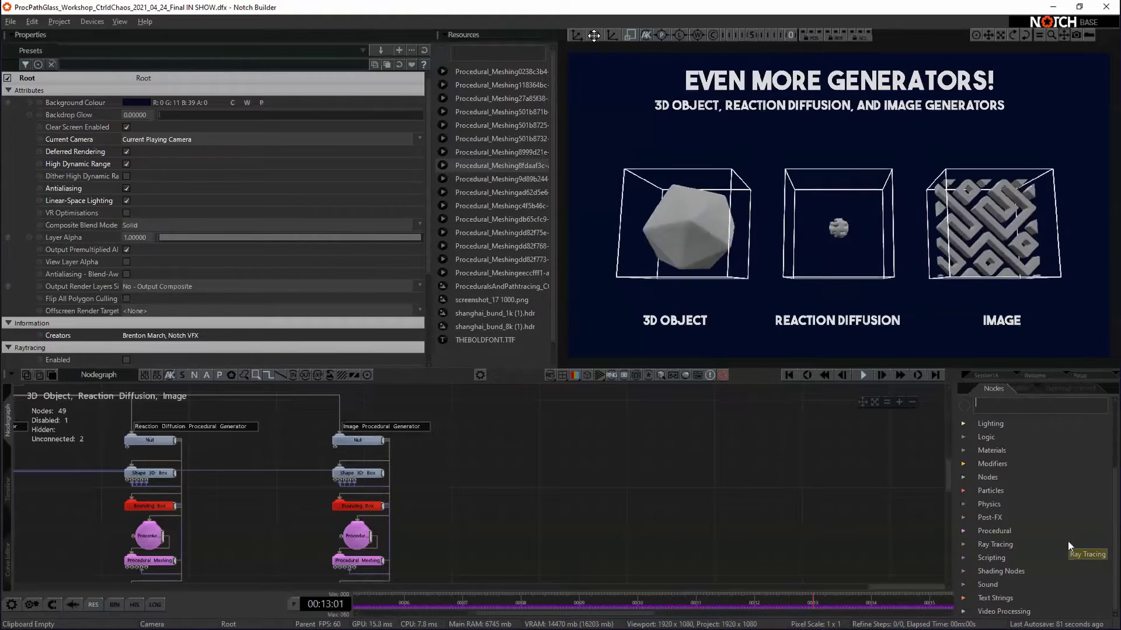
pyautogui.click(963, 531)
pyautogui.scroll(-1, 1003, 502)
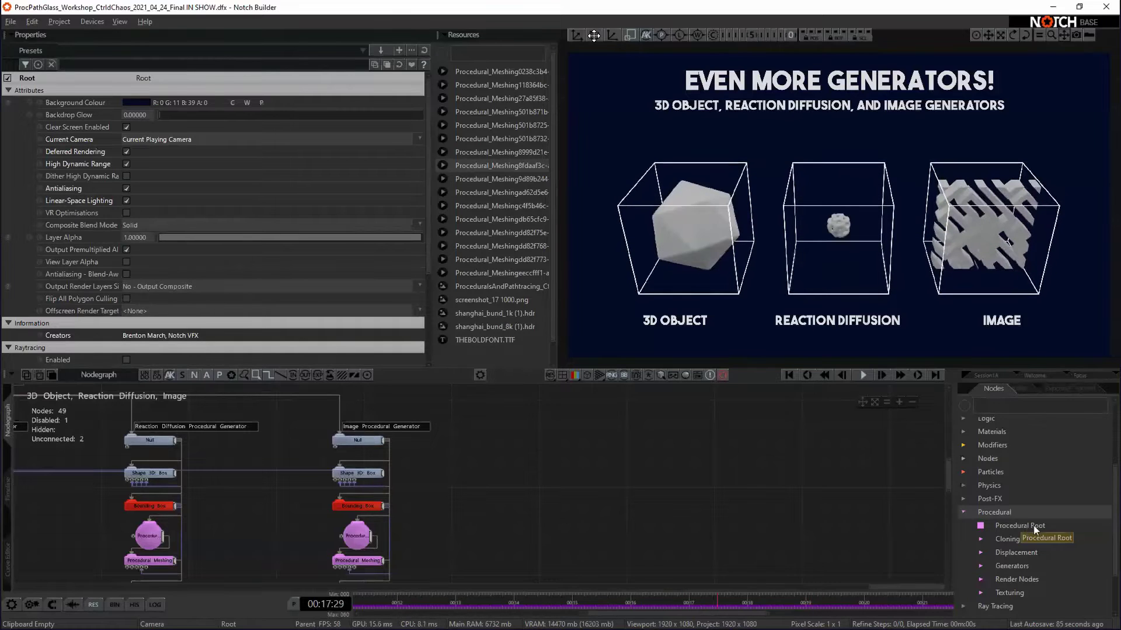
pyautogui.moveTo(1025, 528); pyautogui.dragTo(730, 485)
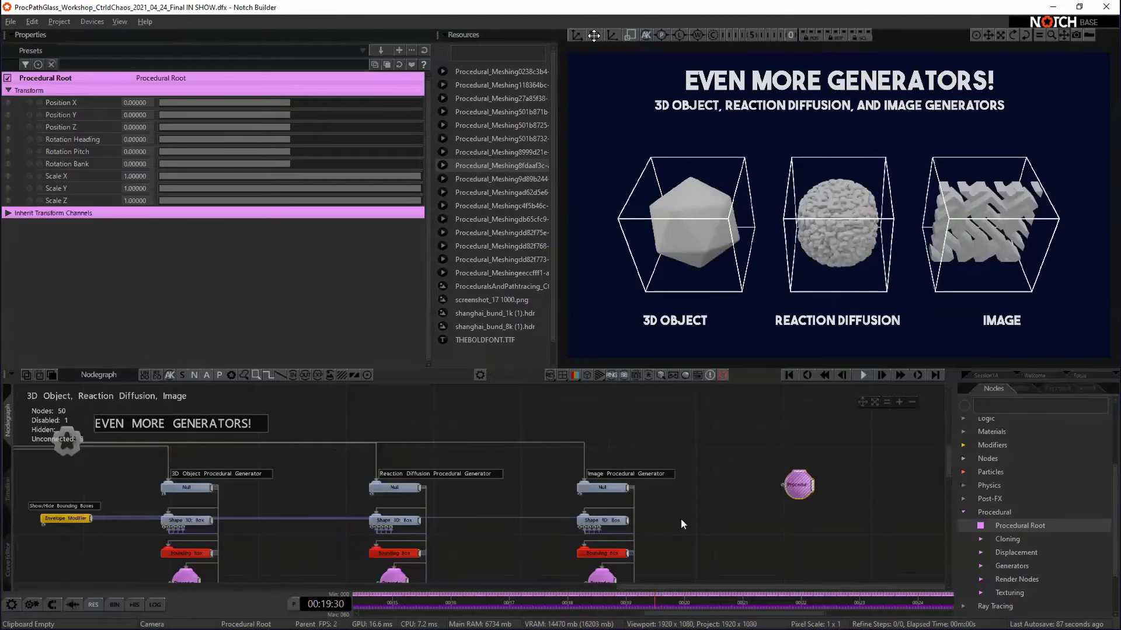
# Disable all nodes of the 3D Object, Reaction Diffusion and Image generator examples
pyautogui.scroll(-4, 347, 508)
pyautogui.moveTo(342, 531); pyautogui.dragTo(580, 387)
pyautogui.hotkey('ctrl', '1')
# Connect the new Procedural Root to the layer's root node and place it clear of the disabled examples
pyautogui.hotkey('ctrl', 'r')
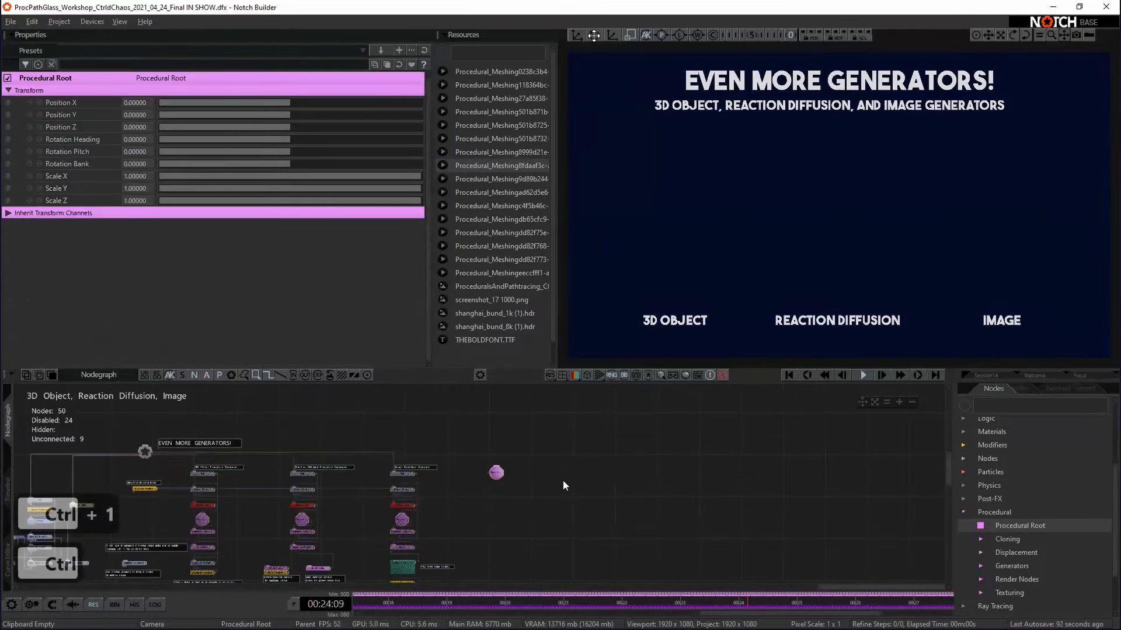
pyautogui.keyDown('ctrl'); pyautogui.scroll(3, 608, 446); pyautogui.keyUp('ctrl')
pyautogui.moveTo(572, 445); pyautogui.dragTo(633, 449)
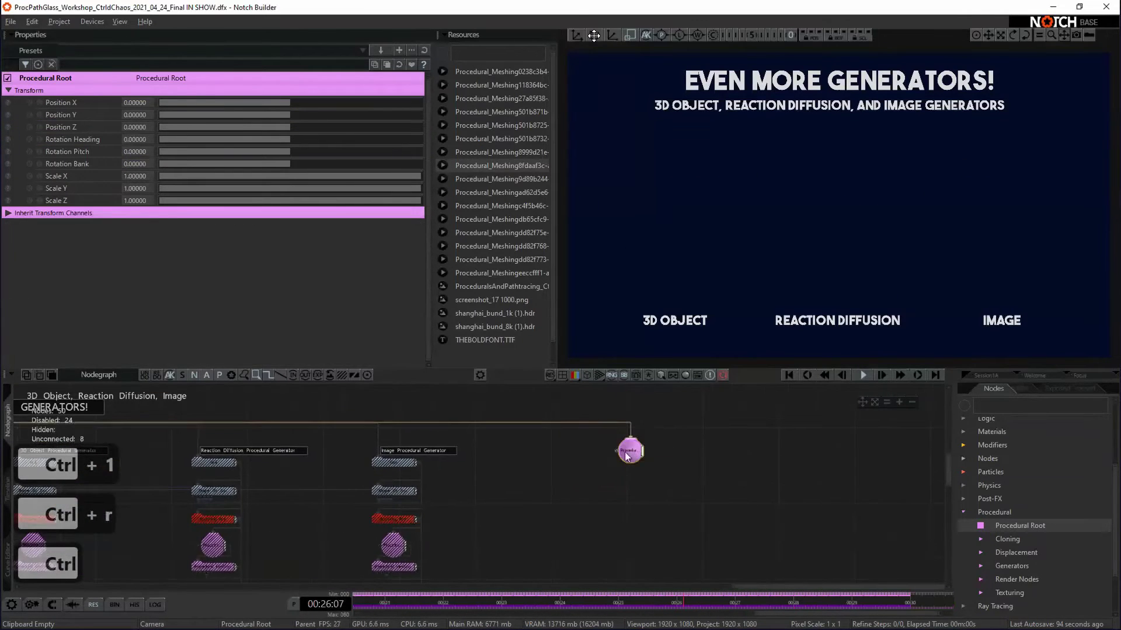
# Search the nodes for "pro mesh" and add a Procedural Meshing node connected beneath the new Procedural Root
pyautogui.click(1040, 404)
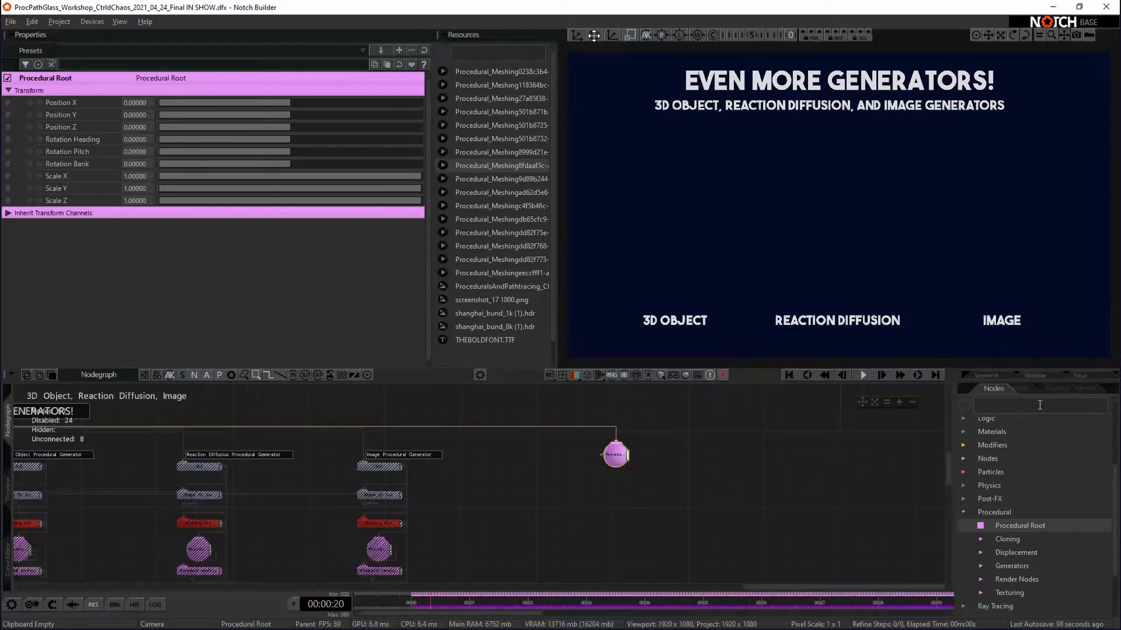
pyautogui.write('preo')
pyautogui.press('BackSpace')
pyautogui.press('BackSpace')
pyautogui.write('oc')
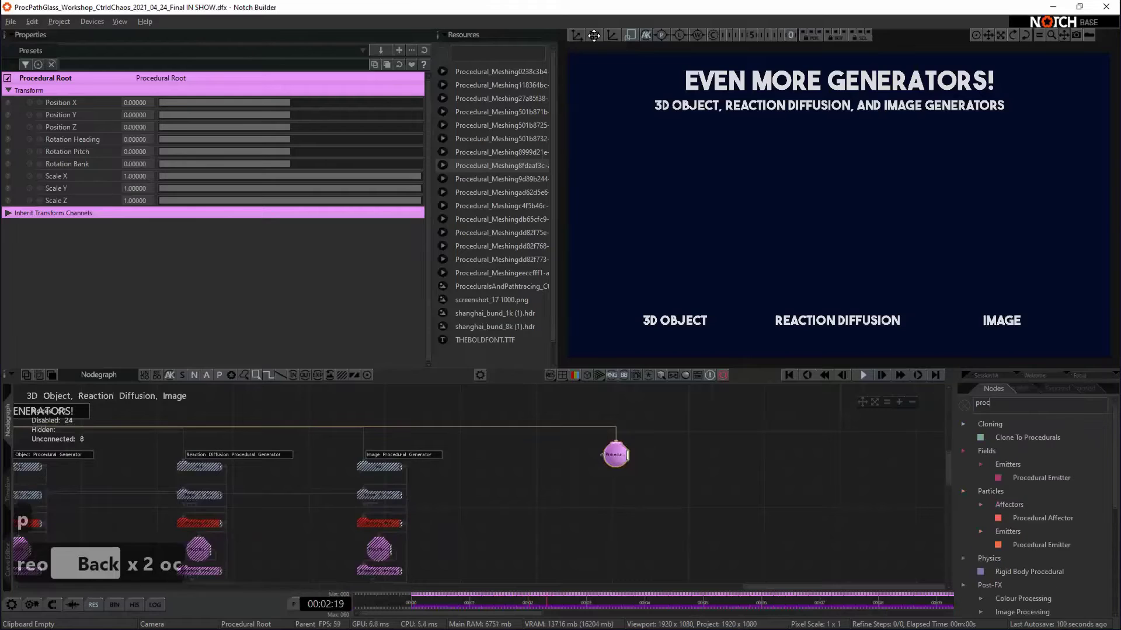
pyautogui.write('ed')
pyautogui.press('BackSpace')
pyautogui.press('BackSpace')
pyautogui.press('BackSpace')
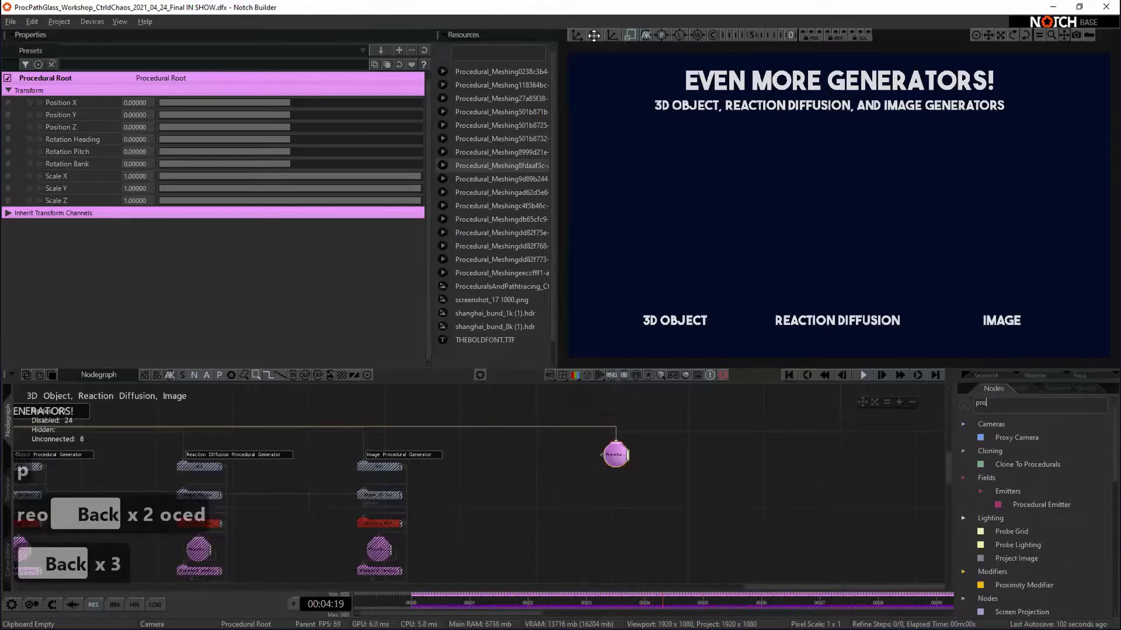
pyautogui.write('mes')
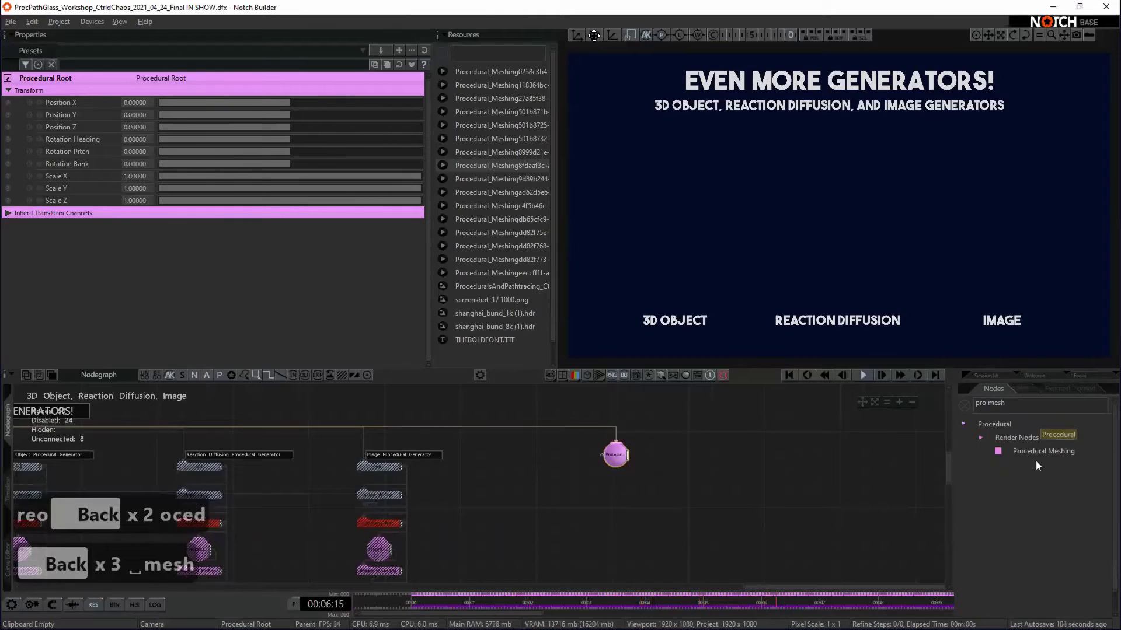
pyautogui.write('h')
pyautogui.moveTo(1036, 464); pyautogui.dragTo(665, 476)
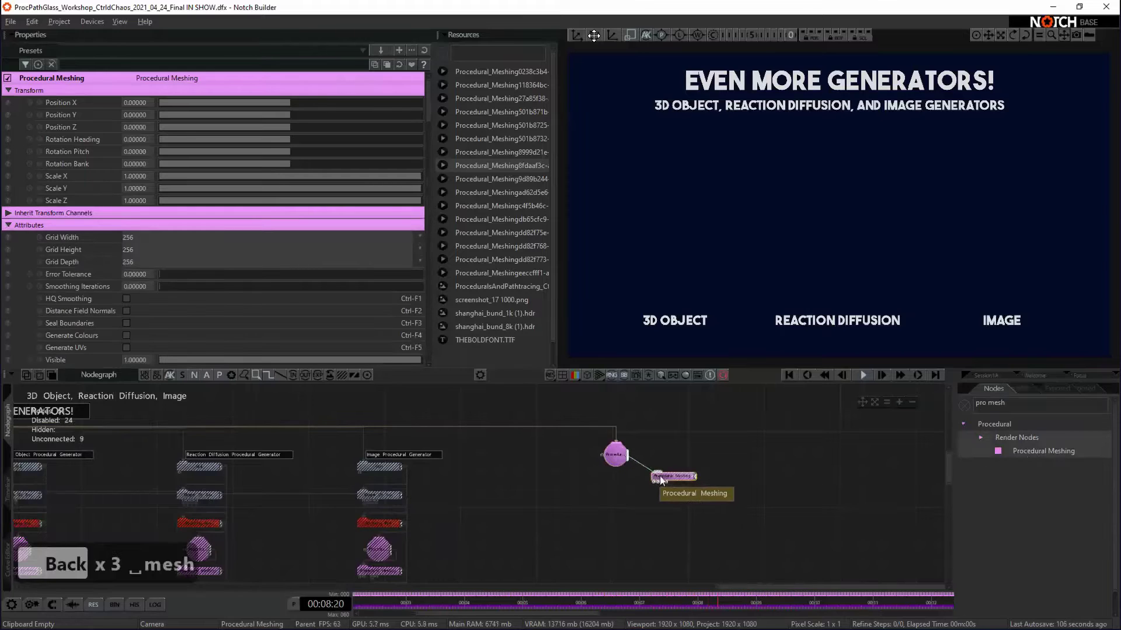
# Search the nodes for "react" and attach the procedural Reaction-Diffusion generator beneath the new Procedural Meshing node
pyautogui.write('react')
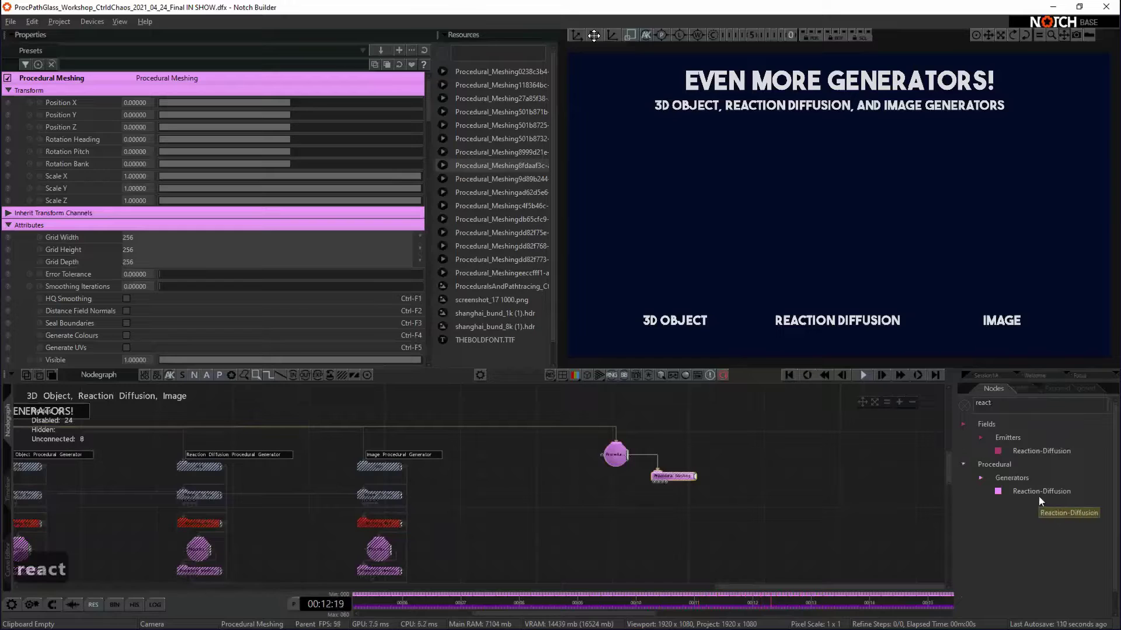
pyautogui.moveTo(1038, 501); pyautogui.dragTo(659, 506)
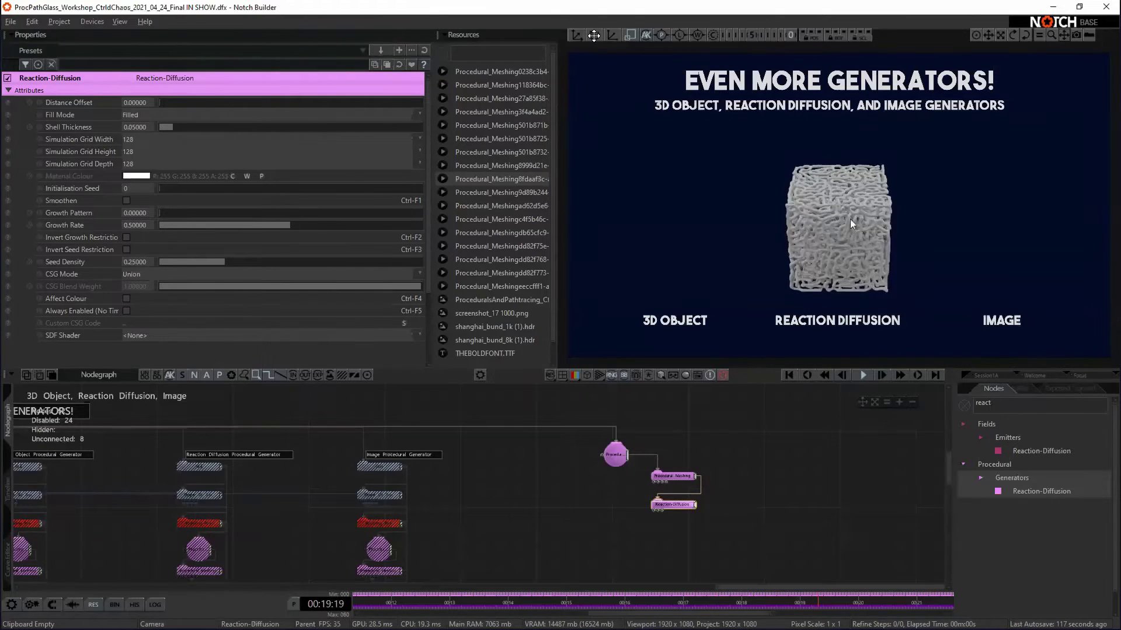
pyautogui.keyDown('ctrl'); pyautogui.scroll(4, 765, 467); pyautogui.keyUp('ctrl')
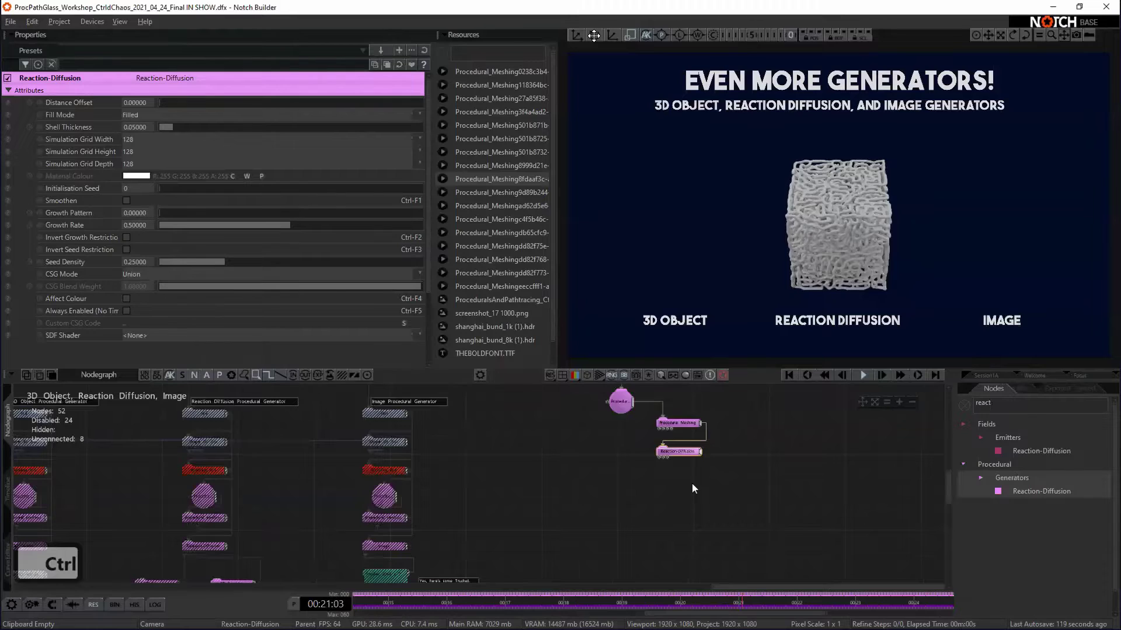
pyautogui.moveTo(827, 488); pyautogui.dragTo(686, 494, button='middle')
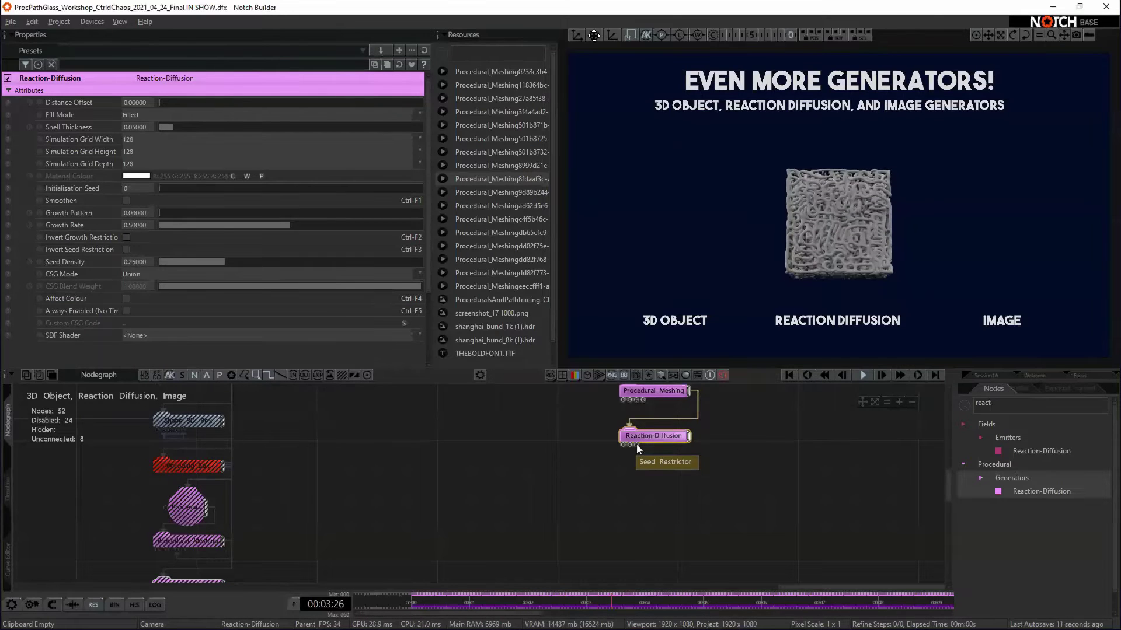
# Restart playback from the beginning several times to watch the reaction-diffusion growth
pyautogui.press('Home')
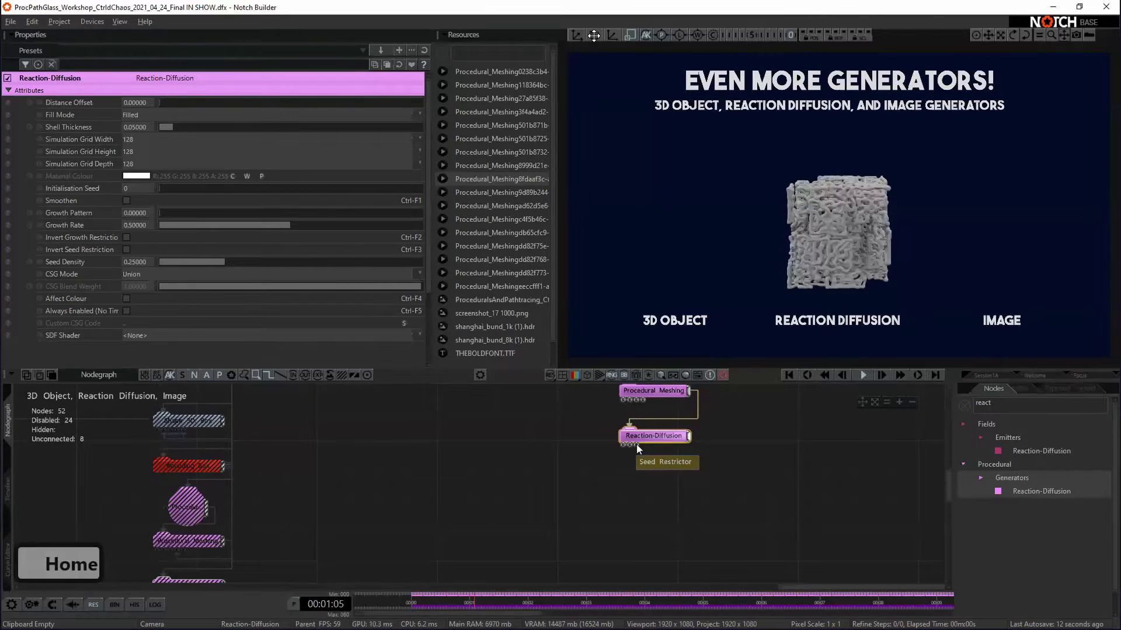
pyautogui.press('Home')
pyautogui.press('Home')
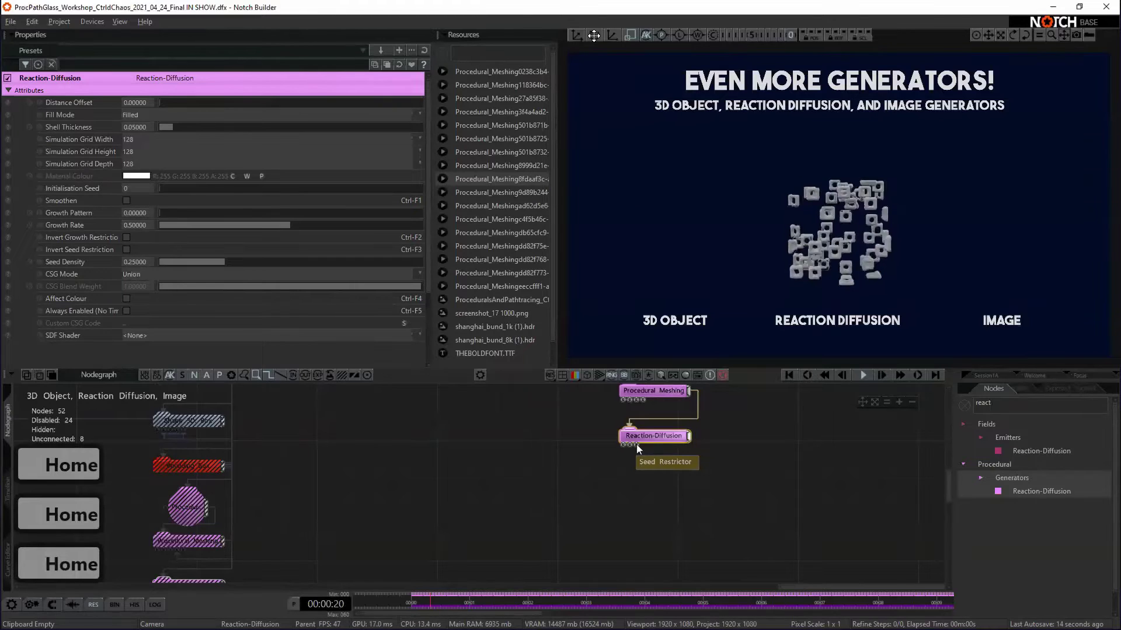
# Add a 3D Primitive generator, connect it to the Reaction-Diffusion node's Growth Restrictor input, and restart playback from the beginning
pyautogui.doubleClick(1042, 404)
pyautogui.write('primitive')
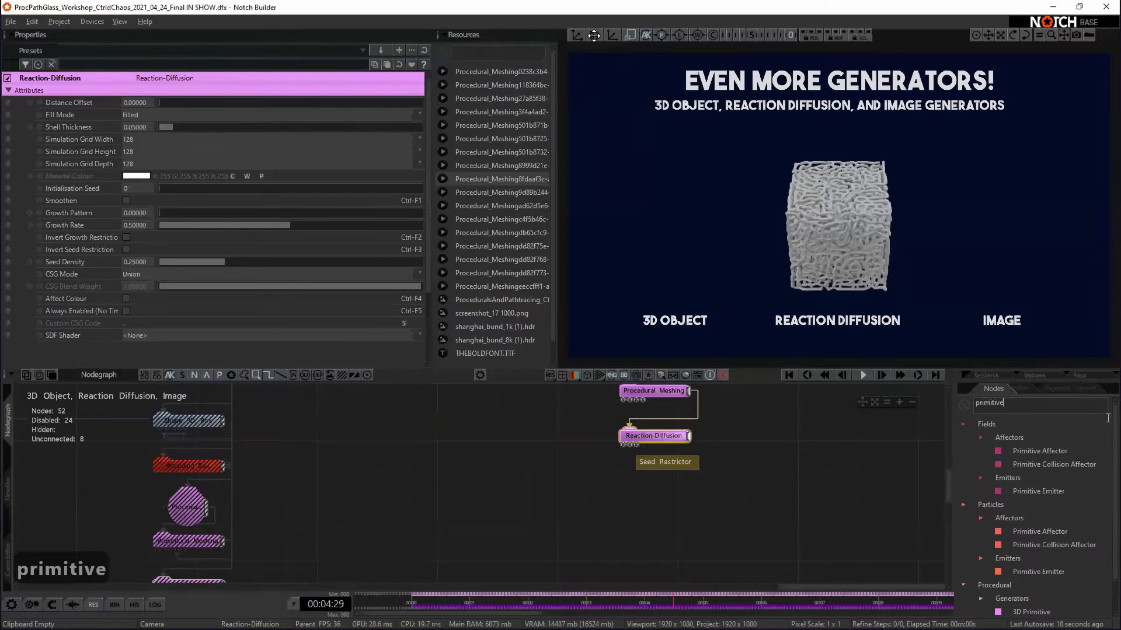
pyautogui.scroll(-1, 1052, 523)
pyautogui.moveTo(1031, 591); pyautogui.dragTo(828, 545)
pyautogui.moveTo(733, 513); pyautogui.dragTo(644, 495)
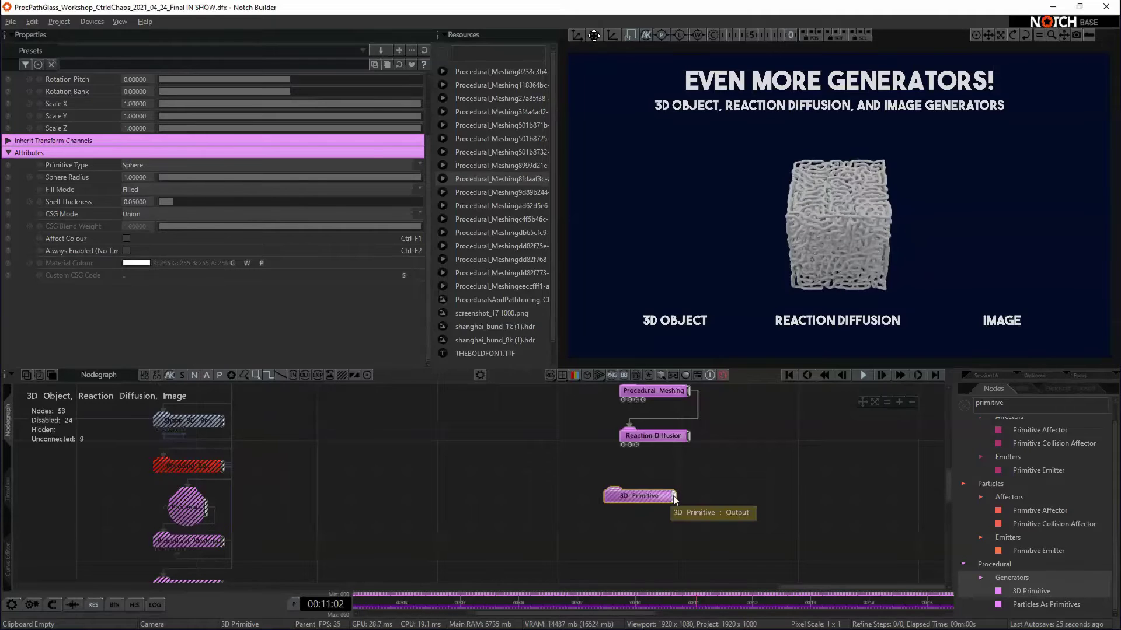
pyautogui.moveTo(675, 499); pyautogui.dragTo(622, 444)
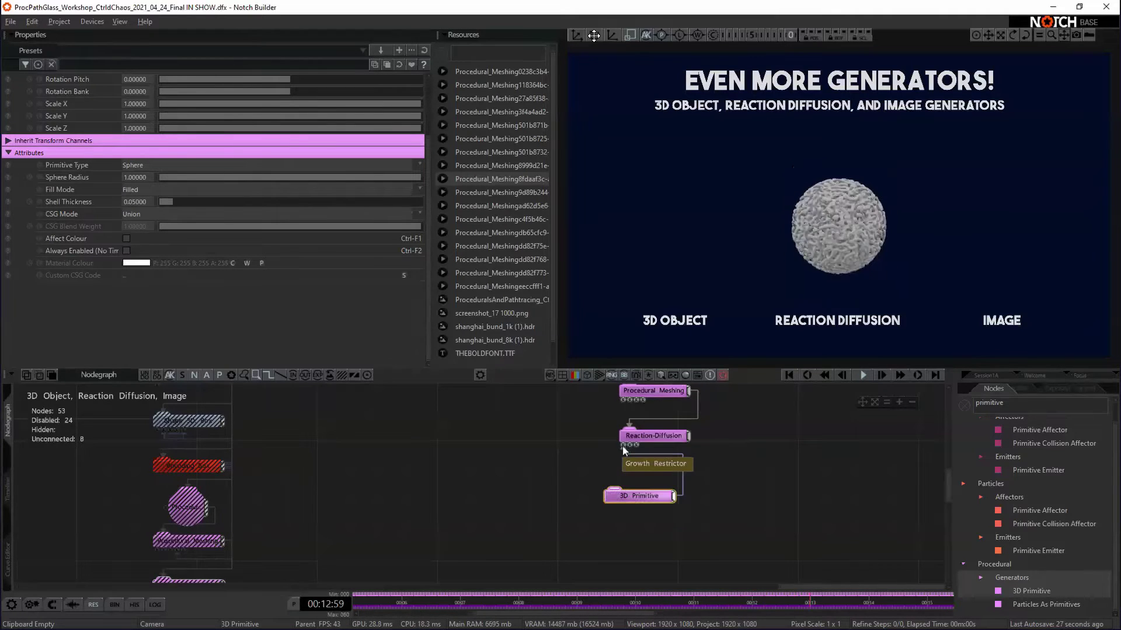
pyautogui.press('Home')
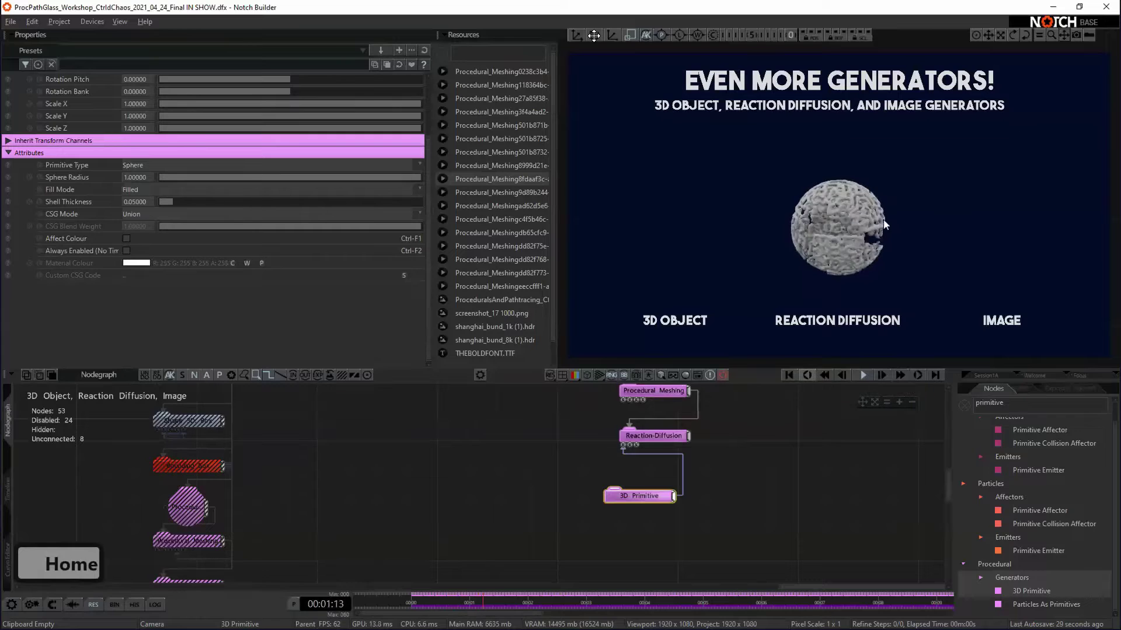
# Disable the newly added Procedural Root together with its Procedural Meshing, Reaction-Diffusion and 3D Primitive nodes
pyautogui.moveTo(708, 509); pyautogui.dragTo(565, 541, button='middle')
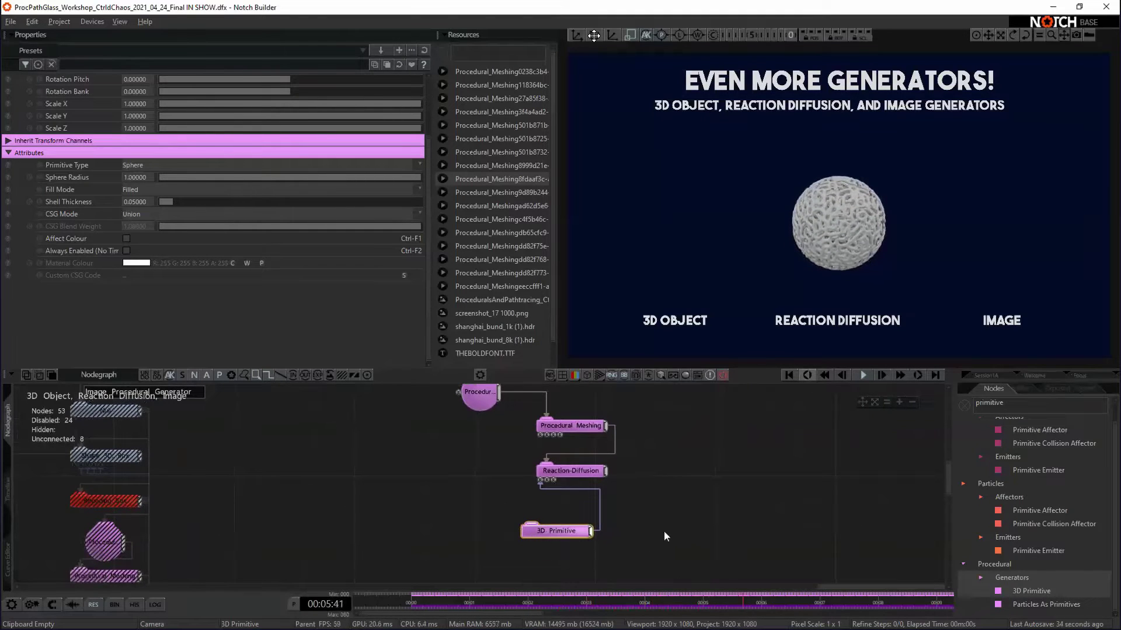
pyautogui.keyDown('ctrl'); pyautogui.scroll(-5, 761, 457); pyautogui.keyUp('ctrl')
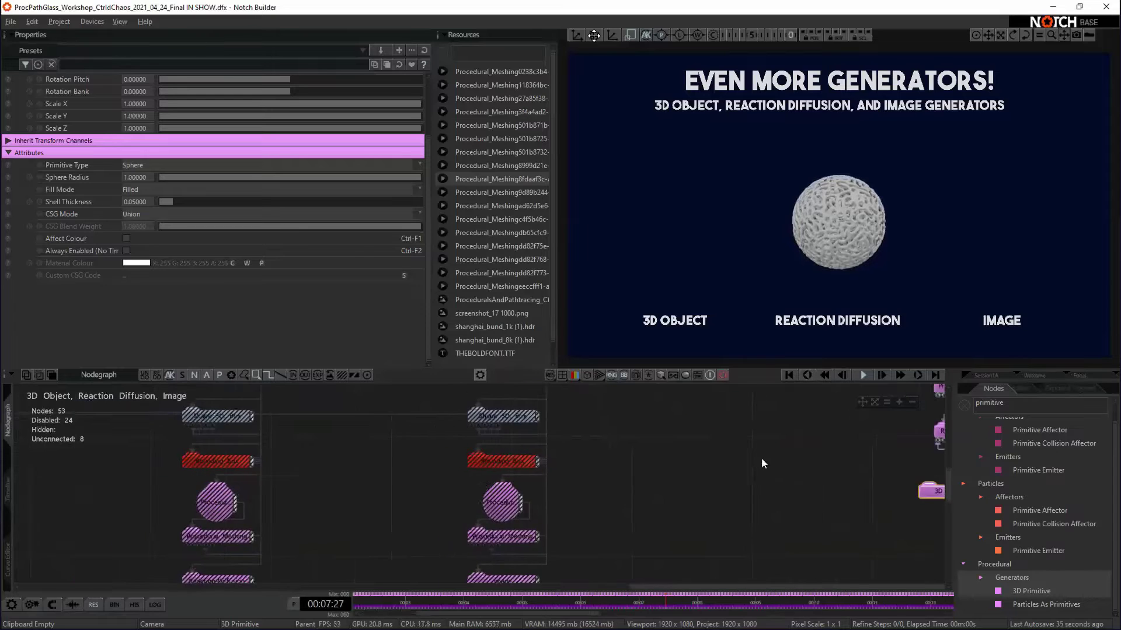
pyautogui.keyDown('ctrl'); pyautogui.scroll(-3, 784, 523); pyautogui.keyUp('ctrl')
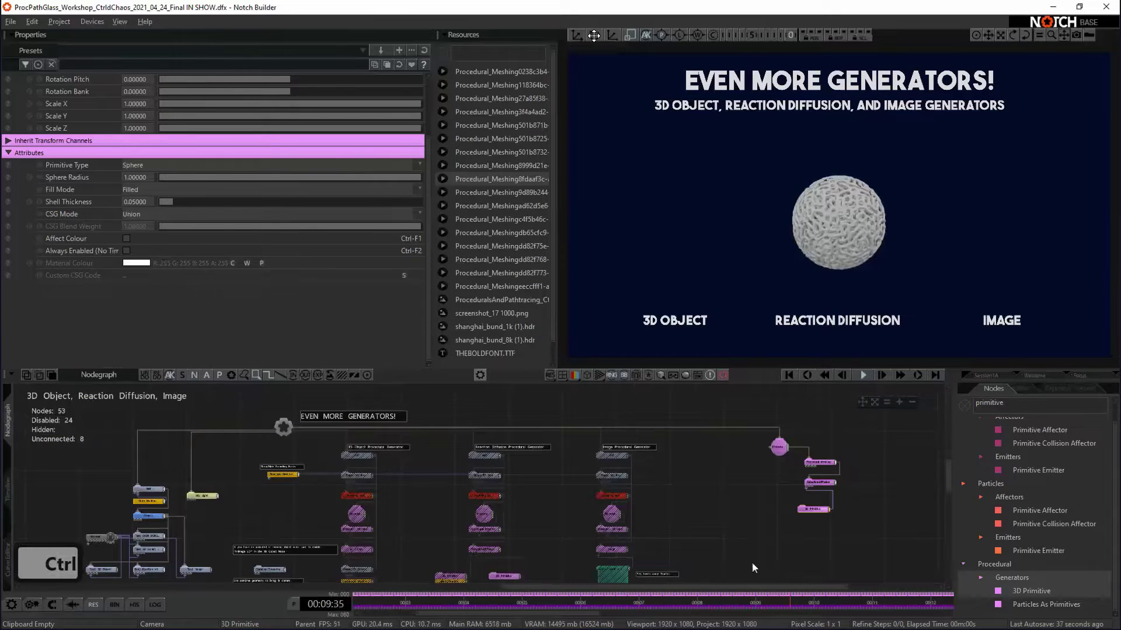
pyautogui.keyDown('ctrl'); pyautogui.moveTo(748, 562); pyautogui.dragTo(880, 415); pyautogui.keyUp('ctrl')
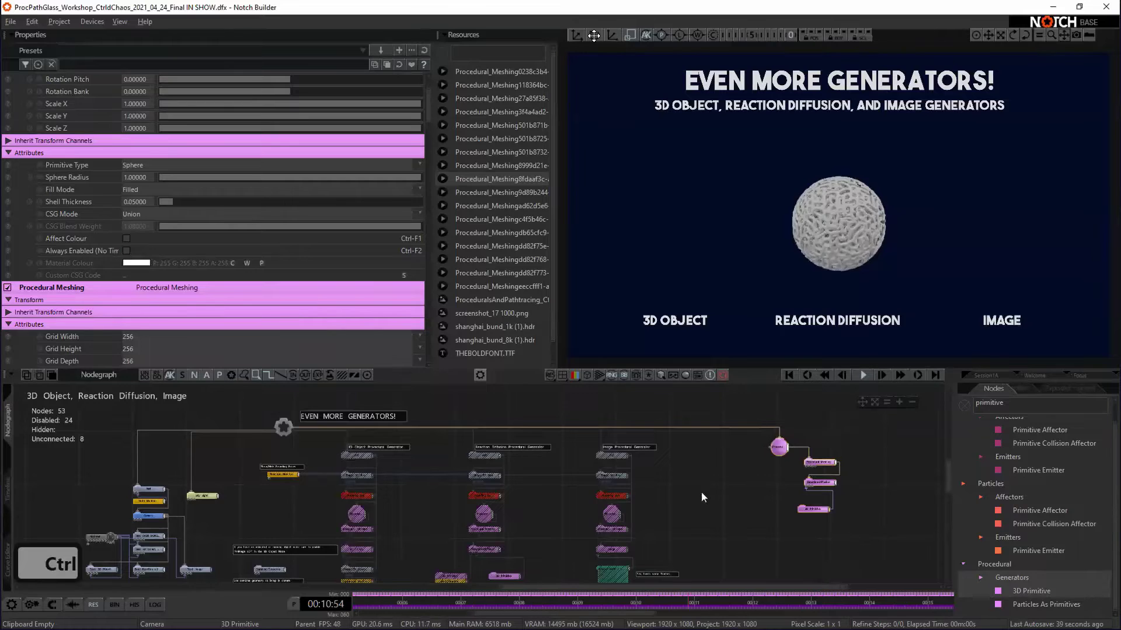
pyautogui.hotkey('ctrl', '1')
# Re-enable the prepared 3D Object, Reaction-Diffusion and Image generator example branches
pyautogui.keyDown('ctrl'); pyautogui.scroll(-3, 501, 571); pyautogui.keyUp('ctrl')
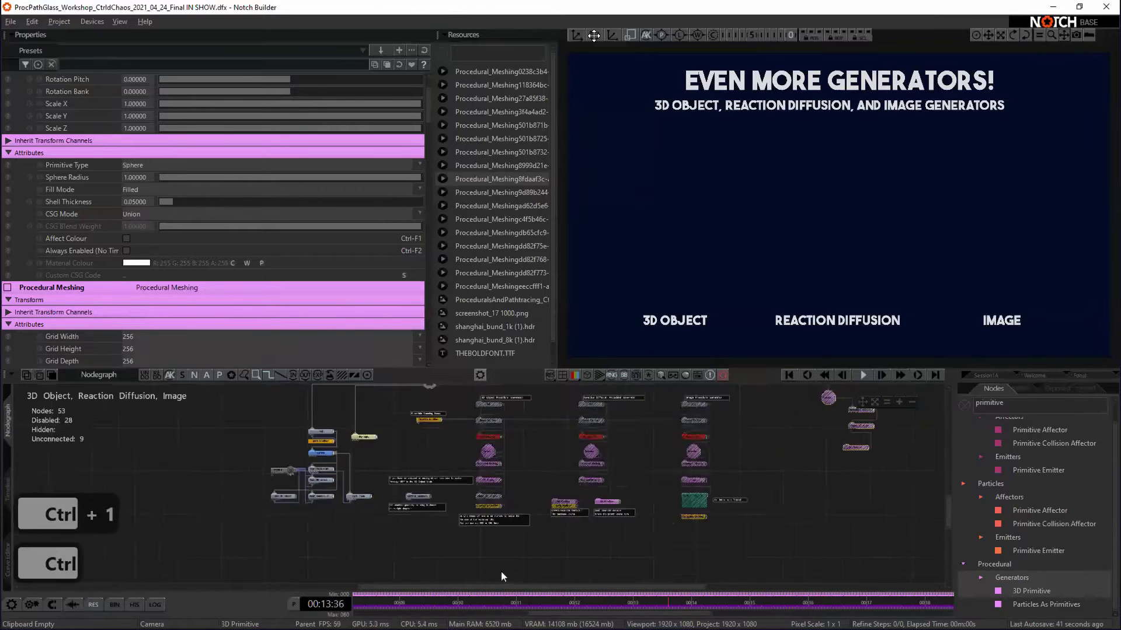
pyautogui.keyDown('ctrl'); pyautogui.moveTo(485, 566); pyautogui.dragTo(685, 400); pyautogui.keyUp('ctrl')
pyautogui.hotkey('ctrl', '1')
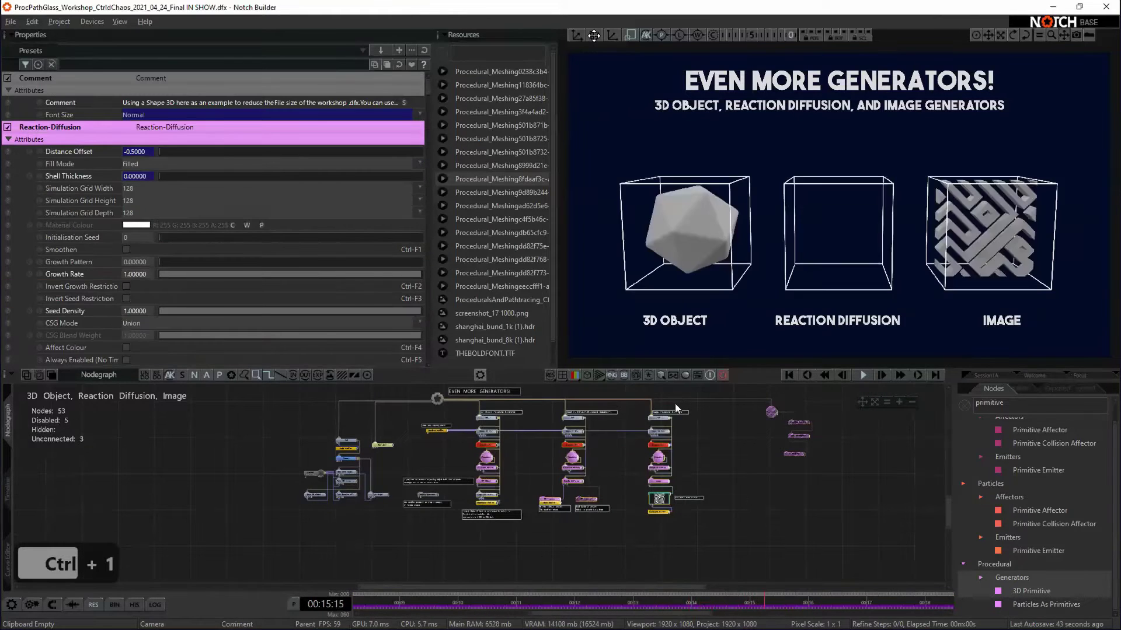
# Examine the 3D Object generator branch, moving its icosphere Shape 3D node aside to show the connection and back into place
pyautogui.keyDown('ctrl'); pyautogui.scroll(5, 653, 424); pyautogui.keyUp('ctrl')
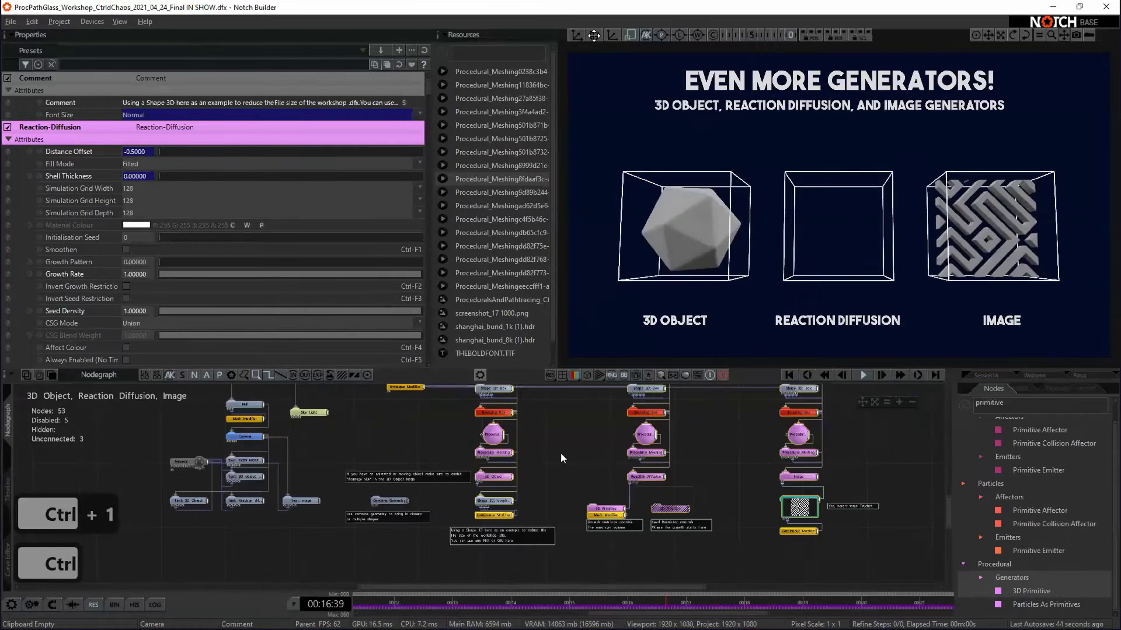
pyautogui.moveTo(656, 429); pyautogui.dragTo(618, 581, button='middle')
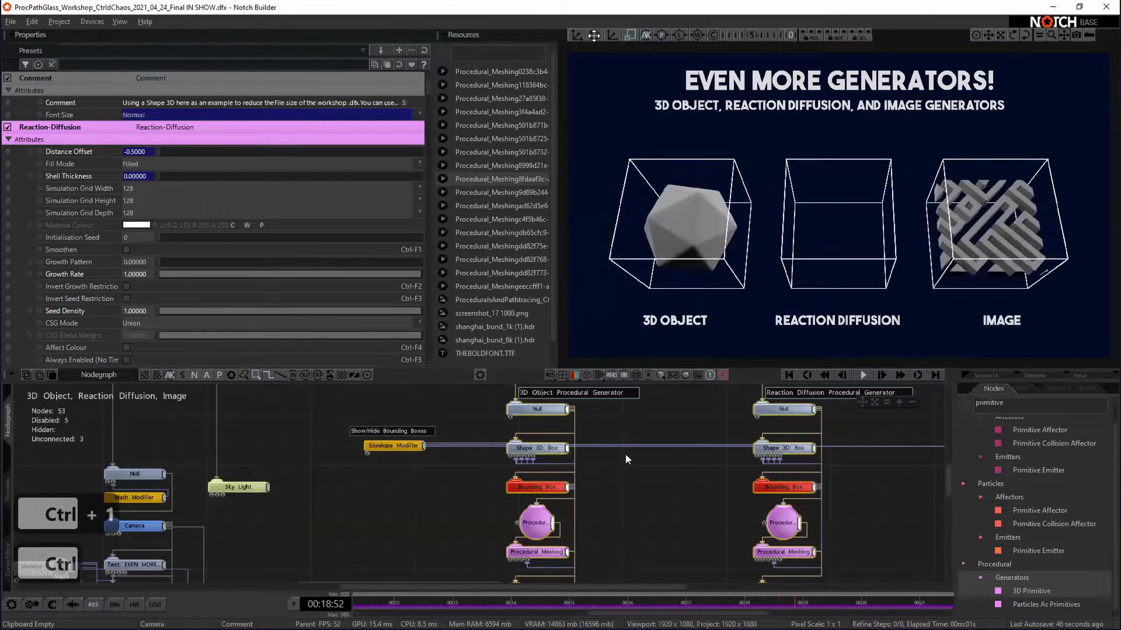
pyautogui.moveTo(629, 407); pyautogui.dragTo(667, 393, button='middle')
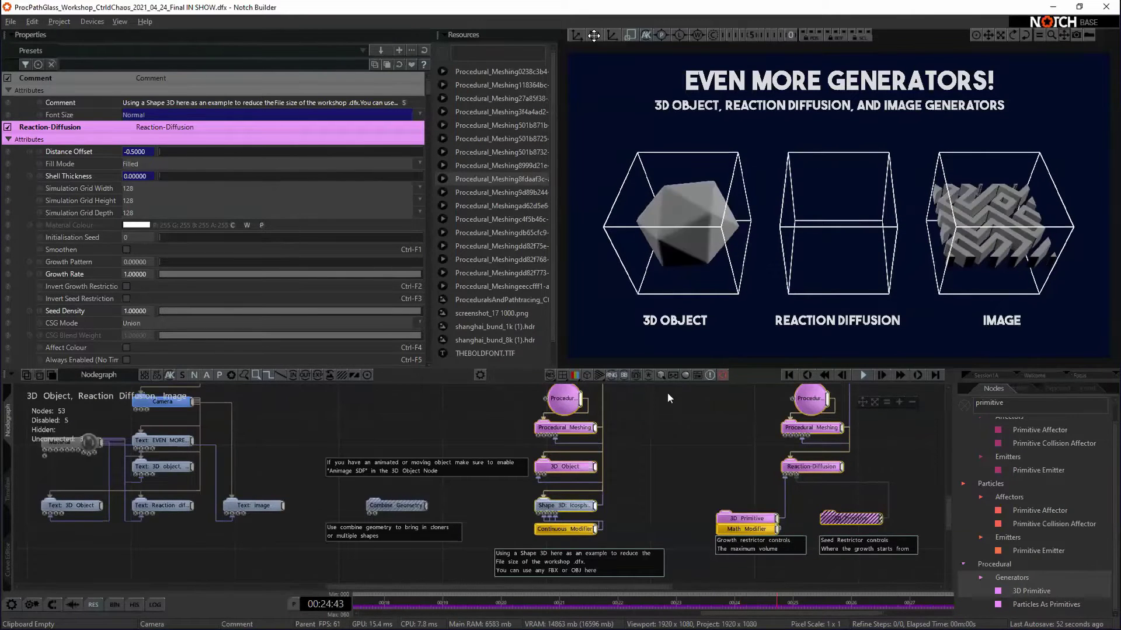
pyautogui.press('Escape')
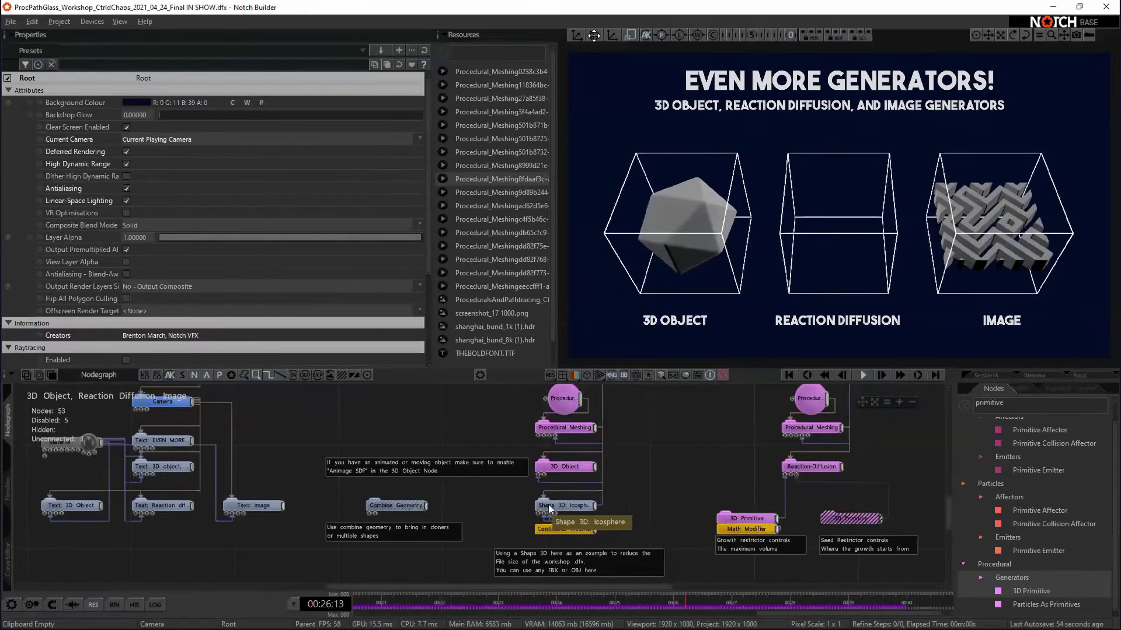
pyautogui.moveTo(567, 505)
pyautogui.mouseDown(button='middle')
pyautogui.moveTo(588, 488)
pyautogui.moveTo(571, 489)
pyautogui.mouseUp(button='middle')
pyautogui.moveTo(518, 508); pyautogui.dragTo(592, 507)
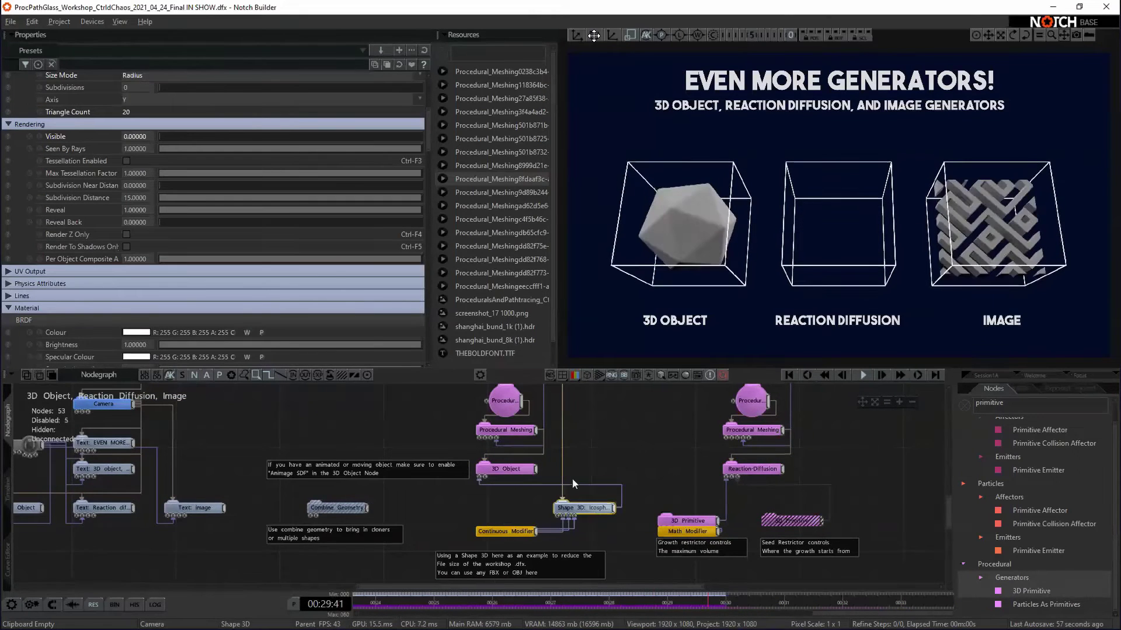
pyautogui.click(501, 468)
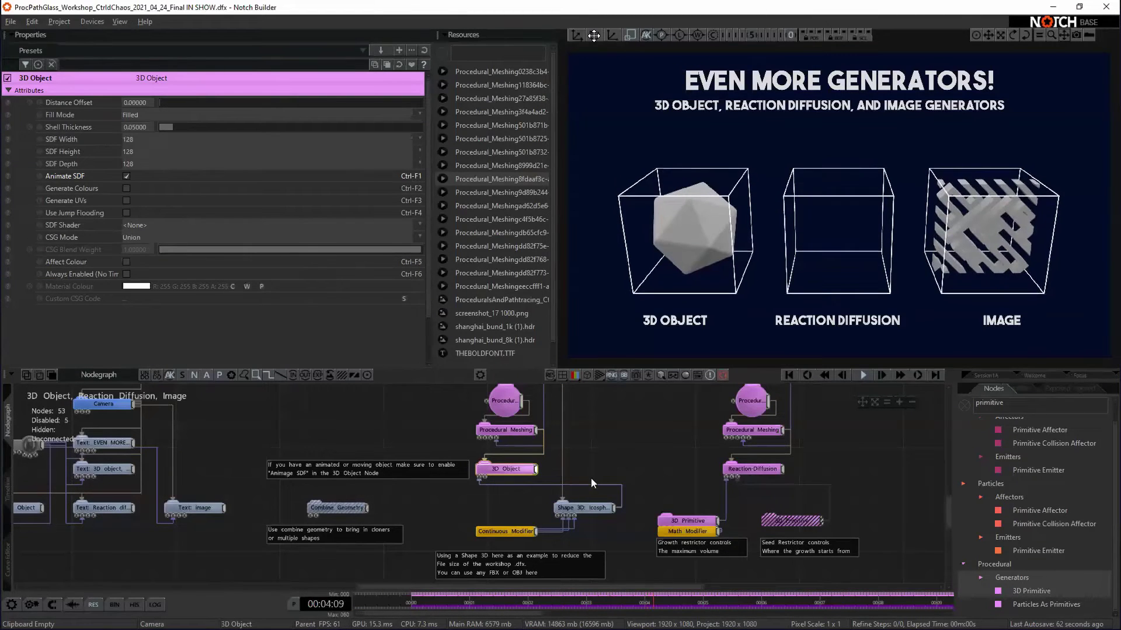
pyautogui.moveTo(585, 508); pyautogui.dragTo(505, 508)
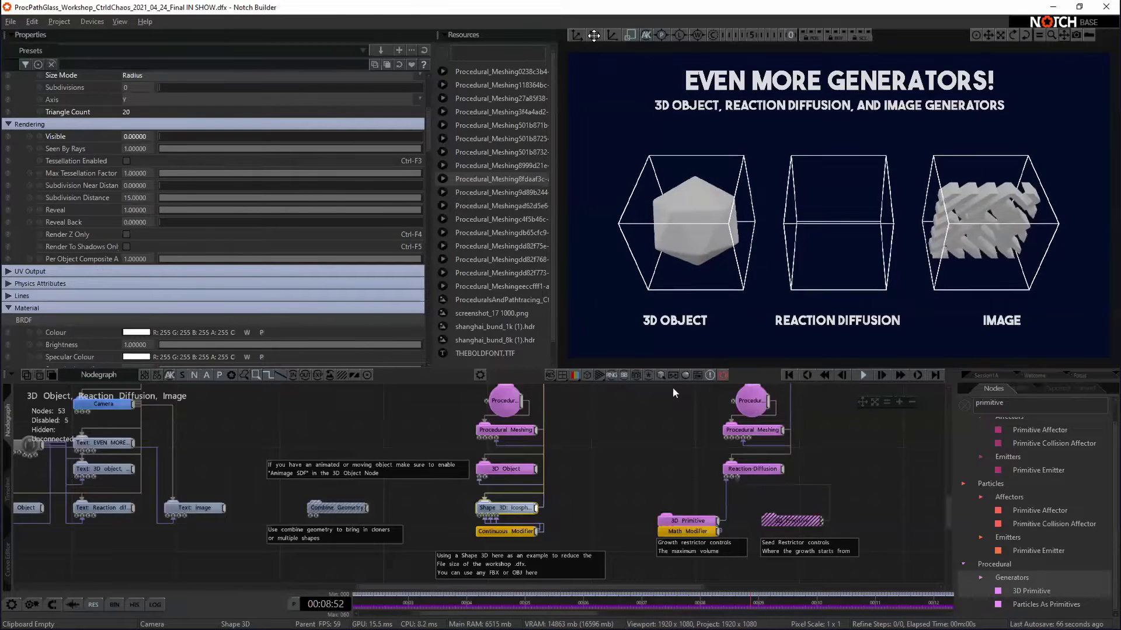
# Switch Animate SDF off and back on for the 3D Object generator
pyautogui.click(510, 470)
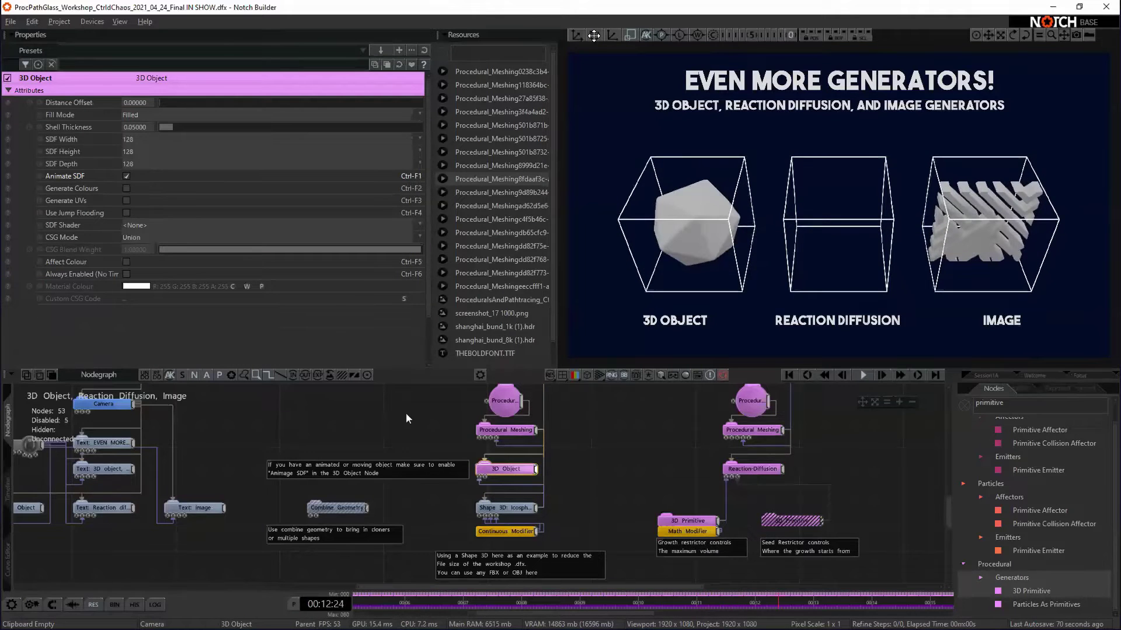
pyautogui.click(127, 176)
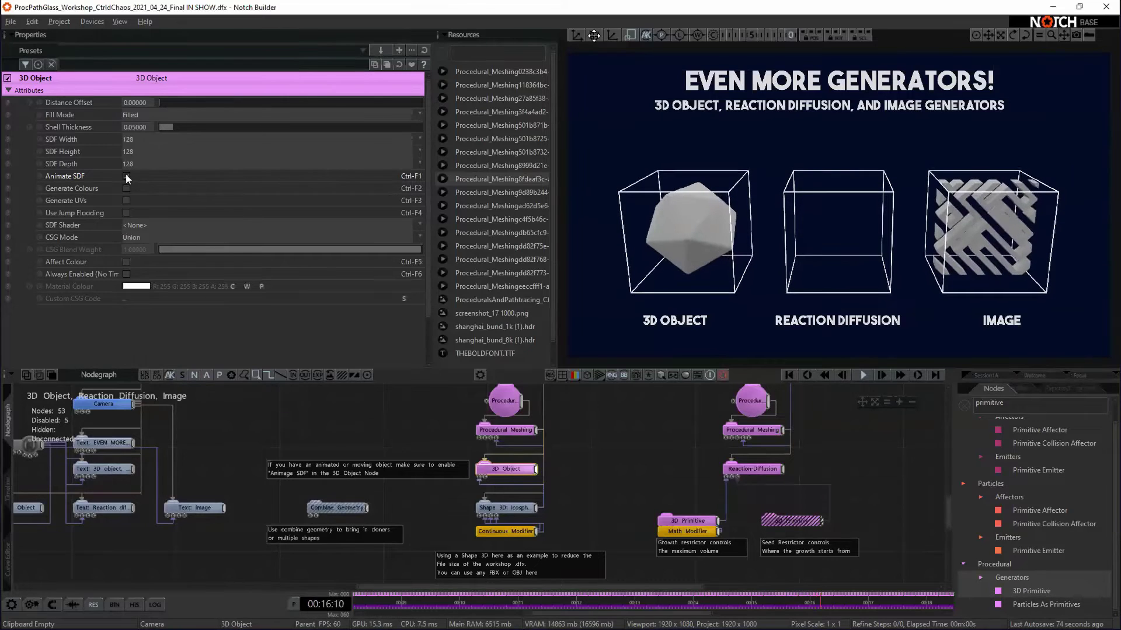
pyautogui.click(126, 176)
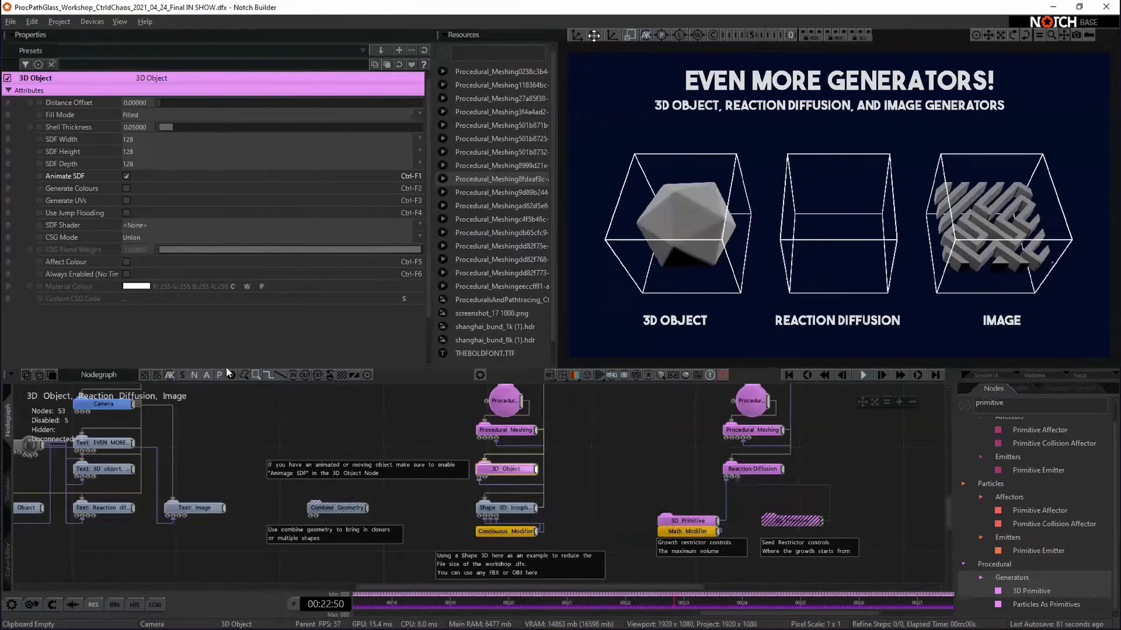
# Set the 3D Object generator's SDF Width, Height and Depth to 256
pyautogui.scroll(2, 308, 415)
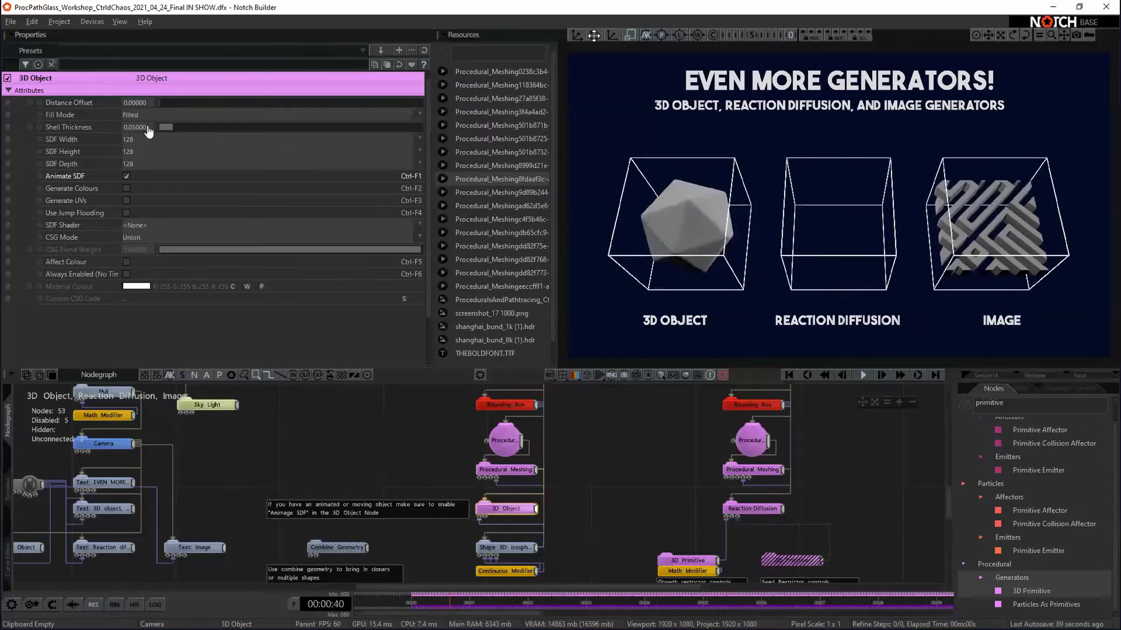
pyautogui.click(175, 139)
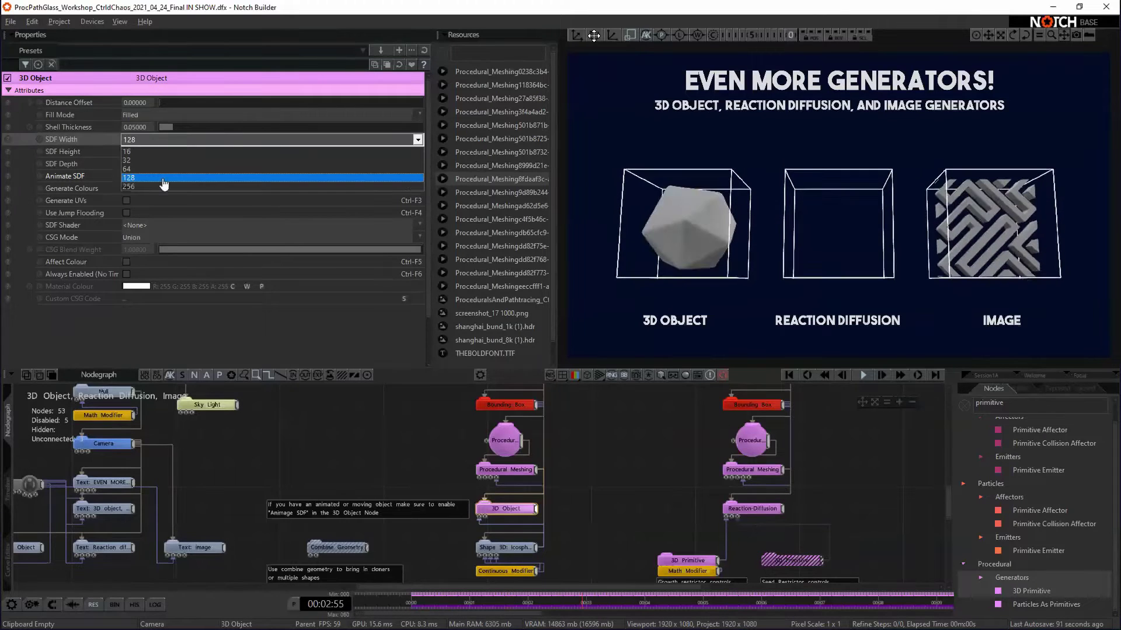
pyautogui.click(156, 176)
pyautogui.click(167, 151)
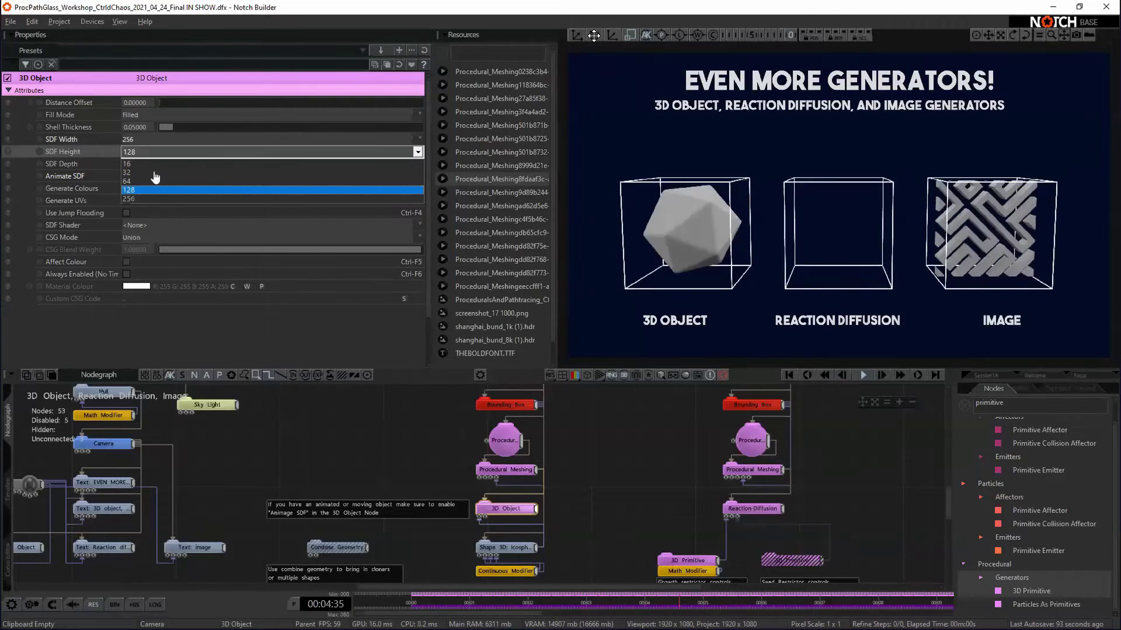
pyautogui.click(149, 198)
pyautogui.click(152, 164)
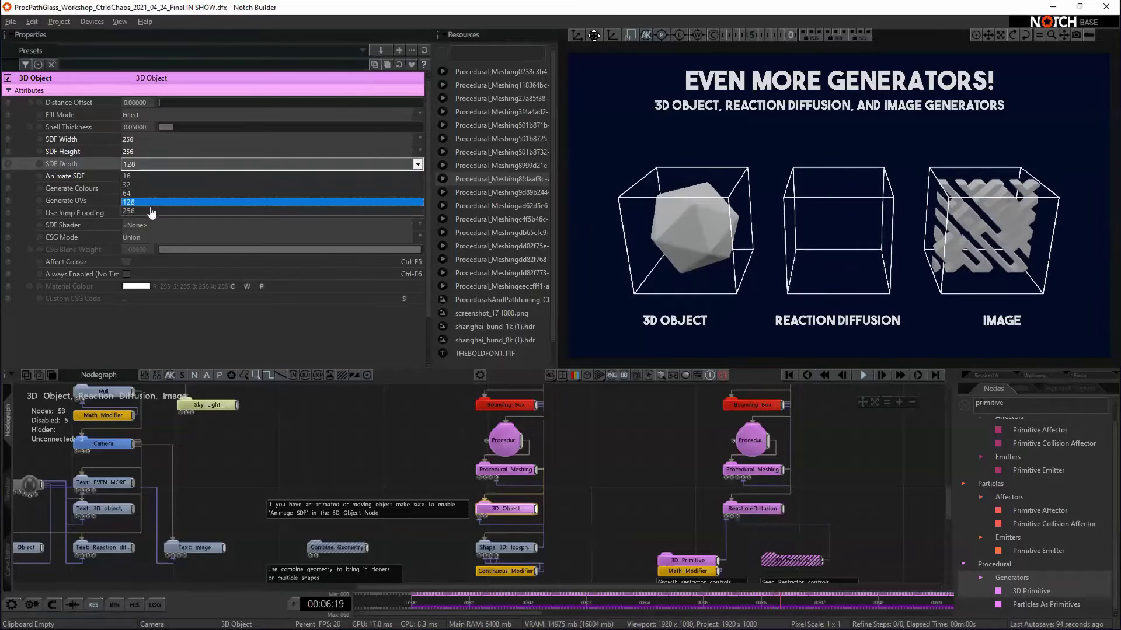
pyautogui.click(153, 211)
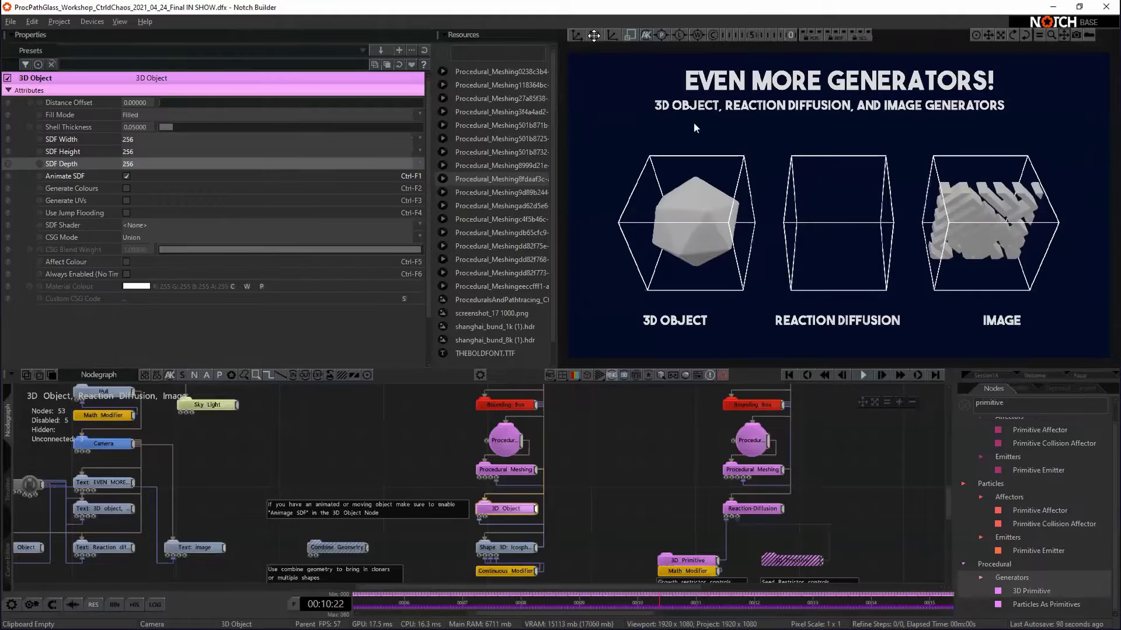
# Return the 3D Object generator's SDF Width, Height and Depth to 128
pyautogui.click(150, 139)
pyautogui.click(149, 174)
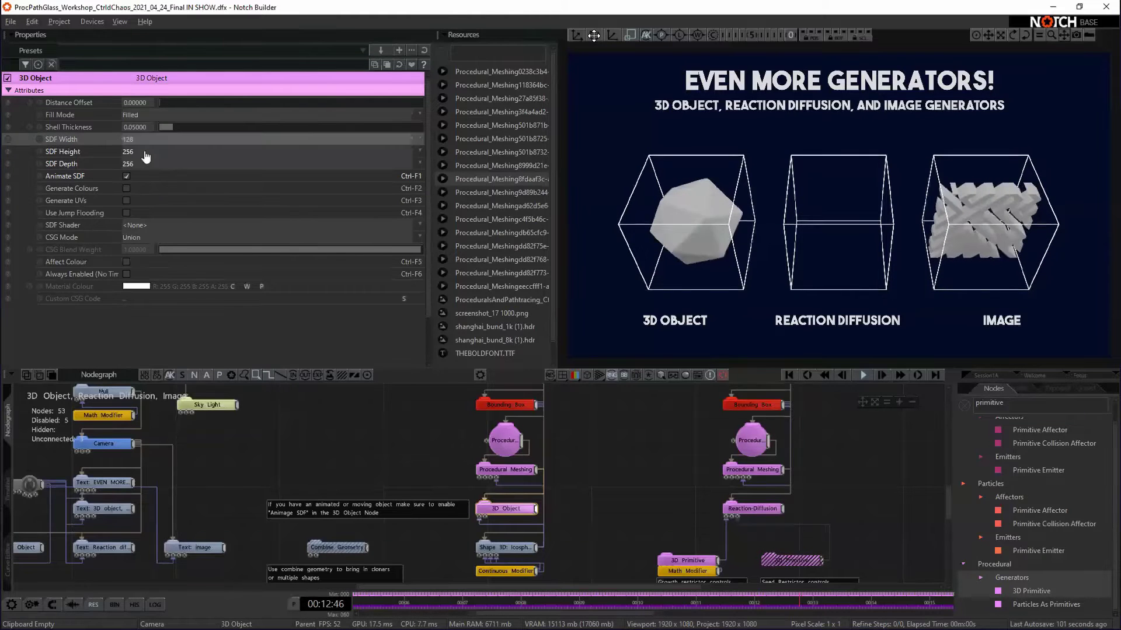
pyautogui.click(145, 153)
pyautogui.click(146, 190)
pyautogui.click(146, 164)
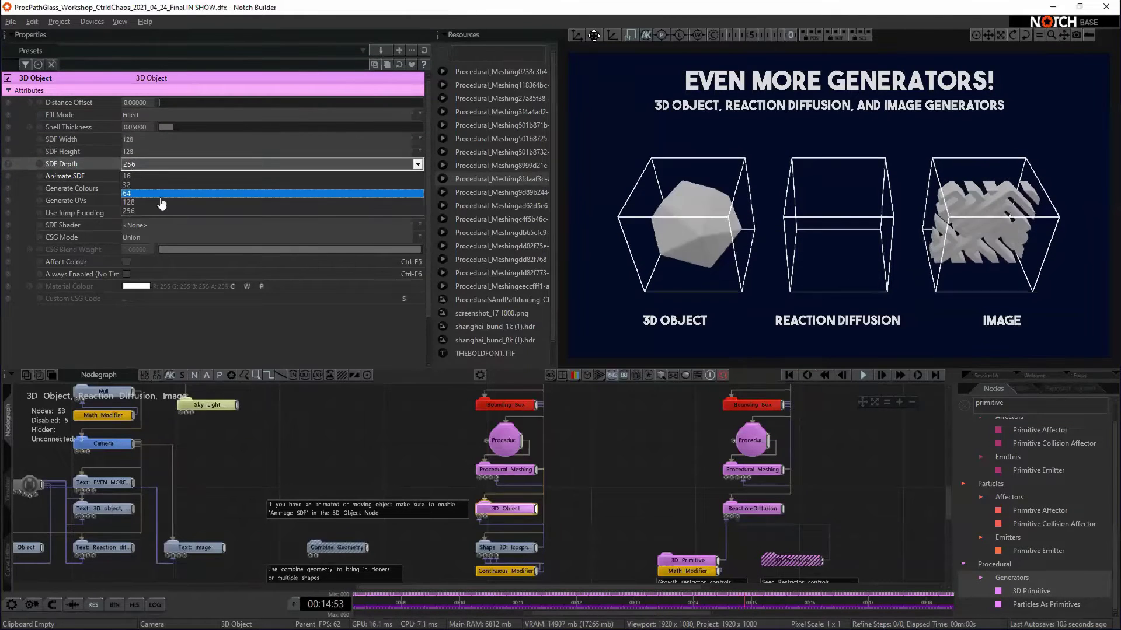
pyautogui.click(155, 202)
# Inspect the grid settings of the 3D Object branch's Procedural Meshing node and restart playback from the beginning
pyautogui.click(506, 469)
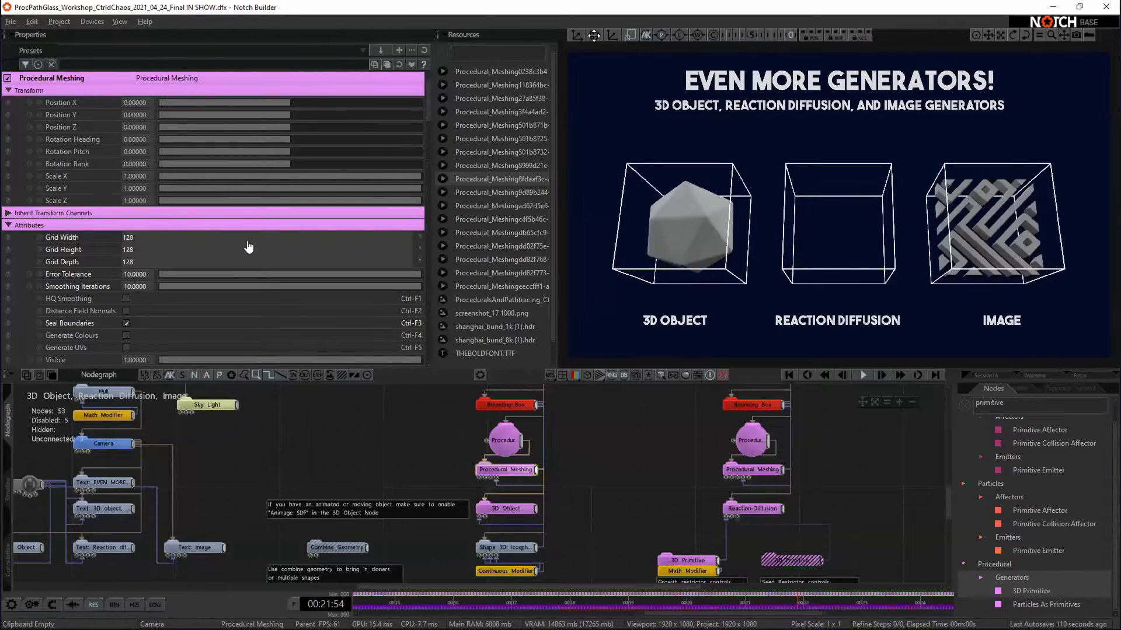
pyautogui.keyDown('ctrl'); pyautogui.scroll(-4, 723, 492); pyautogui.keyUp('ctrl')
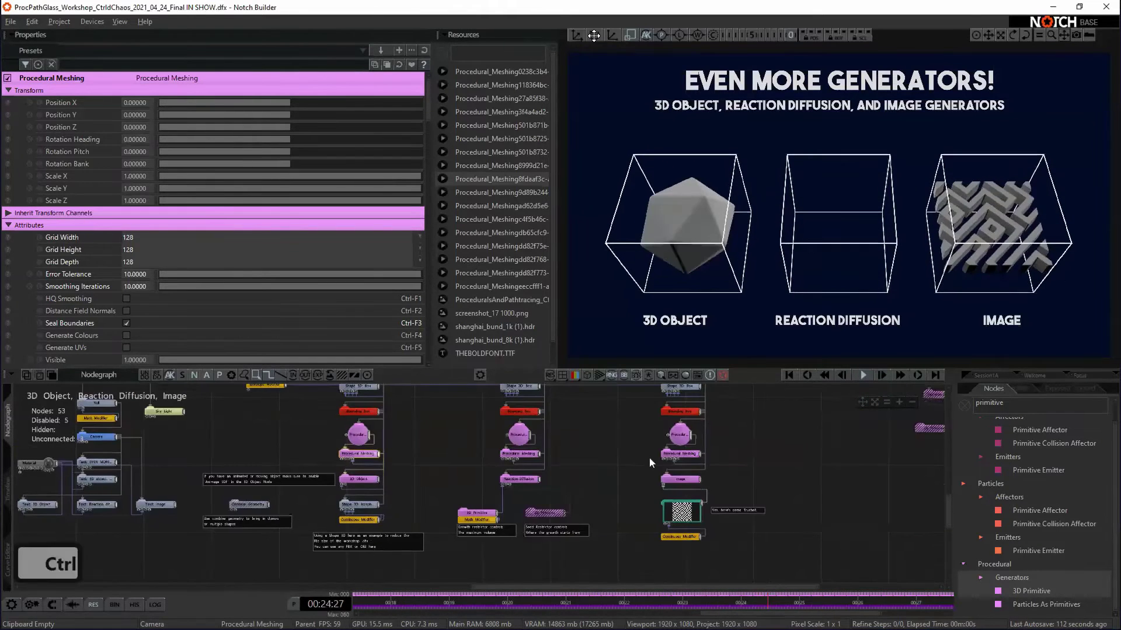
pyautogui.scroll(-2, 642, 456)
pyautogui.scroll(-2, 671, 451)
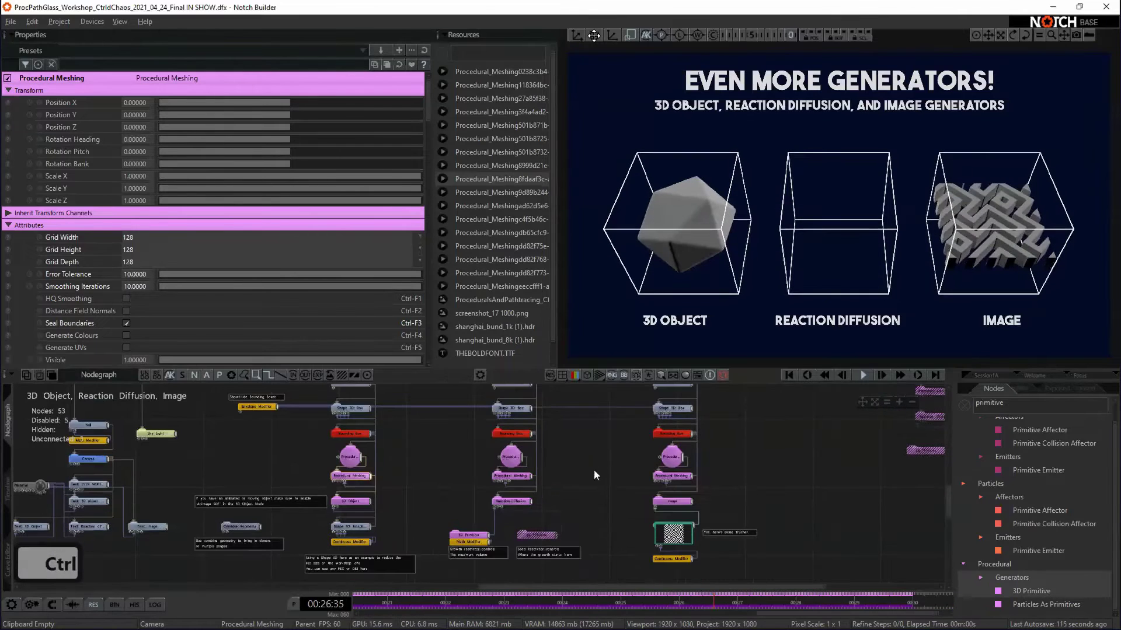
pyautogui.scroll(1, 590, 475)
pyautogui.scroll(2, 538, 488)
pyautogui.press('Home')
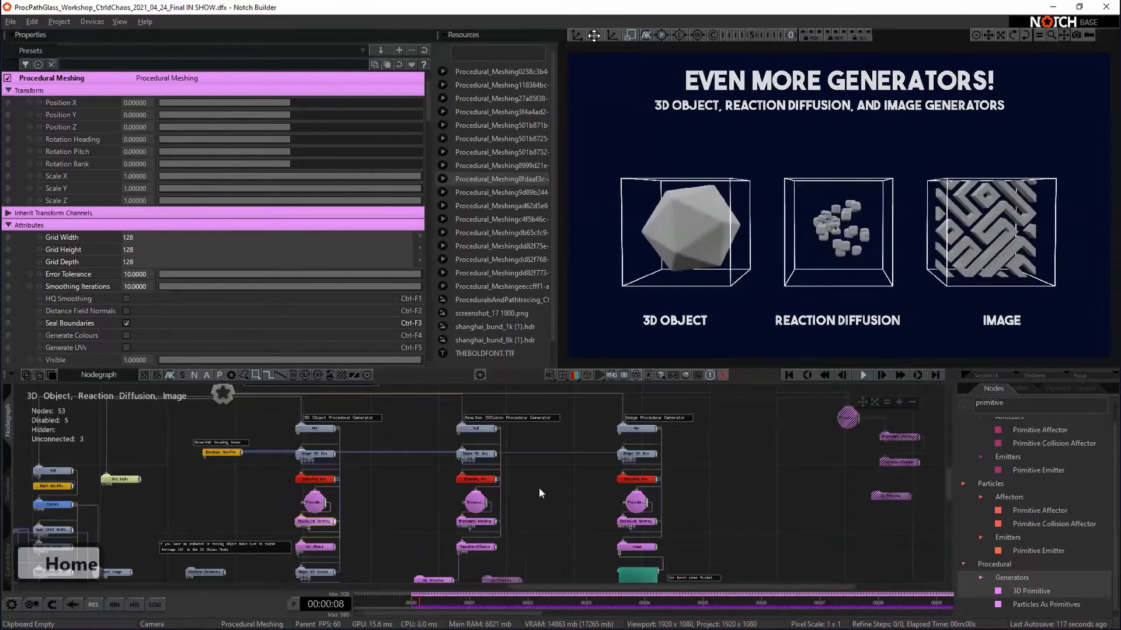
# Examine the Image generator's attributes and the Truchet node that feeds it
pyautogui.keyDown('ctrl'); pyautogui.hscroll(5, 538, 488); pyautogui.keyUp('ctrl')
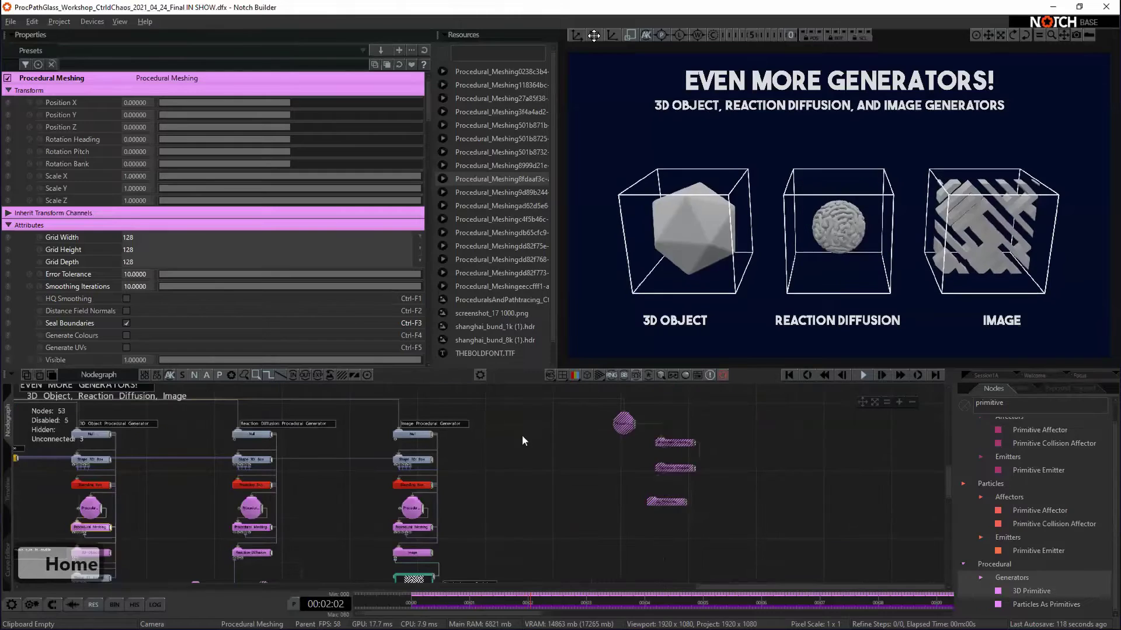
pyautogui.keyDown('ctrl'); pyautogui.scroll(2, 485, 489); pyautogui.keyUp('ctrl')
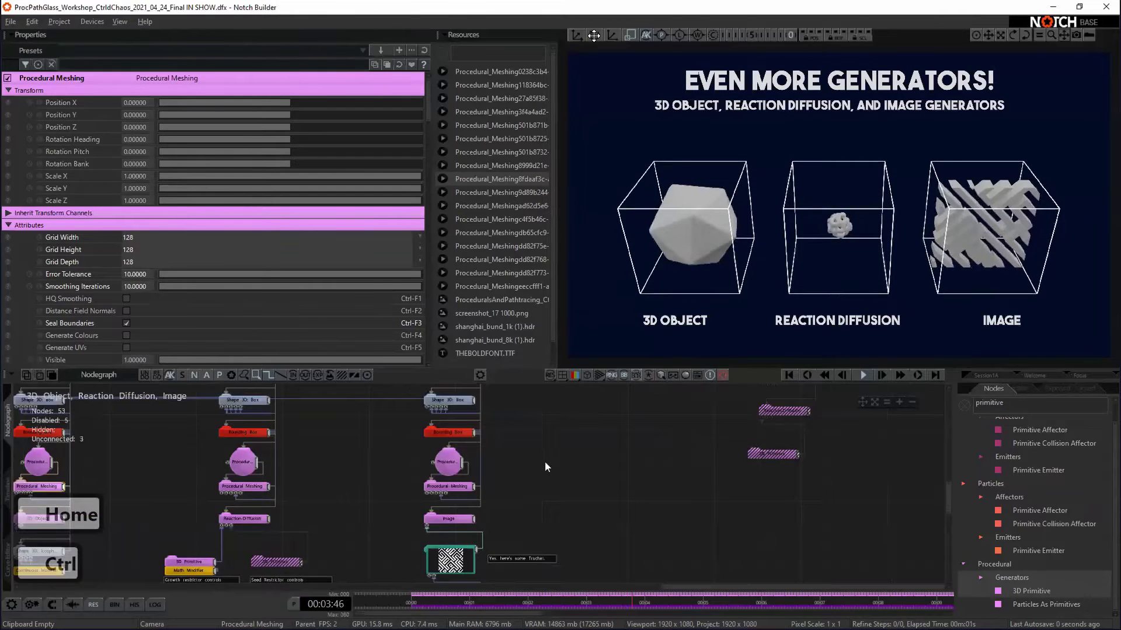
pyautogui.keyDown('ctrl'); pyautogui.scroll(2, 544, 461); pyautogui.keyUp('ctrl')
pyautogui.keyDown('ctrl'); pyautogui.scroll(2, 563, 463); pyautogui.keyUp('ctrl')
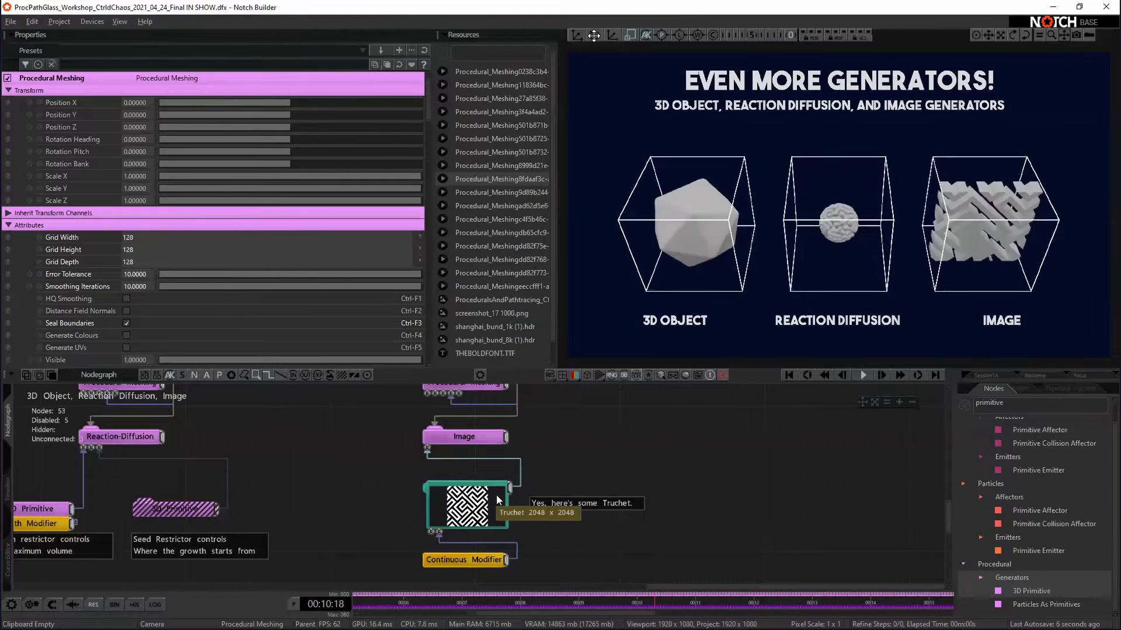
pyautogui.moveTo(665, 427); pyautogui.dragTo(642, 440, button='middle')
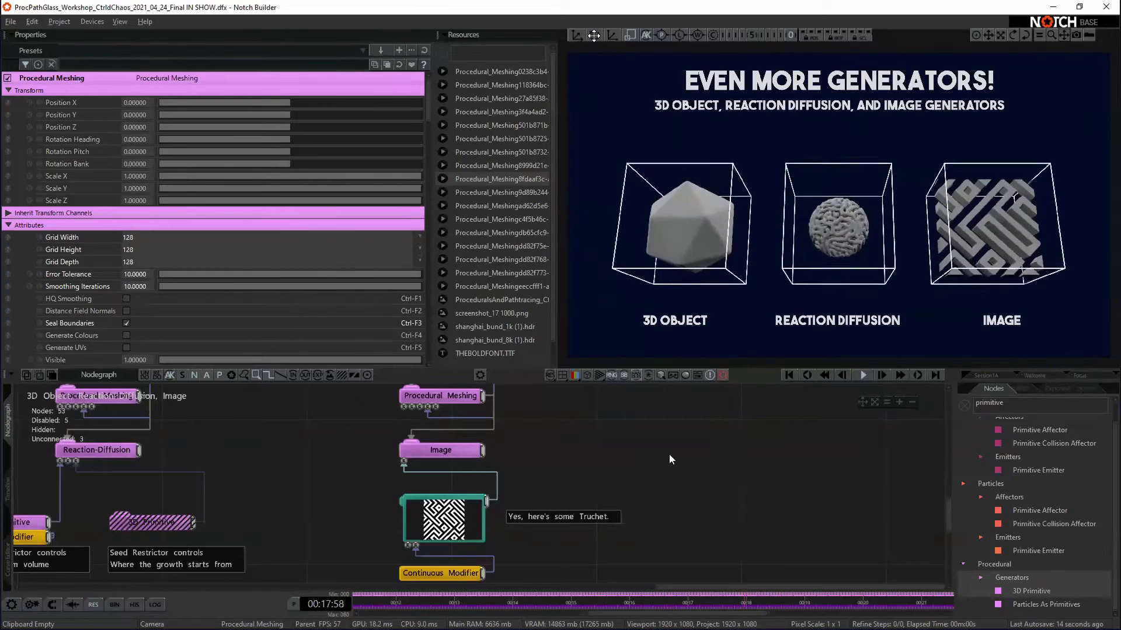
pyautogui.click(442, 450)
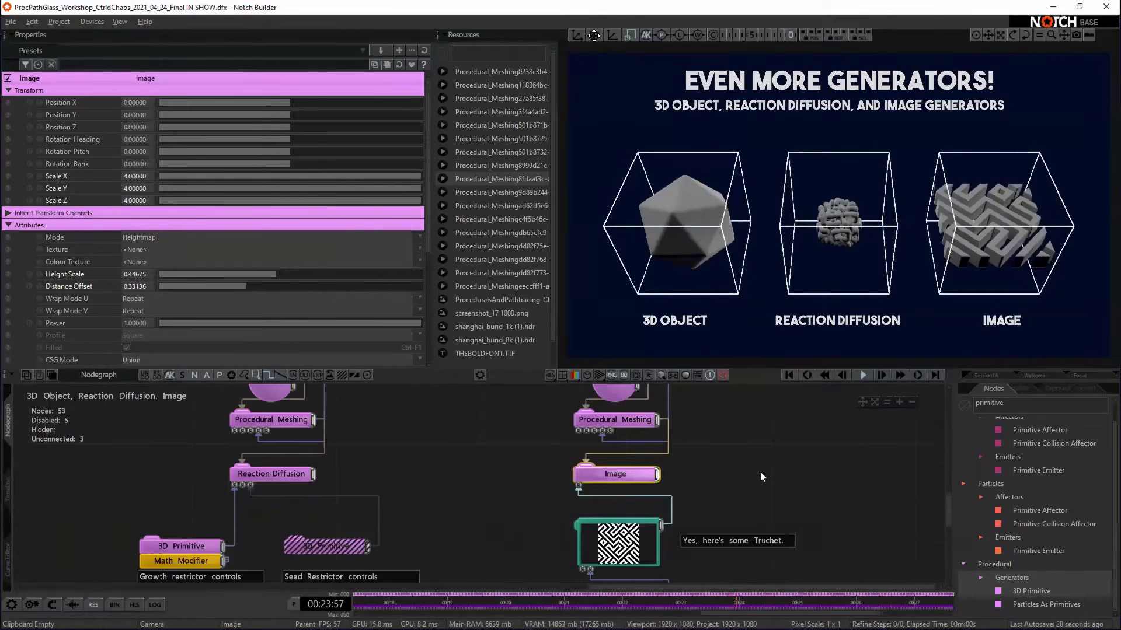
# Collapse the 3D Object, Reaction Diffusion, Image layer in the timeline, solo Field and Particles Into Procedurals and show its nodegraph
pyautogui.keyDown('ctrl'); pyautogui.scroll(-3, 760, 471); pyautogui.keyUp('ctrl')
pyautogui.press('F2')
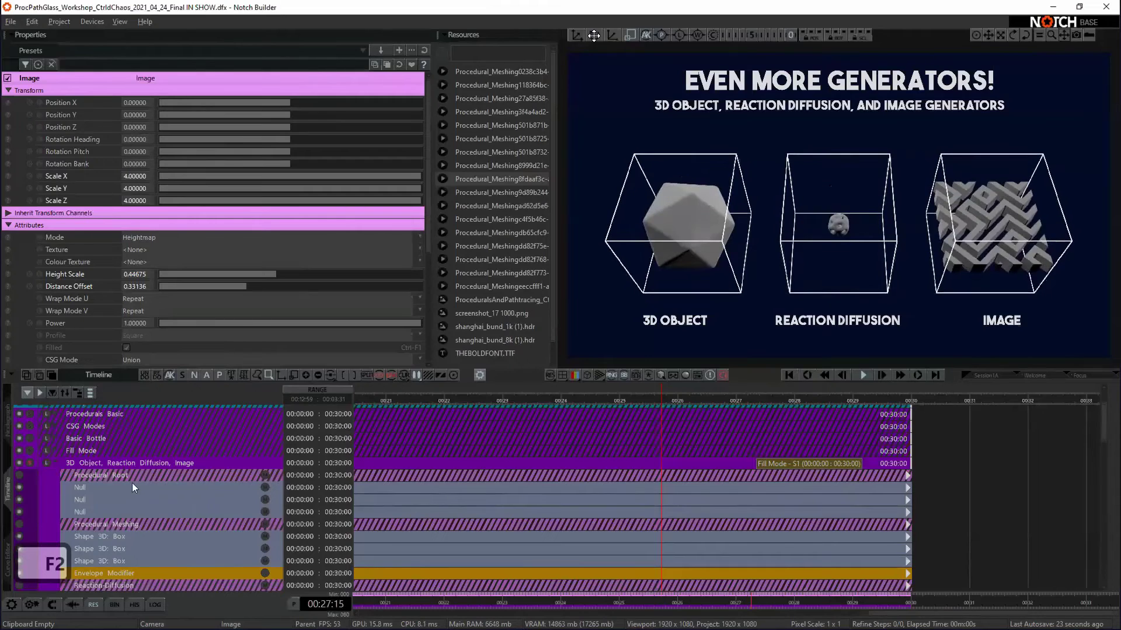
pyautogui.click(55, 465)
pyautogui.click(51, 465)
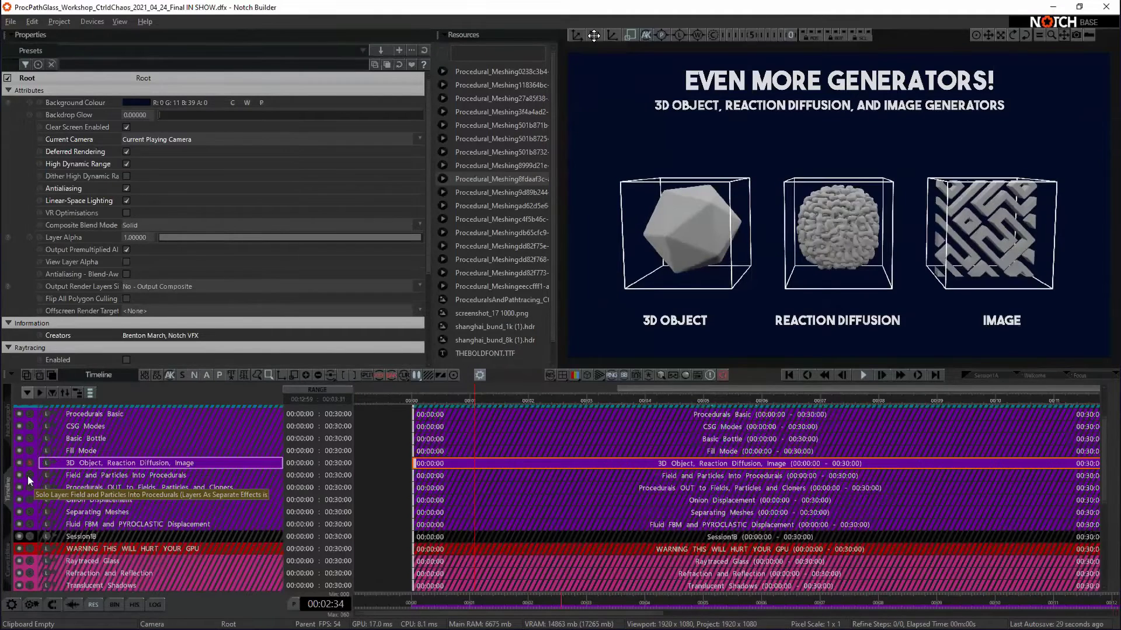
pyautogui.click(27, 475)
pyautogui.press('F1')
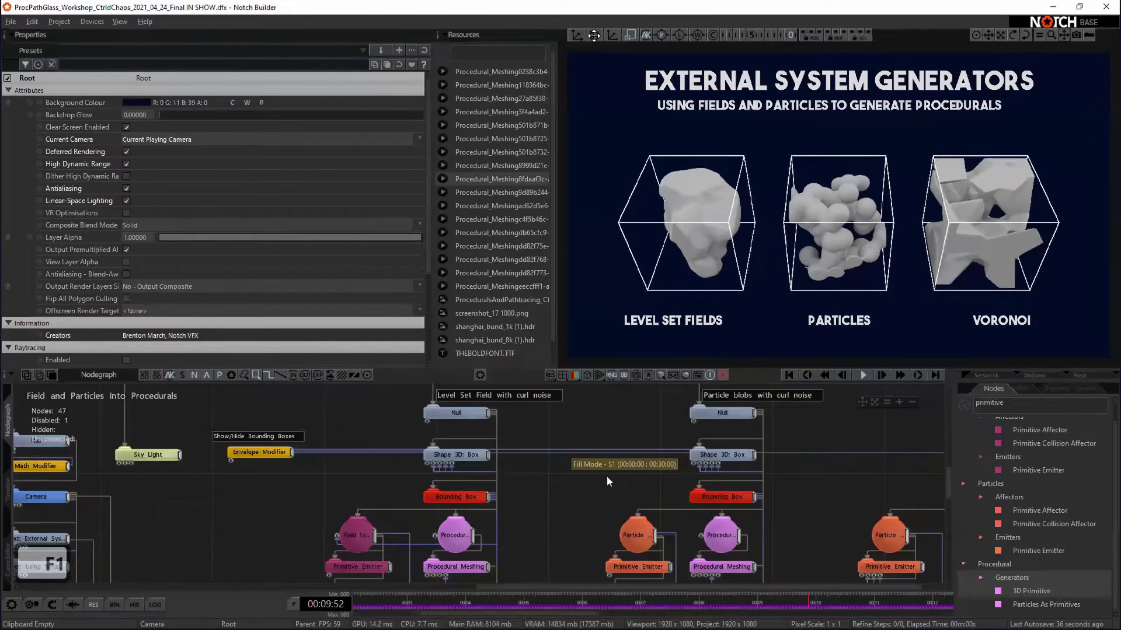
# Inspect the Procedural Meshing and Level Set (Field) nodes in the Level Set Field branch
pyautogui.keyDown('ctrl'); pyautogui.scroll(-1, 525, 481); pyautogui.keyUp('ctrl')
pyautogui.keyDown('ctrl'); pyautogui.scroll(-3, 537, 482); pyautogui.keyUp('ctrl')
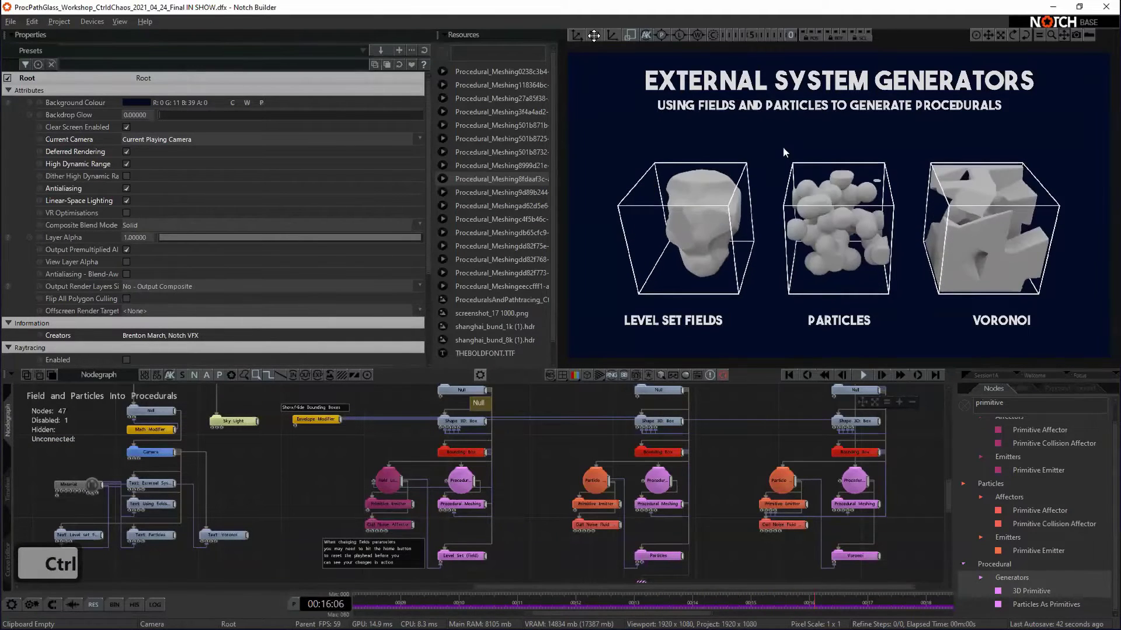
pyautogui.keyDown('ctrl'); pyautogui.scroll(4, 557, 495); pyautogui.keyUp('ctrl')
pyautogui.moveTo(589, 425); pyautogui.dragTo(590, 467, button='middle')
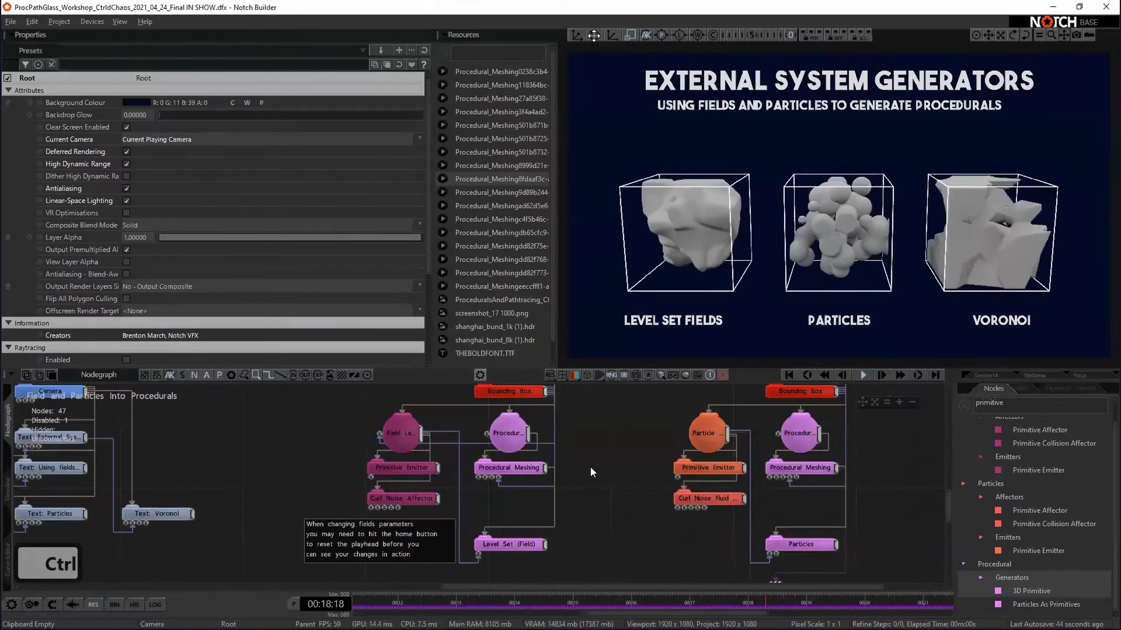
pyautogui.click(510, 467)
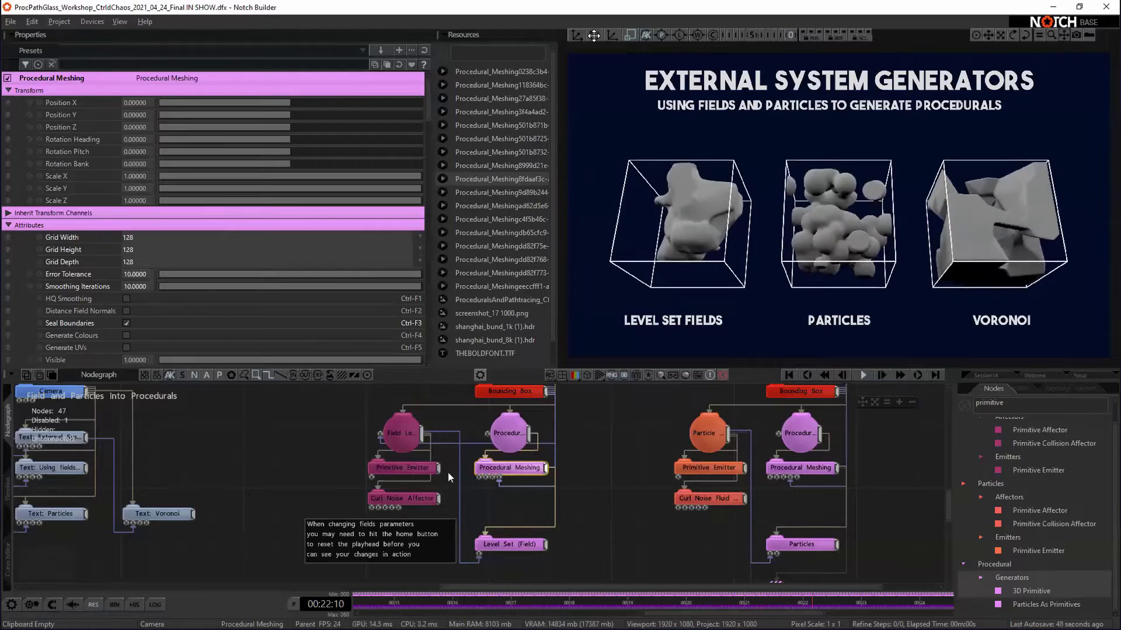
pyautogui.click(539, 546)
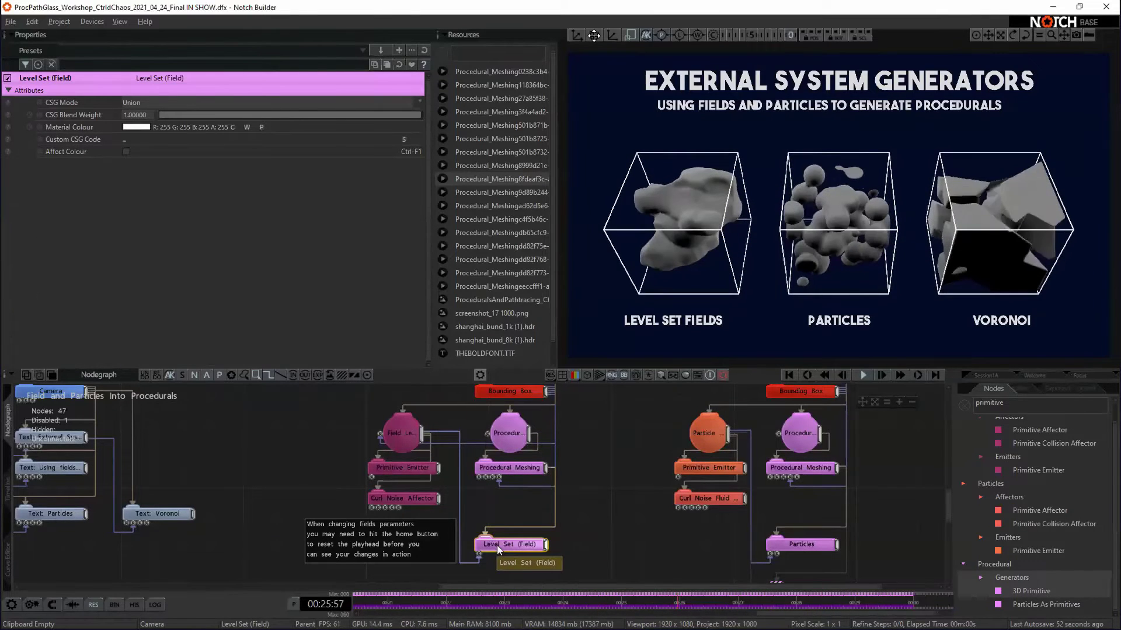
# Restart playback from the beginning and inspect the Primitive Emitter and Curl Noise Affector under the Field Level Set Root
pyautogui.moveTo(496, 545); pyautogui.dragTo(690, 531, button='middle')
pyautogui.moveTo(362, 409); pyautogui.dragTo(437, 503)
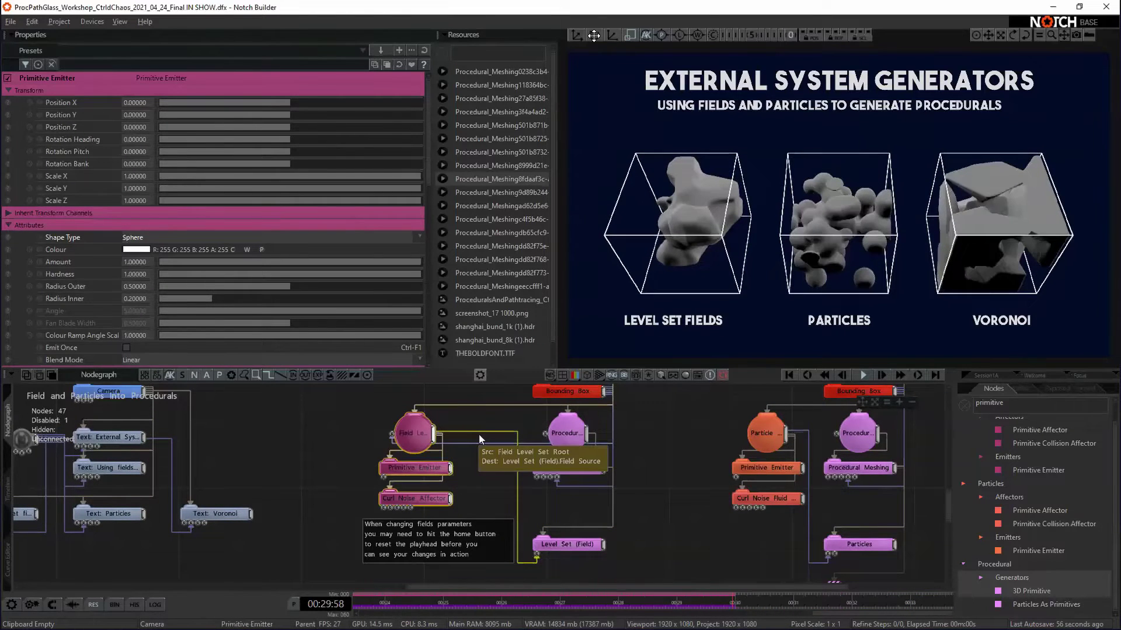
pyautogui.press('Home')
pyautogui.click(479, 434)
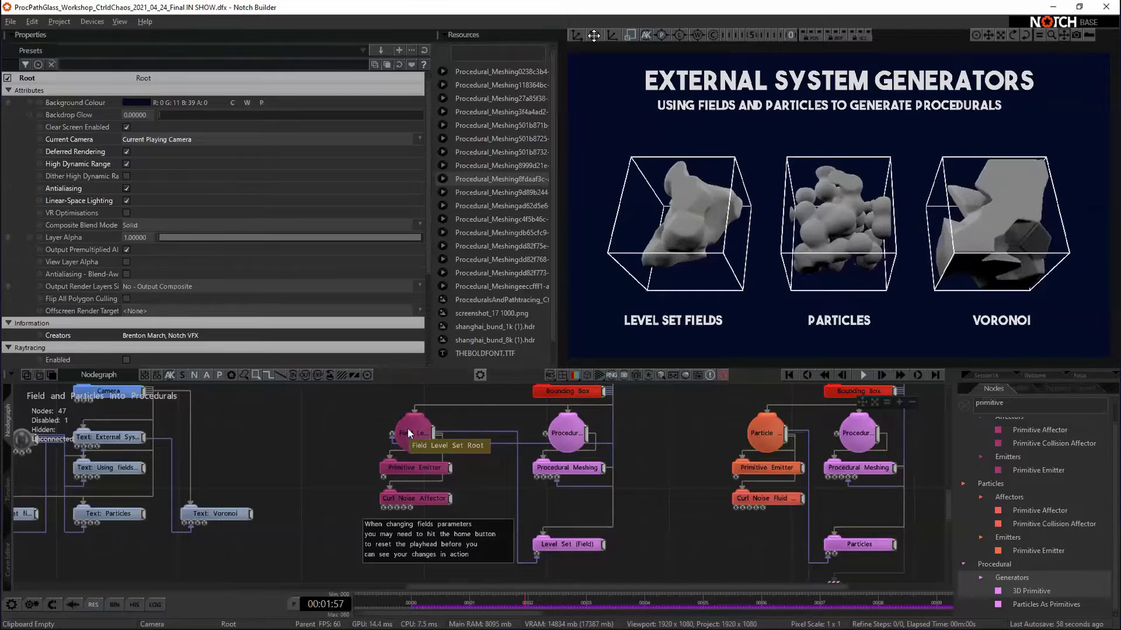
pyautogui.click(432, 467)
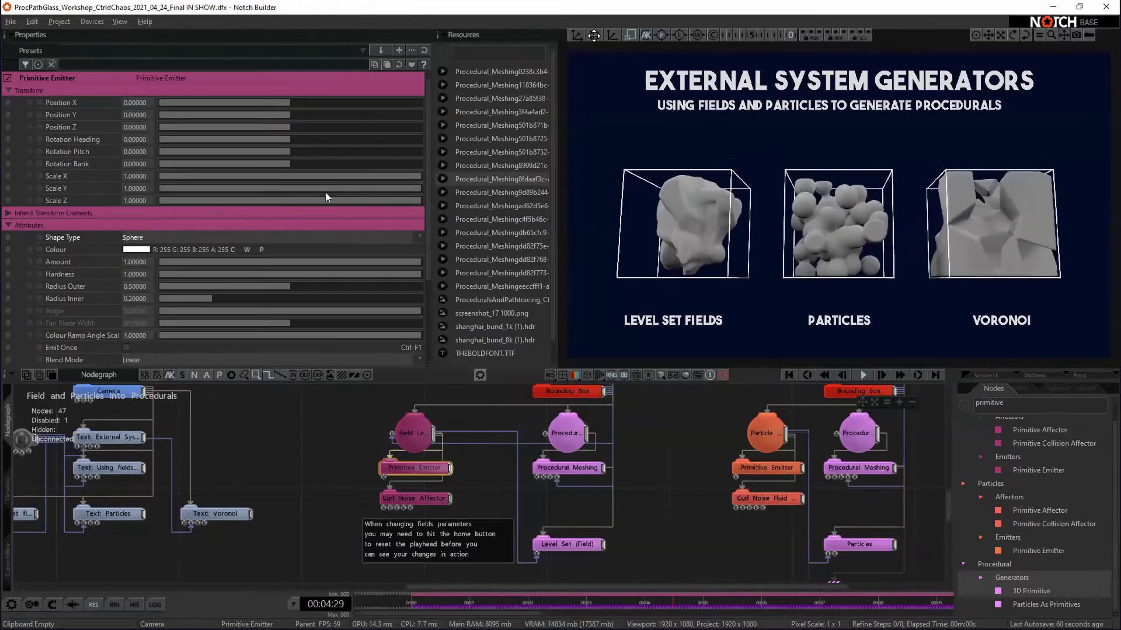
pyautogui.click(414, 498)
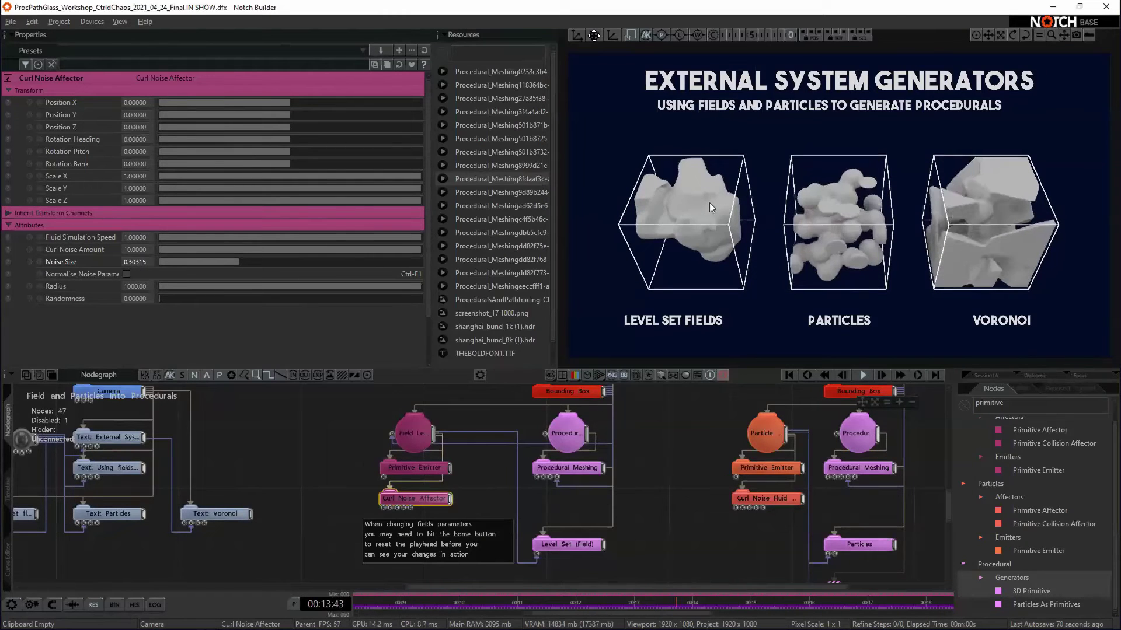
pyautogui.press('1')
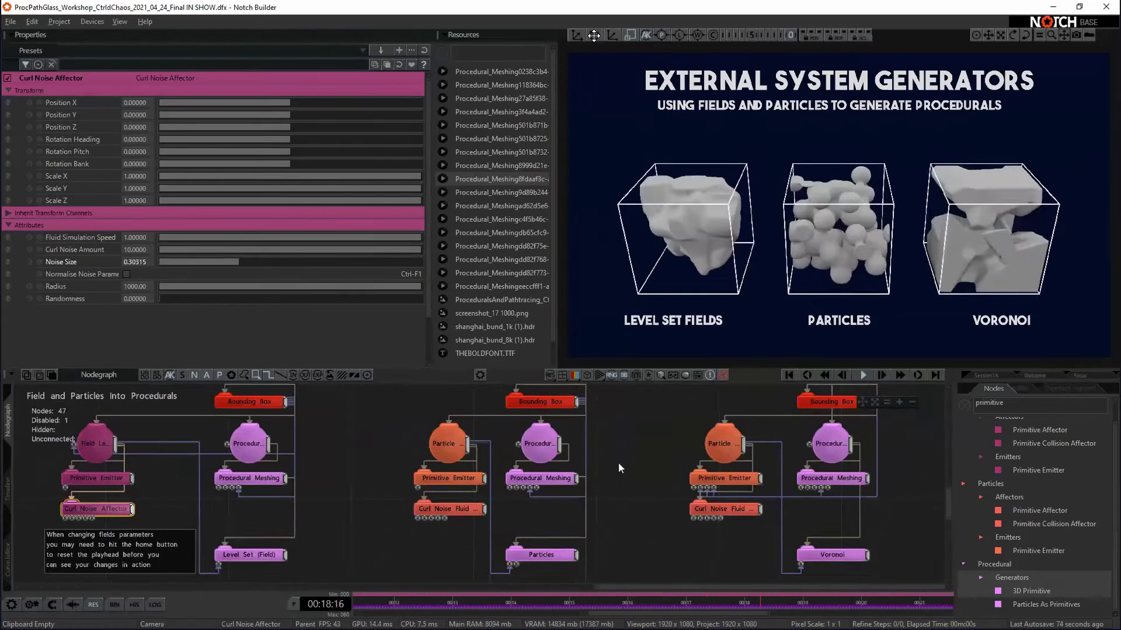
# Inspect the Particles generator in the particle blobs branch and disable it
pyautogui.keyDown('ctrl'); pyautogui.scroll(-2, 618, 463); pyautogui.keyUp('ctrl')
pyautogui.keyDown('ctrl'); pyautogui.scroll(3, 578, 458); pyautogui.keyUp('ctrl')
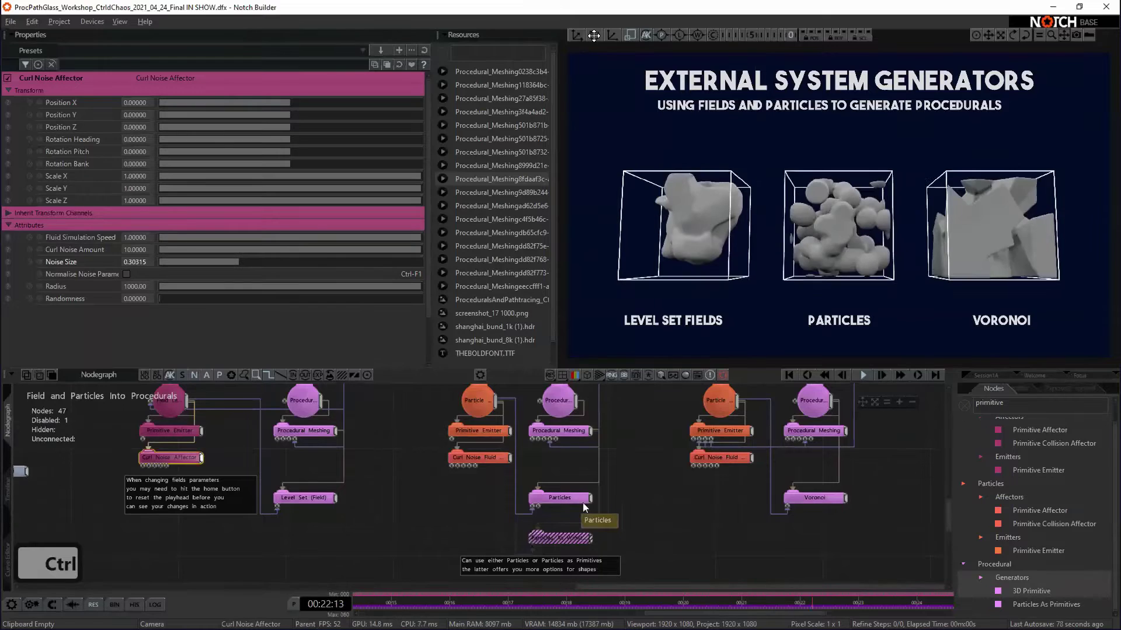
pyautogui.click(590, 503)
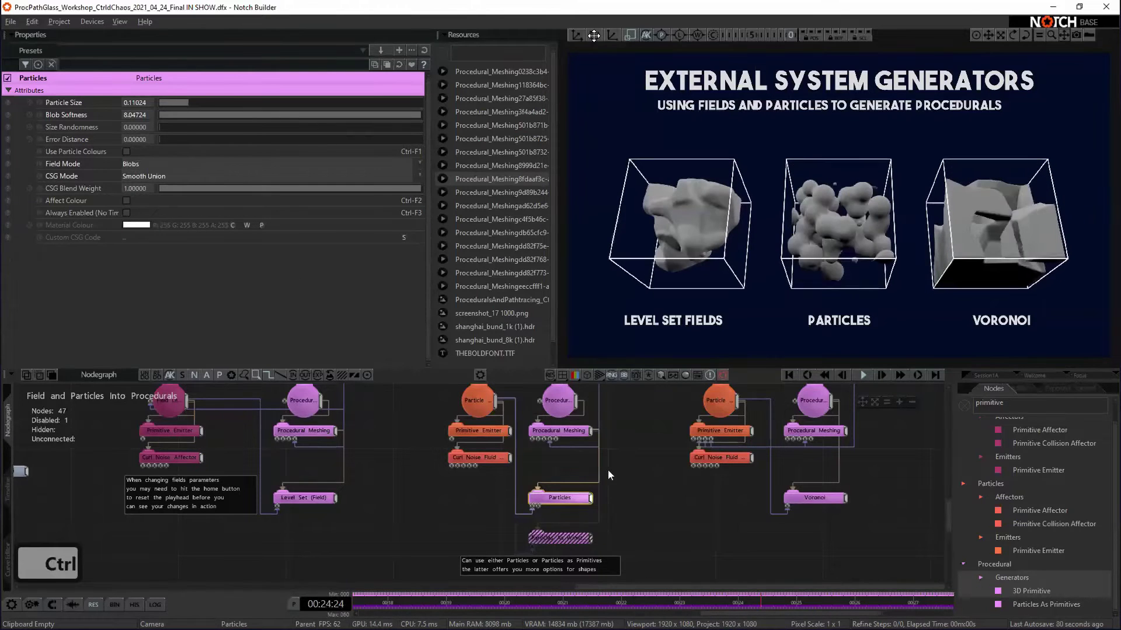
pyautogui.moveTo(645, 496); pyautogui.dragTo(636, 461, button='middle')
pyautogui.hotkey('ctrl', '1')
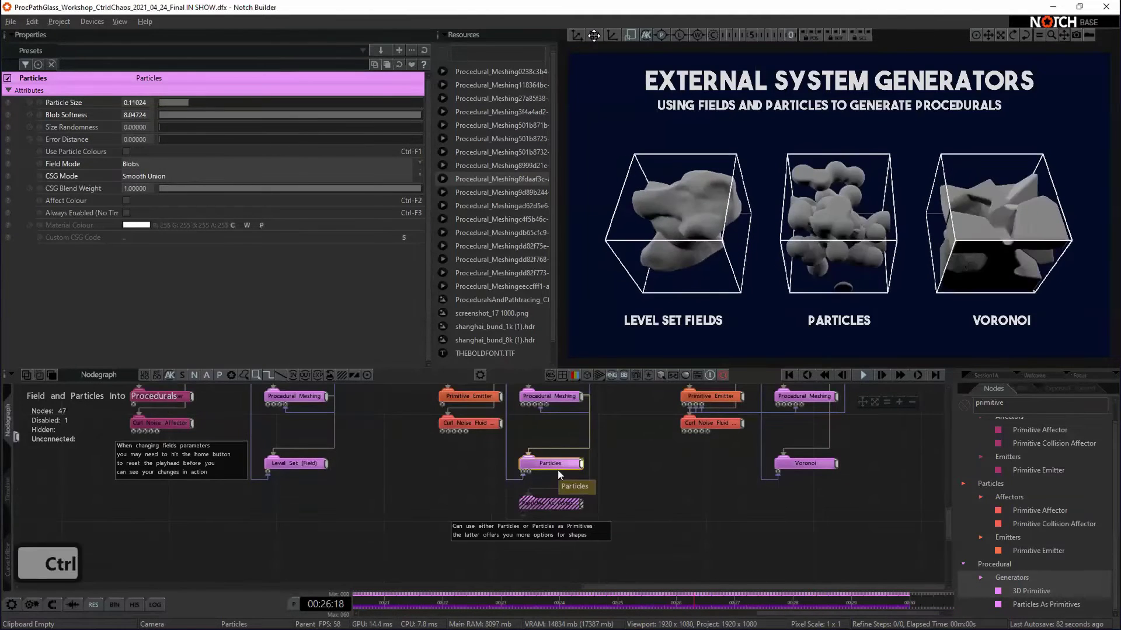
# Enable the Particles As Primitives generator and set its Primitive Type to Boxes
pyautogui.click(549, 503)
pyautogui.hotkey('ctrl', '1')
pyautogui.moveTo(629, 487); pyautogui.dragTo(625, 505, button='middle')
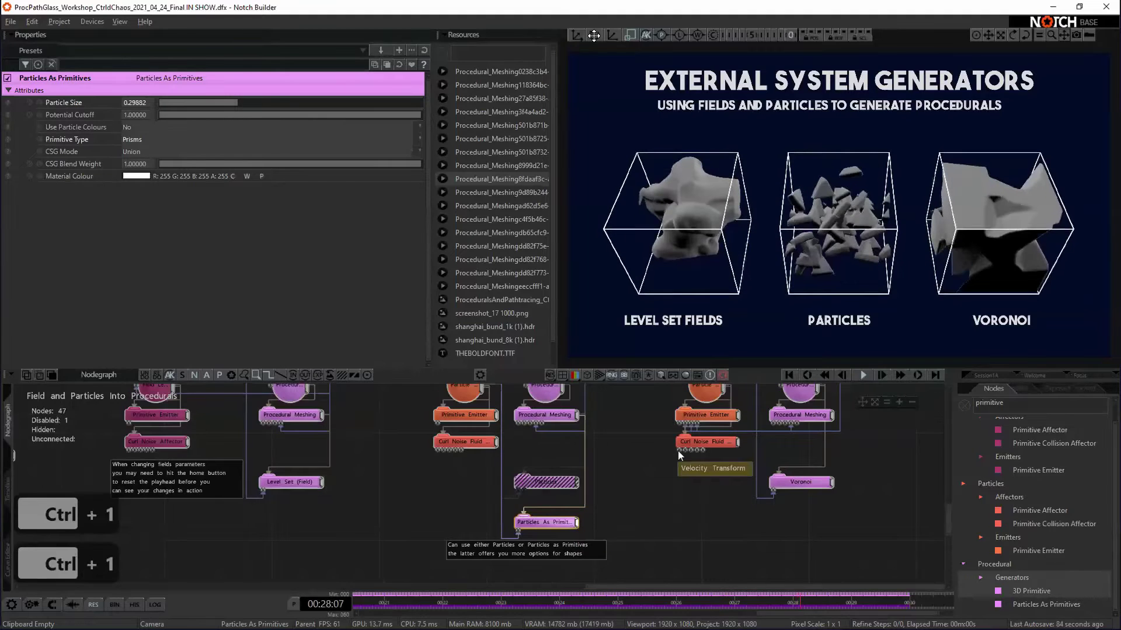
pyautogui.click(146, 140)
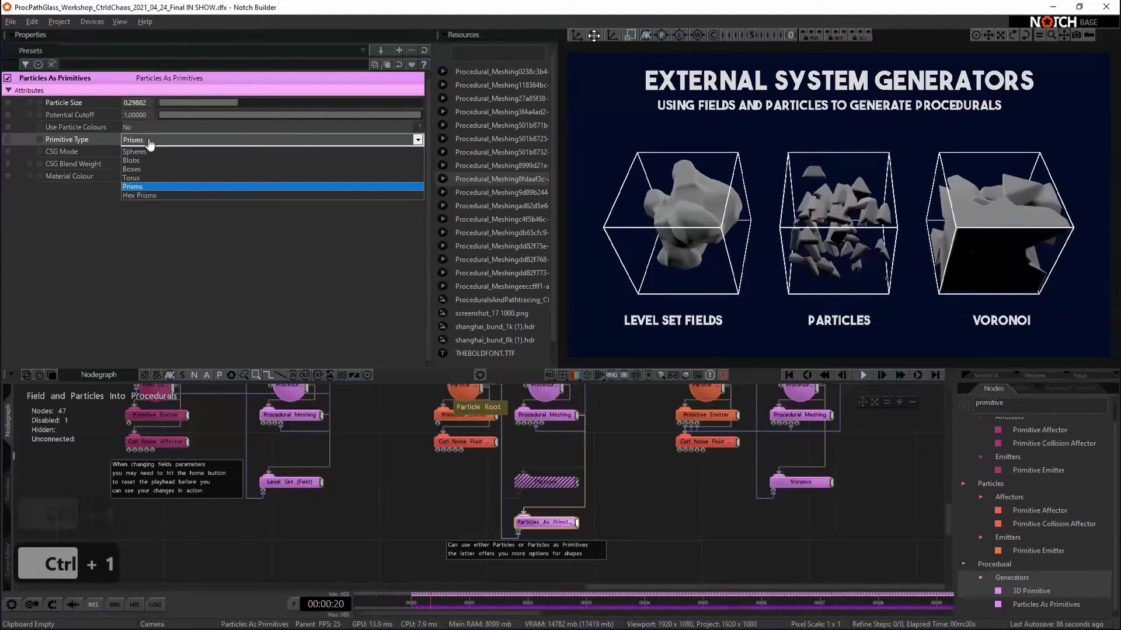
pyautogui.click(161, 170)
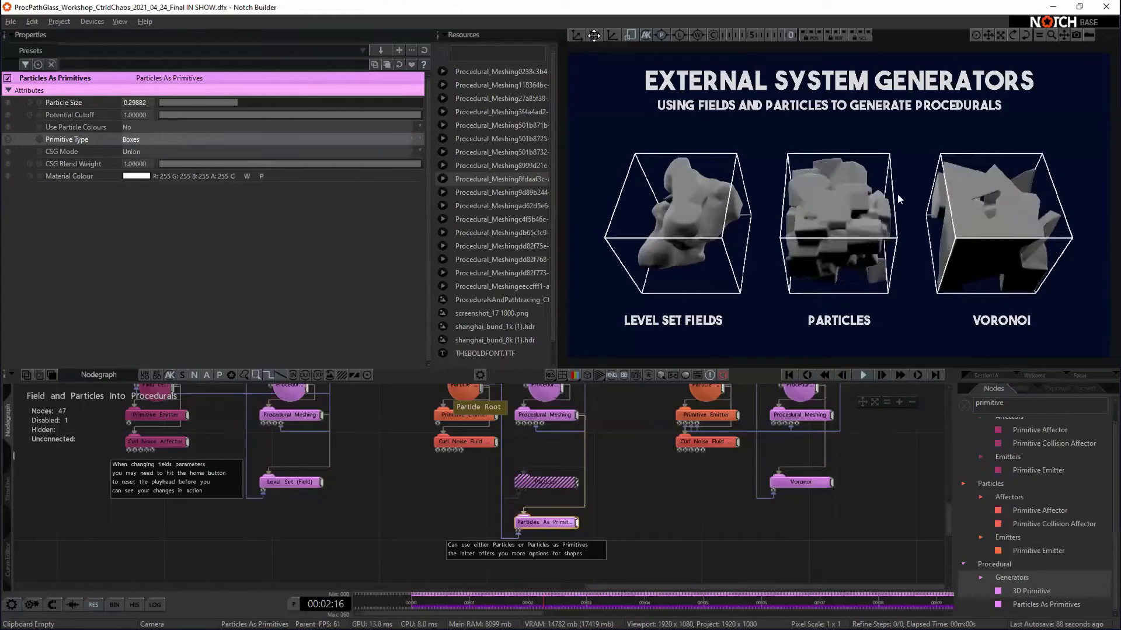
# Inspect the Particle Root and Curl Noise Fluid Affector attributes in the particle blobs branch
pyautogui.moveTo(654, 403); pyautogui.dragTo(600, 506, button='middle')
pyautogui.click(433, 464)
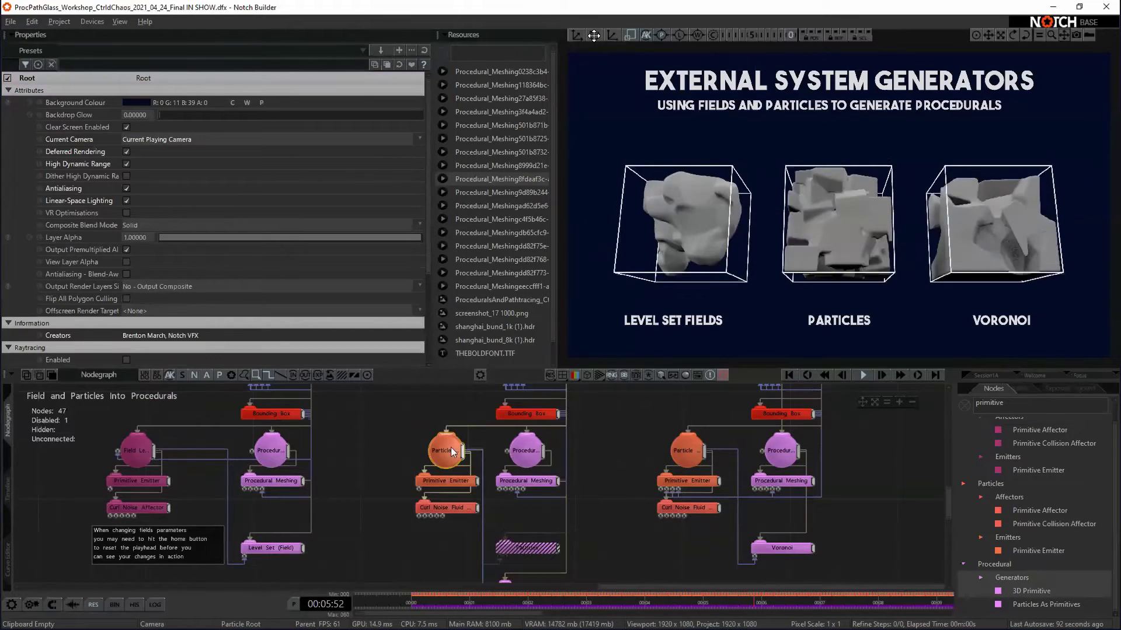
pyautogui.click(452, 451)
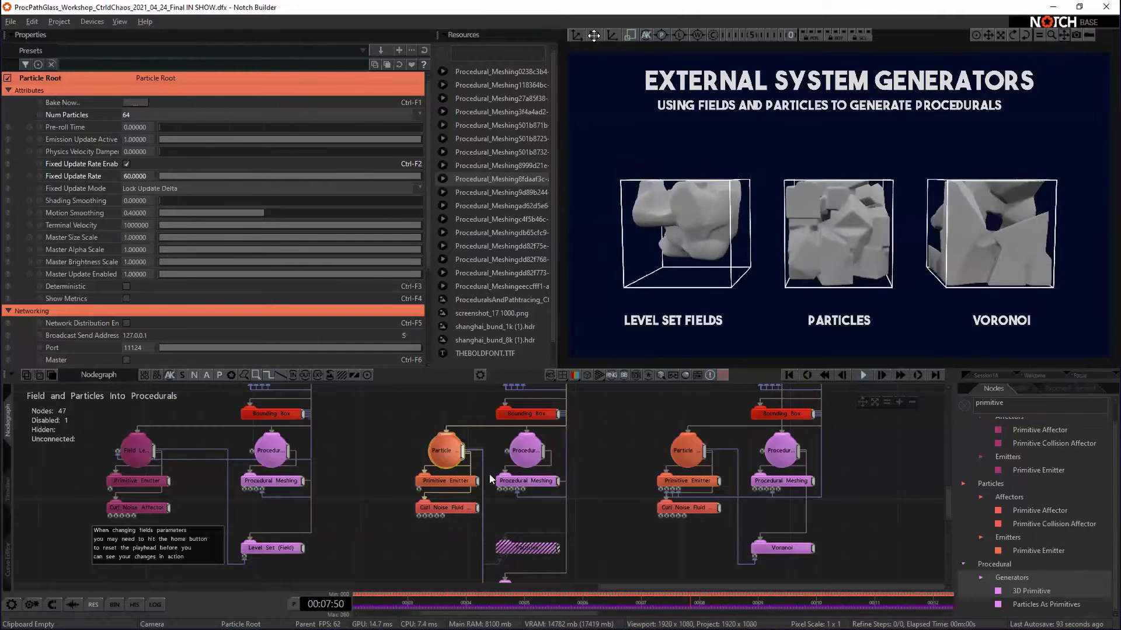
pyautogui.click(458, 508)
pyautogui.moveTo(610, 544); pyautogui.dragTo(602, 453, button='middle')
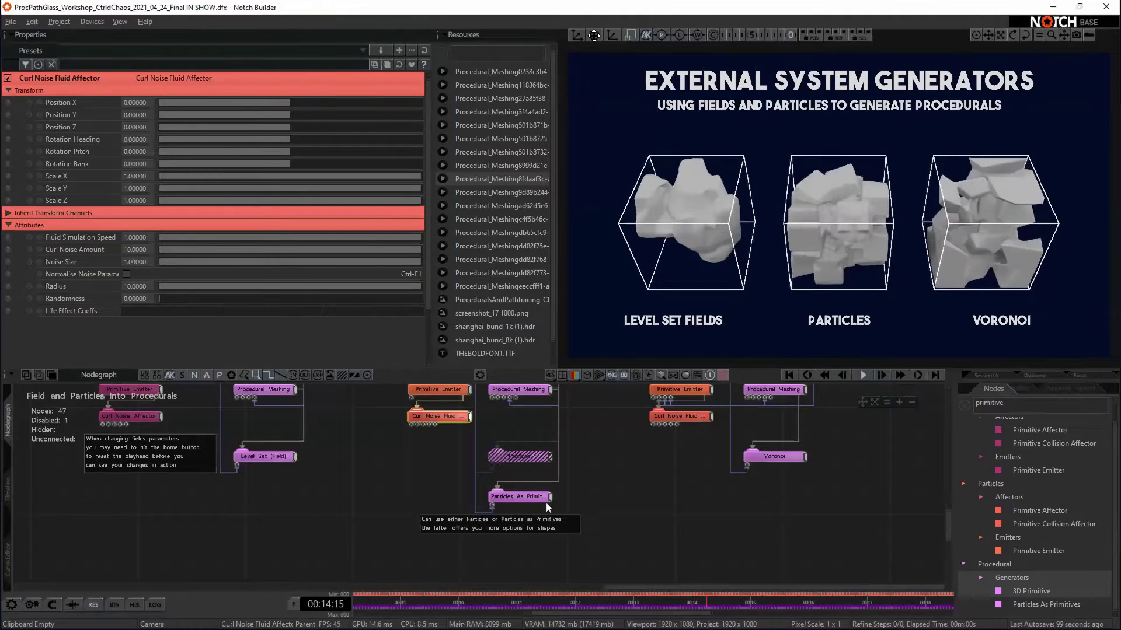
# Examine the Particles driving Voronoi branch and the attributes of its Voronoi generator
pyautogui.moveTo(542, 503); pyautogui.dragTo(673, 551, button='middle')
pyautogui.keyDown('ctrl'); pyautogui.scroll(-3, 639, 475); pyautogui.keyUp('ctrl')
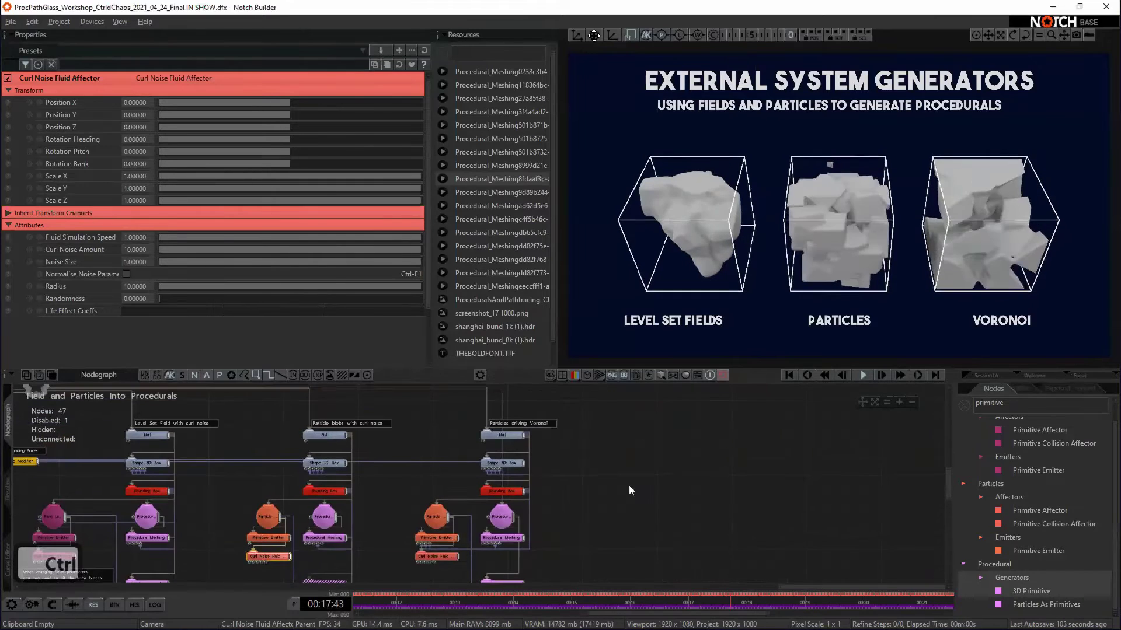
pyautogui.moveTo(629, 485); pyautogui.dragTo(658, 503, button='middle')
pyautogui.press('space')
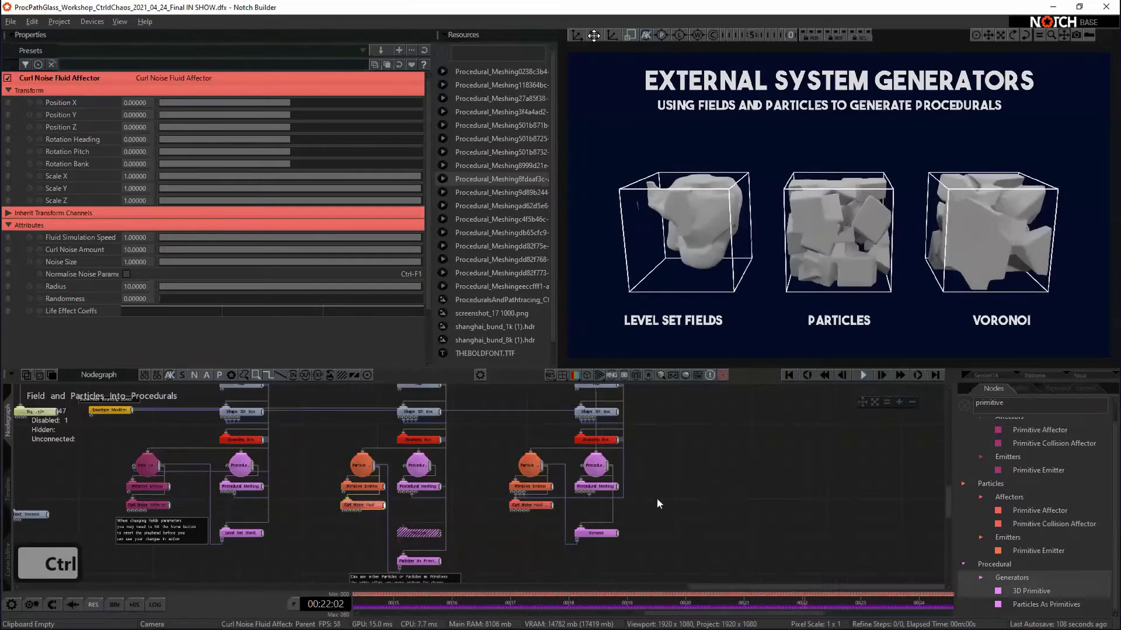
pyautogui.keyDown('ctrl'); pyautogui.scroll(2, 656, 498); pyautogui.keyUp('ctrl')
pyautogui.moveTo(810, 519); pyautogui.dragTo(800, 492, button='middle')
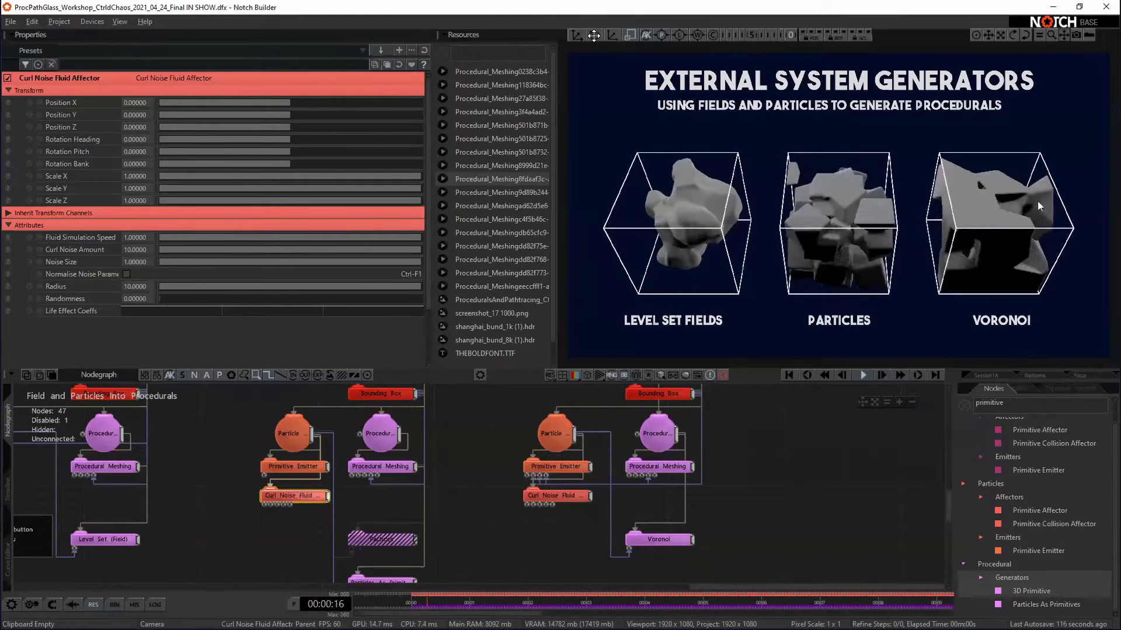
pyautogui.click(859, 440)
pyautogui.moveTo(698, 532); pyautogui.dragTo(669, 538)
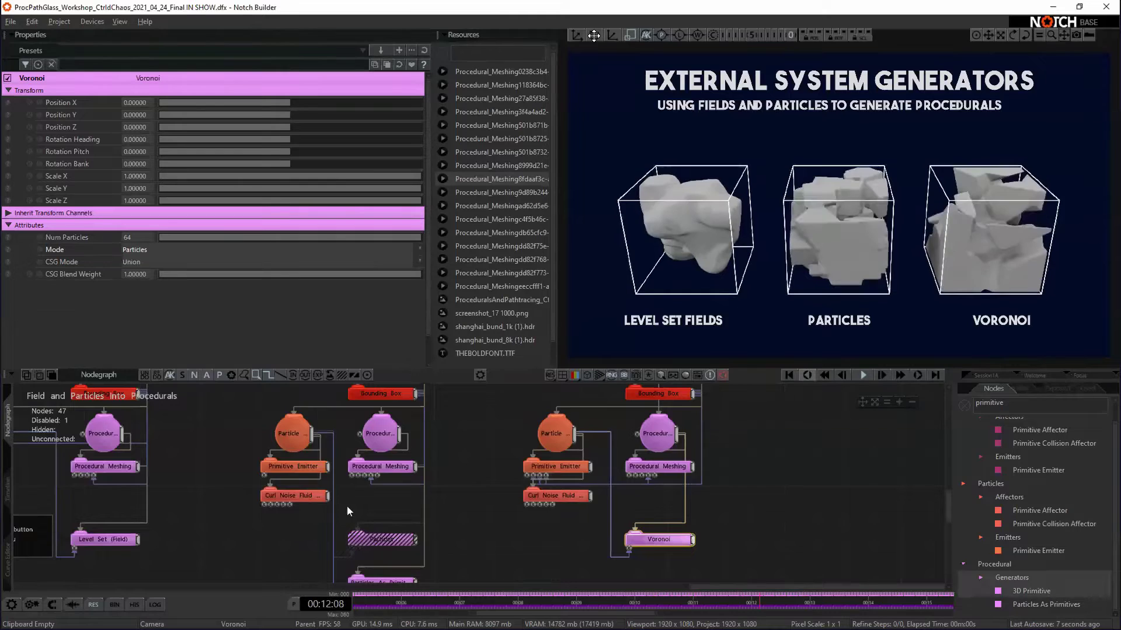
# Solo the Procedurals OUT to Fields, Particles and Cloners layer in the timeline and show its nodegraph
pyautogui.press('F3')
pyautogui.press('F1')
pyautogui.press('F2')
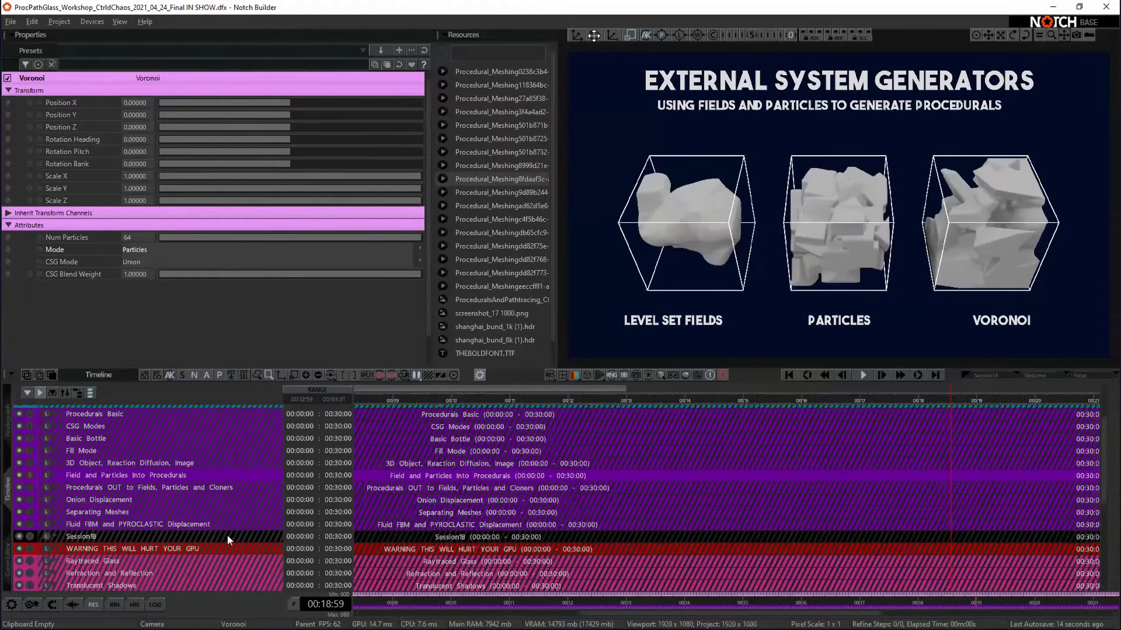
pyautogui.click(455, 488)
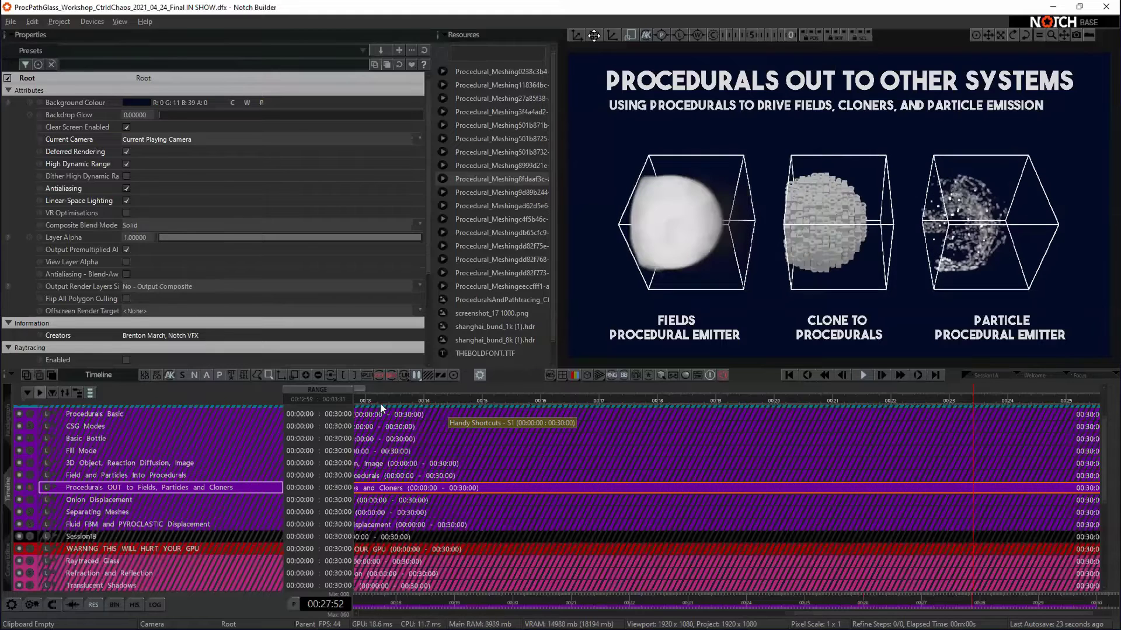
pyautogui.press('F1')
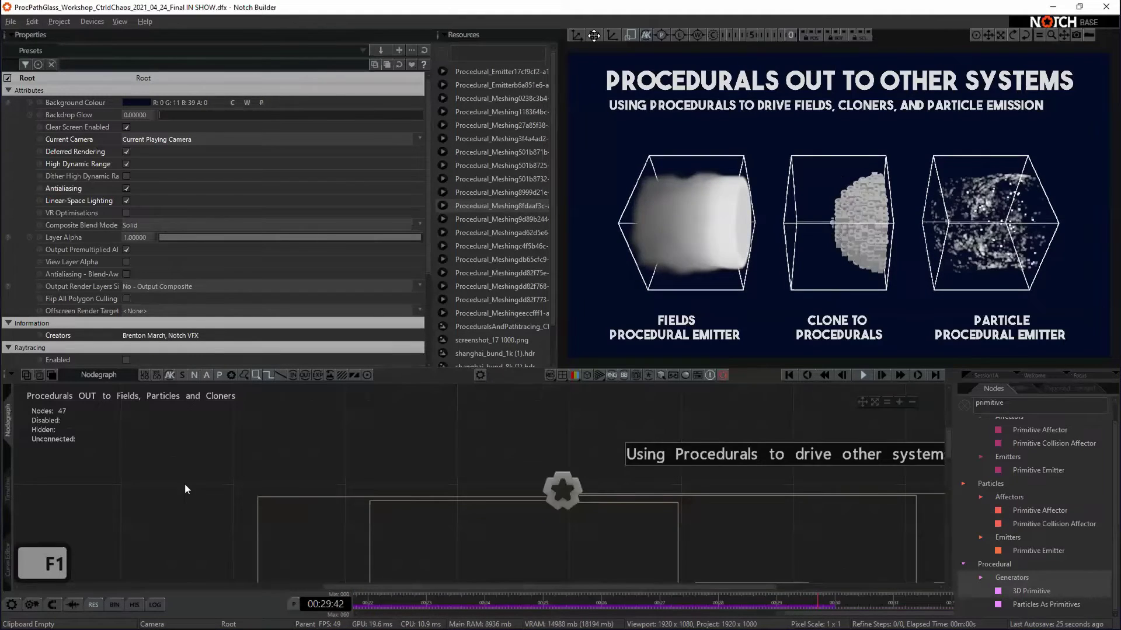
# Inspect the first branch's Procedural Root and 3D Primitive, plus the Math Modifier that moves the sphere side to side
pyautogui.scroll(-3, 377, 453)
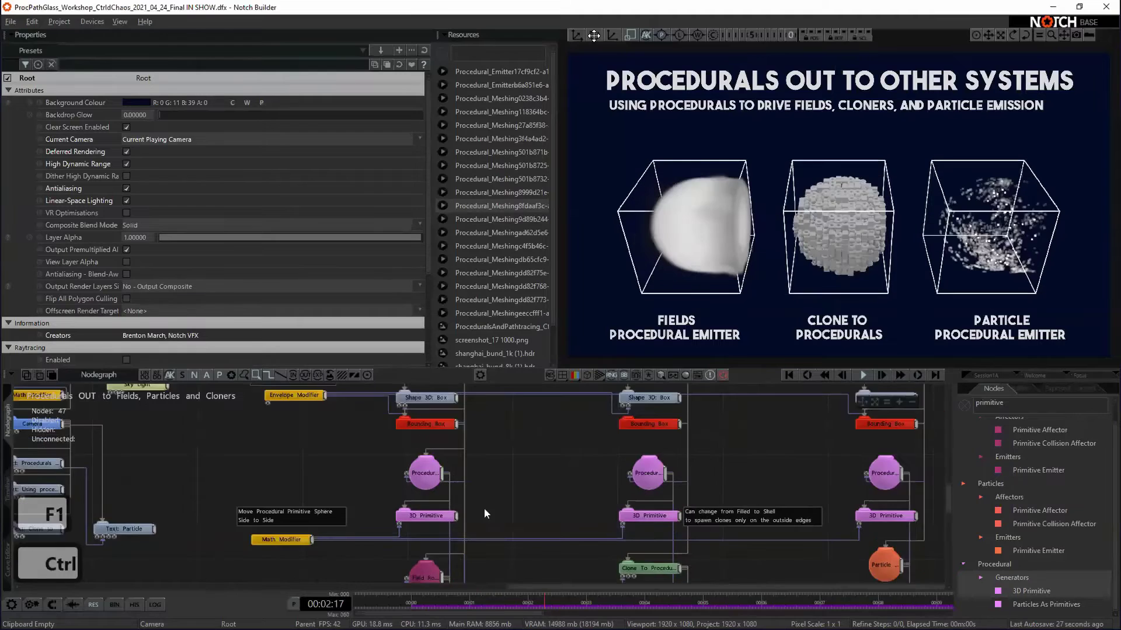
pyautogui.moveTo(547, 510); pyautogui.dragTo(556, 482, button='middle')
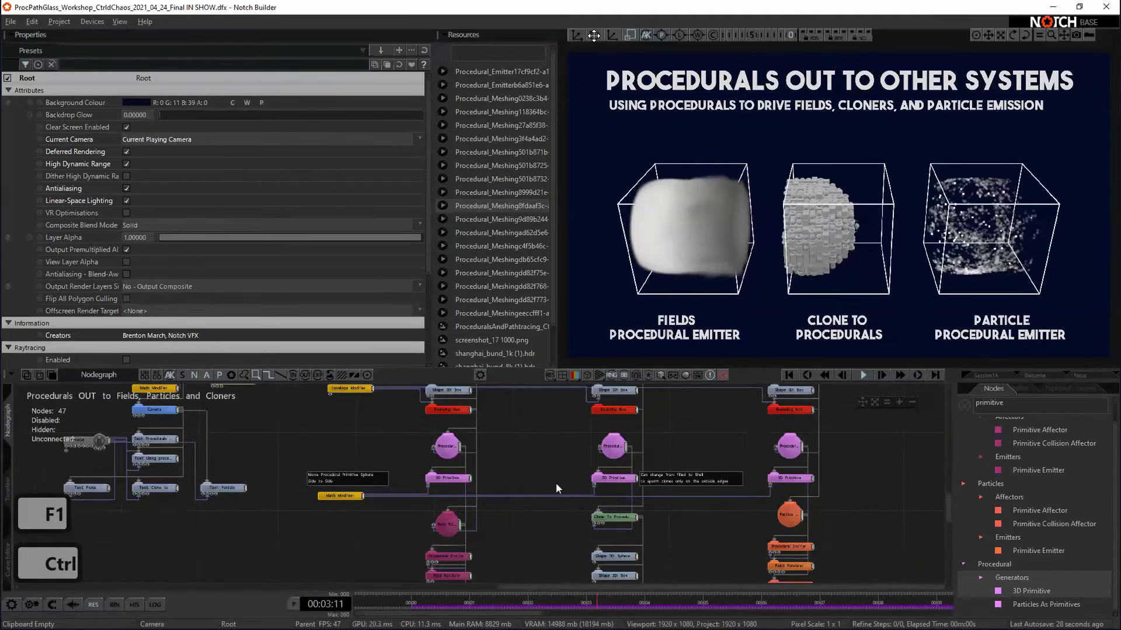
pyautogui.click(447, 448)
pyautogui.click(448, 478)
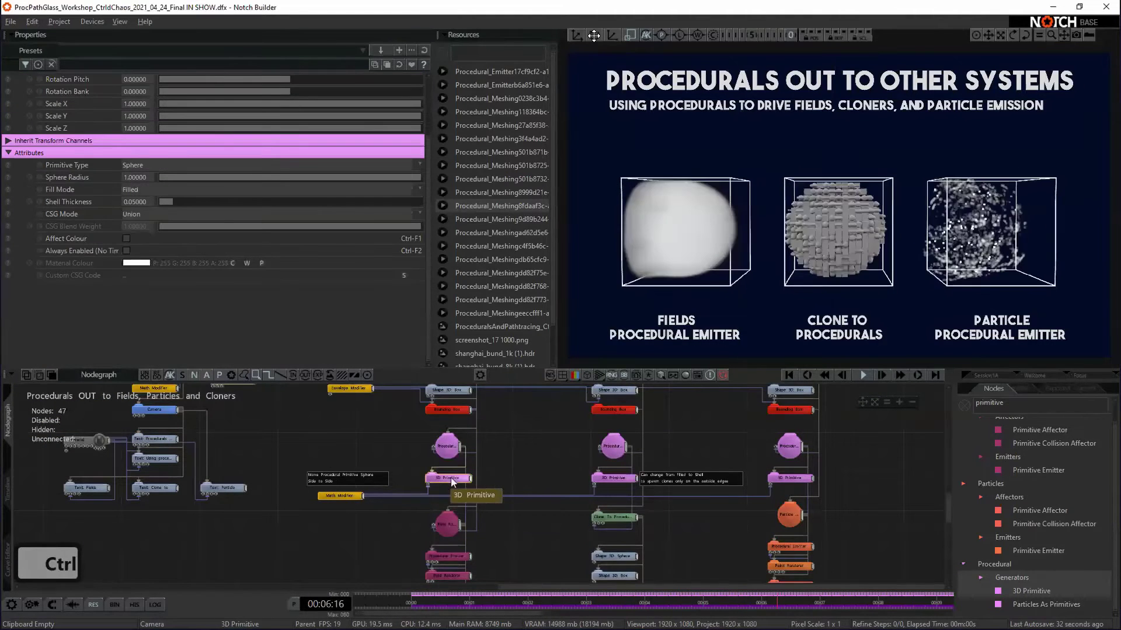
pyautogui.click(330, 499)
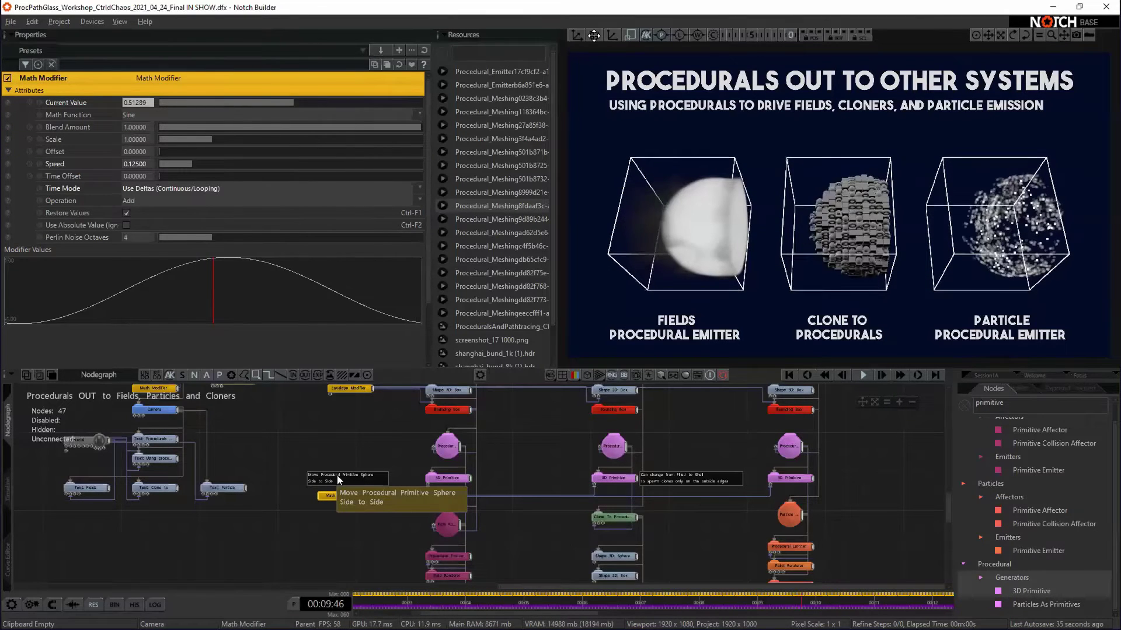
pyautogui.click(548, 486)
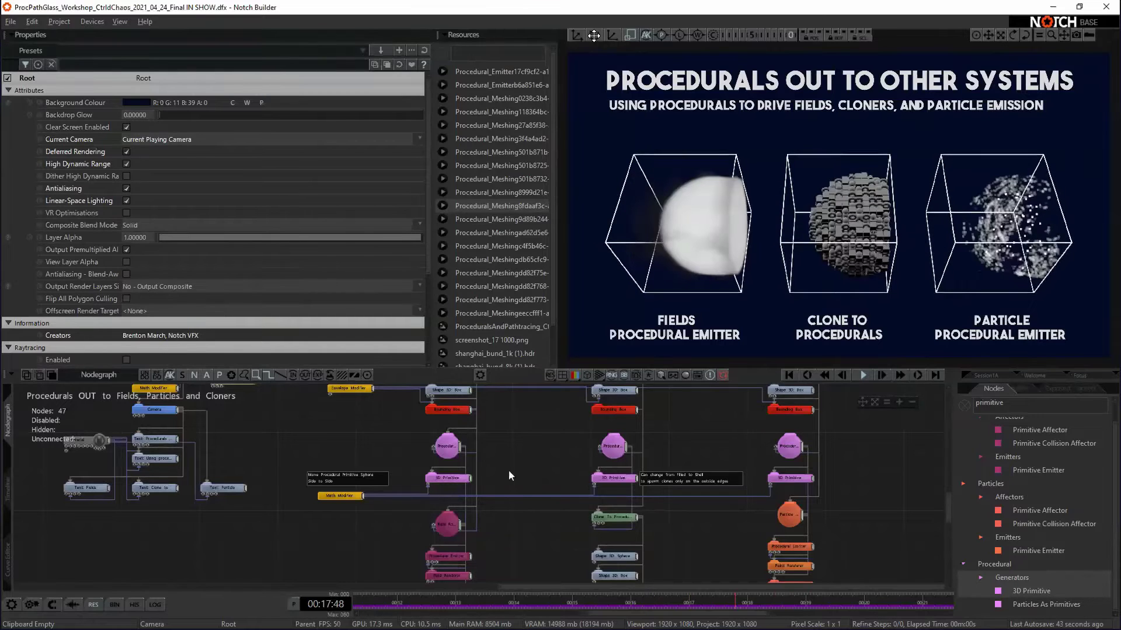
# Inspect the Field Renderer, Procedural Emitter and Field Root attributes in the fields branch
pyautogui.moveTo(513, 546); pyautogui.dragTo(433, 418, button='middle')
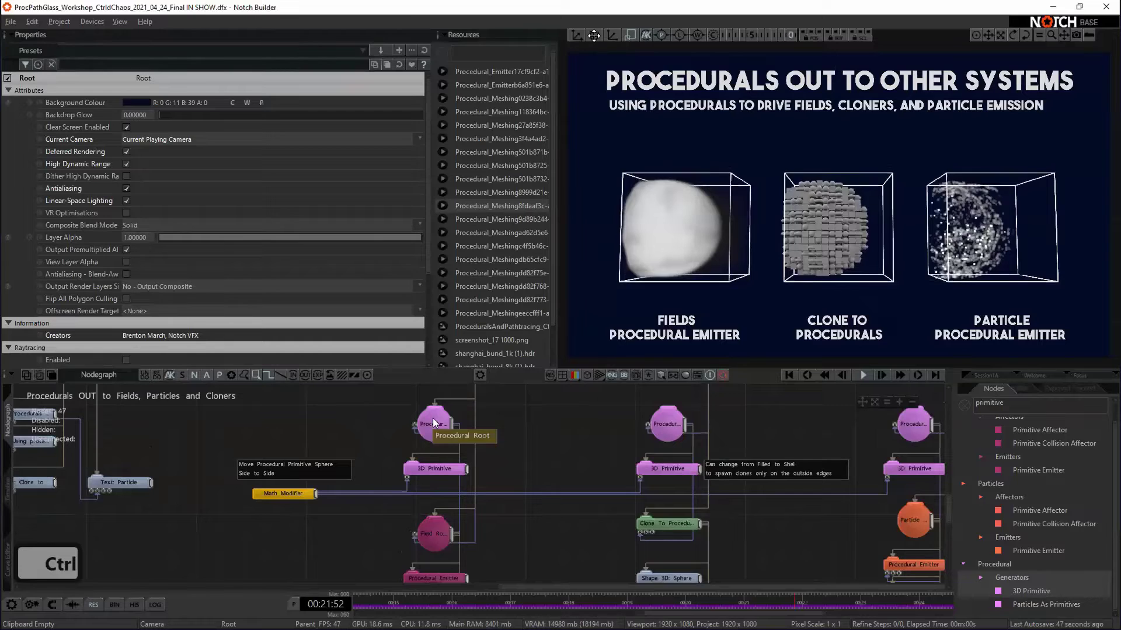
pyautogui.moveTo(562, 547); pyautogui.dragTo(565, 444, button='middle')
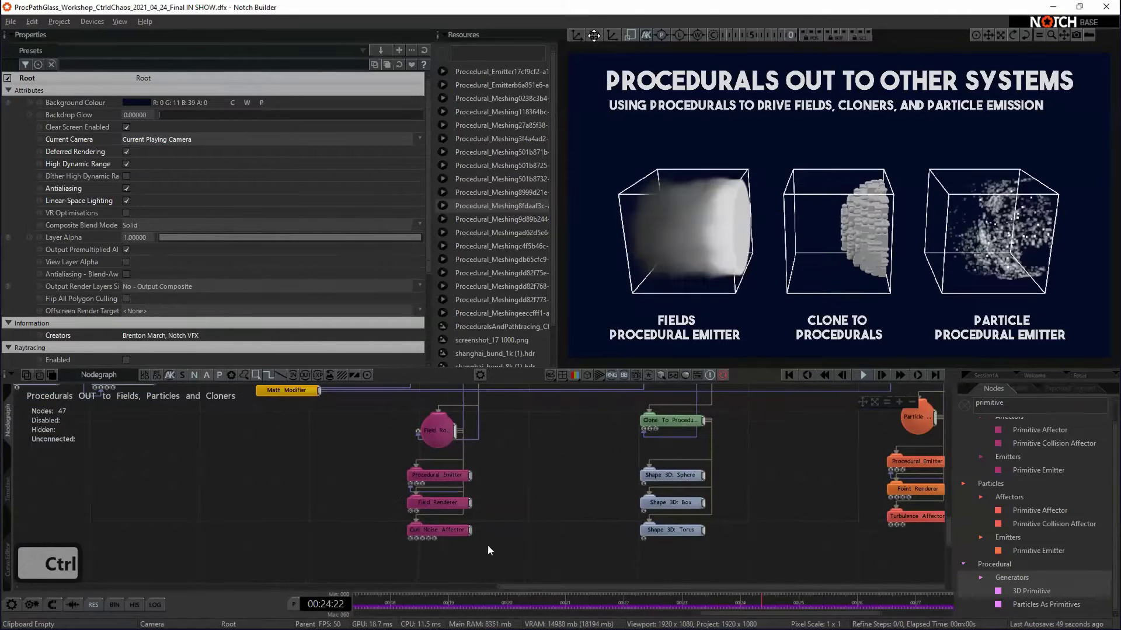
pyautogui.click(447, 503)
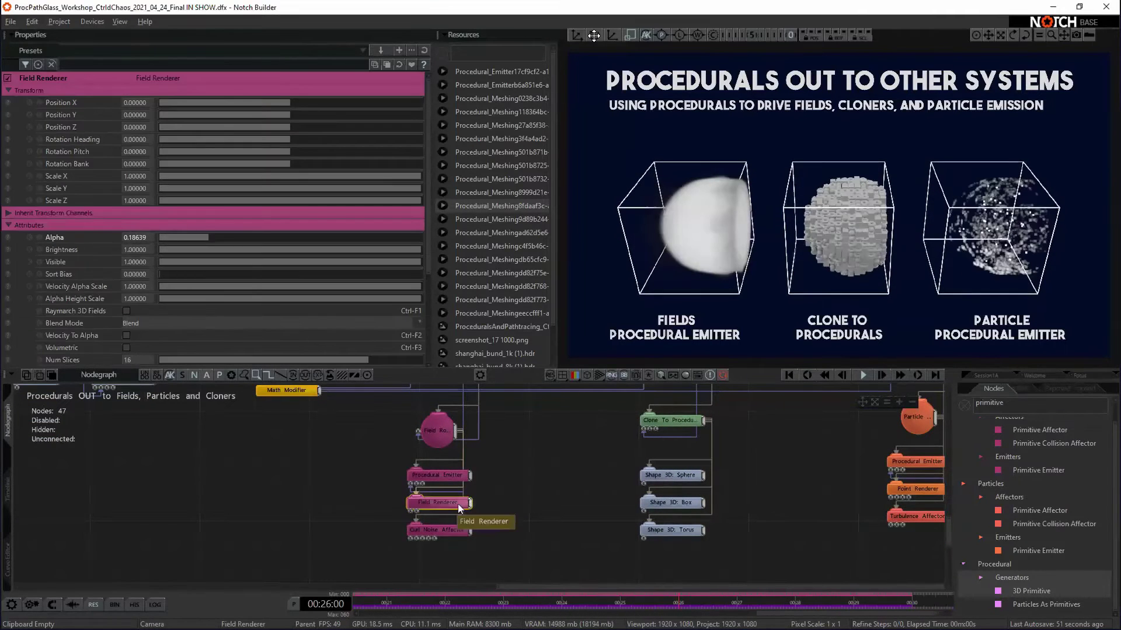
pyautogui.click(440, 475)
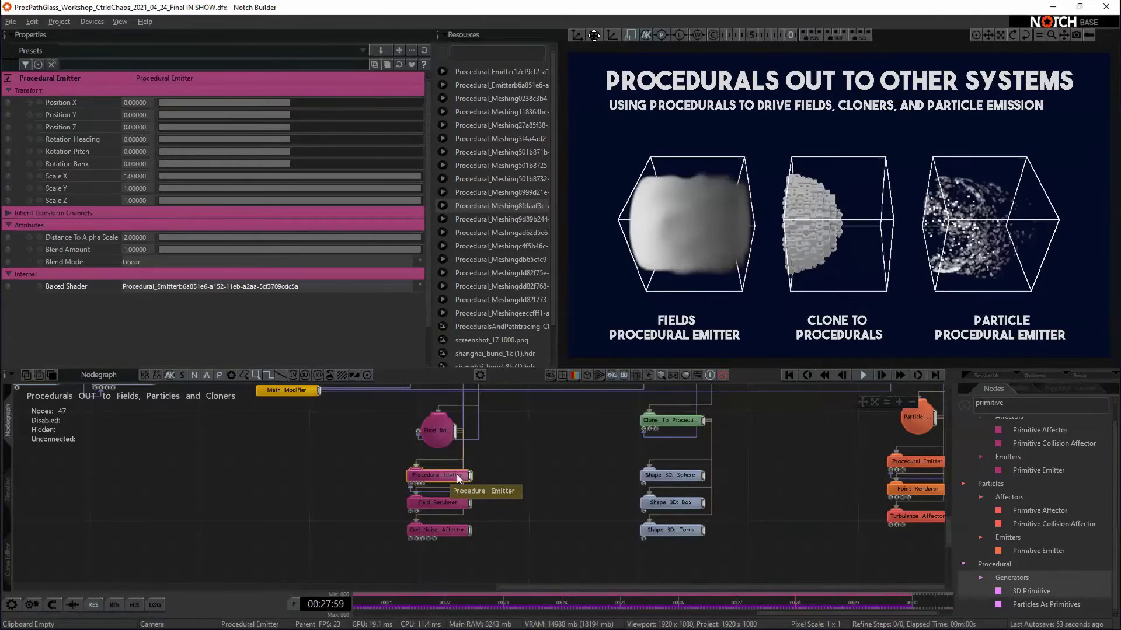
pyautogui.click(439, 435)
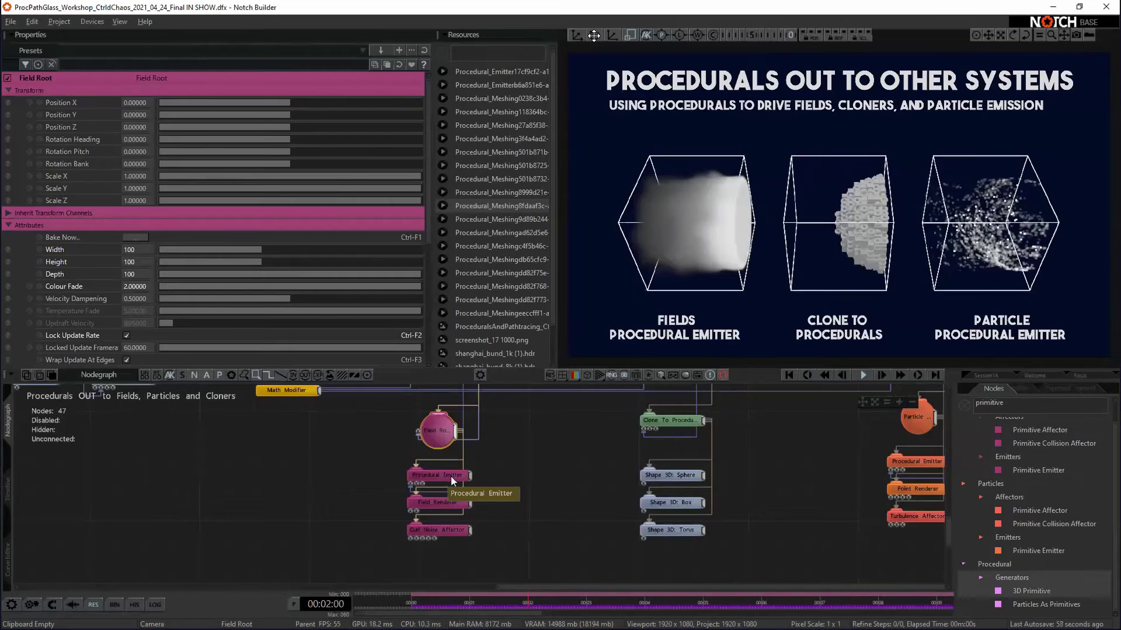
# Pull the fields branch's Procedural Emitter aside to show its connections, put it back, and inspect the Field Renderer and Curl Noise Affector
pyautogui.moveTo(450, 477); pyautogui.dragTo(574, 463)
pyautogui.moveTo(546, 482); pyautogui.dragTo(489, 511, button='middle')
pyautogui.scroll(-1, 489, 506)
pyautogui.scroll(2, 489, 511)
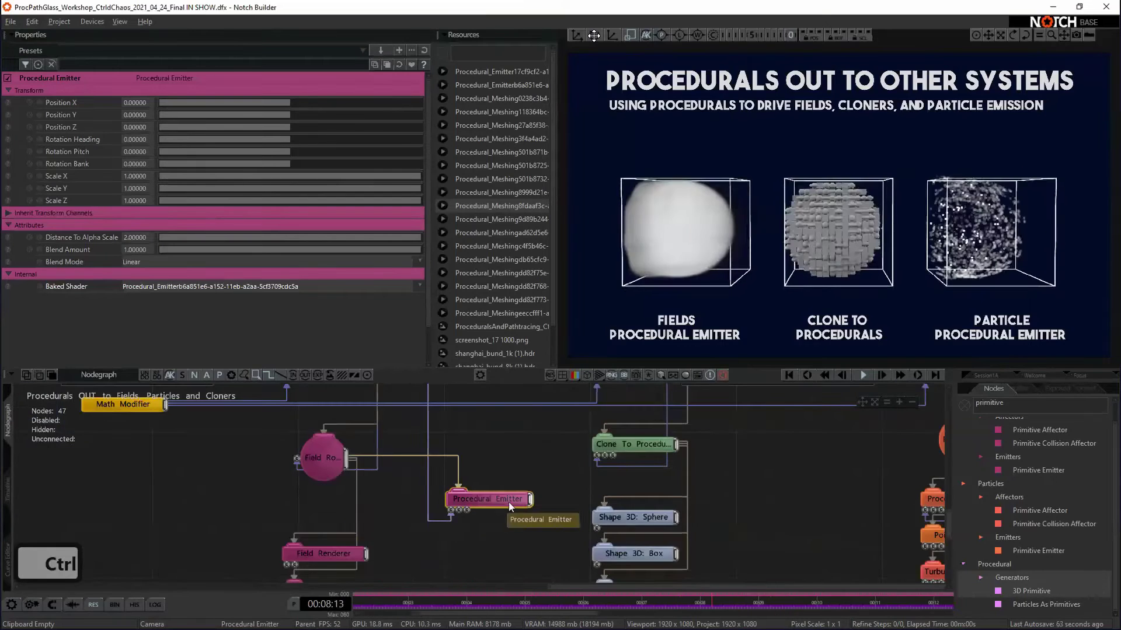
pyautogui.moveTo(509, 502); pyautogui.dragTo(370, 533)
pyautogui.moveTo(370, 534); pyautogui.dragTo(400, 474, button='middle')
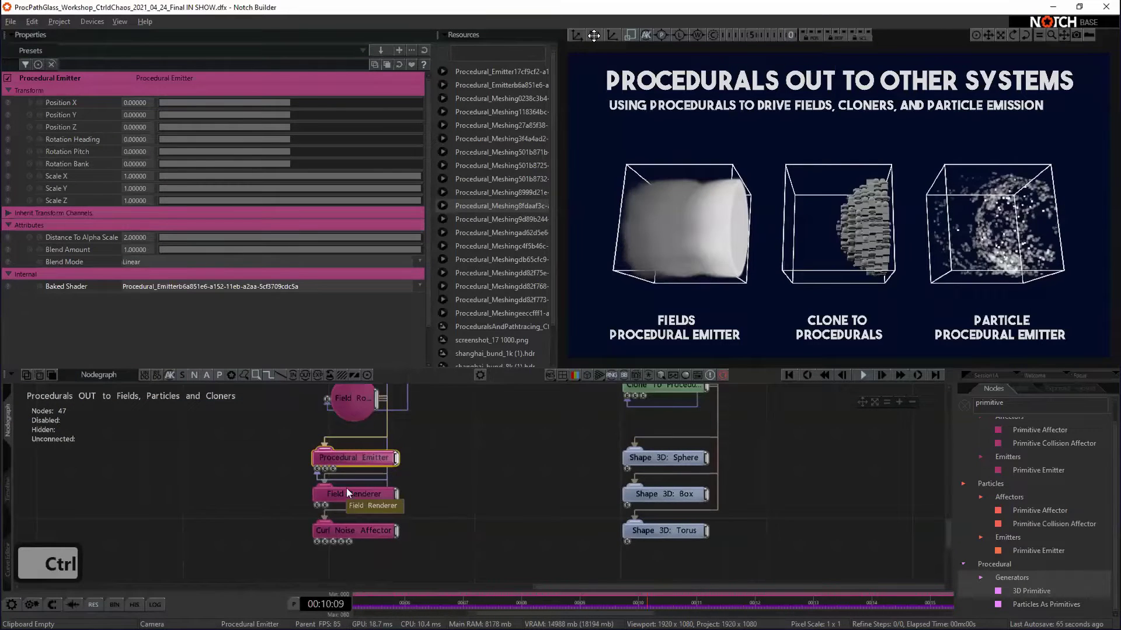
pyautogui.click(350, 493)
pyautogui.click(363, 531)
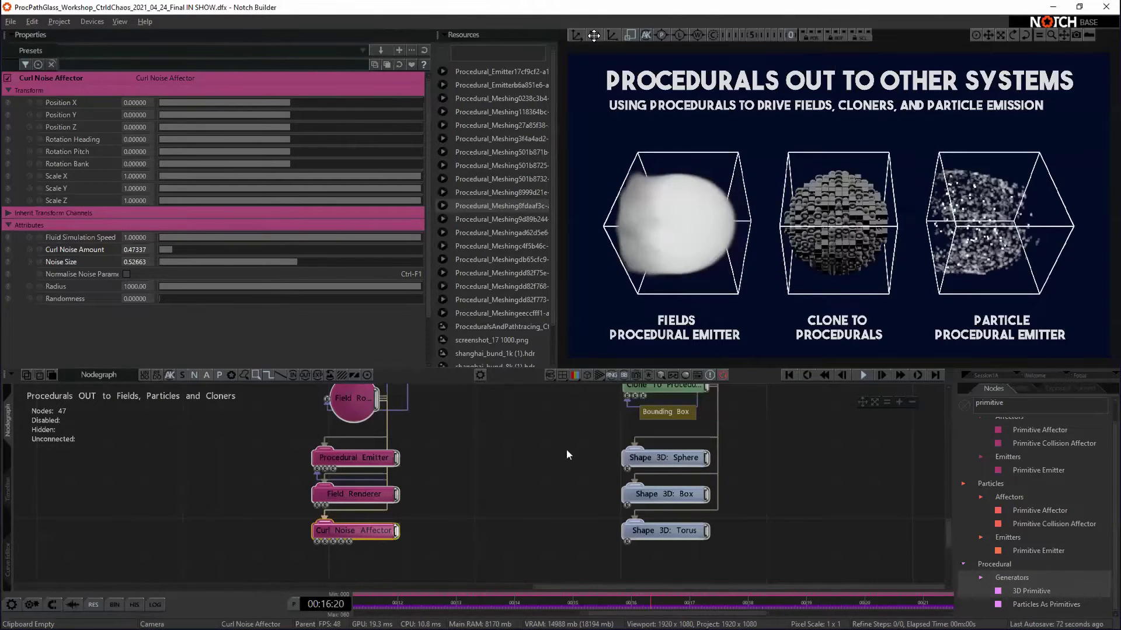
# Inspect the attributes of the Clone To Procedurals node in the middle branch
pyautogui.moveTo(566, 449); pyautogui.dragTo(443, 531, button='middle')
pyautogui.keyDown('ctrl'); pyautogui.scroll(-5, 596, 475); pyautogui.keyUp('ctrl')
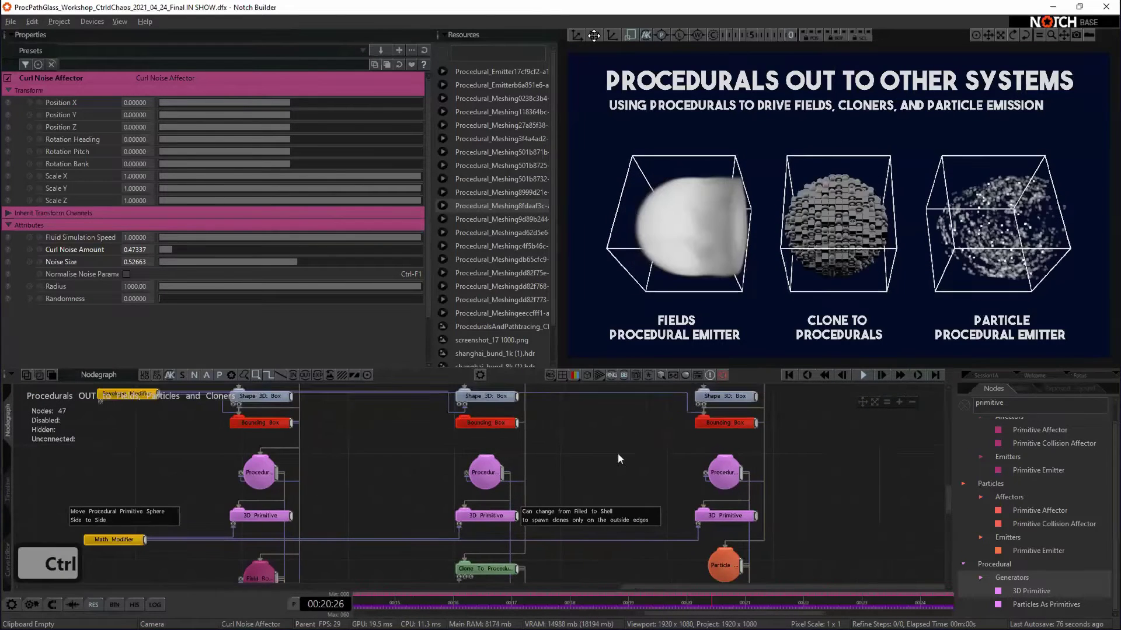
pyautogui.moveTo(478, 432); pyautogui.dragTo(506, 430, button='middle')
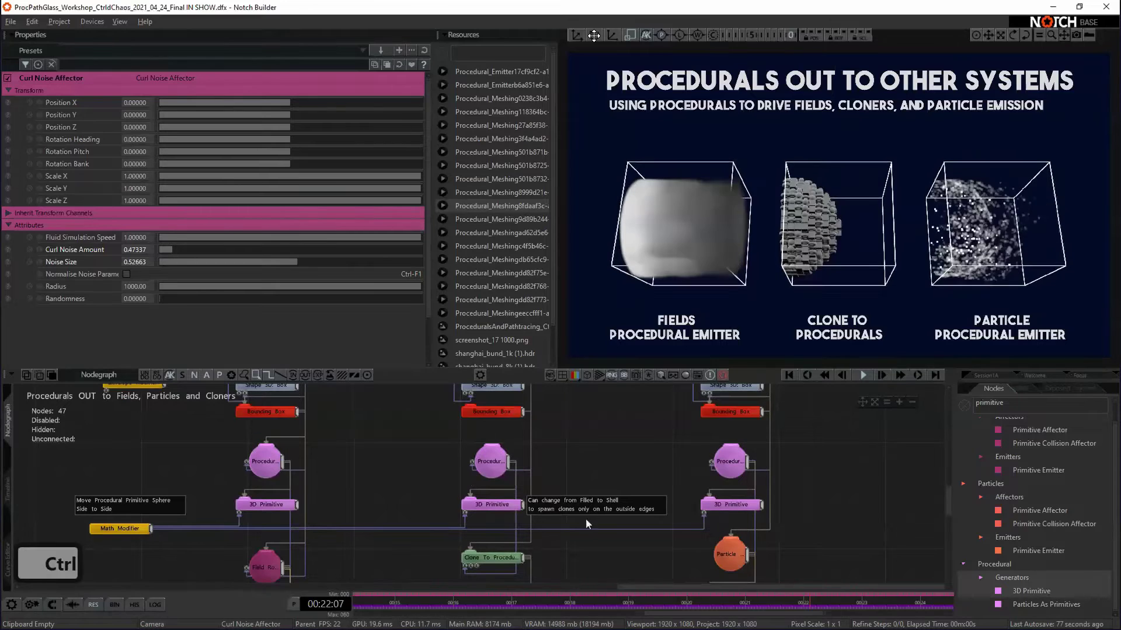
pyautogui.scroll(-3, 625, 474)
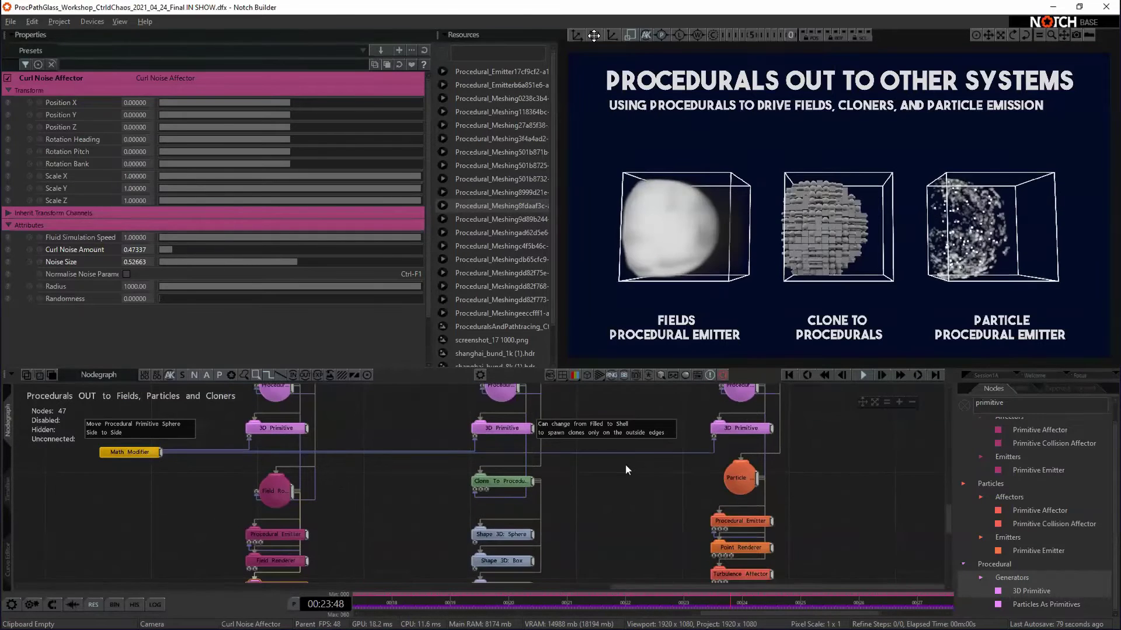
pyautogui.keyDown('ctrl'); pyautogui.scroll(2, 501, 494); pyautogui.keyUp('ctrl')
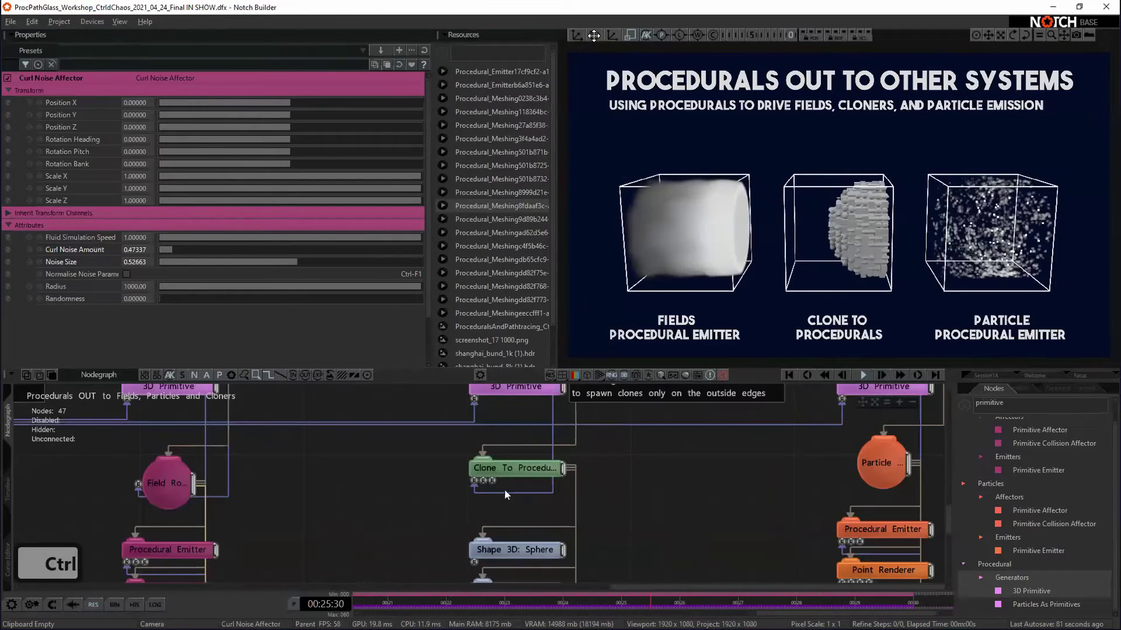
pyautogui.click(554, 469)
pyautogui.scroll(-3, 635, 436)
pyautogui.scroll(4, 618, 527)
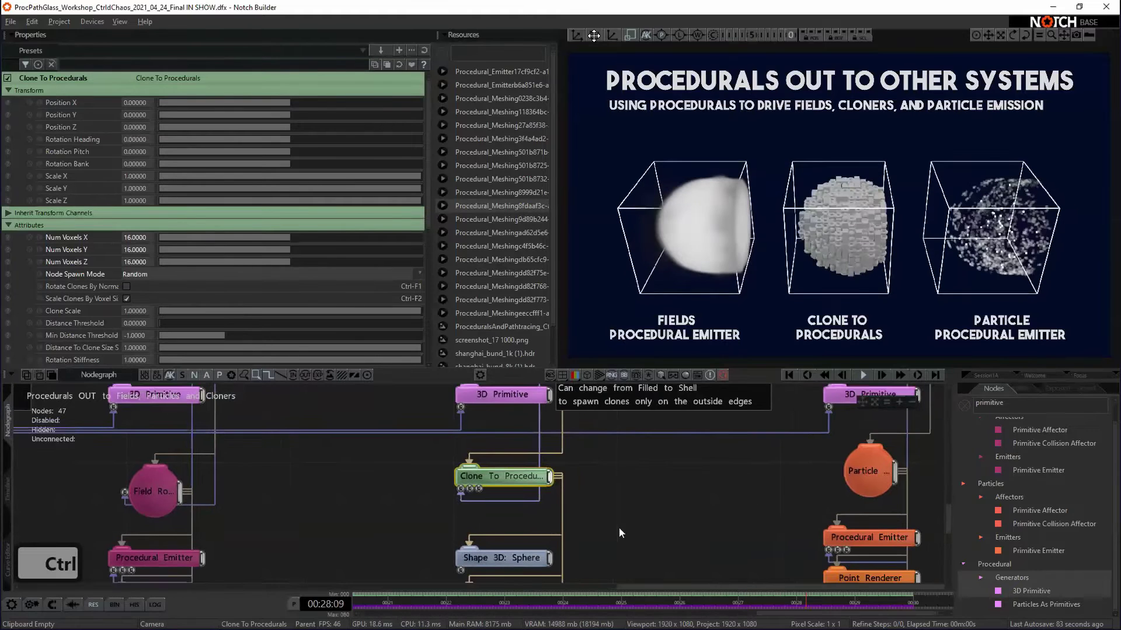
# Review the cloned sphere, box and torus shapes and the Filled to Shell note, and preview the scene full screen
pyautogui.scroll(-3, 614, 540)
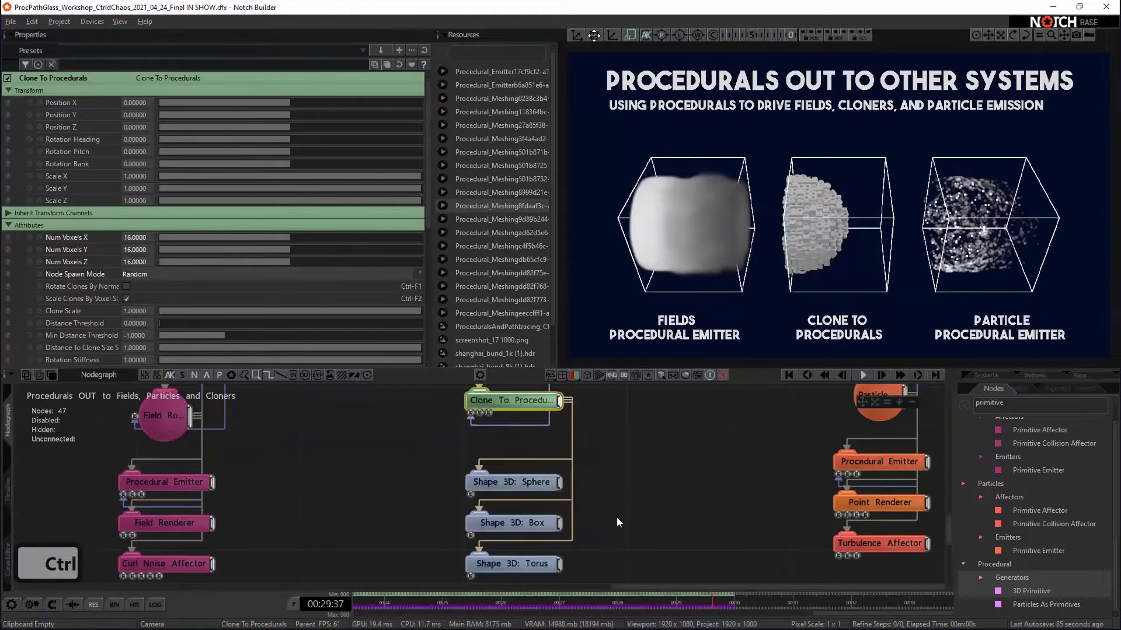
pyautogui.scroll(3, 636, 481)
pyautogui.keyDown('ctrl'); pyautogui.scroll(1, 637, 481); pyautogui.keyUp('ctrl')
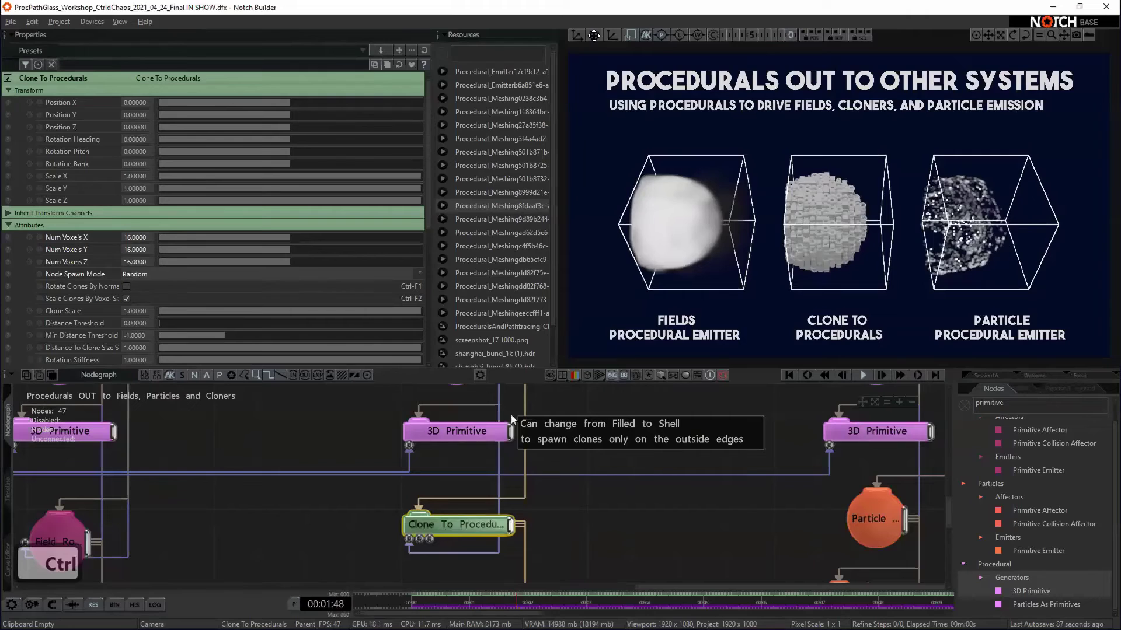
pyautogui.moveTo(578, 553); pyautogui.dragTo(544, 564, button='middle')
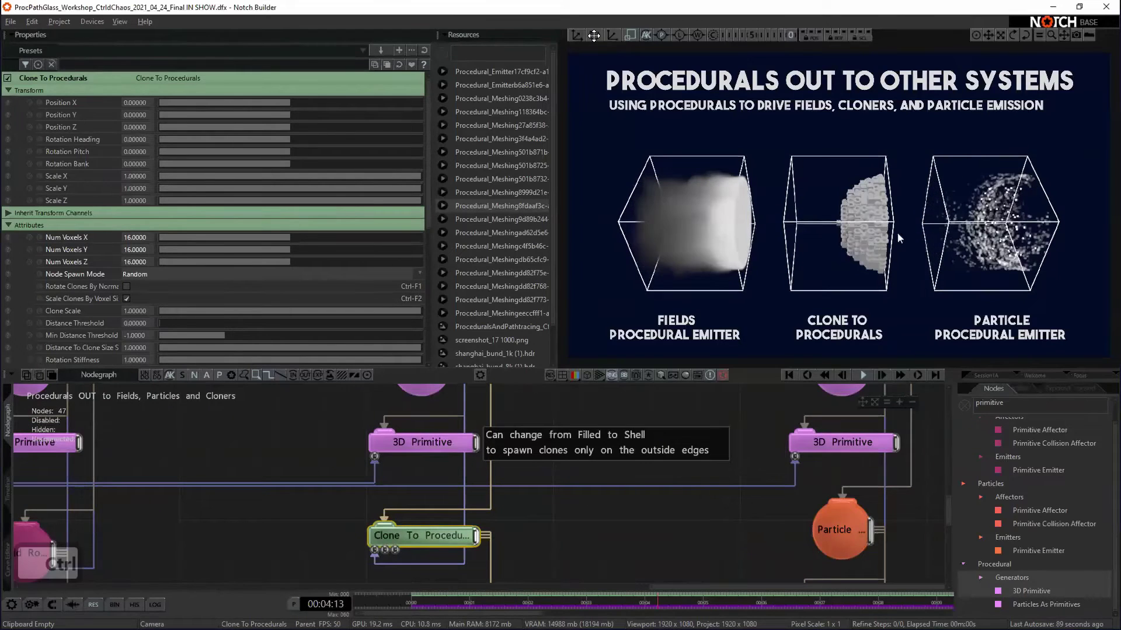
pyautogui.press('F9')
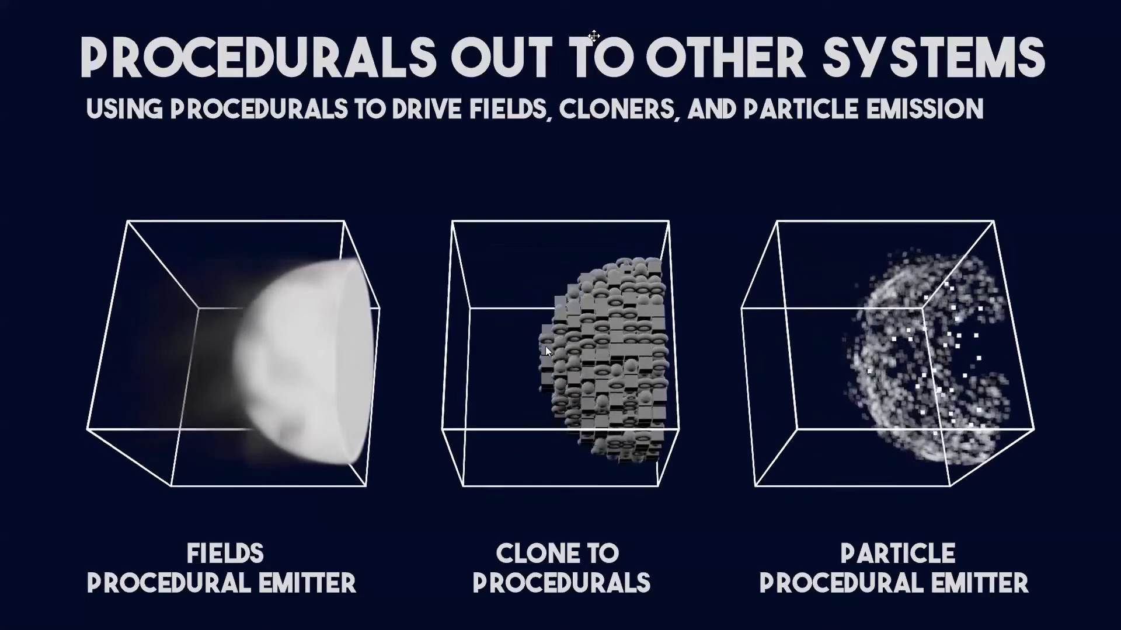
pyautogui.press('F9')
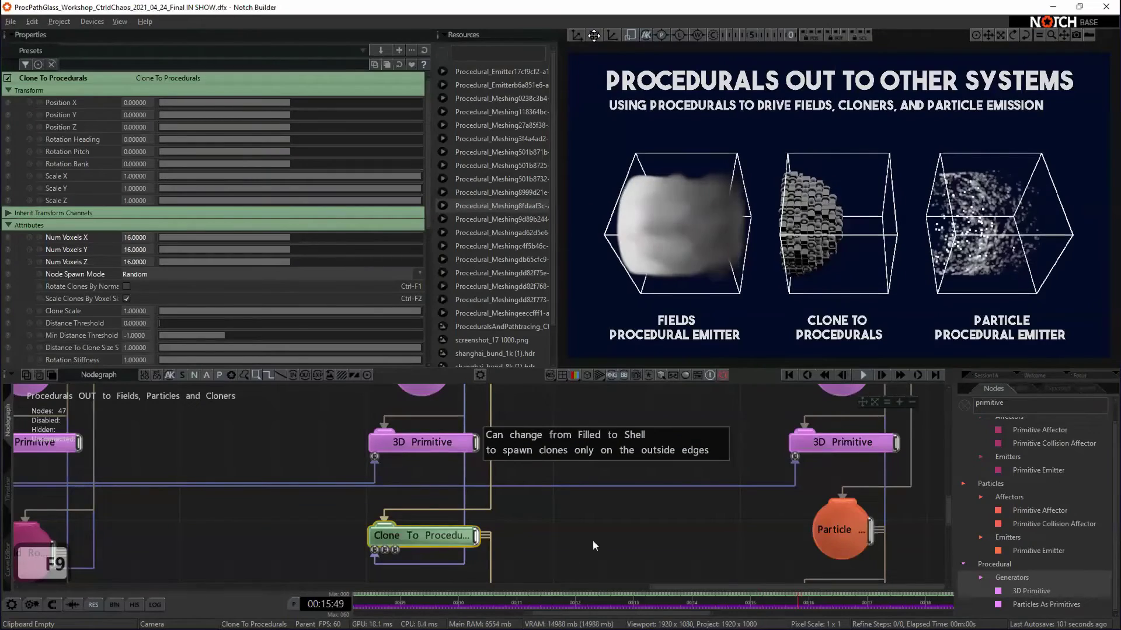
# Set the Fill Mode of the cloner branch's 3D Primitive to Shell
pyautogui.moveTo(594, 539); pyautogui.dragTo(582, 596, button='middle')
pyautogui.click(409, 500)
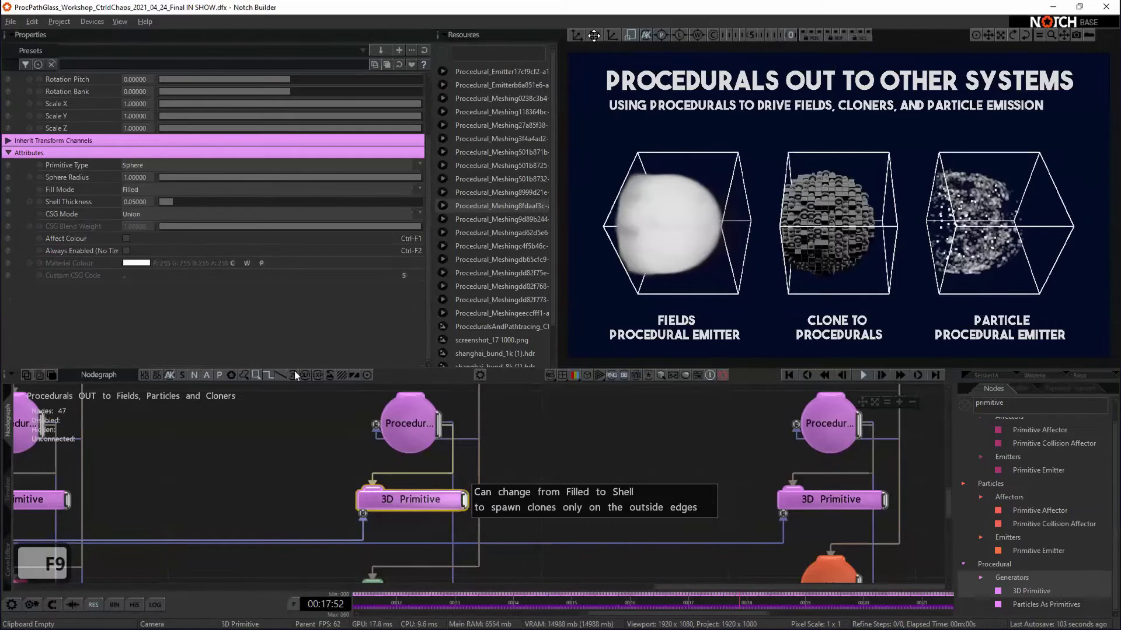
pyautogui.click(153, 194)
pyautogui.click(156, 189)
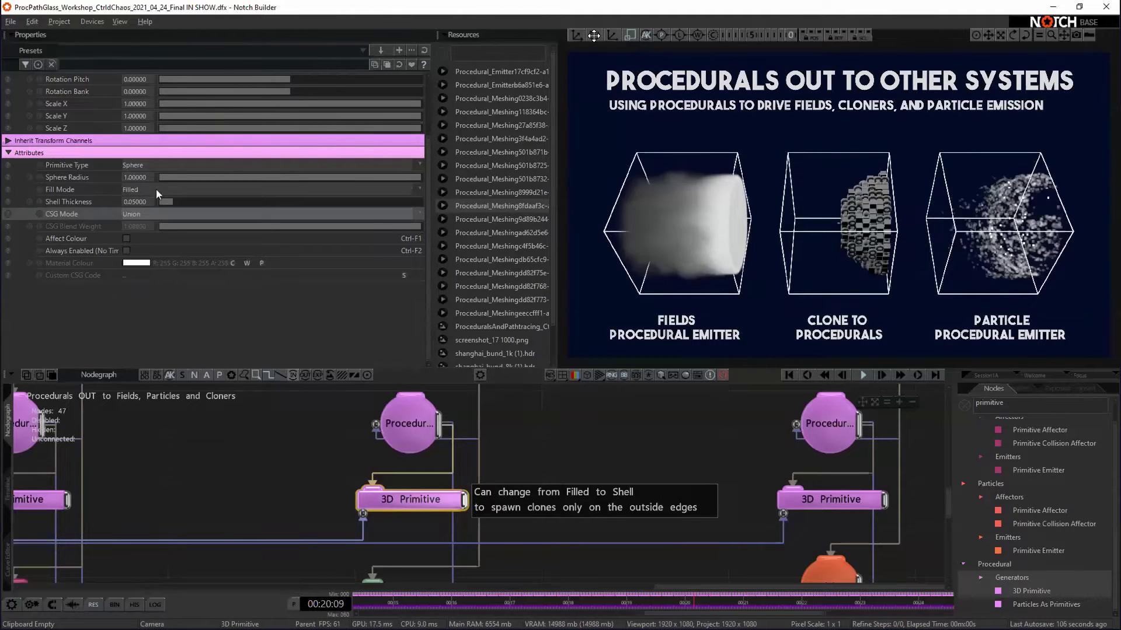
pyautogui.click(156, 189)
pyautogui.click(147, 211)
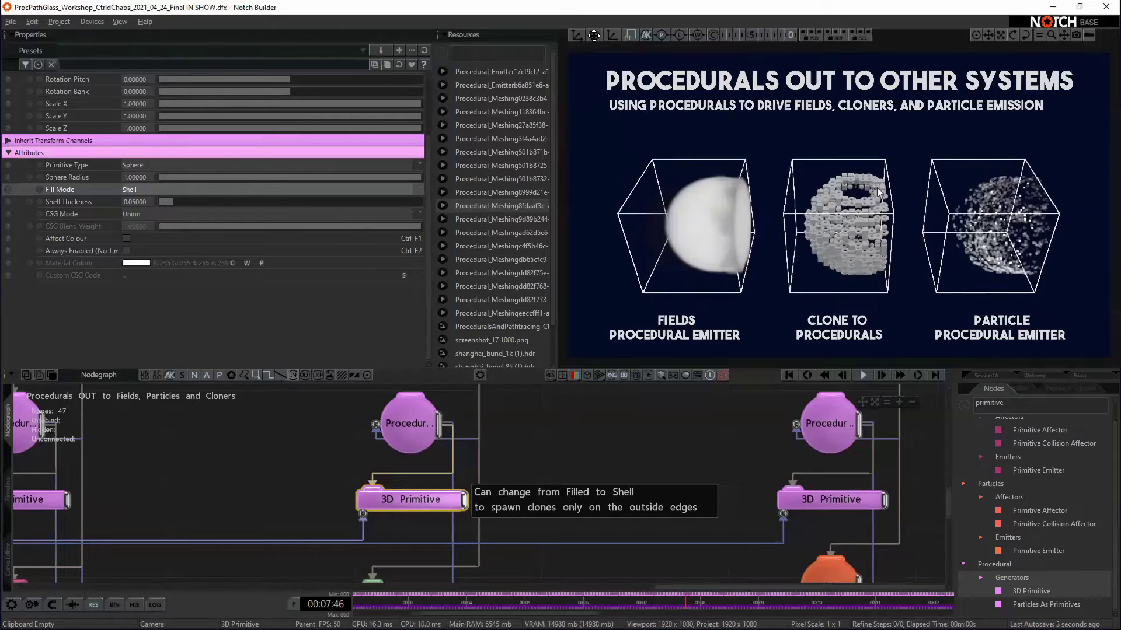
# Examine the particle branch and the attributes of its Procedural Emitter
pyautogui.scroll(-3, 443, 437)
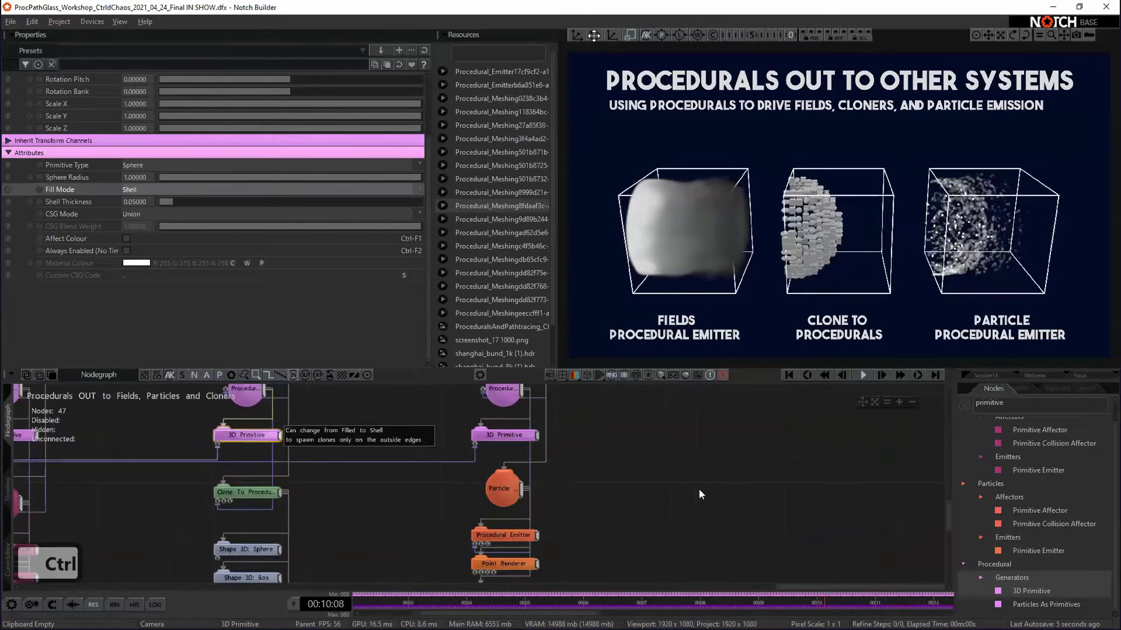
pyautogui.keyDown('ctrl'); pyautogui.scroll(1, 620, 562); pyautogui.keyUp('ctrl')
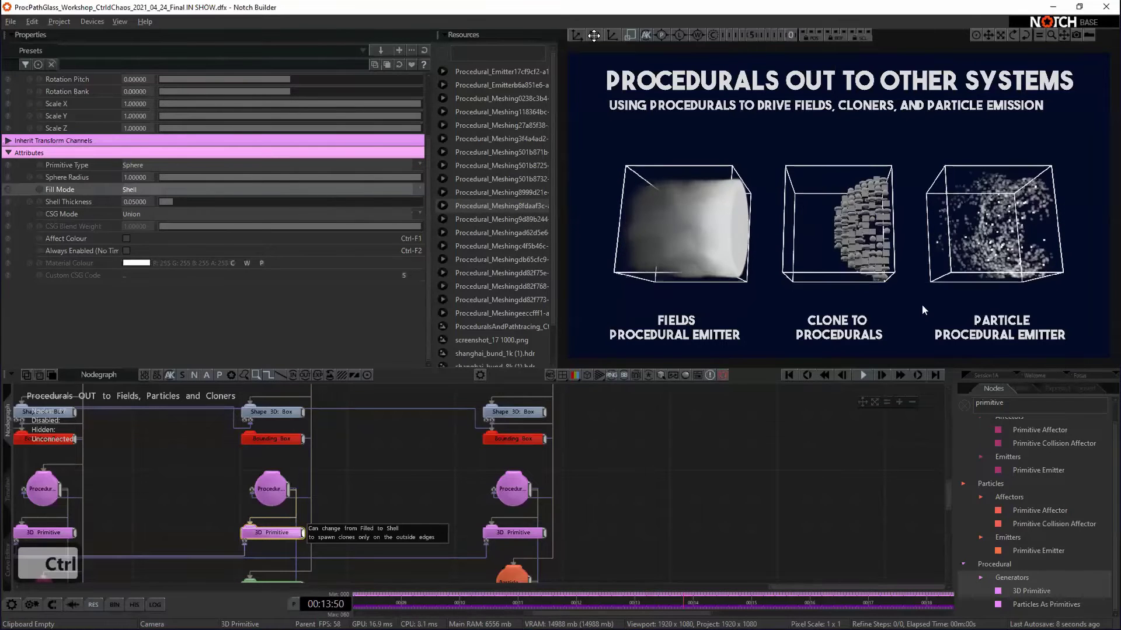
pyautogui.scroll(-2, 698, 474)
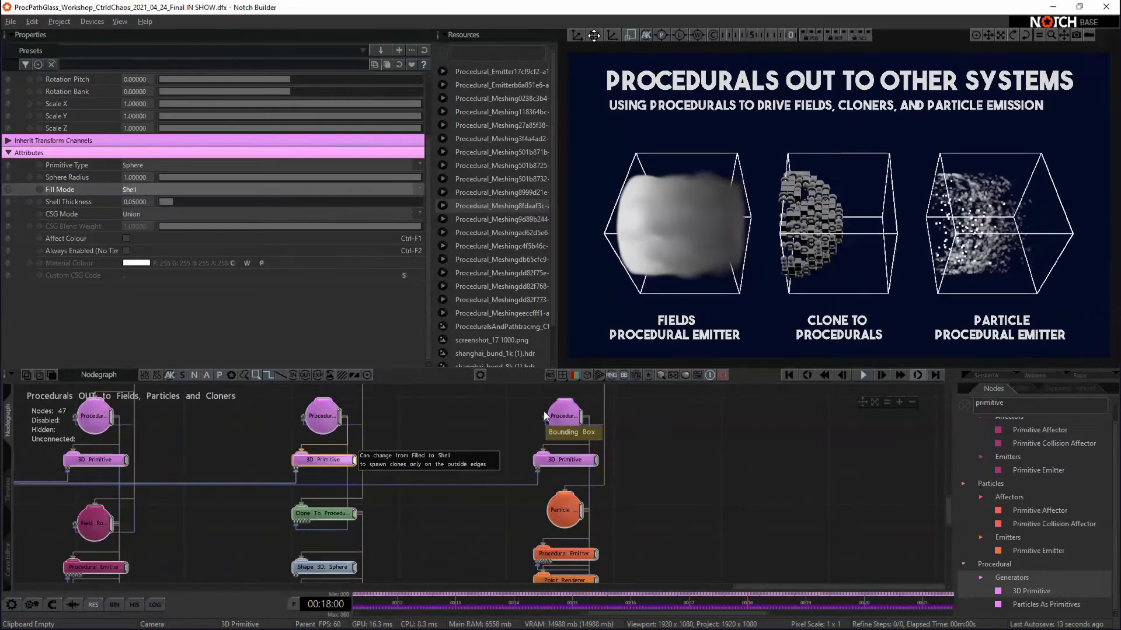
pyautogui.moveTo(621, 481); pyautogui.dragTo(627, 415, button='middle')
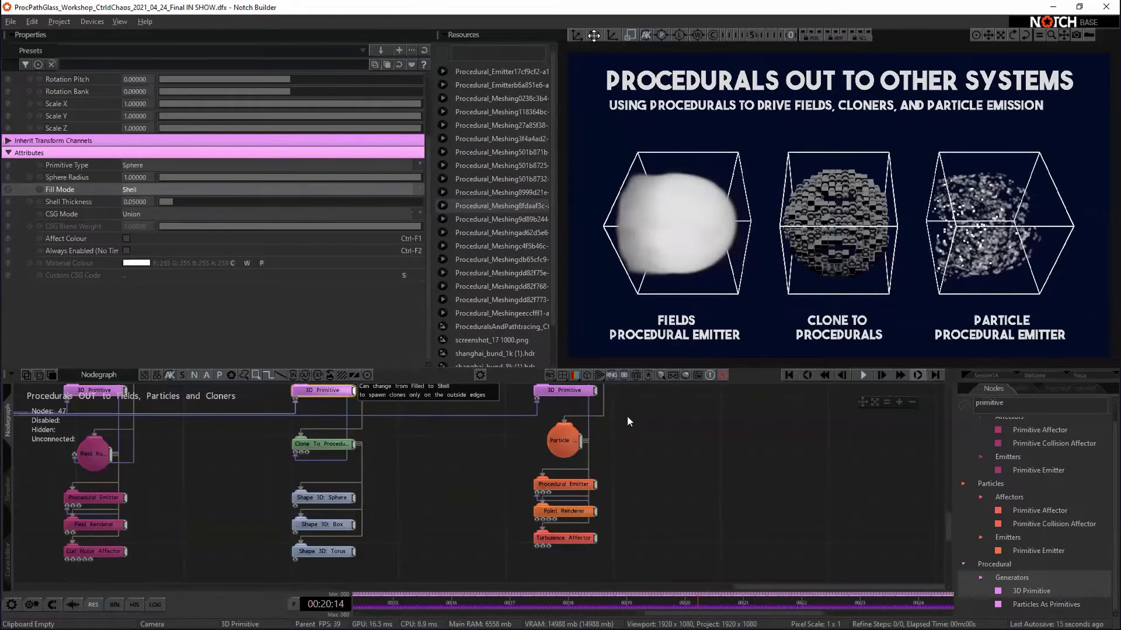
pyautogui.click(572, 485)
pyautogui.moveTo(595, 488); pyautogui.dragTo(573, 486)
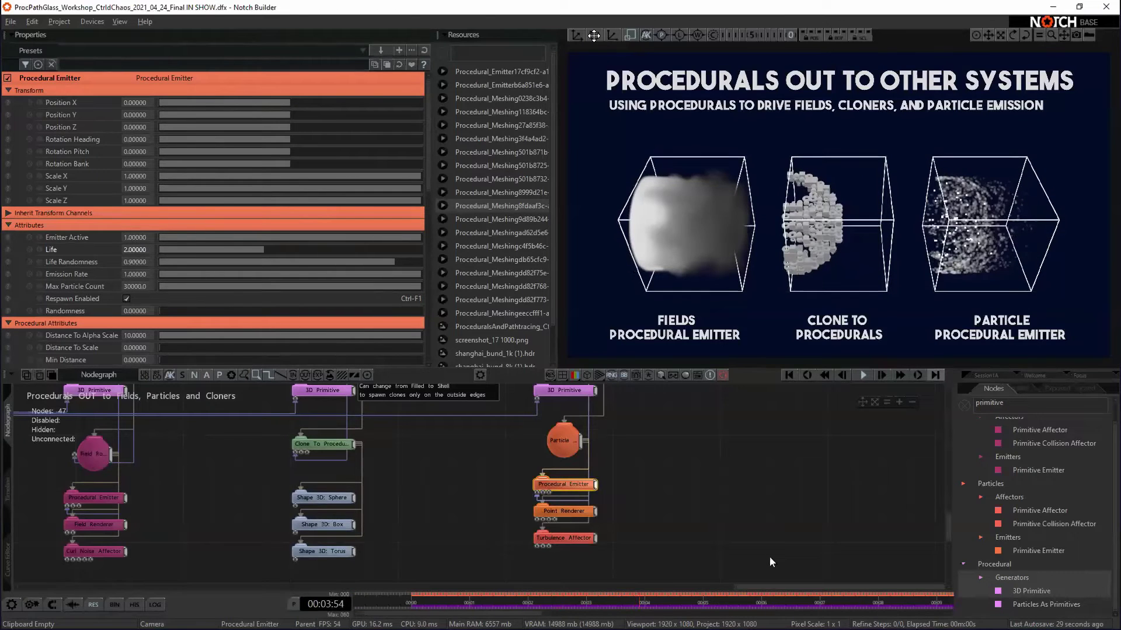
# Solo the Onion Displacement layer in the timeline and show its nodegraph
pyautogui.press('F2')
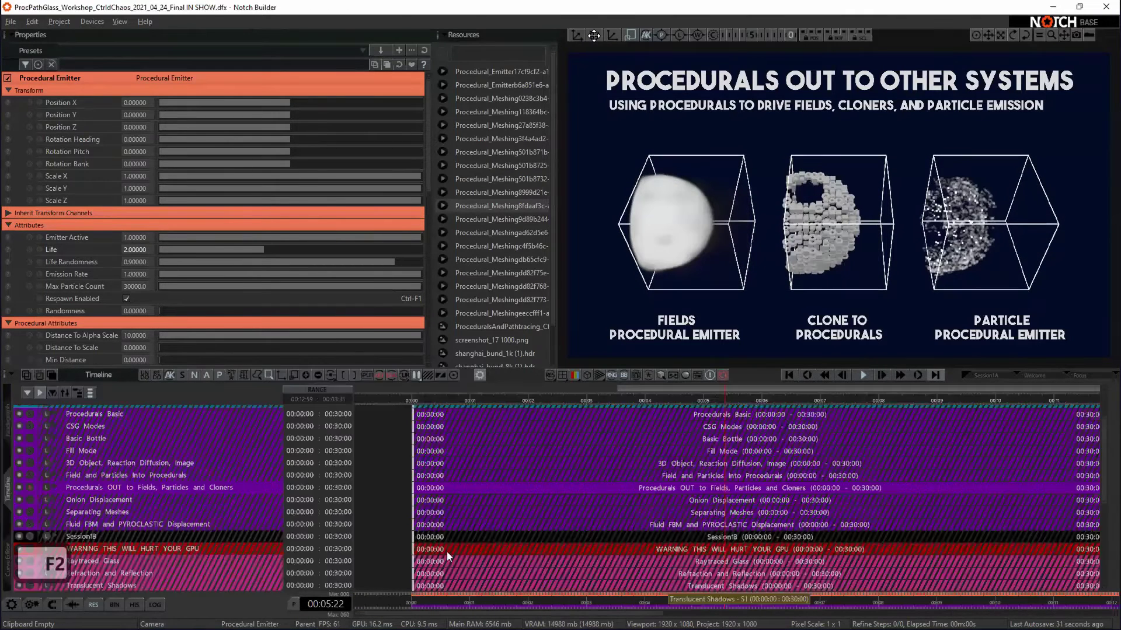
pyautogui.click(33, 499)
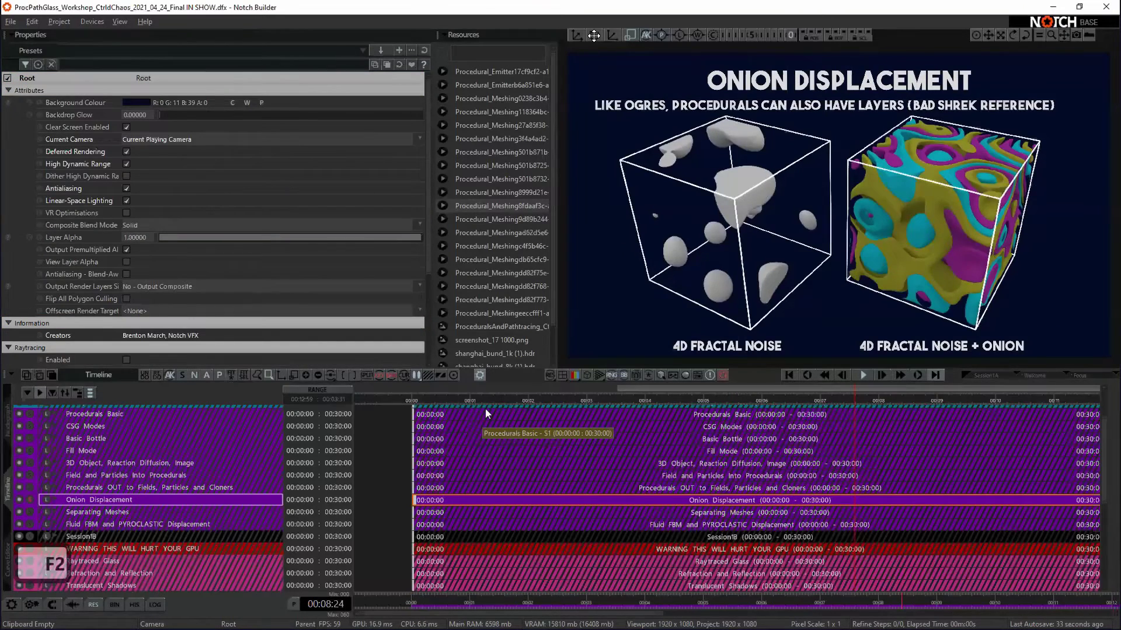
pyautogui.press('F1')
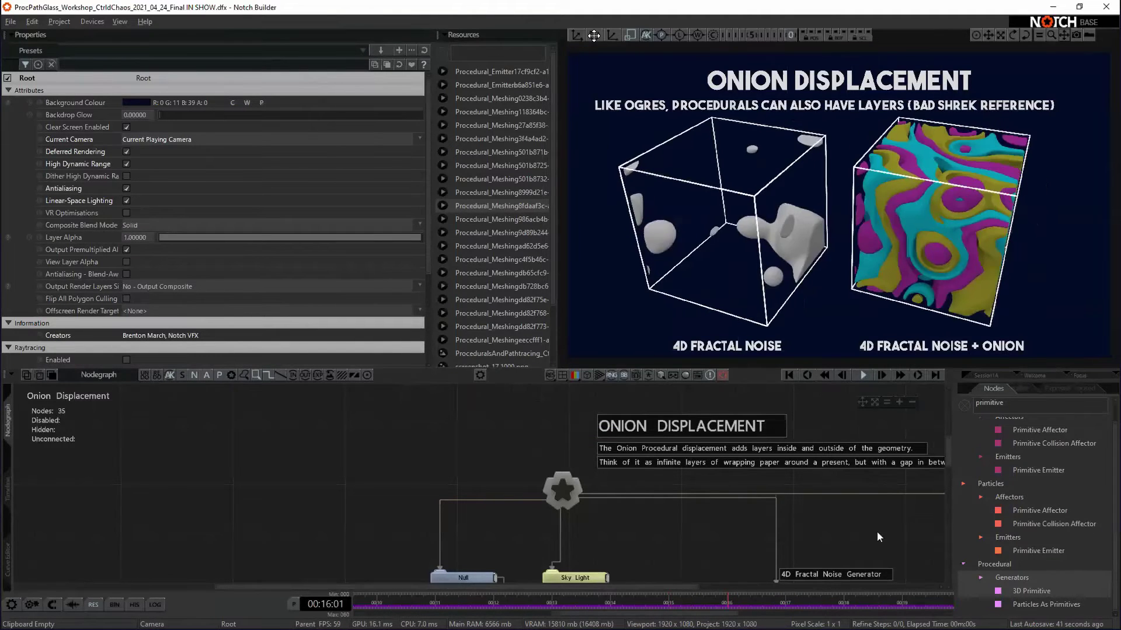
# Inspect the Procedural Root, Procedural Meshing and Fractal Noise nodes in the 4D fractal noise branch
pyautogui.moveTo(876, 531); pyautogui.dragTo(812, 475, button='middle')
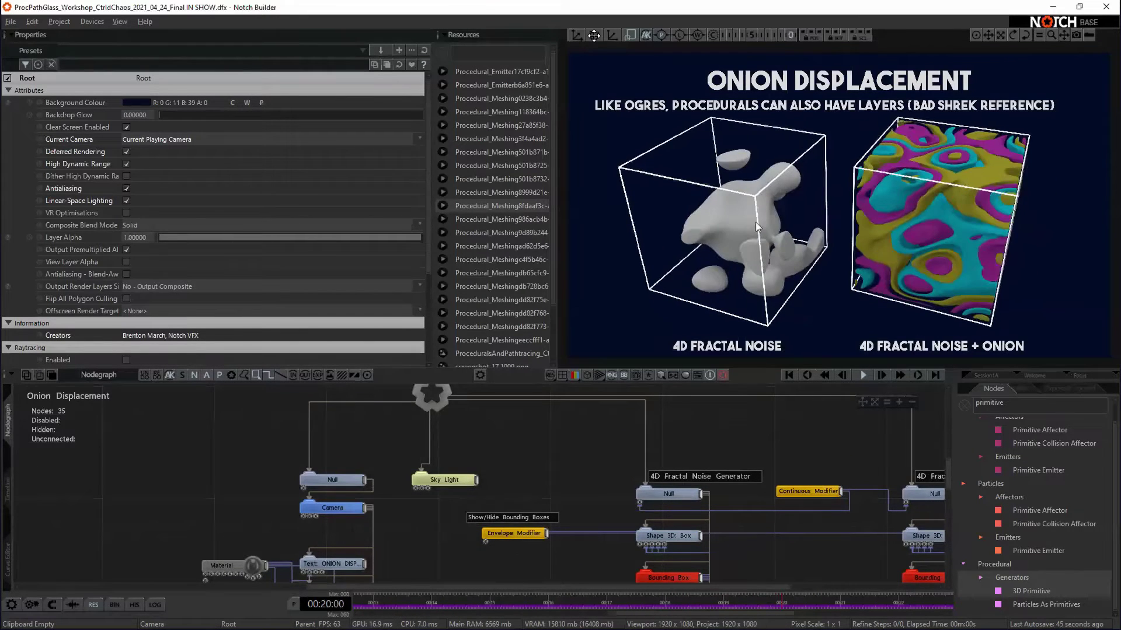
pyautogui.moveTo(572, 559); pyautogui.dragTo(631, 507, button='middle')
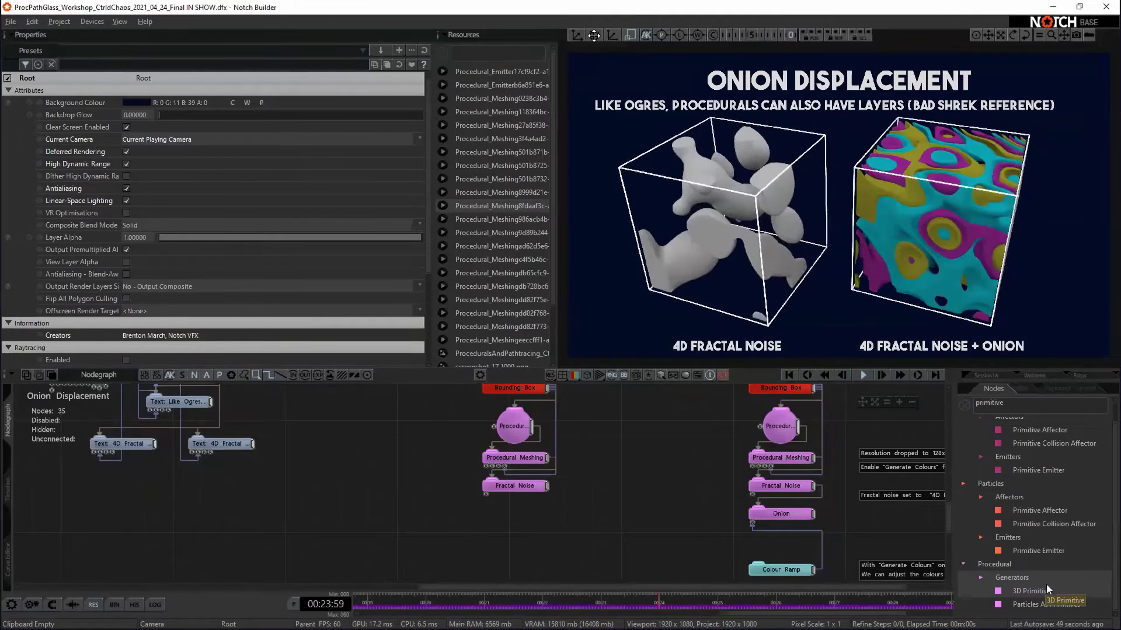
pyautogui.click(516, 432)
pyautogui.click(527, 458)
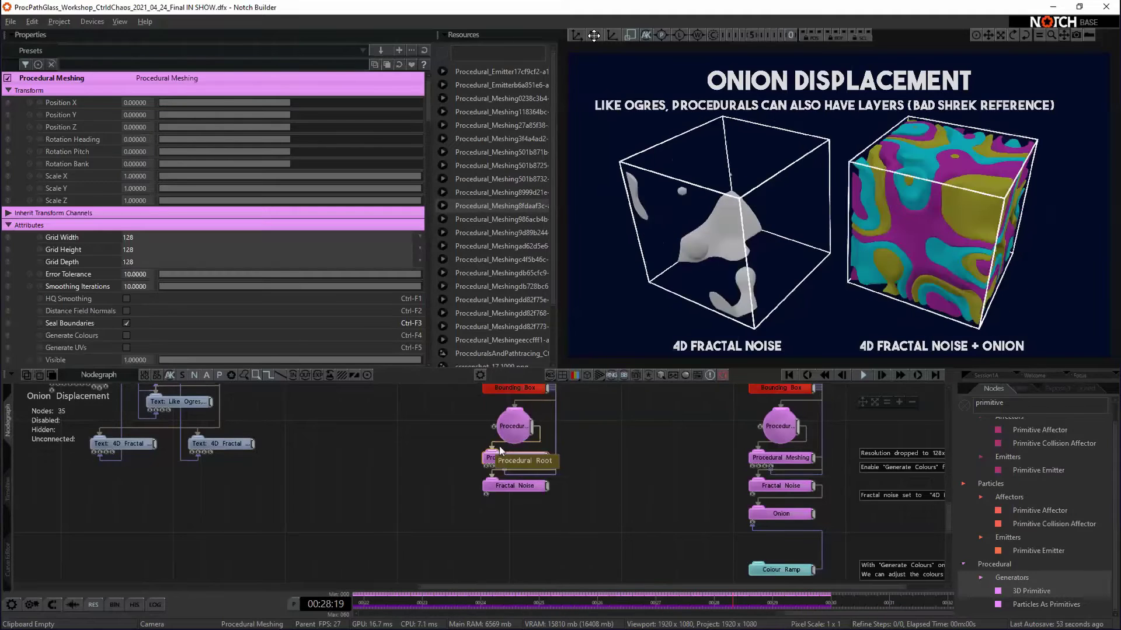
pyautogui.click(542, 488)
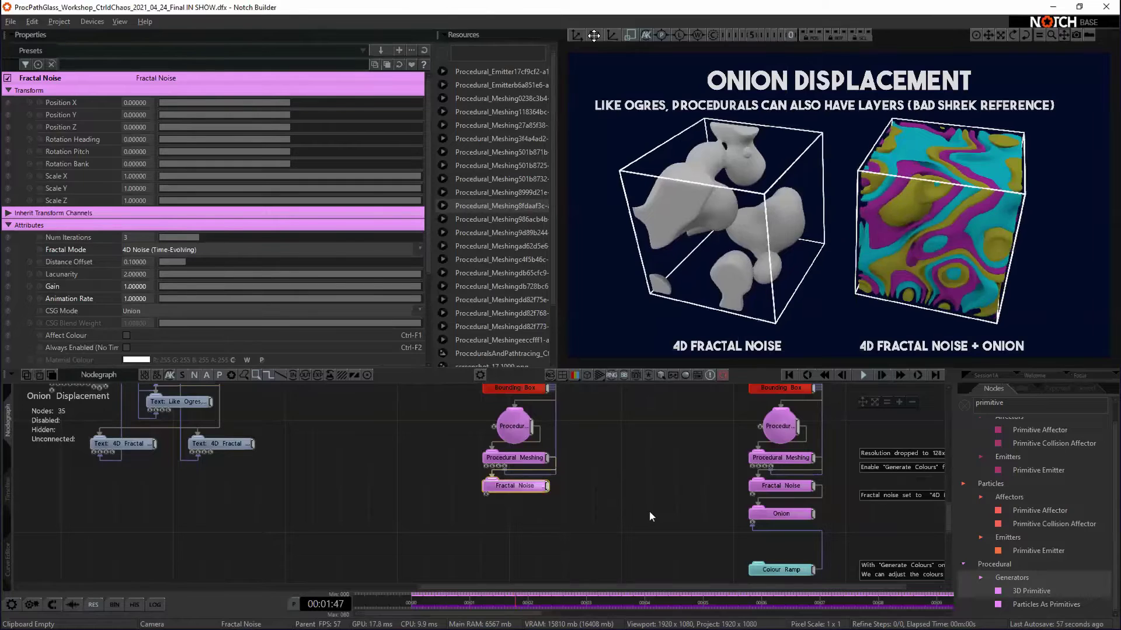
# Search the node list for "fracta" and examine the first branch's Fractal Noise connection and its Fractal Mode options
pyautogui.write('fracta;')
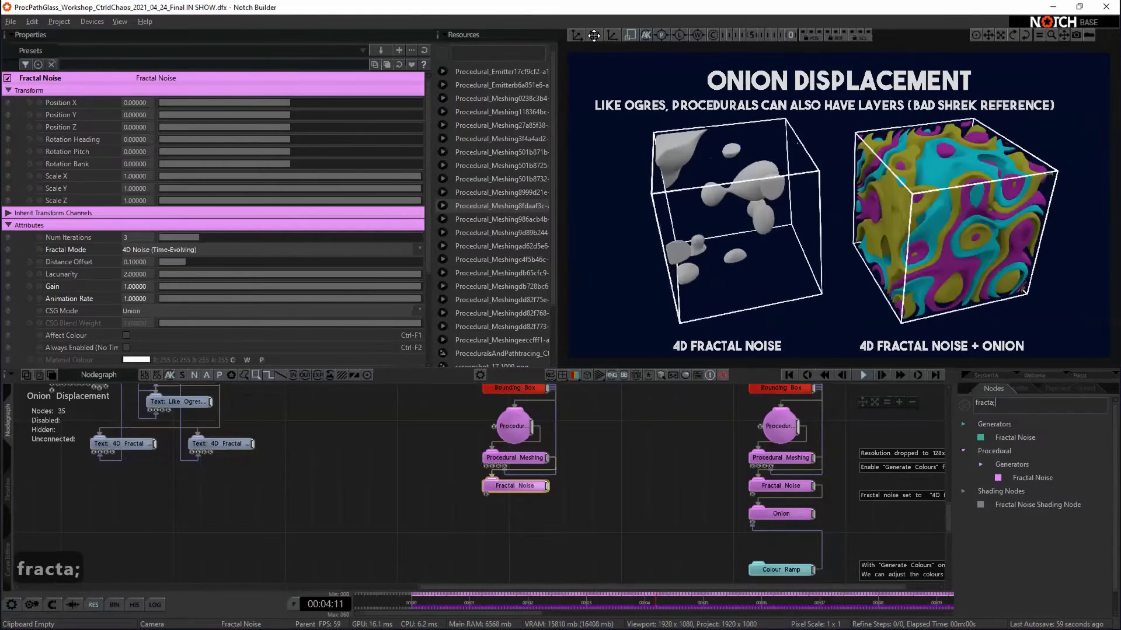
pyautogui.press('BackSpace')
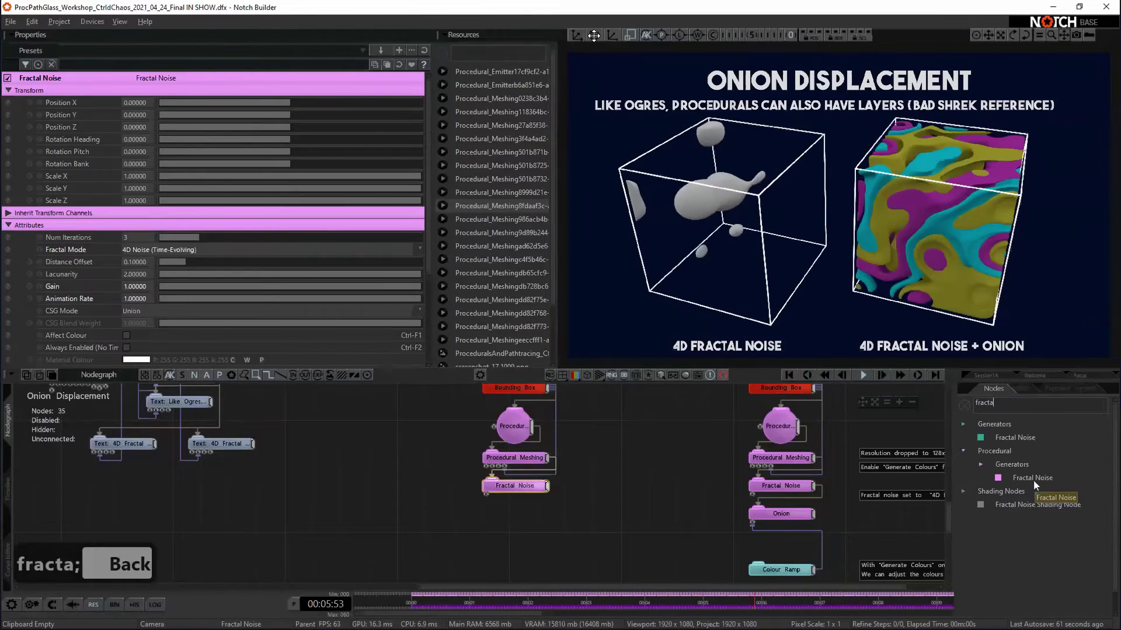
pyautogui.moveTo(514, 486); pyautogui.dragTo(614, 538)
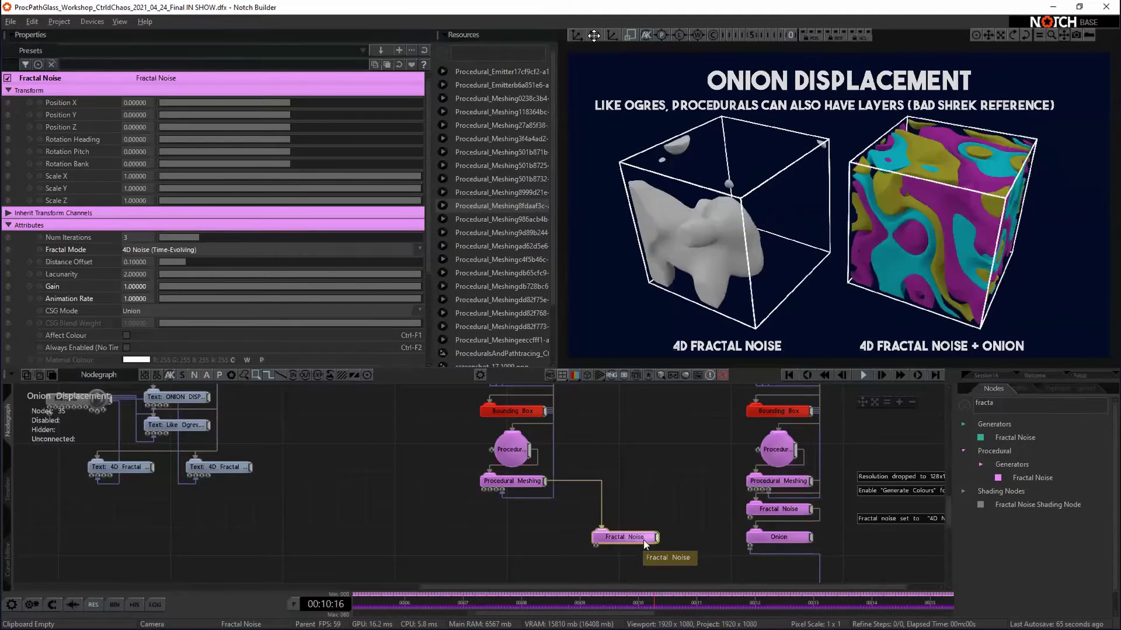
pyautogui.moveTo(643, 540); pyautogui.dragTo(545, 526)
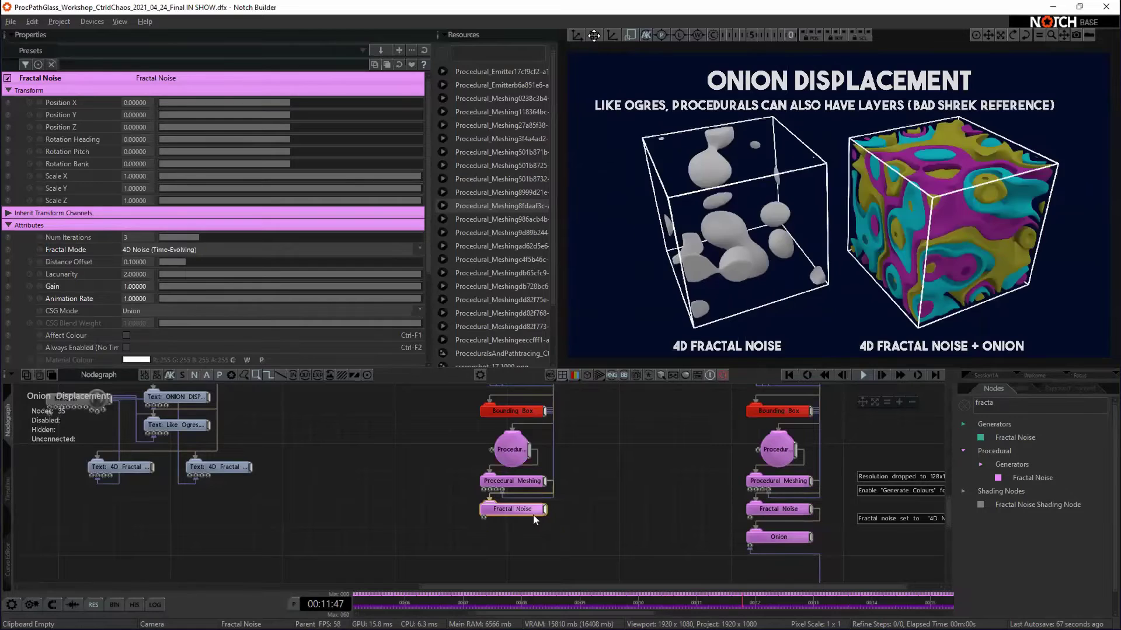
pyautogui.click(141, 250)
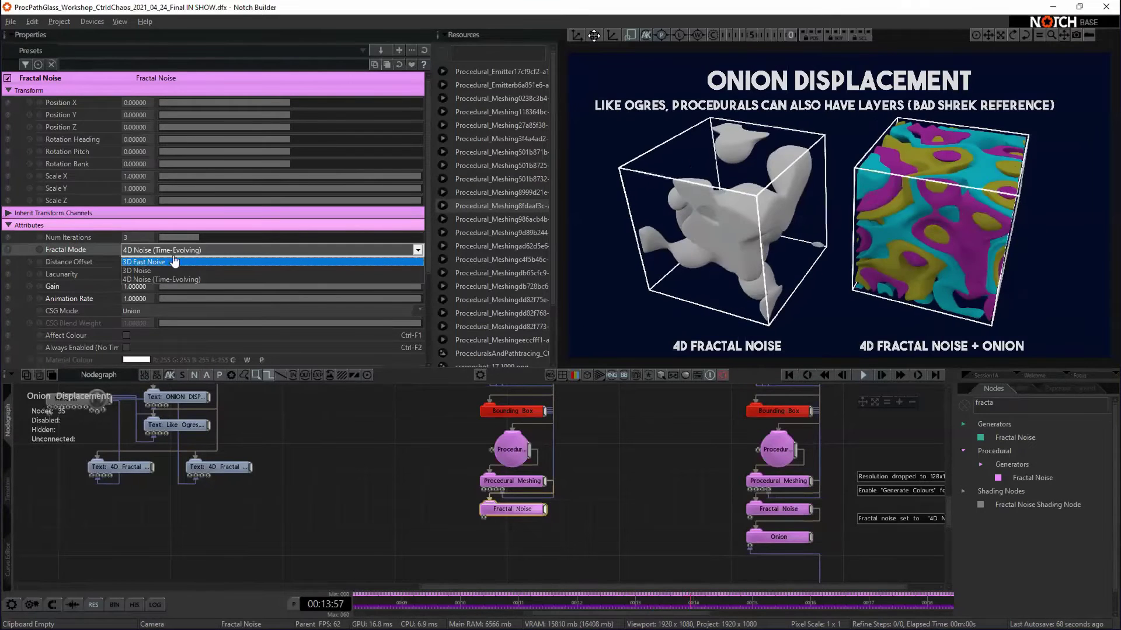
pyautogui.click(175, 250)
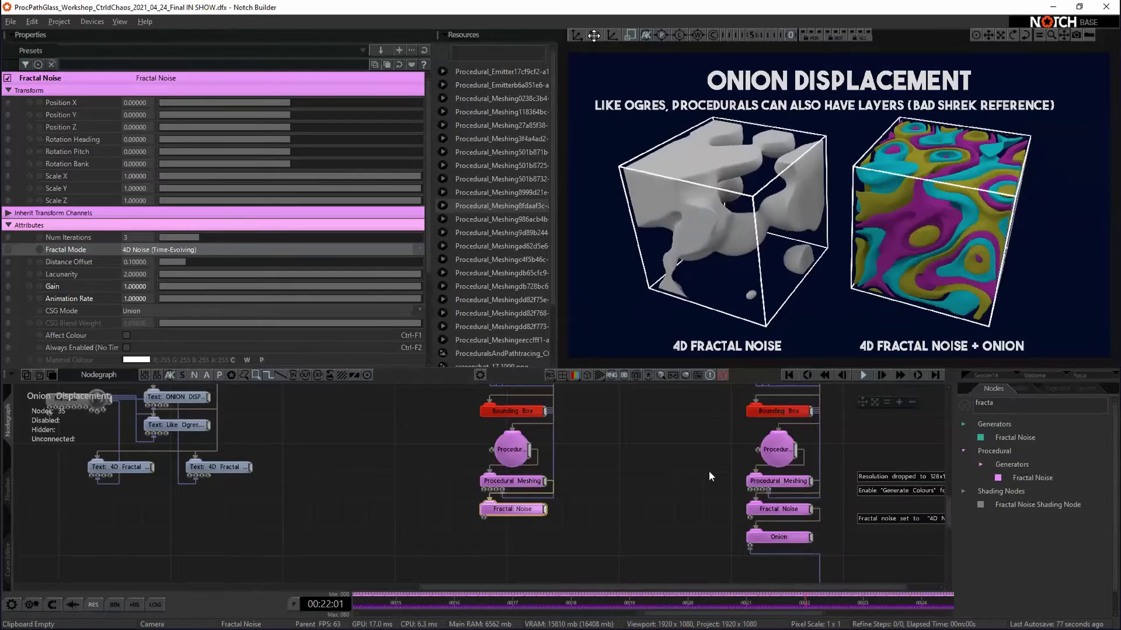
# Try Scale values from 0 up to about 24.26 on the Onion node
pyautogui.moveTo(691, 467); pyautogui.dragTo(440, 424, button='middle')
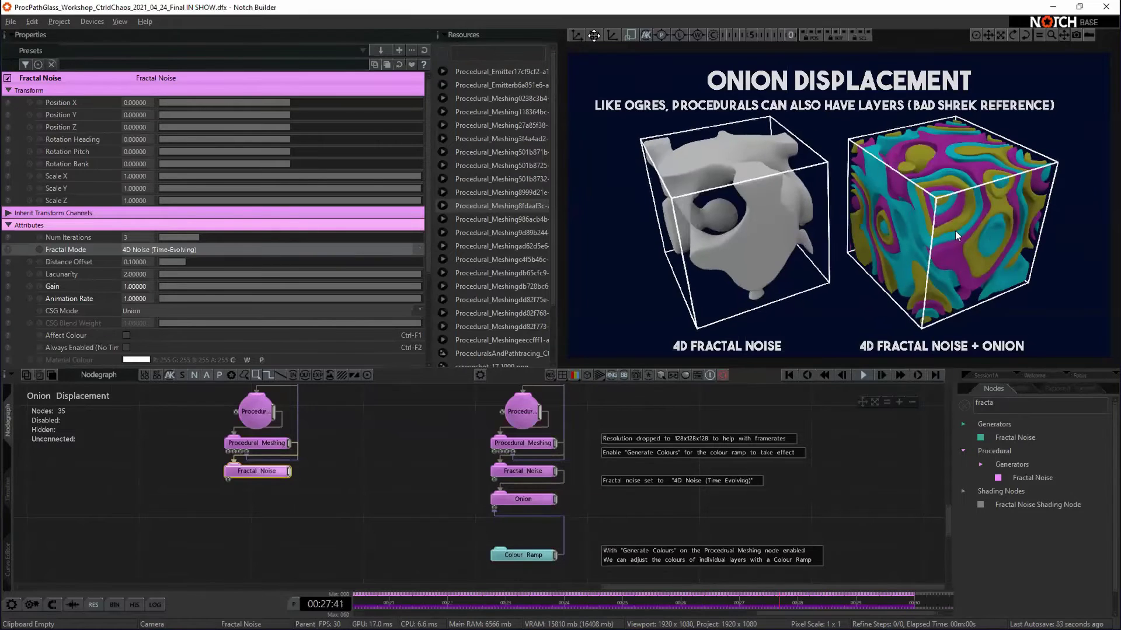
pyautogui.click(523, 498)
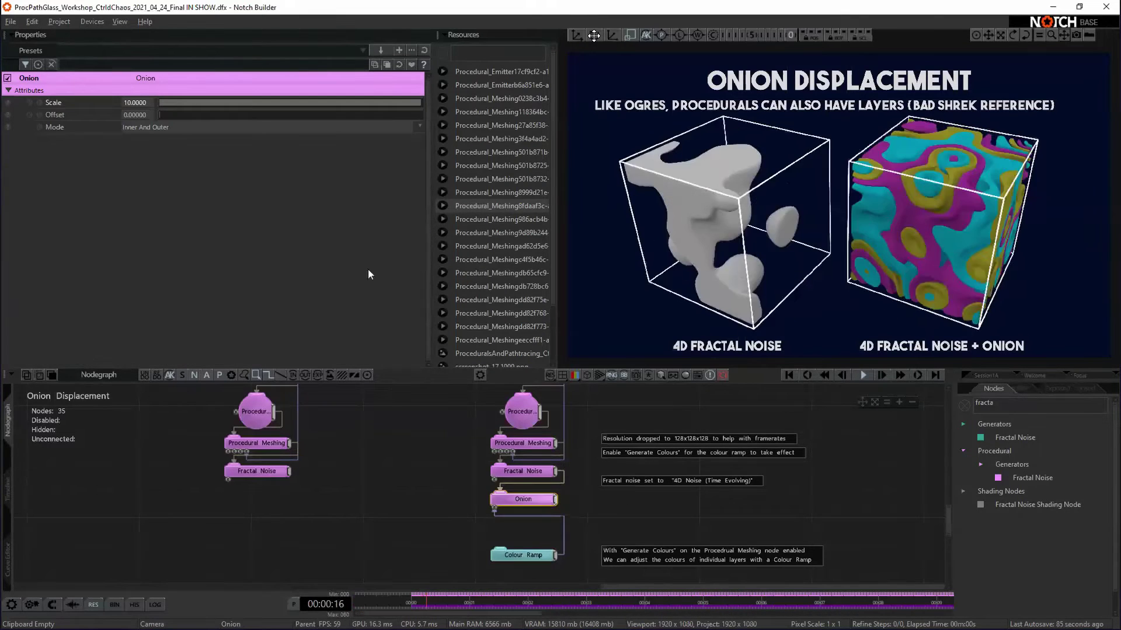
pyautogui.moveTo(329, 103); pyautogui.dragTo(83, 100)
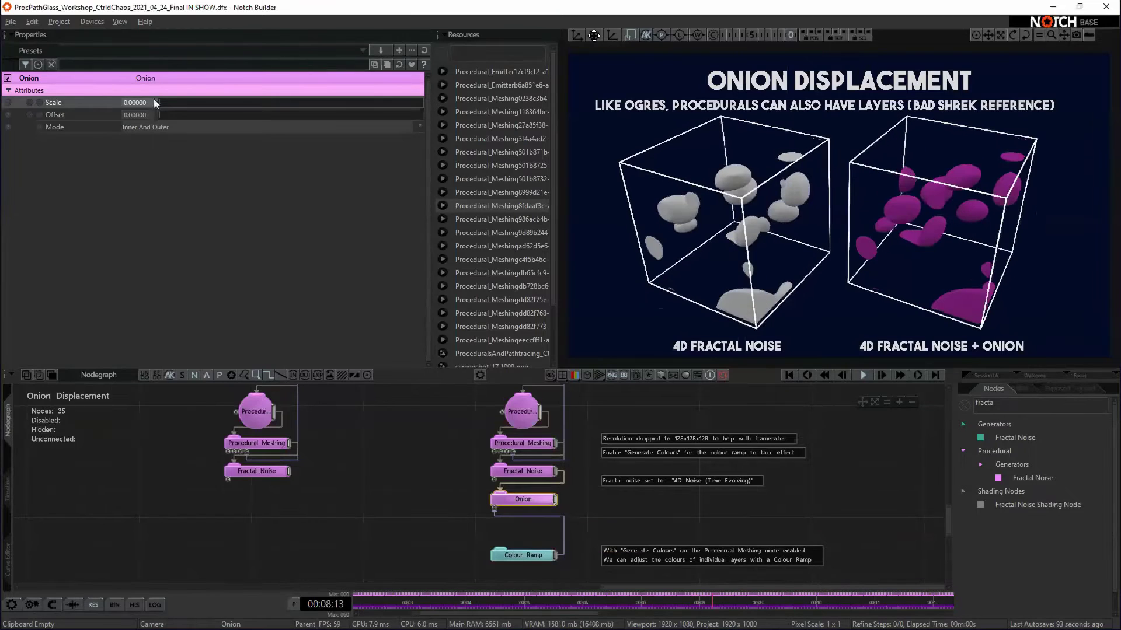
pyautogui.moveTo(170, 102); pyautogui.dragTo(73, 114)
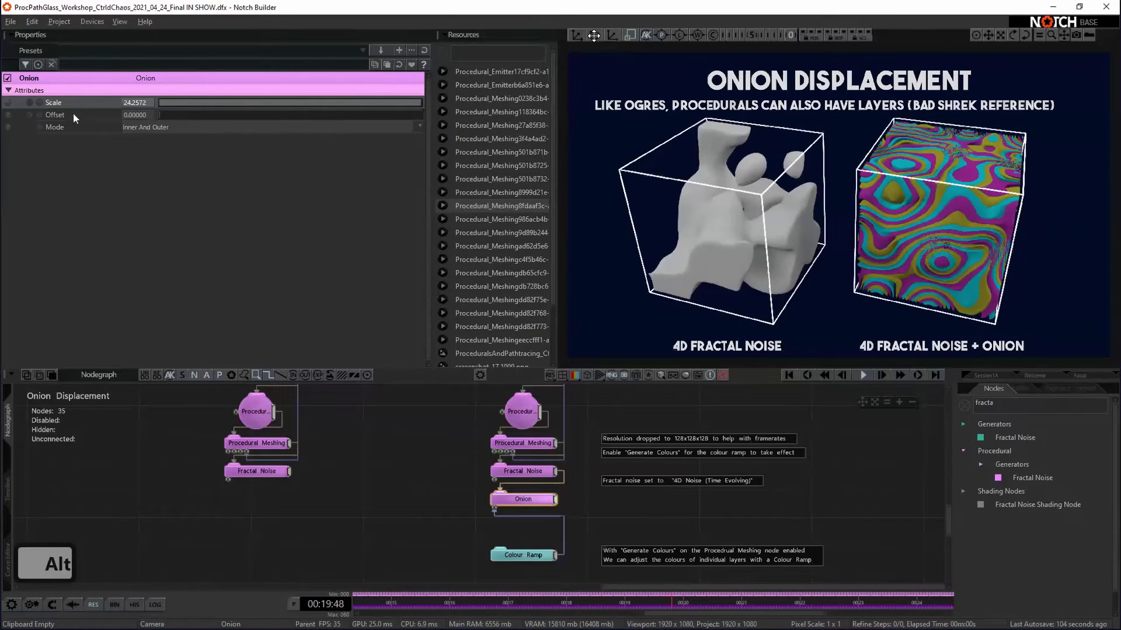
# Set the Onion node's Scale to 10
pyautogui.doubleClick(134, 102)
pyautogui.write('10')
pyautogui.press('Return')
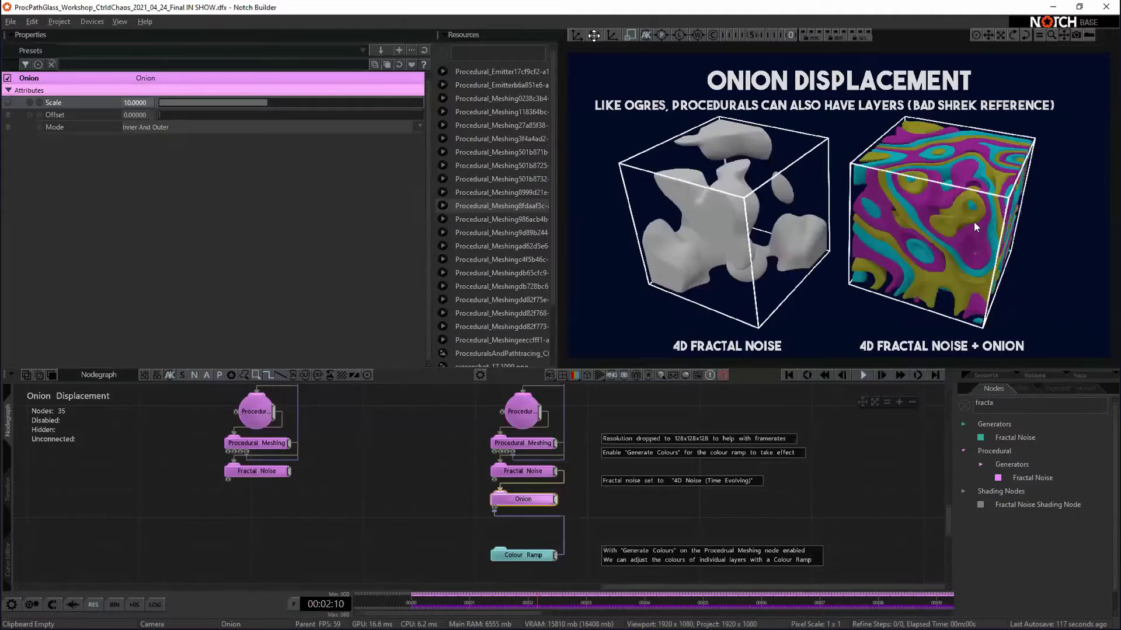
# Disable the Shape 3D: Box node above the bounding box in the 4D Fractal Noise + Onion branch
pyautogui.keyDown('ctrl'); pyautogui.scroll(-3, 600, 460); pyautogui.keyUp('ctrl')
pyautogui.moveTo(580, 440); pyautogui.dragTo(578, 478, button='middle')
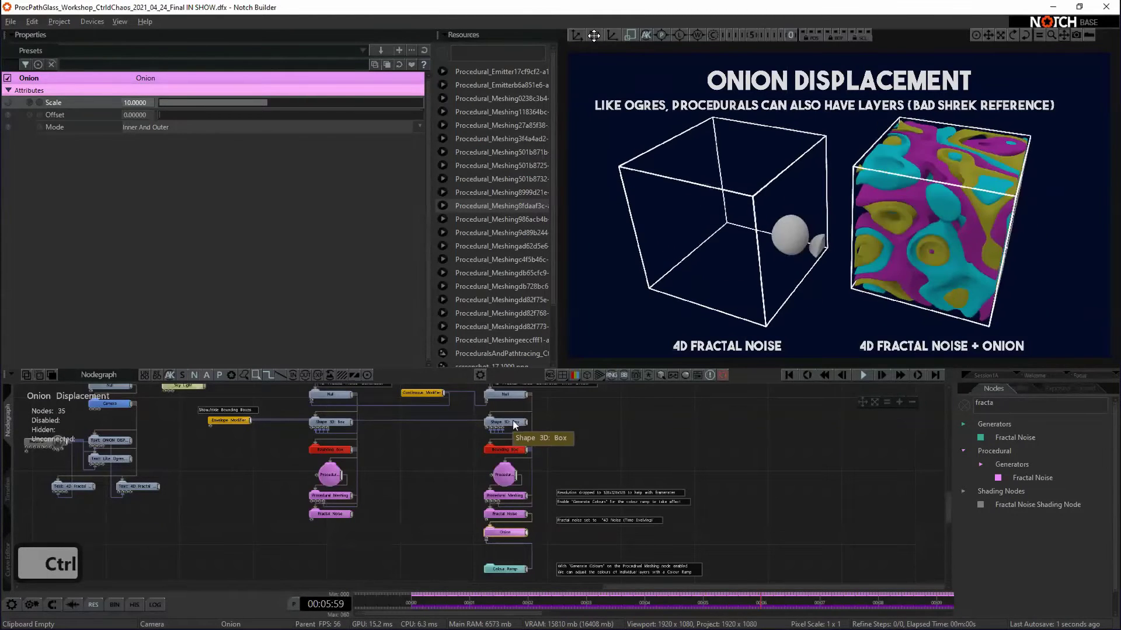
pyautogui.click(513, 421)
pyautogui.hotkey('ctrl', '1')
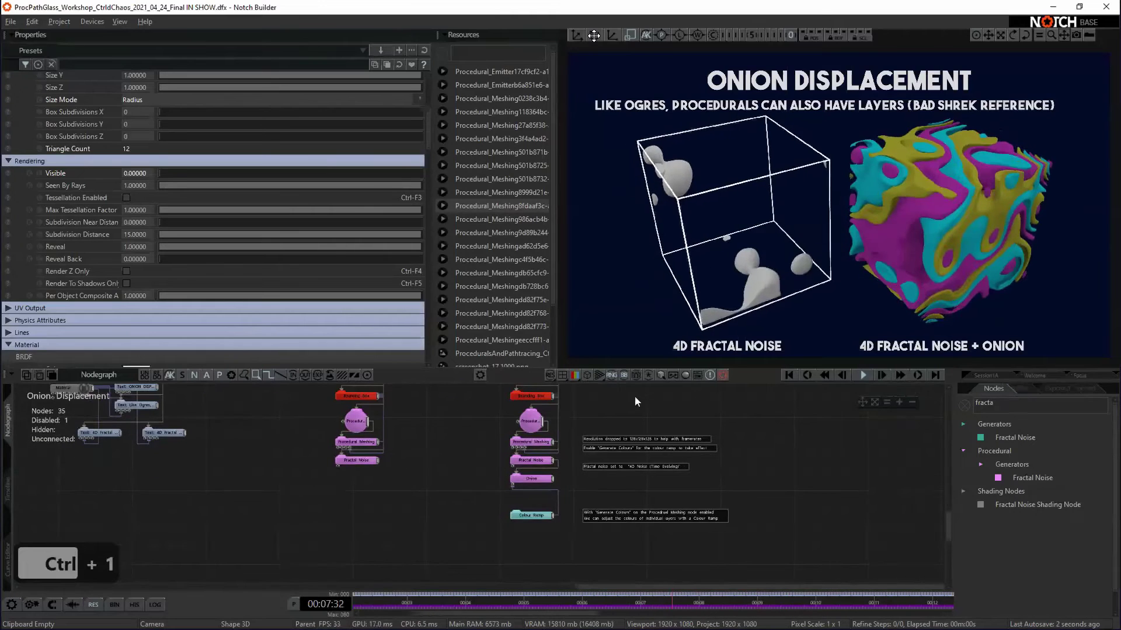
pyautogui.moveTo(580, 472); pyautogui.dragTo(566, 513, button='middle')
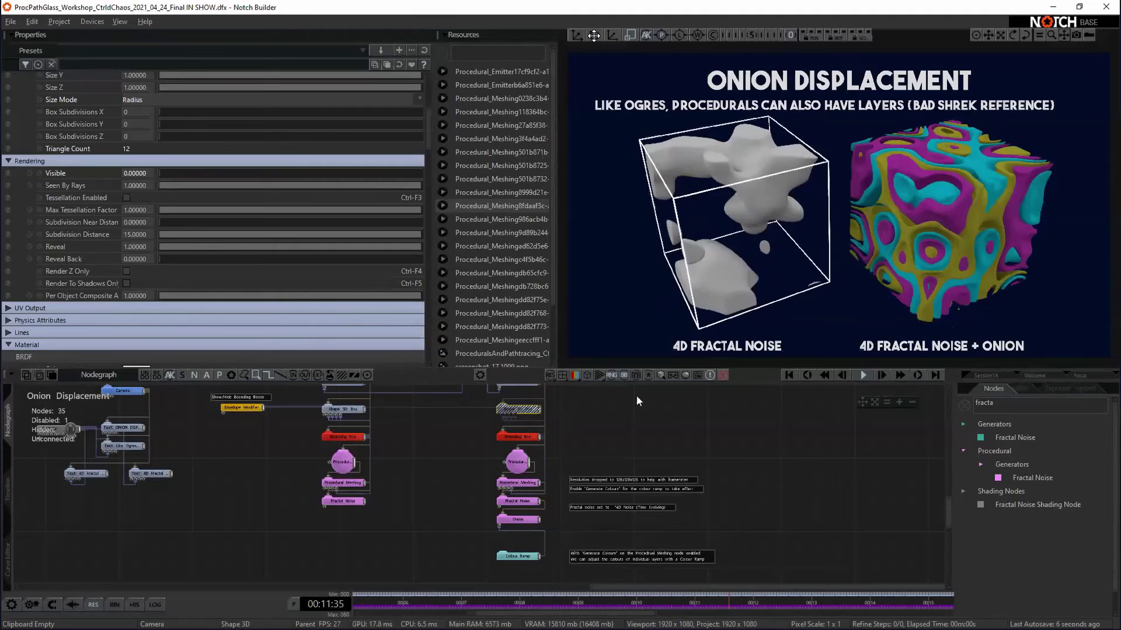
# Examine the Onion node and the attributes of the Colour Ramp node connected to it
pyautogui.moveTo(566, 542); pyautogui.dragTo(575, 474, button='middle')
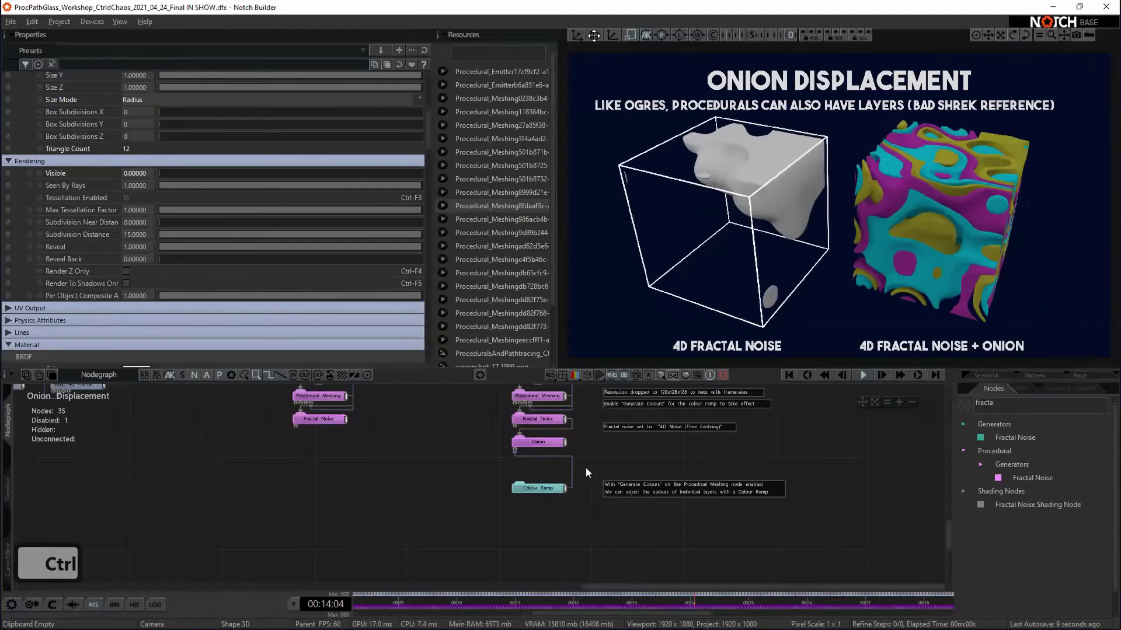
pyautogui.scroll(3, 586, 467)
pyautogui.click(514, 452)
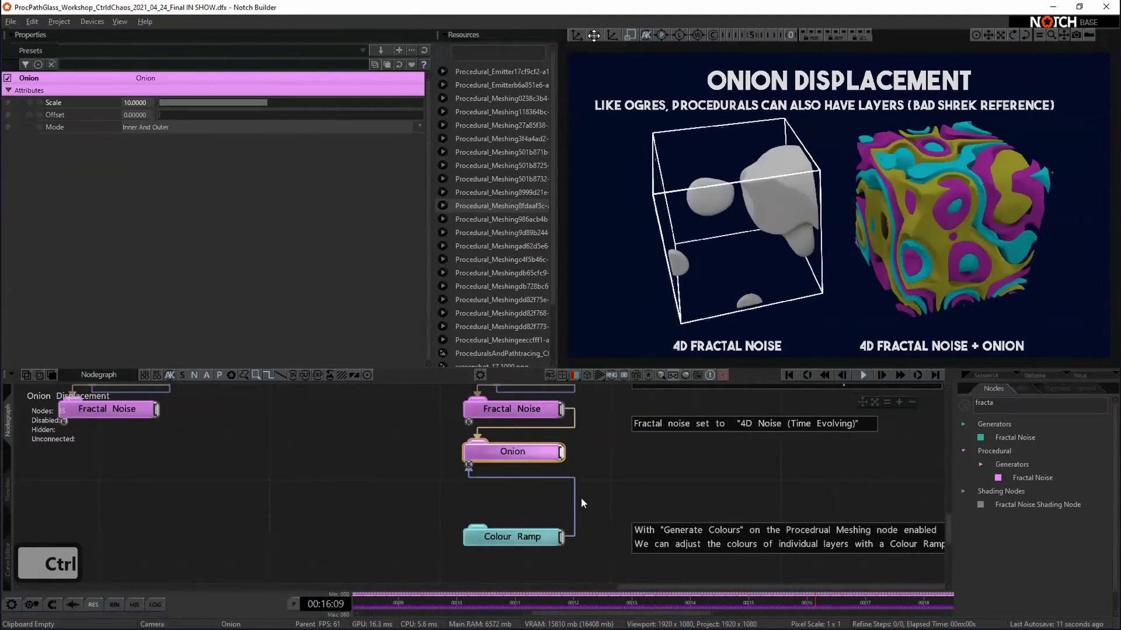
pyautogui.keyDown('shift'); pyautogui.moveTo(566, 508); pyautogui.dragTo(470, 472); pyautogui.keyUp('shift')
pyautogui.click(492, 537)
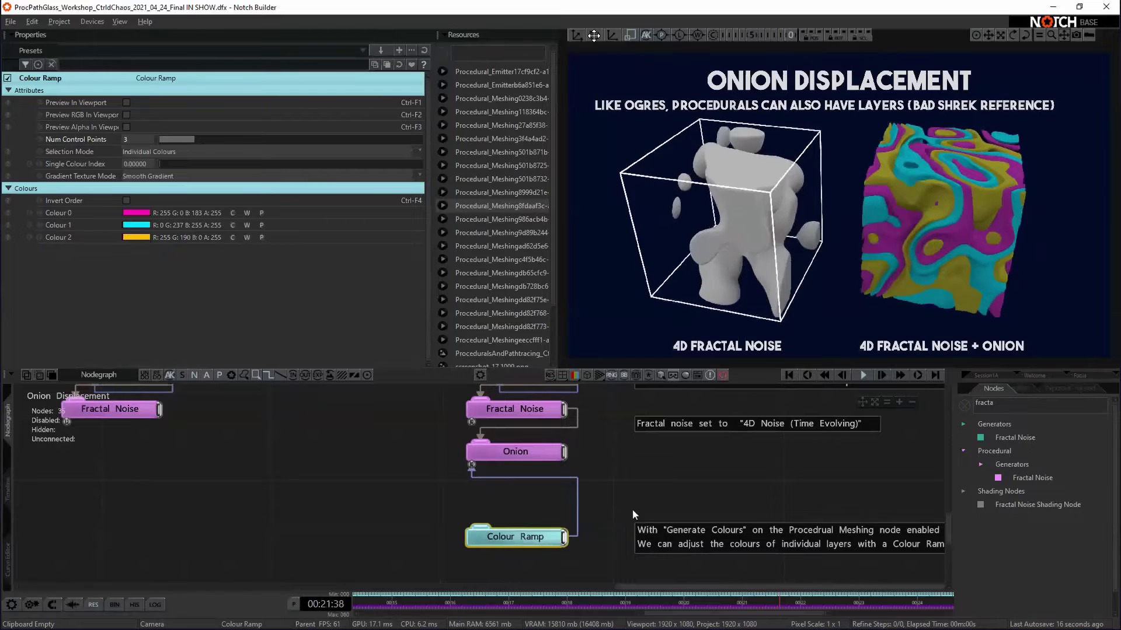
# Search the node library for "colour" and deselect the Colour Ramp node
pyautogui.doubleClick(988, 401)
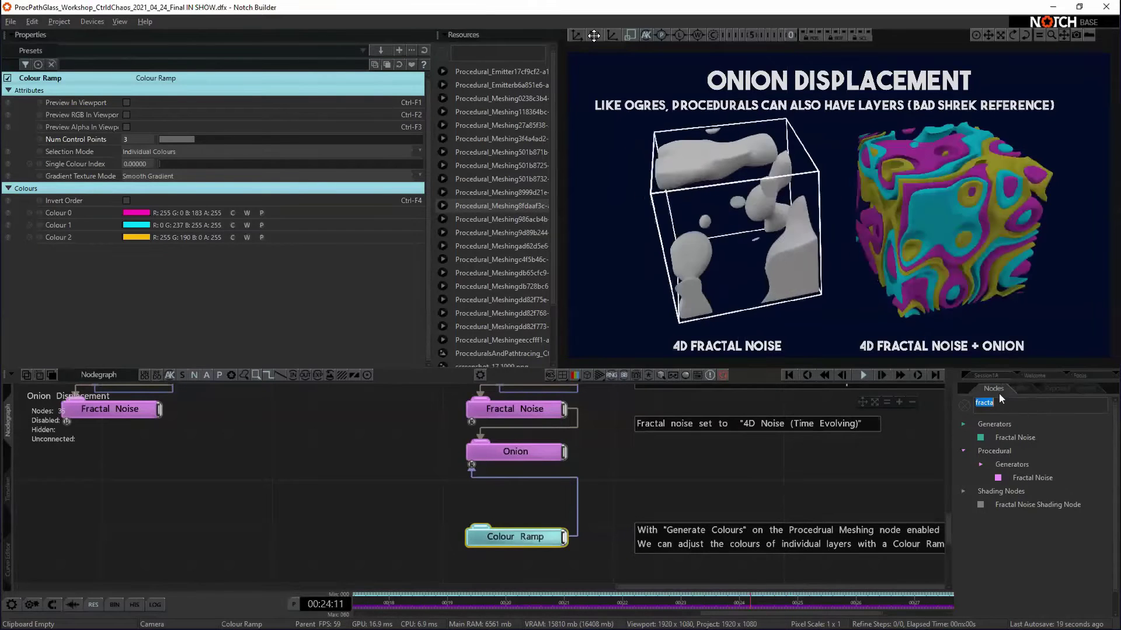
pyautogui.write('colour')
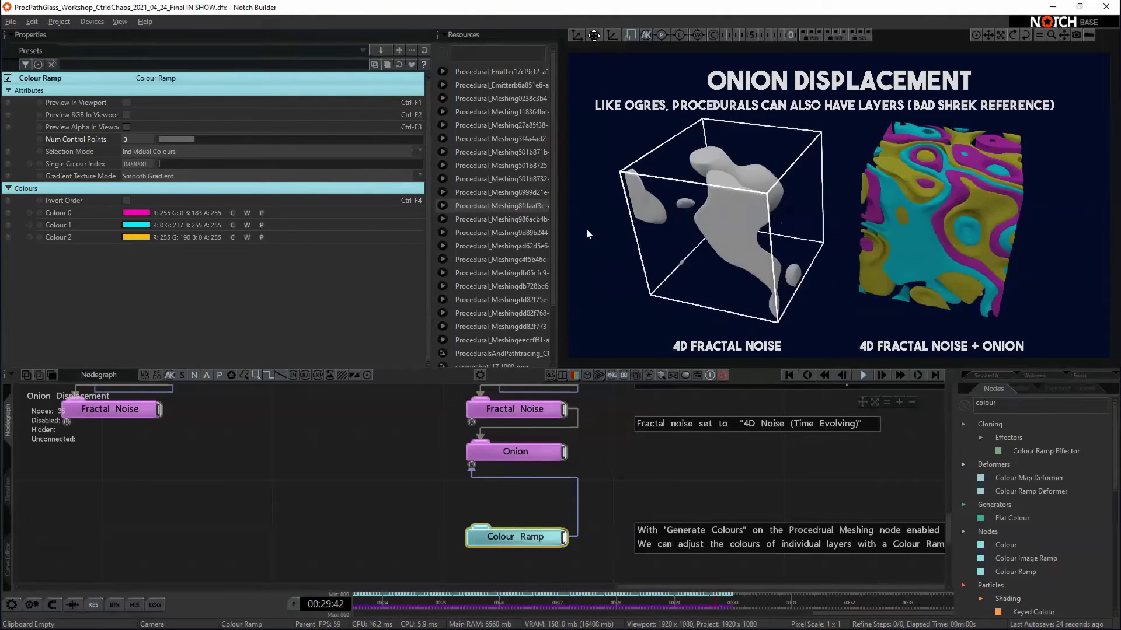
pyautogui.click(667, 432)
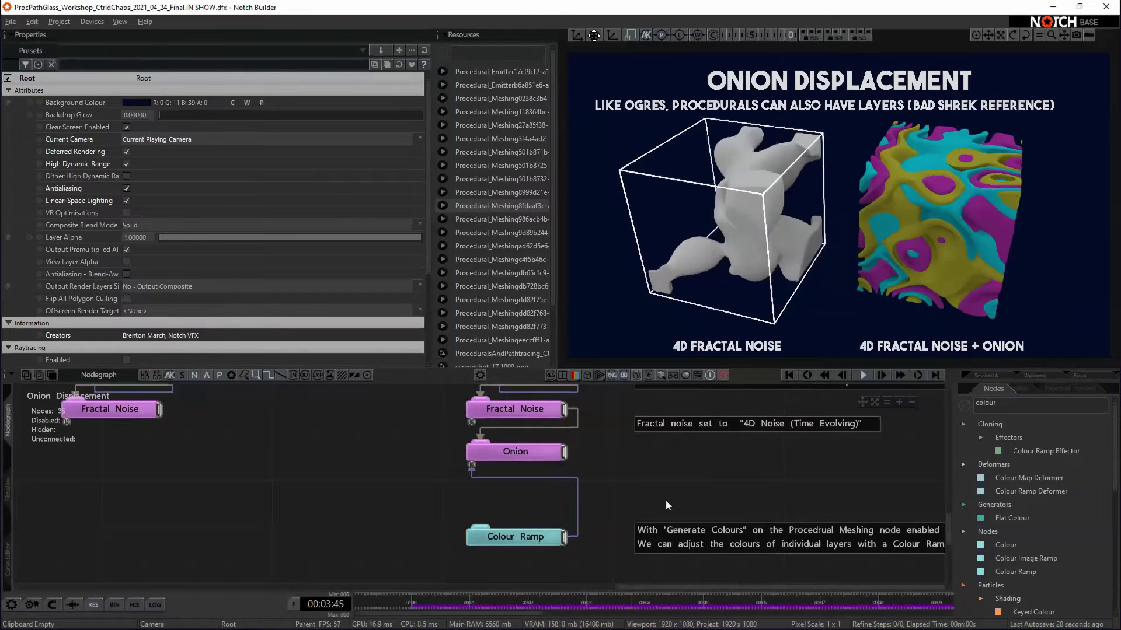
# Switch from the Onion Displacement layer to the Separating Meshes layer and show its nodegraph
pyautogui.press('F2')
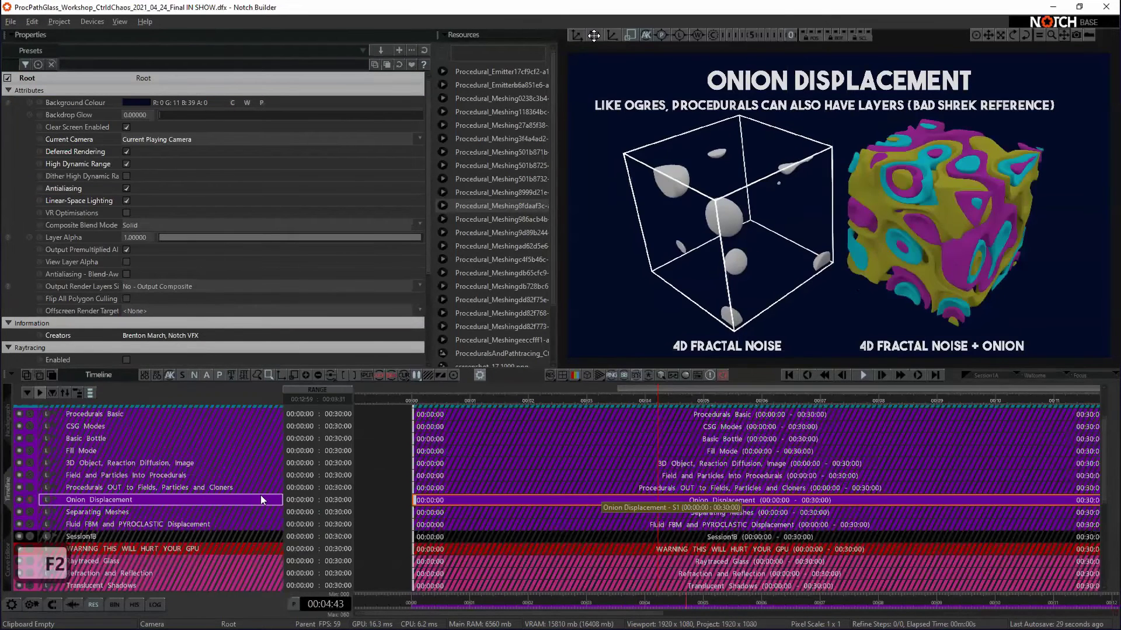
pyautogui.click(797, 513)
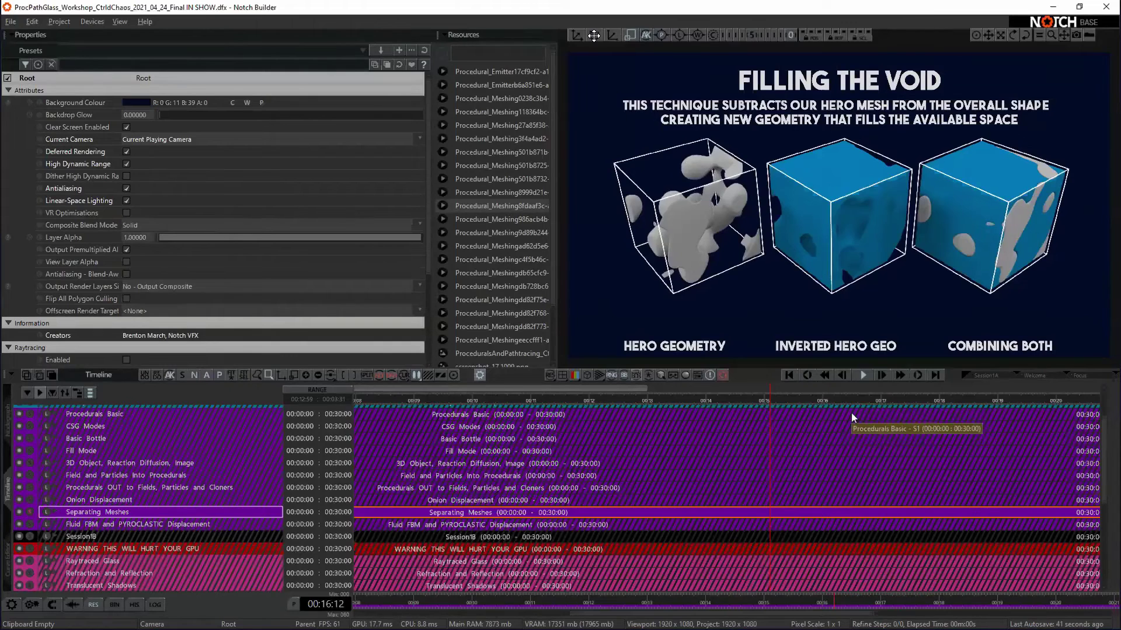
pyautogui.press('F1')
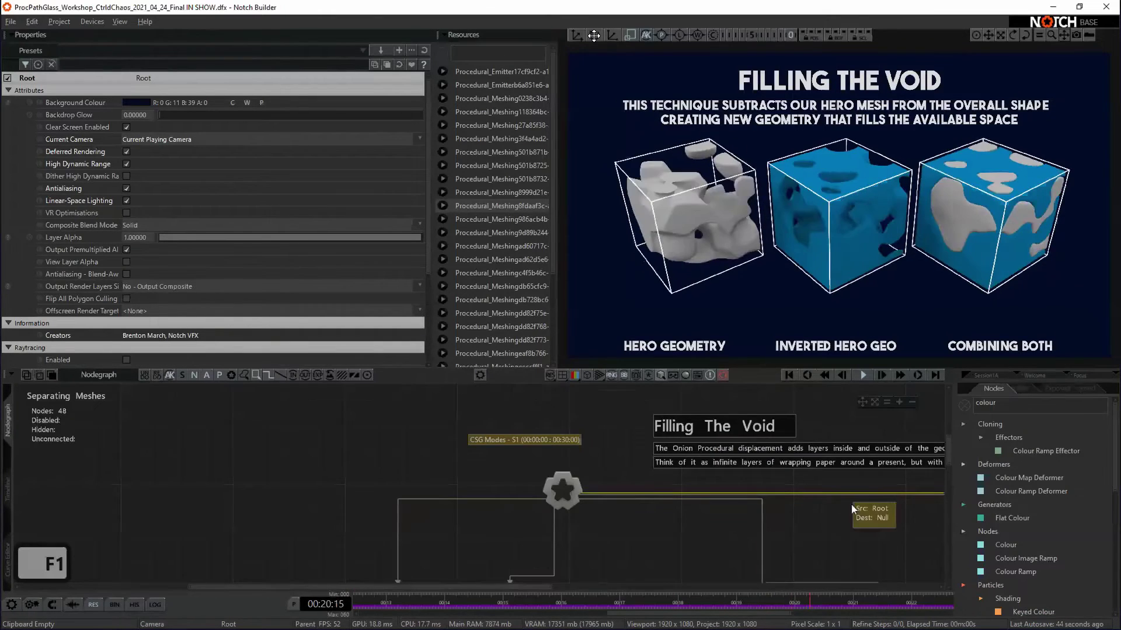
# Examine the attributes of the Fractal Noise generator in the Hero Geometry branch
pyautogui.scroll(-3, 632, 433)
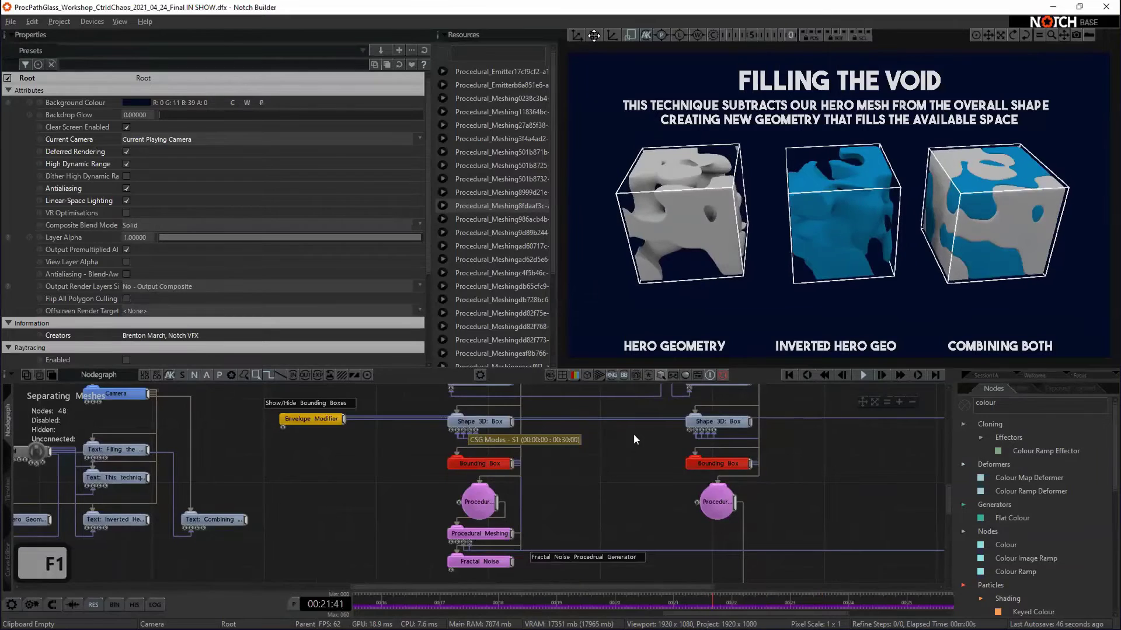
pyautogui.scroll(-3, 683, 441)
pyautogui.moveTo(691, 497); pyautogui.dragTo(671, 478, button='middle')
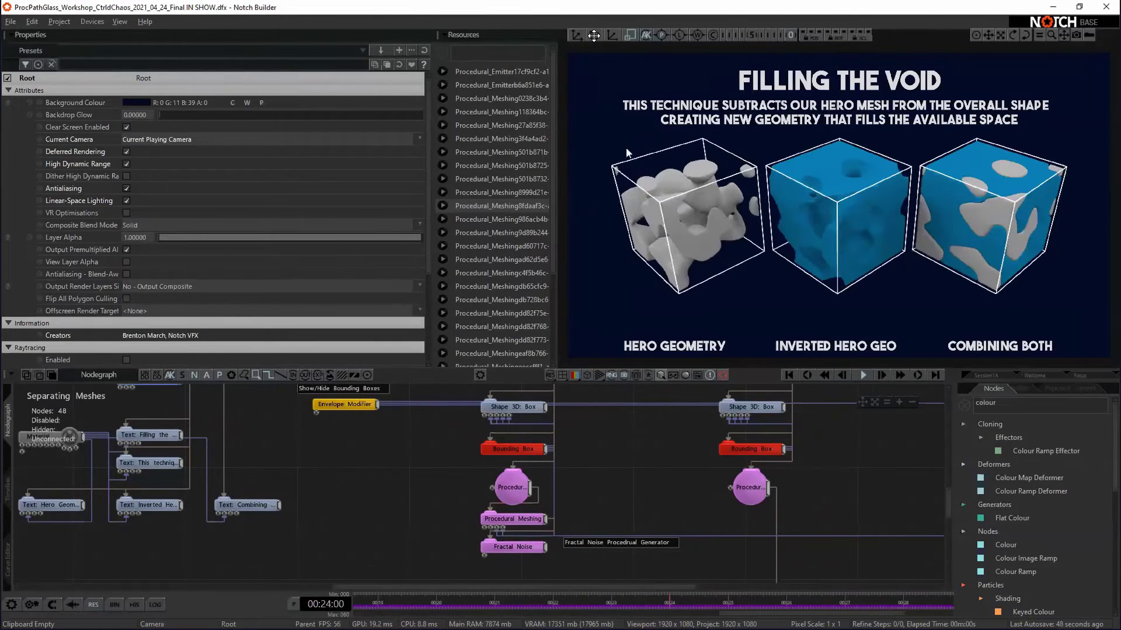
pyautogui.click(506, 548)
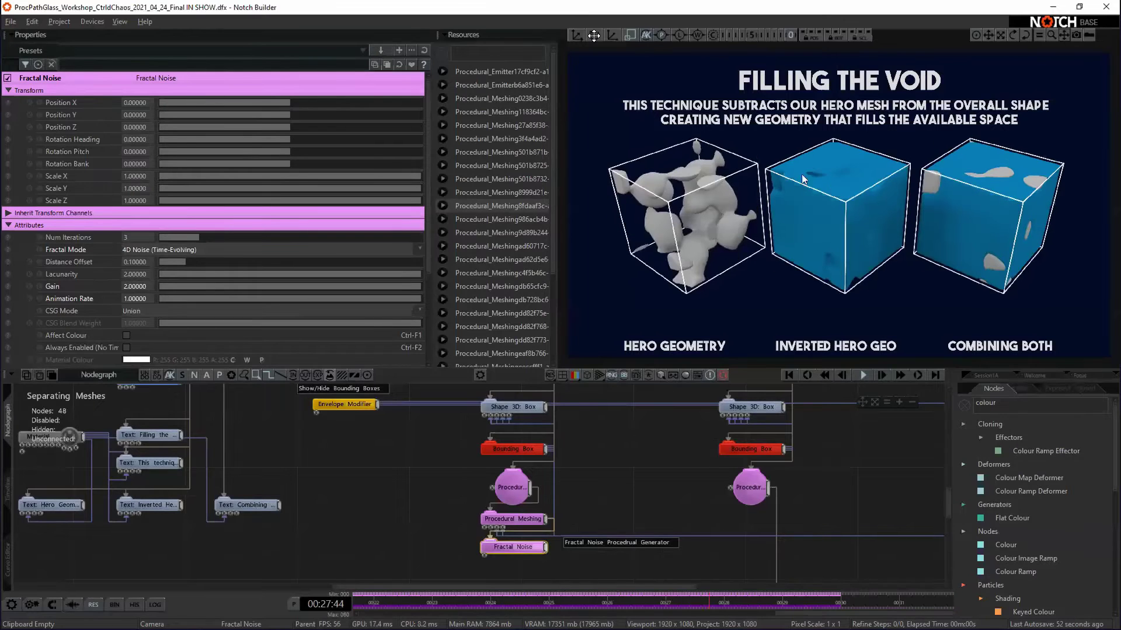
pyautogui.moveTo(503, 519); pyautogui.dragTo(569, 506, button='middle')
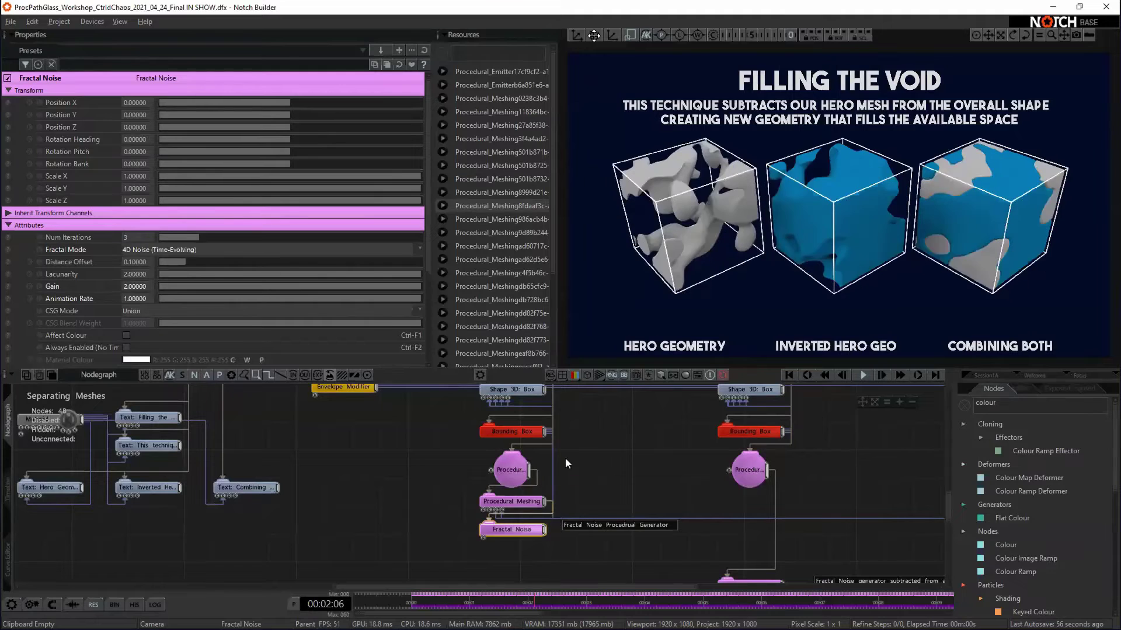
pyautogui.moveTo(569, 463); pyautogui.dragTo(667, 482, button='middle')
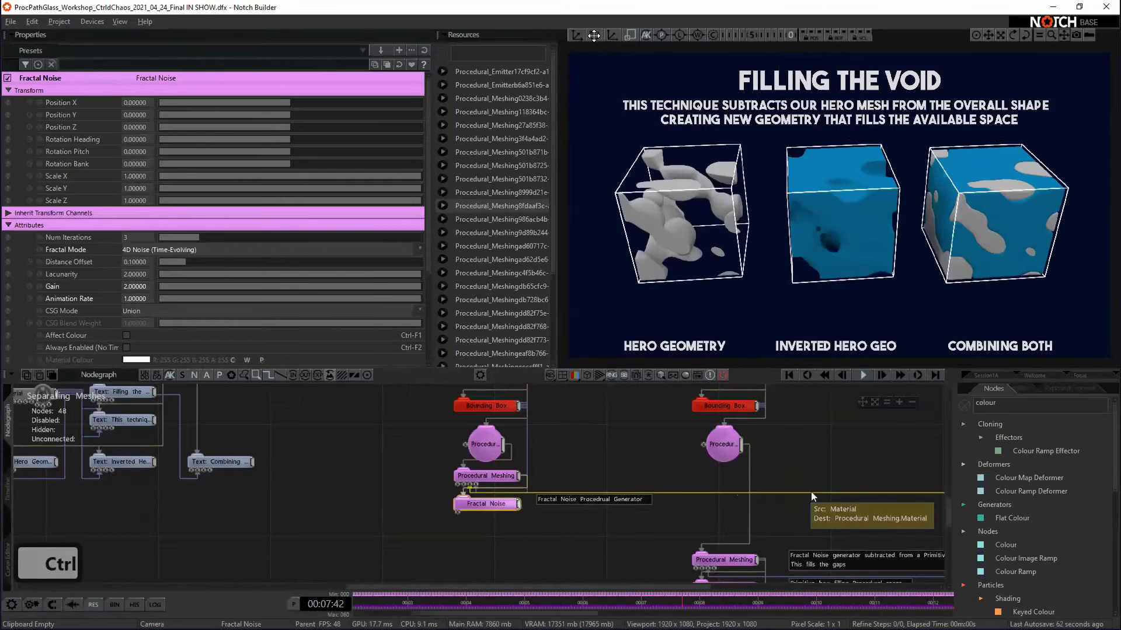
# Examine the Procedural Meshing and 3D Primitive box nodes in the Inverted Hero Geo branch
pyautogui.keyDown('ctrl'); pyautogui.scroll(-3, 744, 477); pyautogui.keyUp('ctrl')
pyautogui.moveTo(677, 496); pyautogui.dragTo(614, 470, button='middle')
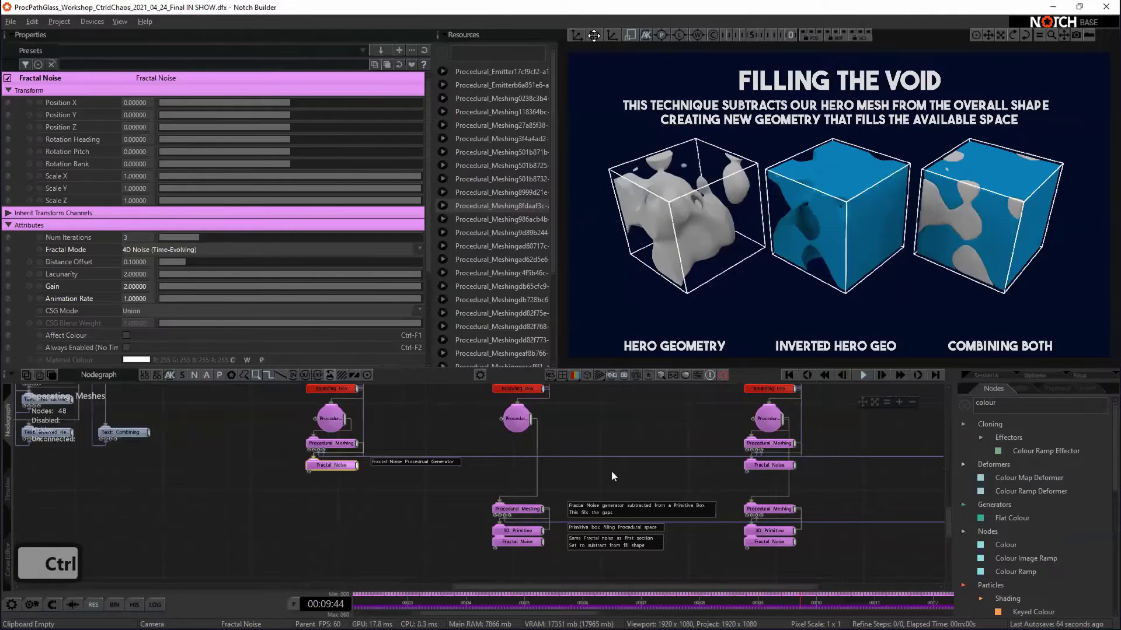
pyautogui.click(502, 511)
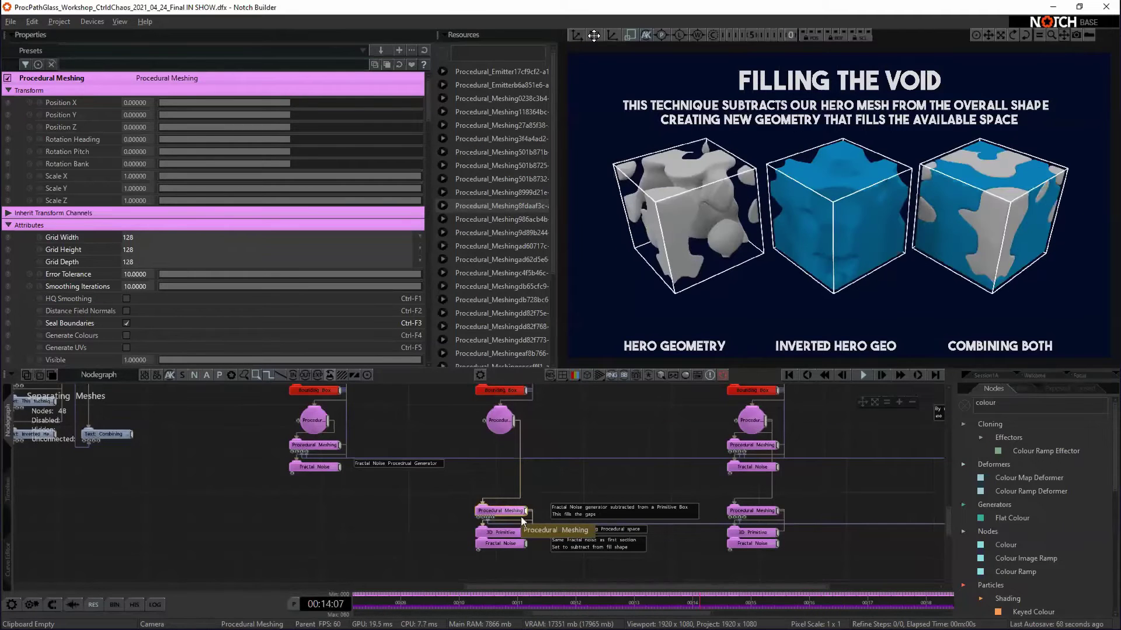
pyautogui.click(513, 535)
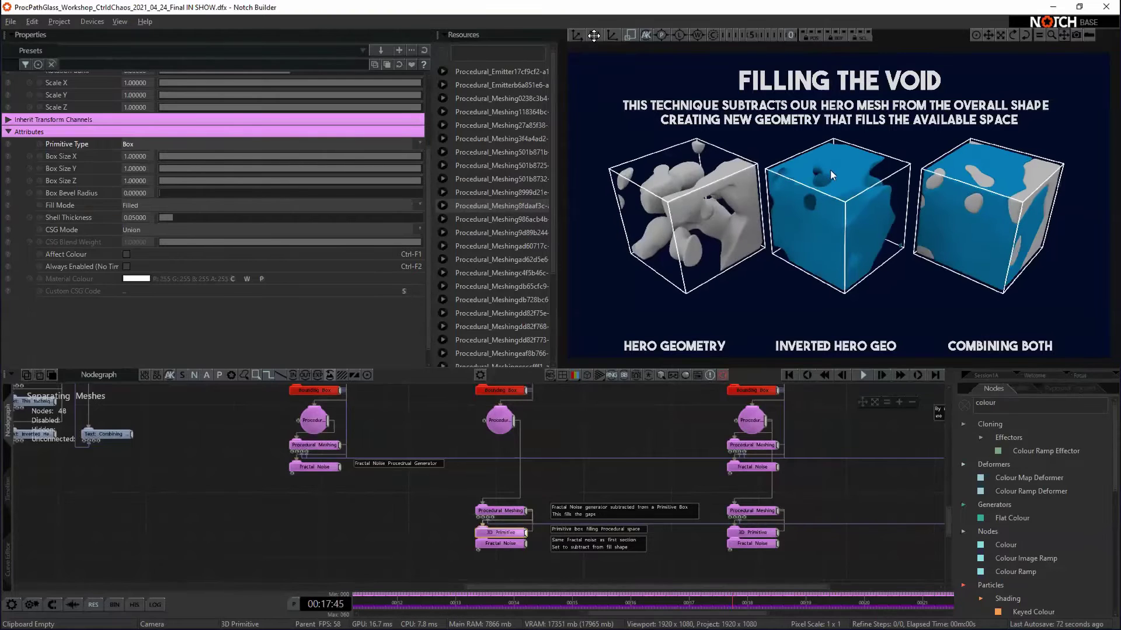
# Choose Subtract as the CSG Mode of the Fractal Noise beneath the 3D Primitive in the Inverted Hero Geo branch
pyautogui.click(502, 542)
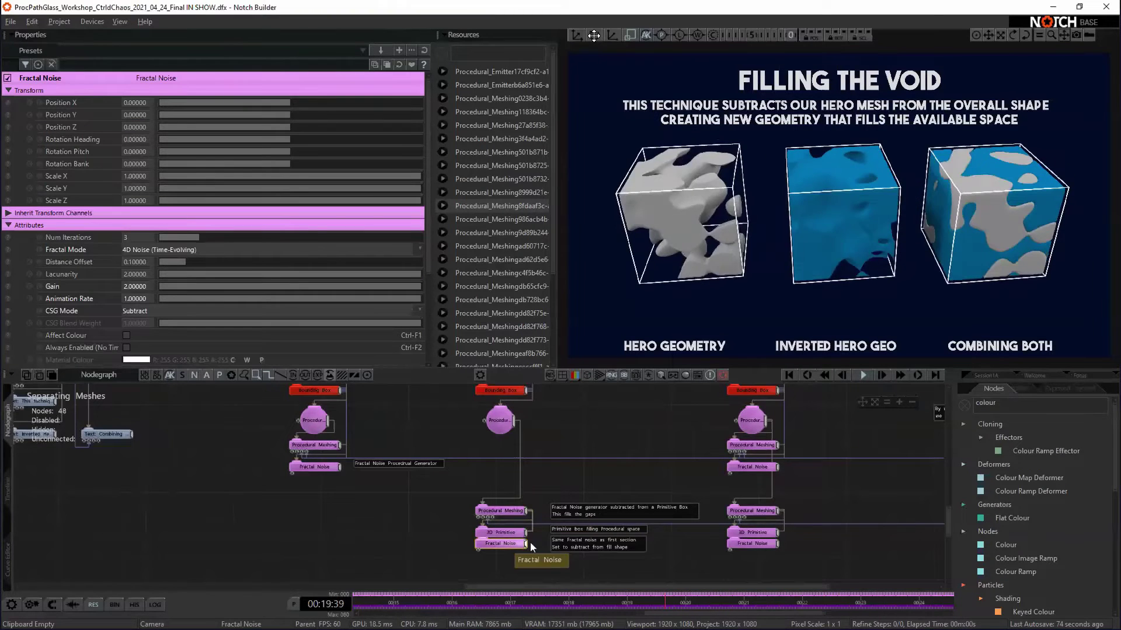
pyautogui.click(145, 312)
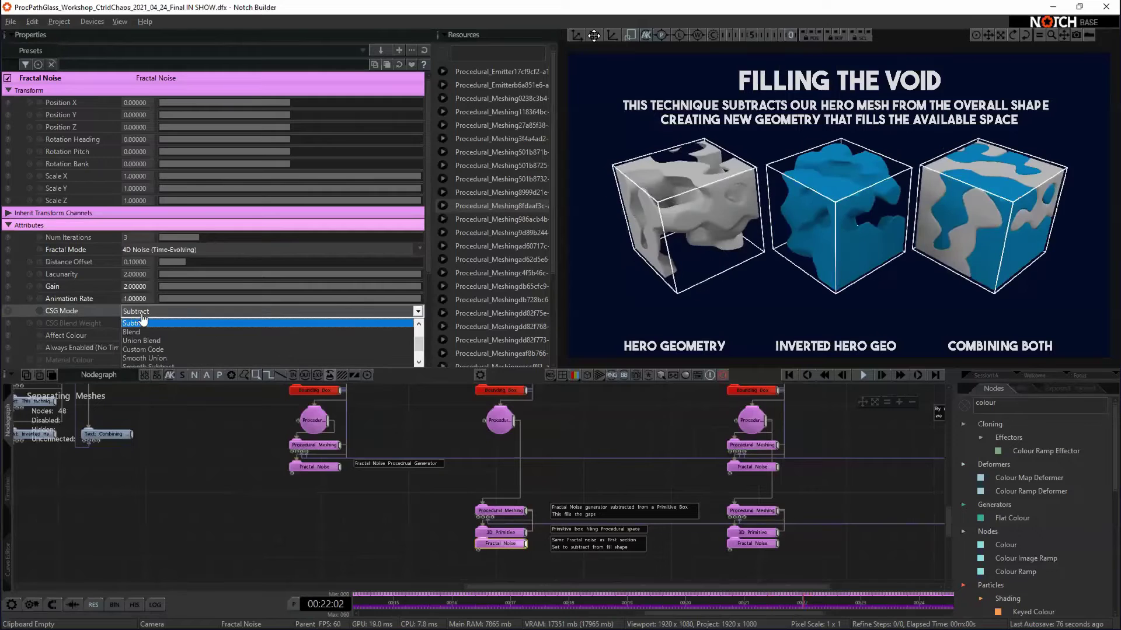
pyautogui.click(139, 323)
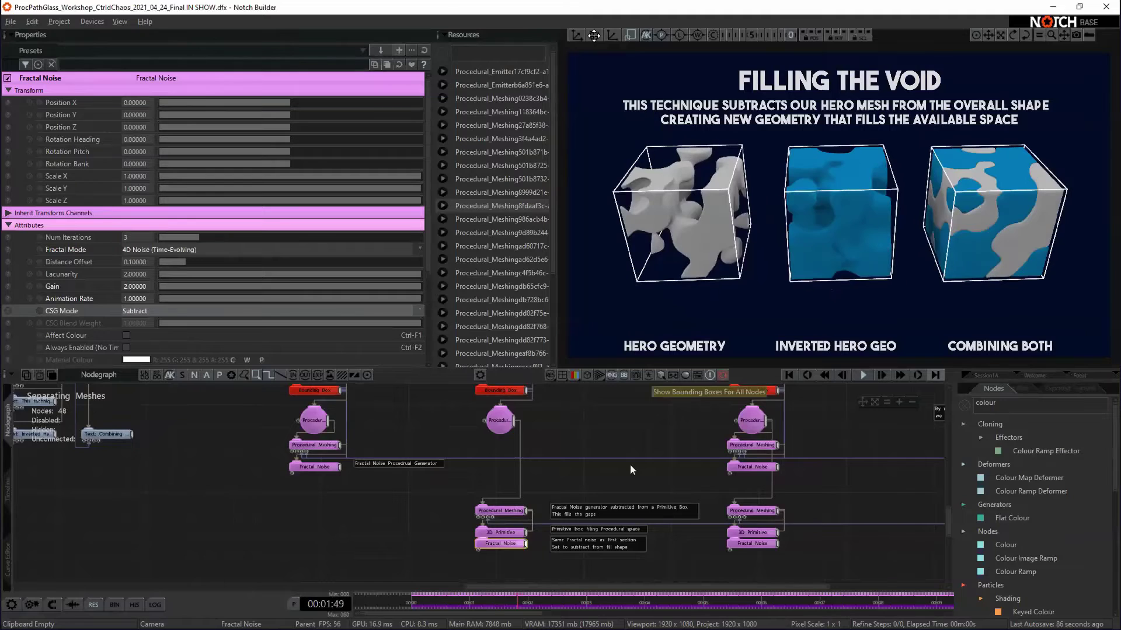
# Select both Procedural Meshing nodes in the Combining Both branch to examine its two meshes
pyautogui.moveTo(629, 464); pyautogui.dragTo(401, 445, button='middle')
pyautogui.moveTo(576, 468); pyautogui.dragTo(1003, 247, button='middle')
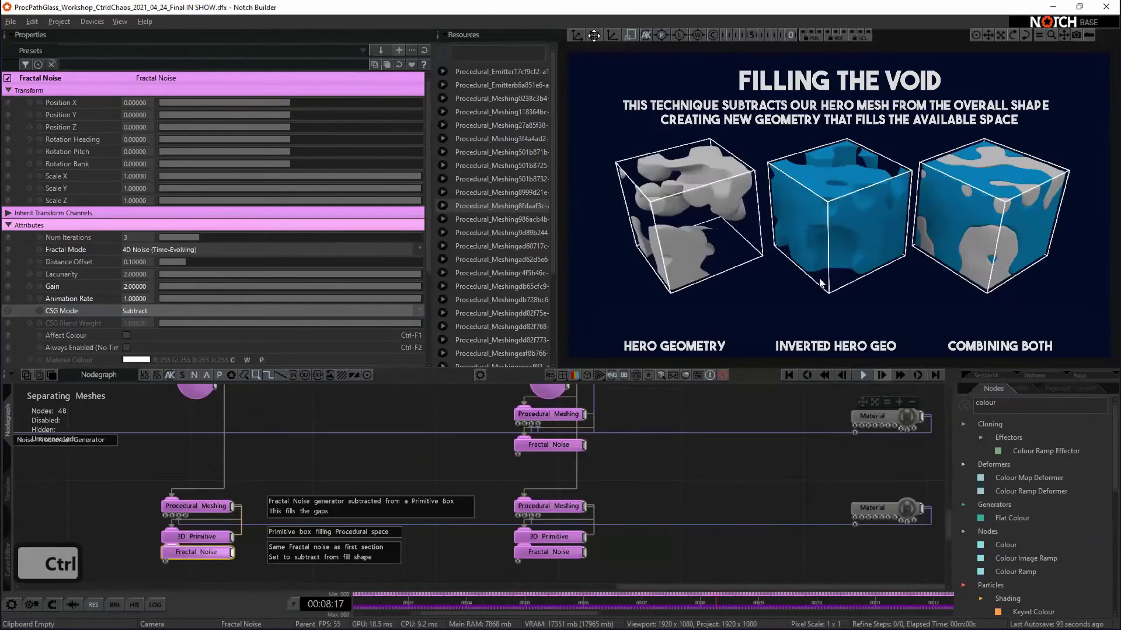
pyautogui.click(650, 477)
pyautogui.moveTo(713, 485); pyautogui.dragTo(709, 506, button='middle')
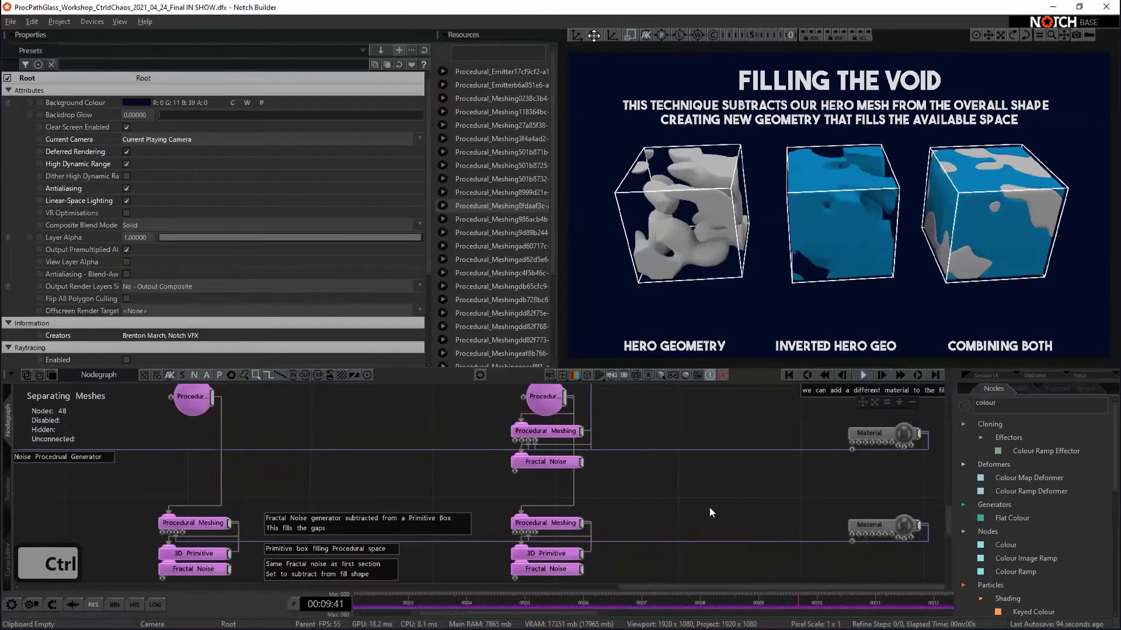
pyautogui.click(548, 438)
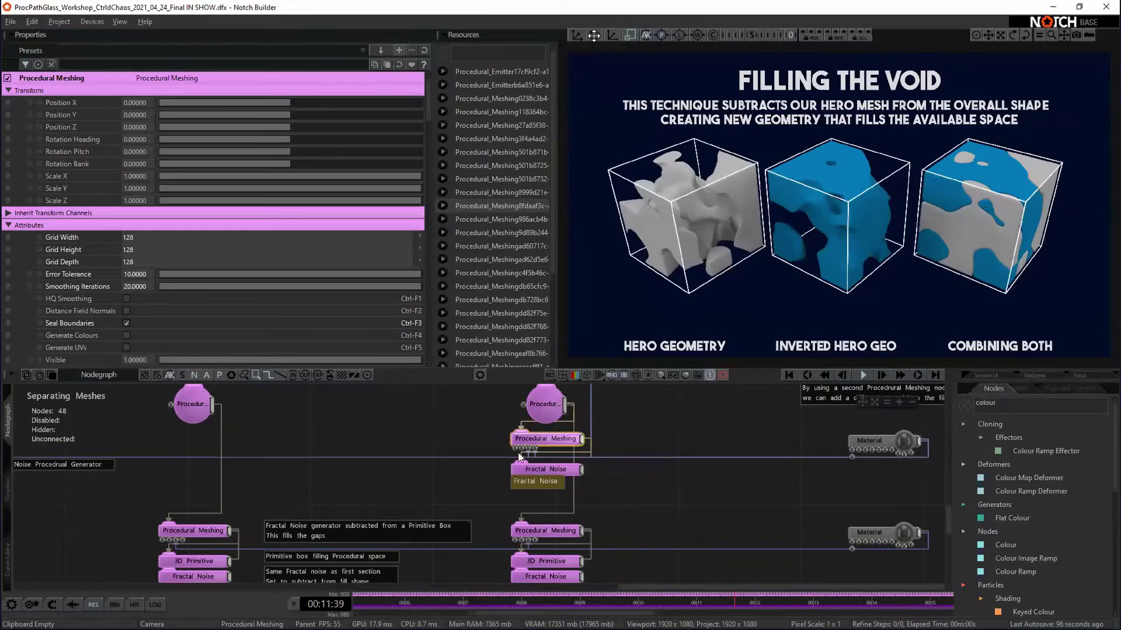
pyautogui.keyDown('ctrl'); pyautogui.click(567, 531); pyautogui.keyUp('ctrl')
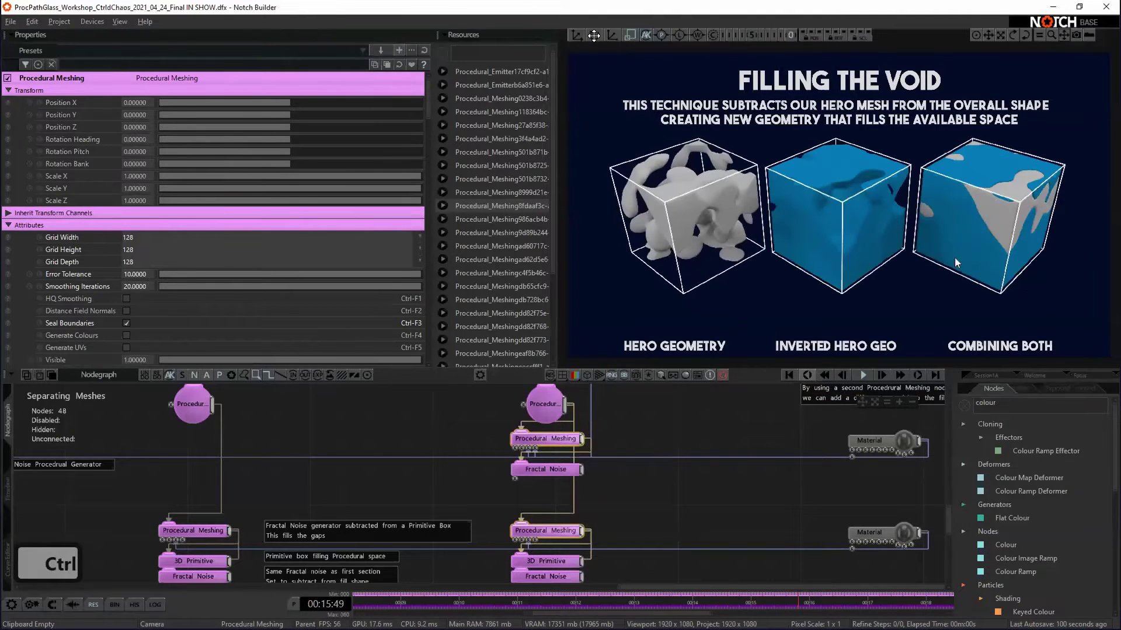
# Set the CSG Mode to Subtract on the Fractal Noise under the upper Procedural Meshing in the Combining Both branch
pyautogui.click(563, 470)
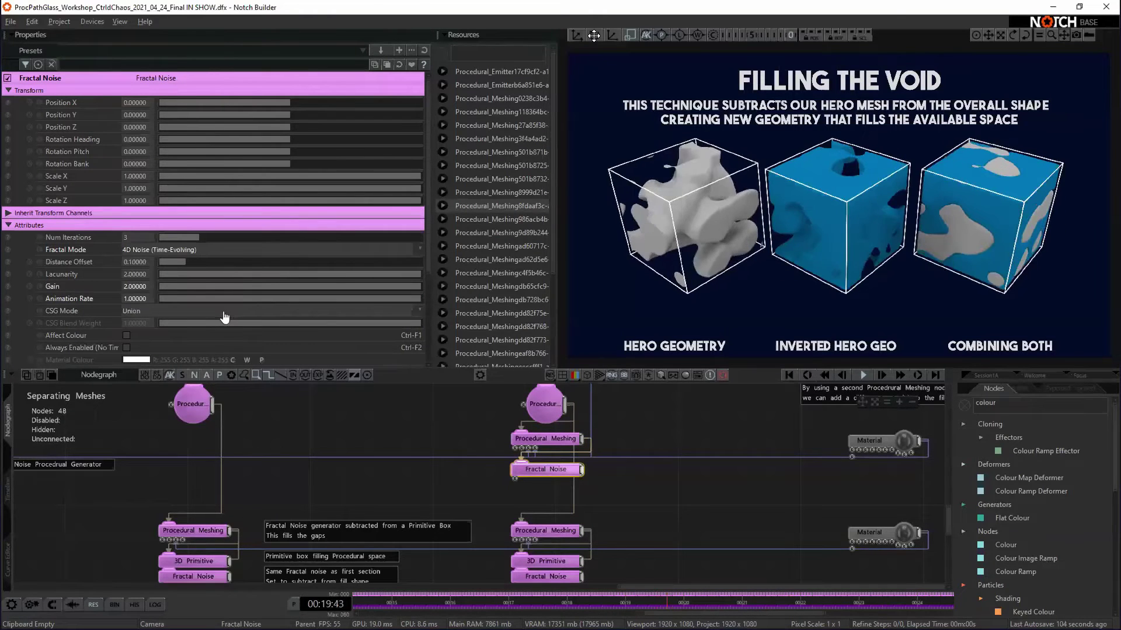
pyautogui.click(230, 311)
pyautogui.click(186, 341)
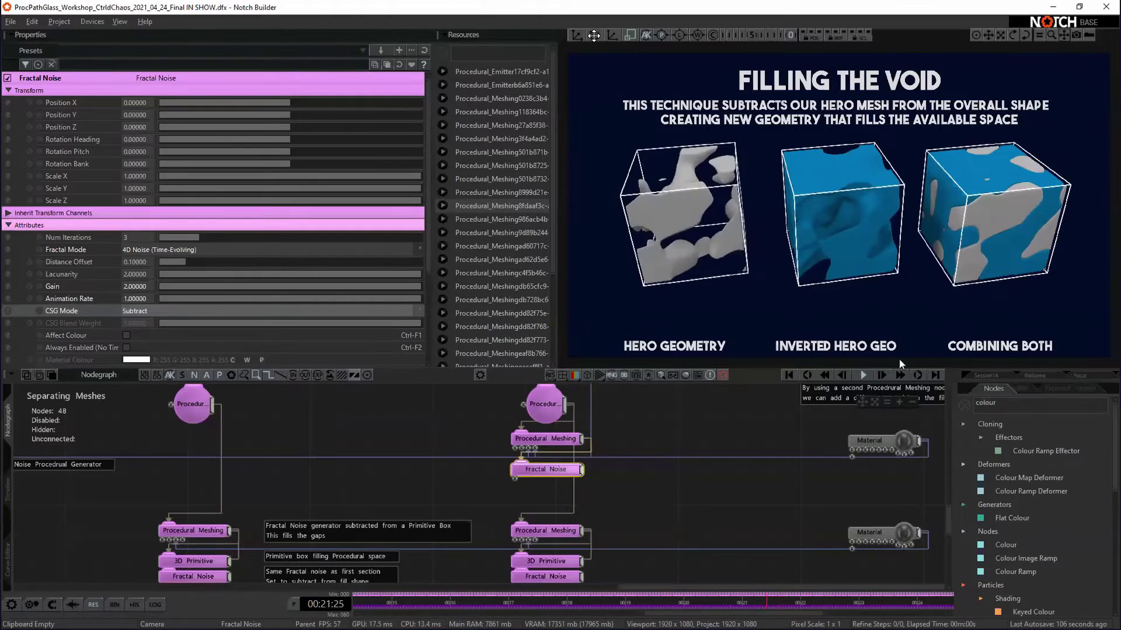
pyautogui.moveTo(541, 585); pyautogui.dragTo(531, 534, button='middle')
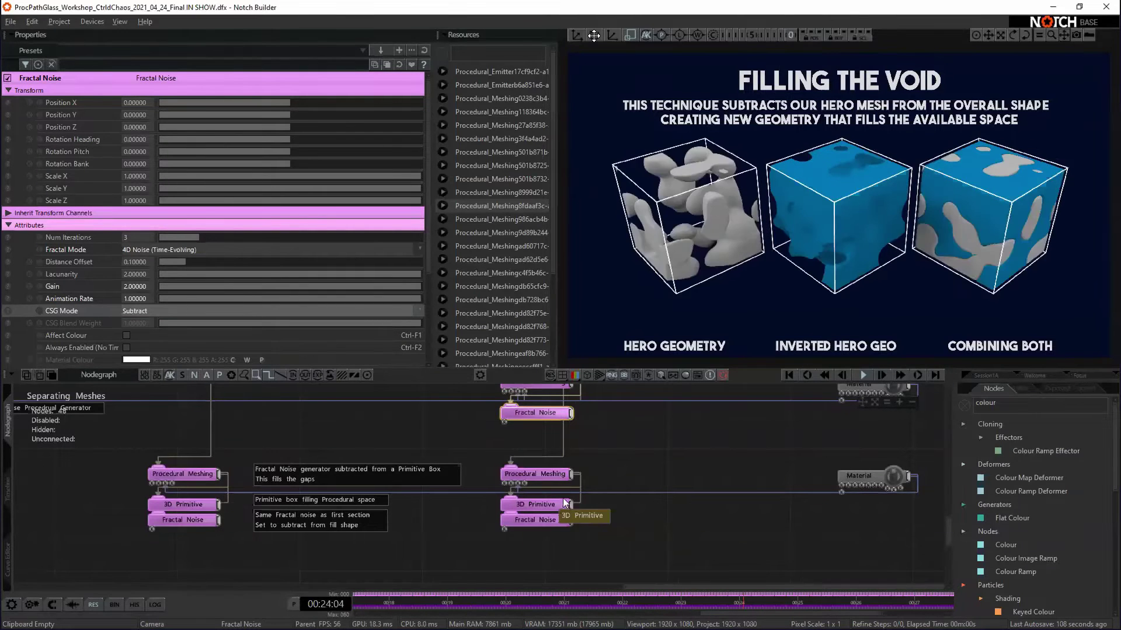
# Move the upper Fractal Noise and the lower 3D Primitive with its Fractal Noise beside their Procedural Meshing nodes in the Combining Both branch
pyautogui.moveTo(588, 491); pyautogui.dragTo(575, 520, button='middle')
pyautogui.moveTo(514, 459); pyautogui.dragTo(638, 428)
pyautogui.moveTo(523, 585); pyautogui.dragTo(523, 548, button='middle')
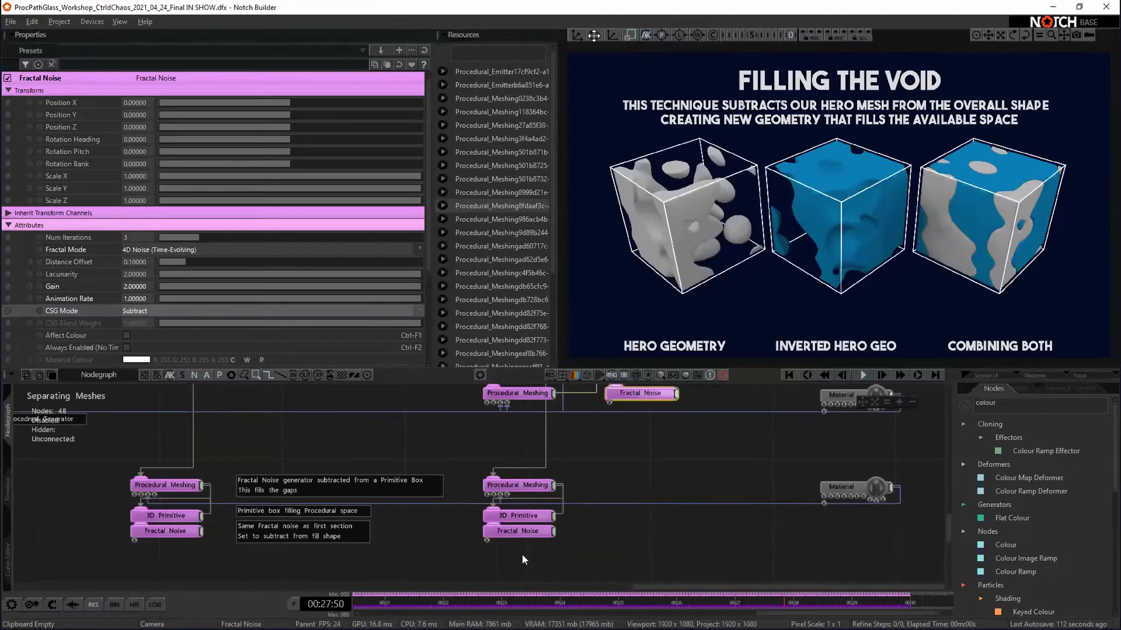
pyautogui.moveTo(522, 554); pyautogui.dragTo(537, 513)
pyautogui.moveTo(538, 513); pyautogui.dragTo(645, 509)
pyautogui.moveTo(645, 513); pyautogui.dragTo(648, 589, button='middle')
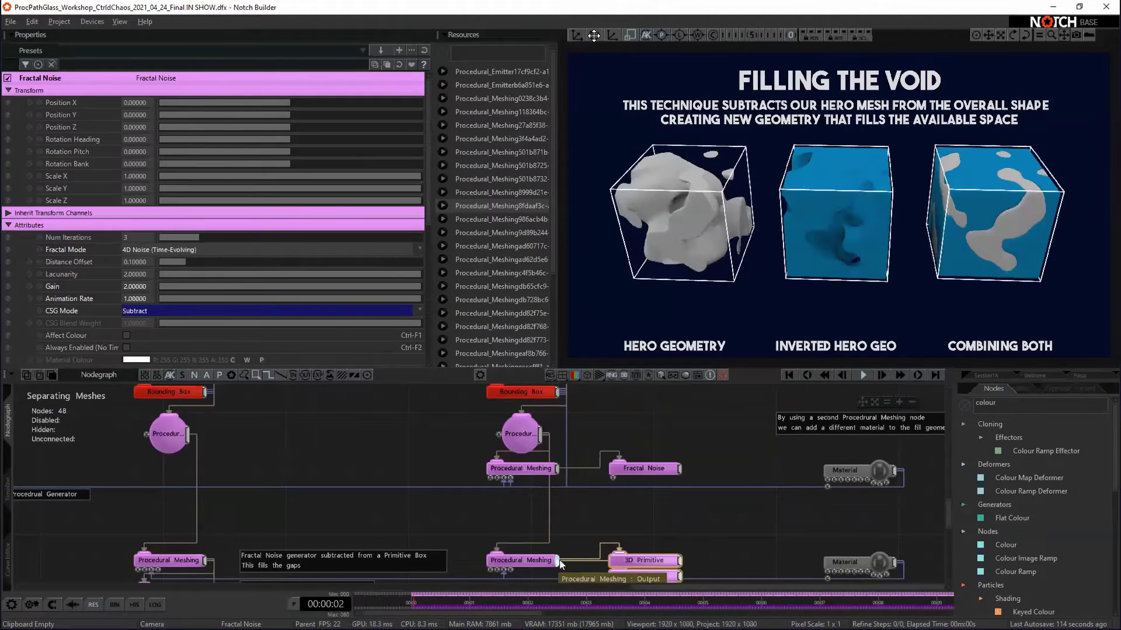
pyautogui.moveTo(649, 589); pyautogui.dragTo(663, 559)
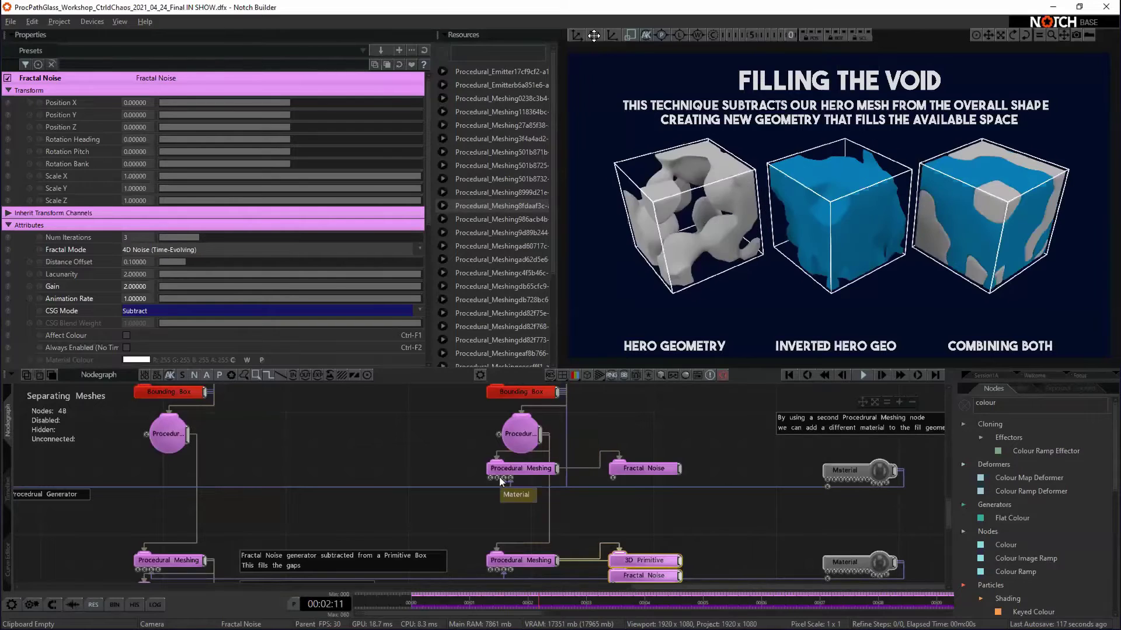
pyautogui.moveTo(488, 544); pyautogui.dragTo(485, 534, button='middle')
pyautogui.click(479, 534)
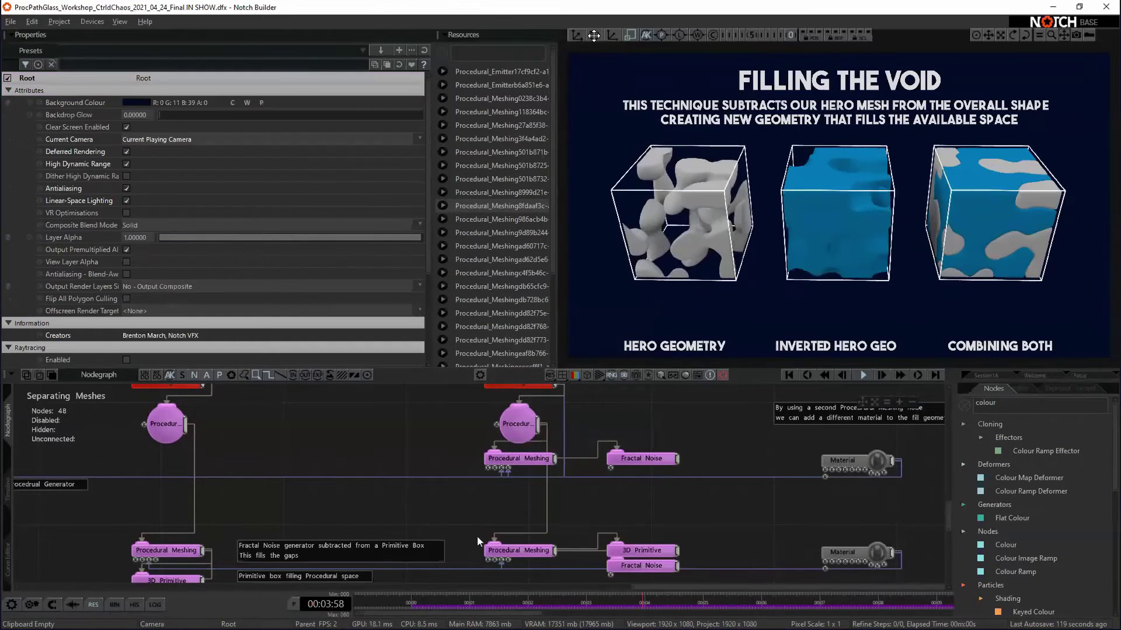
# Raise the Metallicness of the upper Material in the Combining Both branch to about 0.83
pyautogui.moveTo(480, 426); pyautogui.dragTo(393, 401, button='middle')
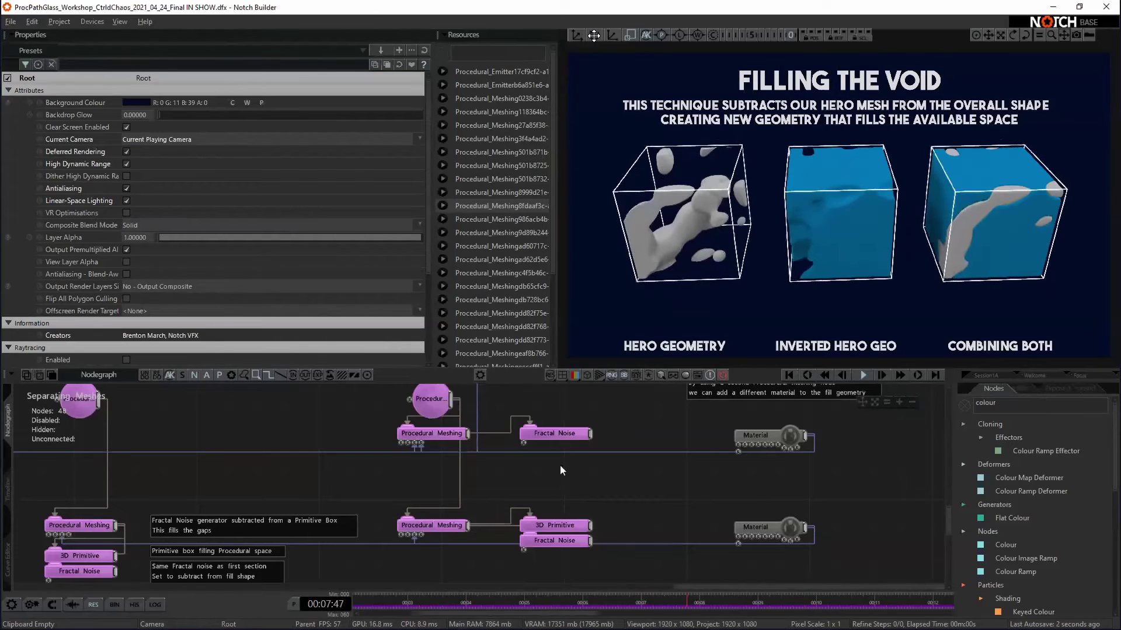
pyautogui.moveTo(485, 491); pyautogui.dragTo(666, 445, button='middle')
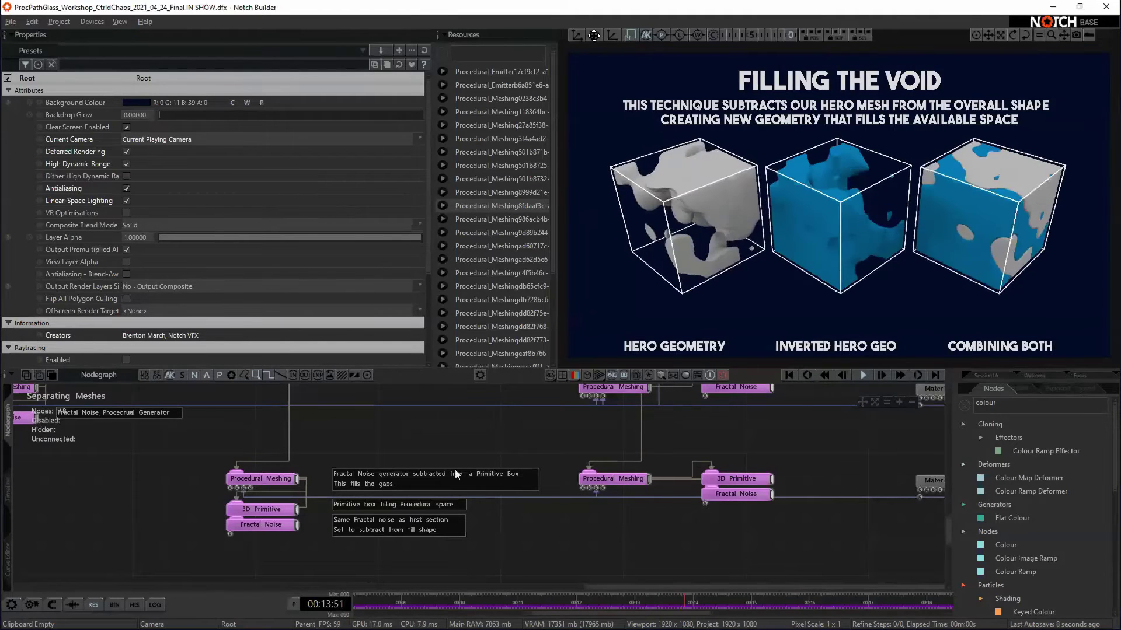
pyautogui.press('2')
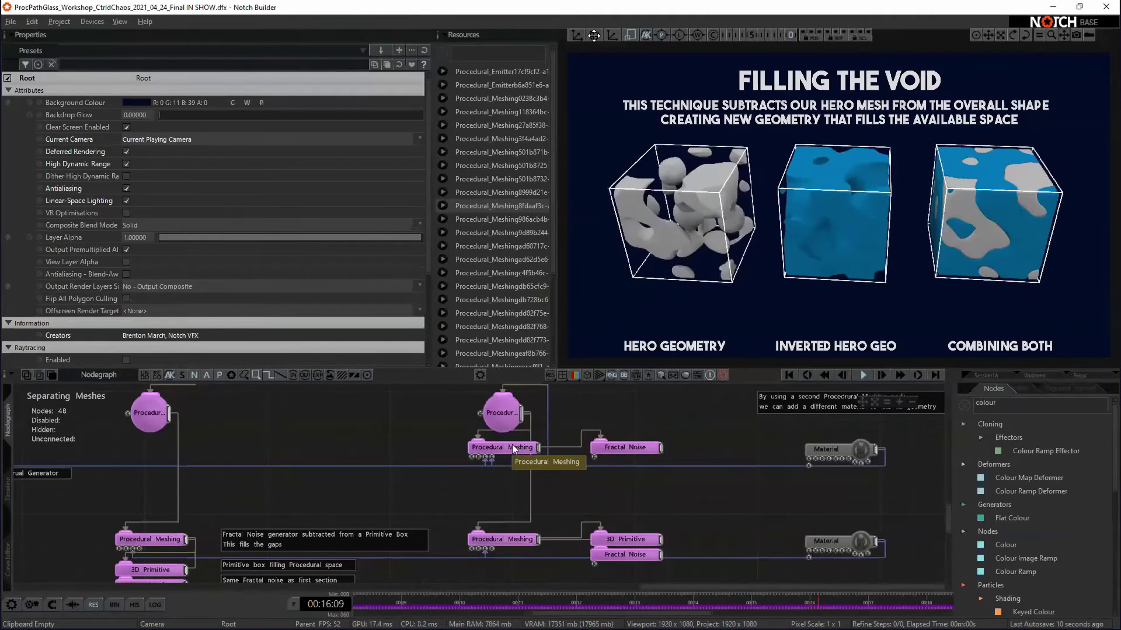
pyautogui.click(826, 451)
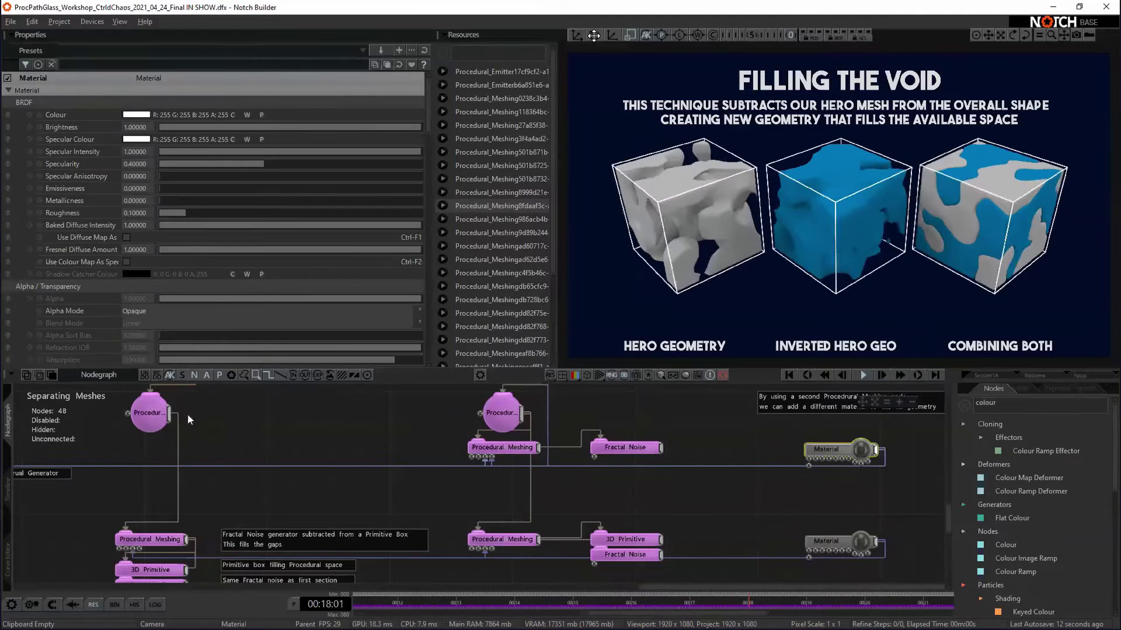
pyautogui.moveTo(188, 201); pyautogui.dragTo(461, 195)
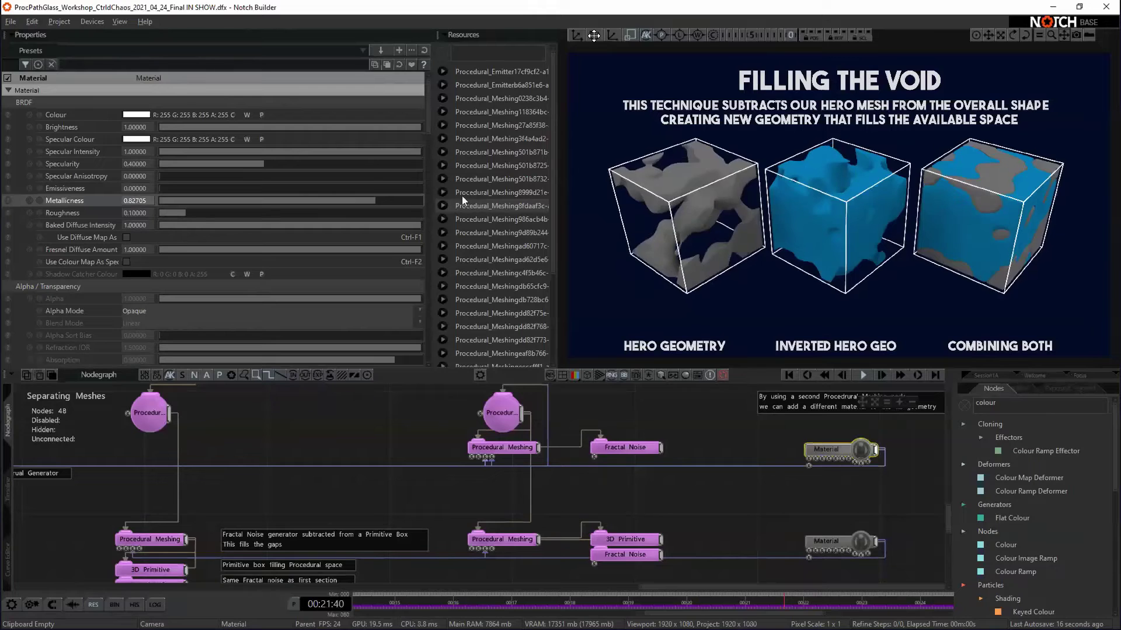
pyautogui.scroll(-1, 243, 303)
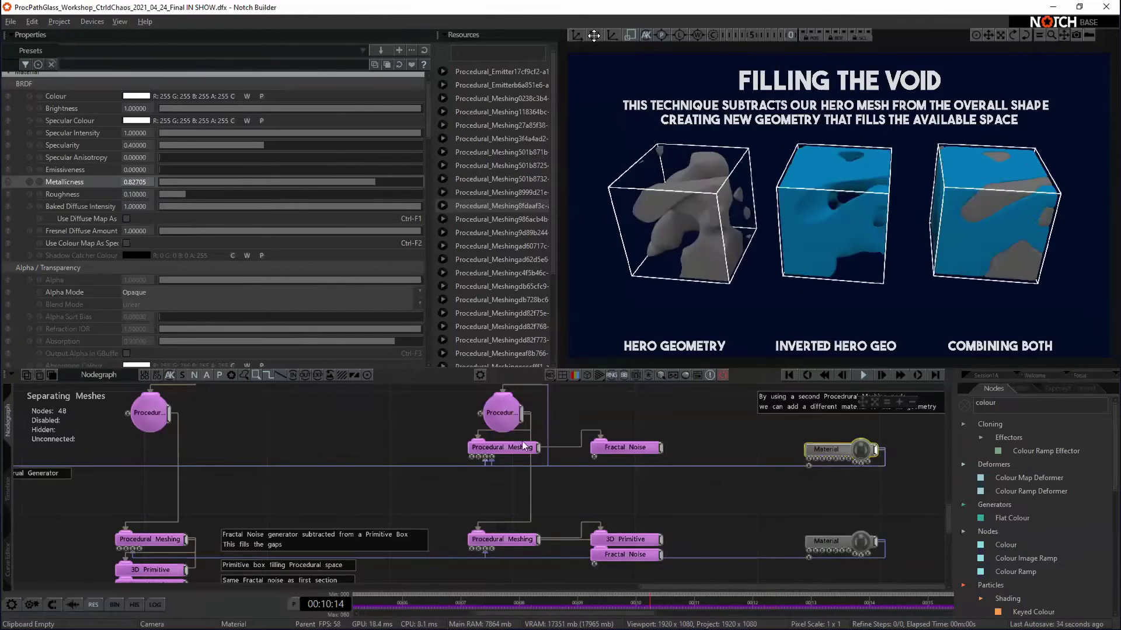
# Solo the Fluid FBM and PYROCLASTIC Displacement layer in the timeline and show its node graph
pyautogui.press('F2')
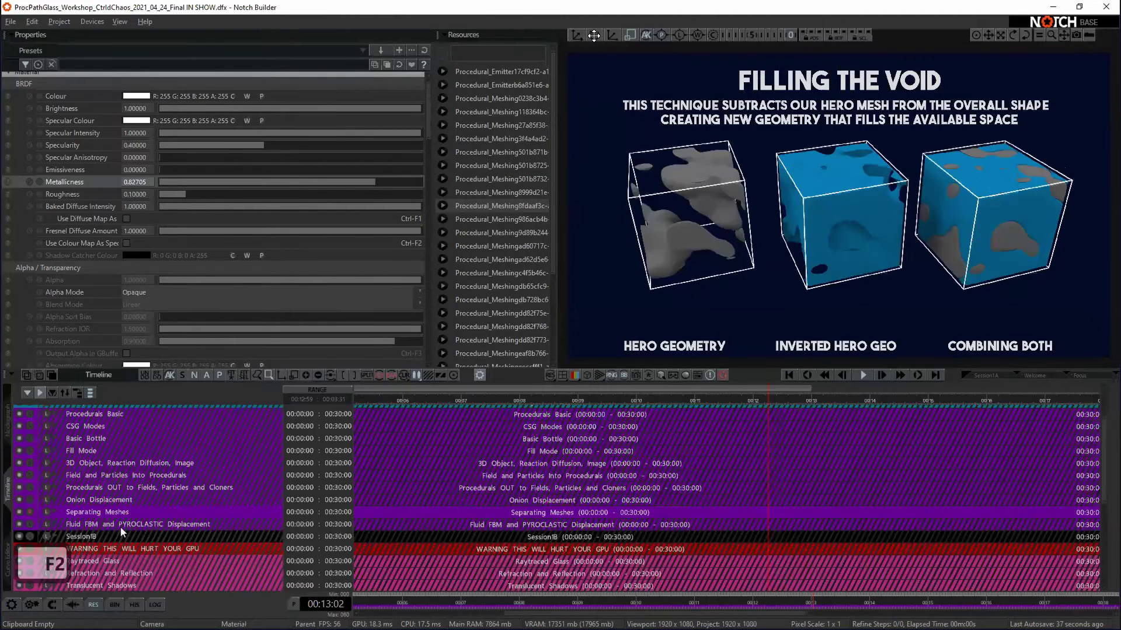
pyautogui.click(31, 524)
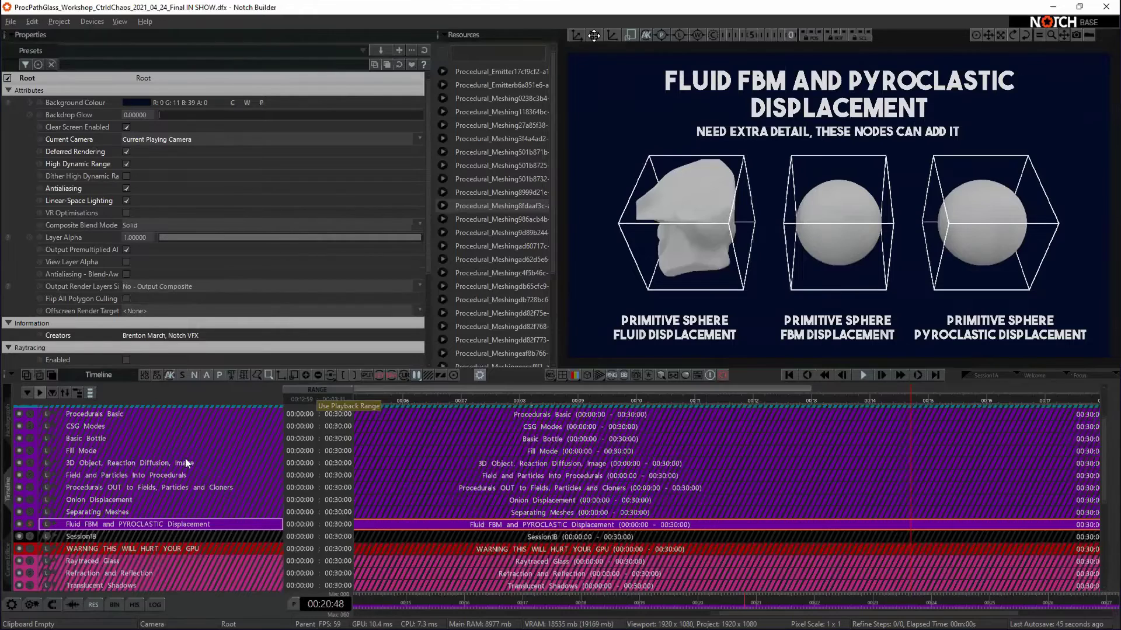
pyautogui.press('F1')
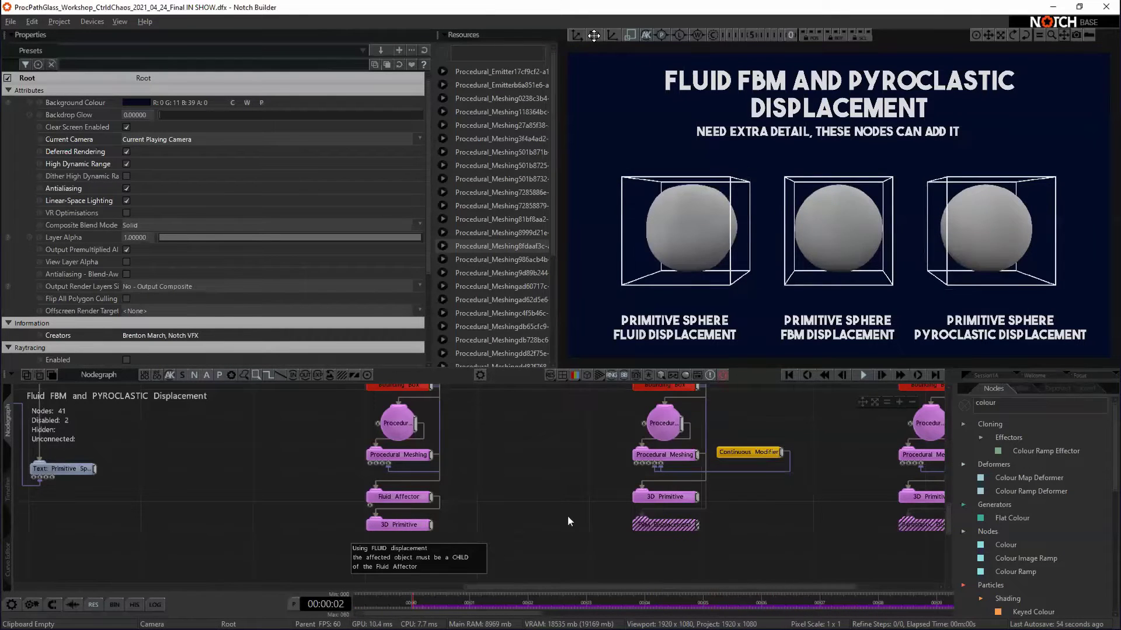
# Clear the node library filter and expand the Procedural Displacement category to show its nodes
pyautogui.click(964, 406)
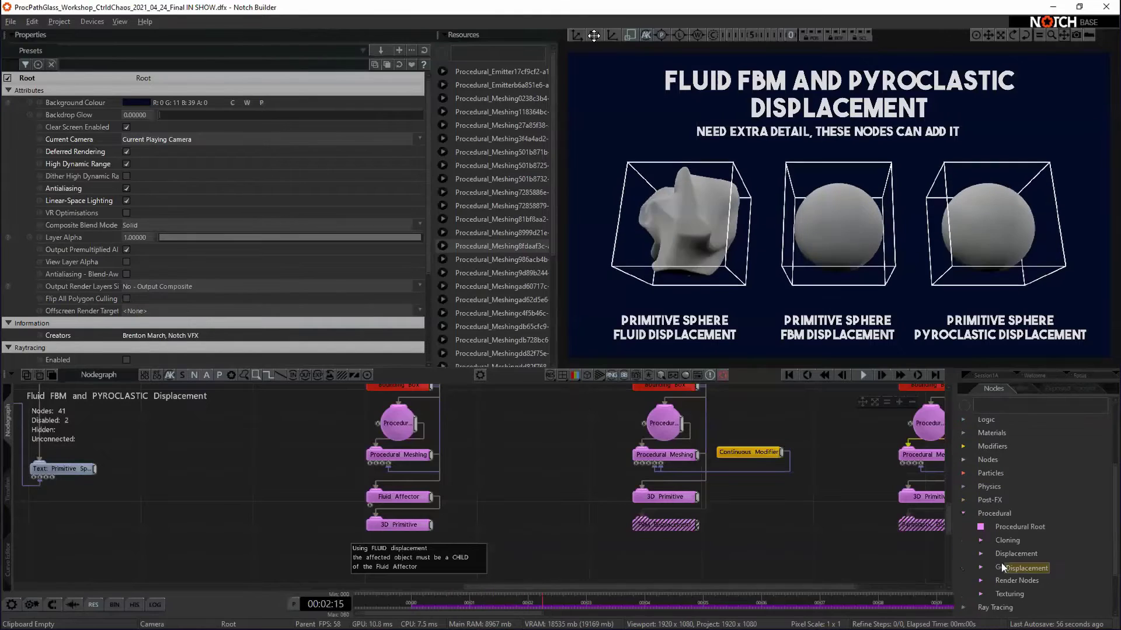
pyautogui.scroll(-3, 998, 560)
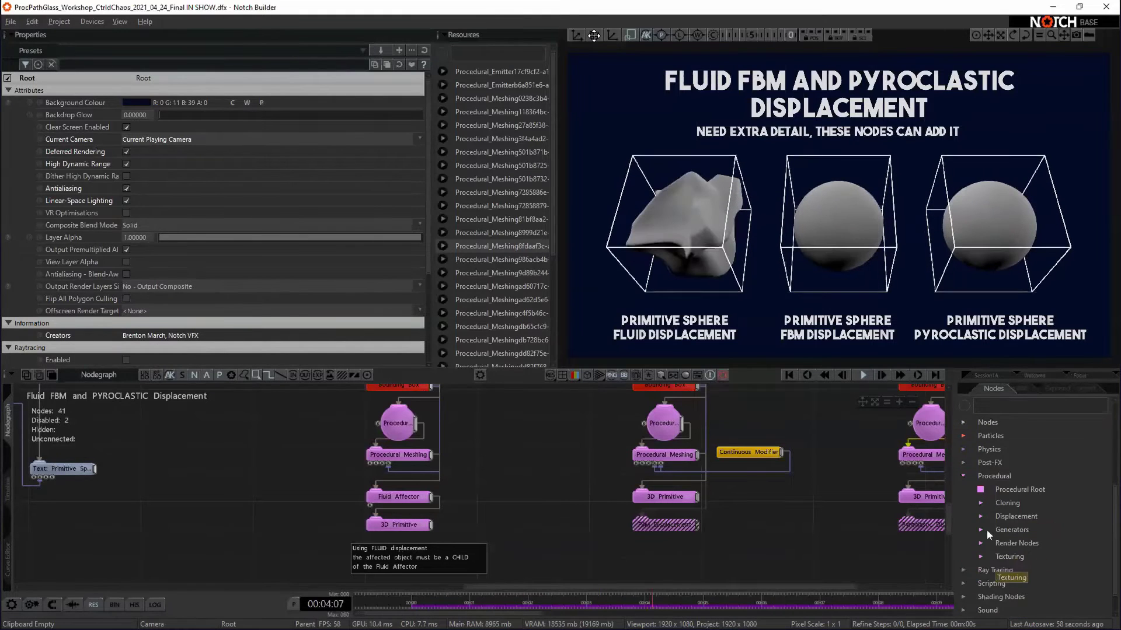
pyautogui.click(988, 518)
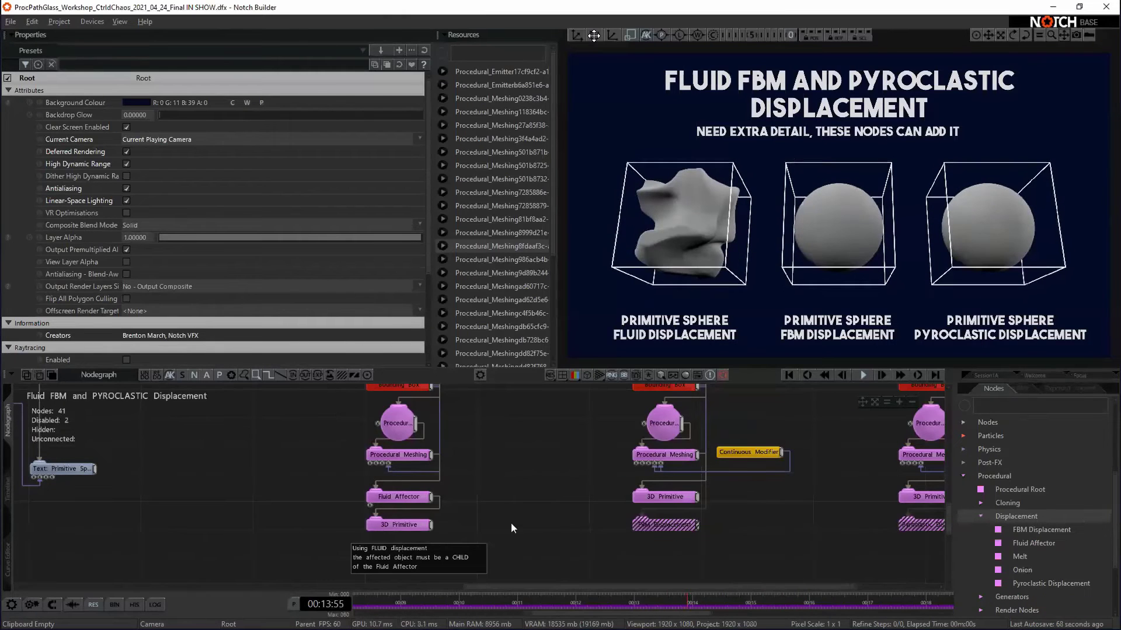
# Offset the Fluid Affector from its child 3D Primitive, and examine both nodes' properties and the affector's Solver Mode options
pyautogui.moveTo(511, 523); pyautogui.dragTo(434, 516, button='middle')
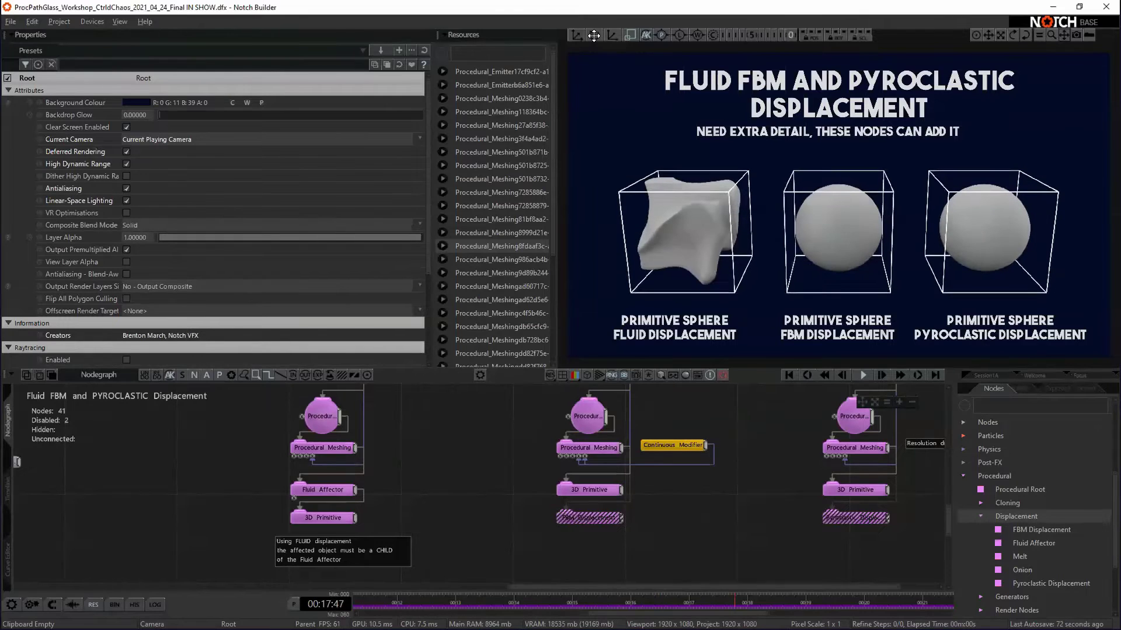
pyautogui.moveTo(331, 493); pyautogui.dragTo(401, 494)
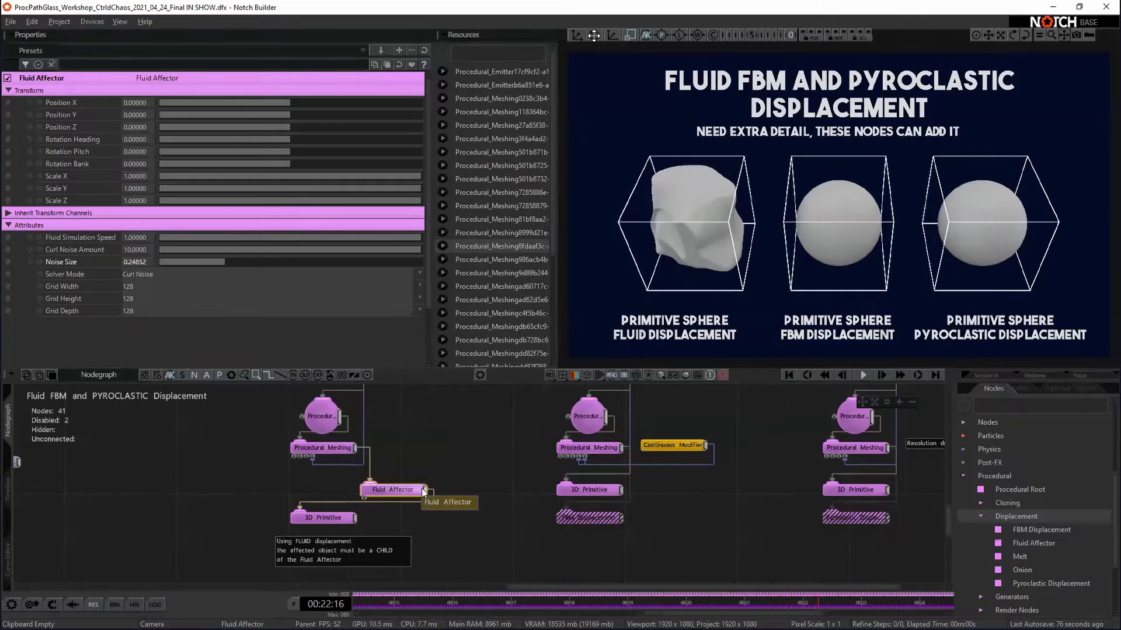
pyautogui.click(320, 520)
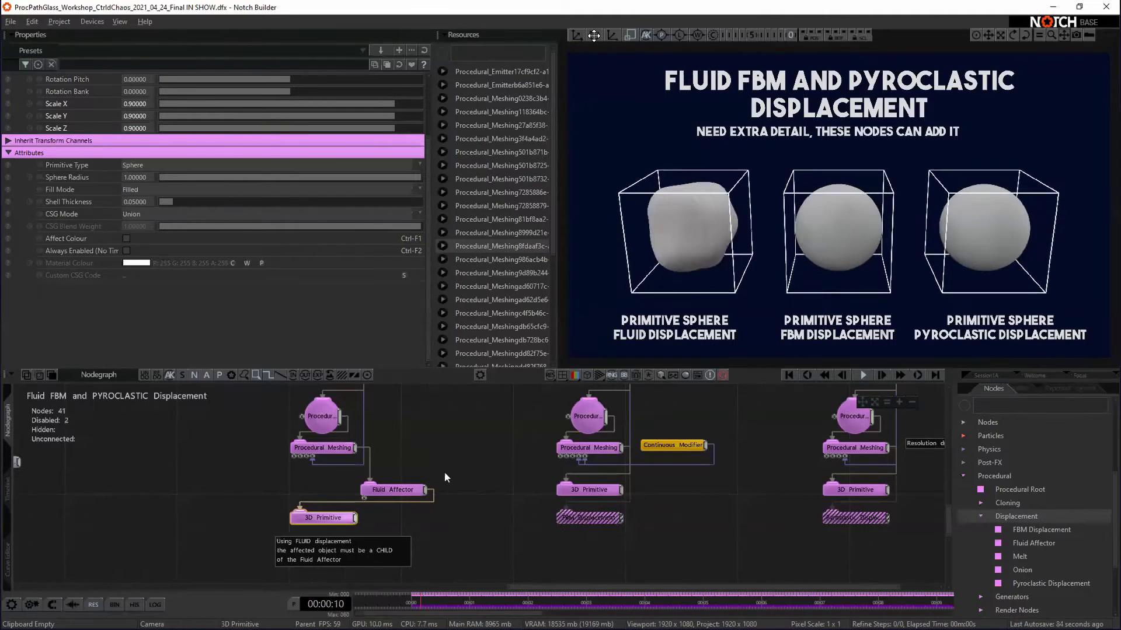
pyautogui.click(400, 494)
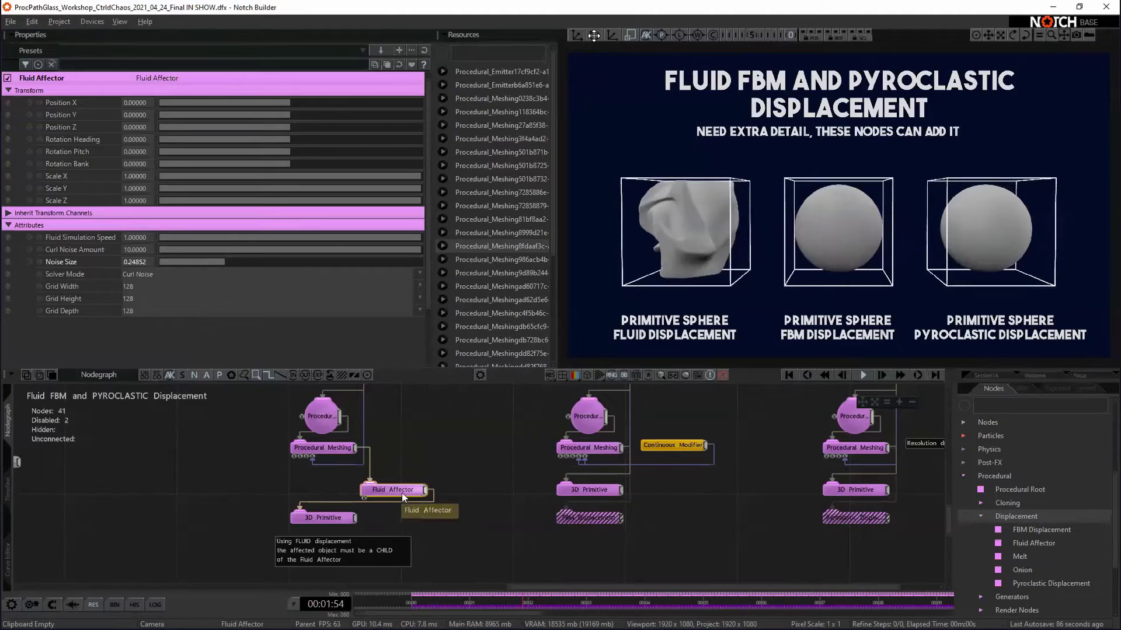
pyautogui.click(166, 276)
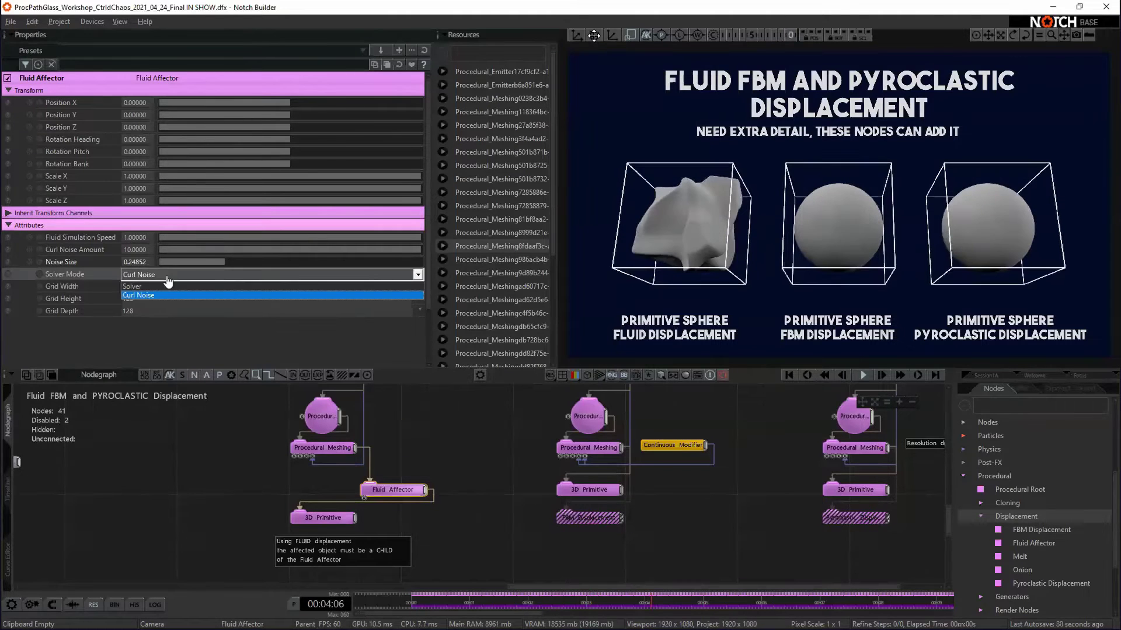
pyautogui.click(166, 276)
# Enable the FBM Displacement beneath the middle branch's 3D Primitive and set its Gain to about 0.16 and Amplitude to about 0.36
pyautogui.moveTo(602, 576); pyautogui.dragTo(451, 546, button='middle')
pyautogui.click(411, 546)
pyautogui.hotkey('ctrl', '1')
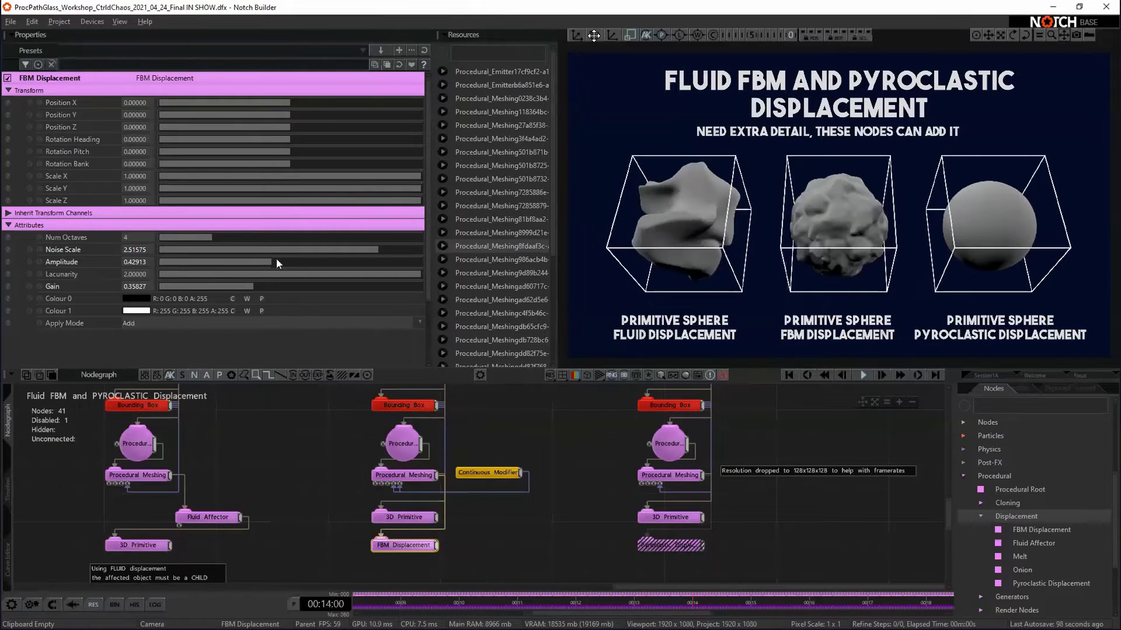
pyautogui.moveTo(267, 264); pyautogui.dragTo(346, 275)
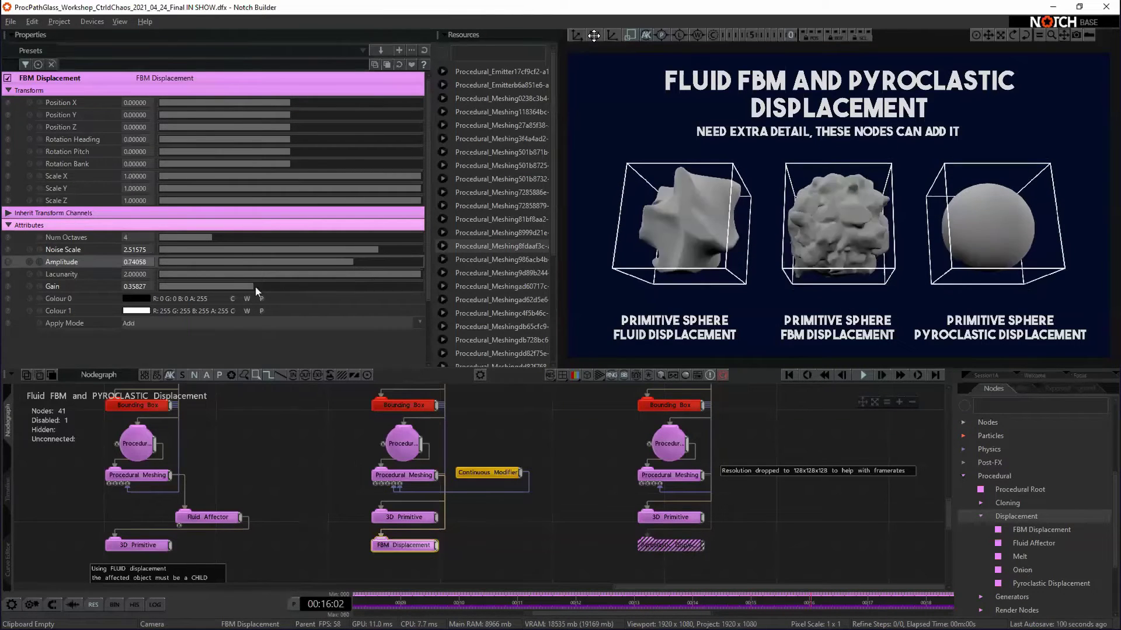
pyautogui.moveTo(254, 286); pyautogui.dragTo(241, 307)
pyautogui.moveTo(349, 261); pyautogui.dragTo(251, 227)
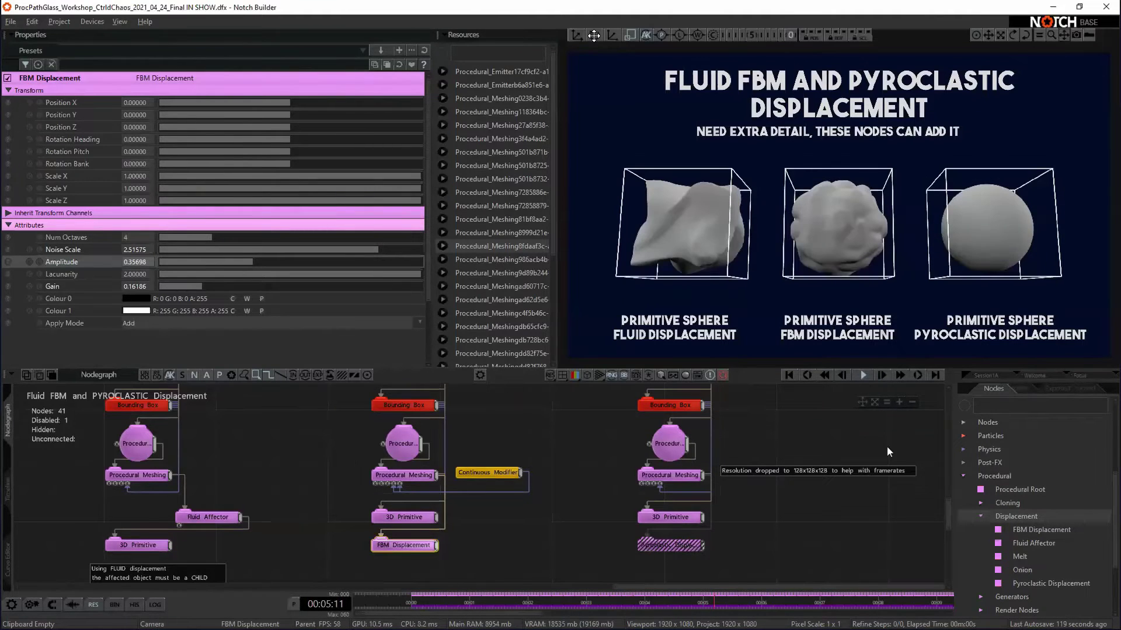
# Enable the Pyroclastic Displacement beneath the third branch's 3D Primitive and clear the selection
pyautogui.hotkey('ctrl', '1')
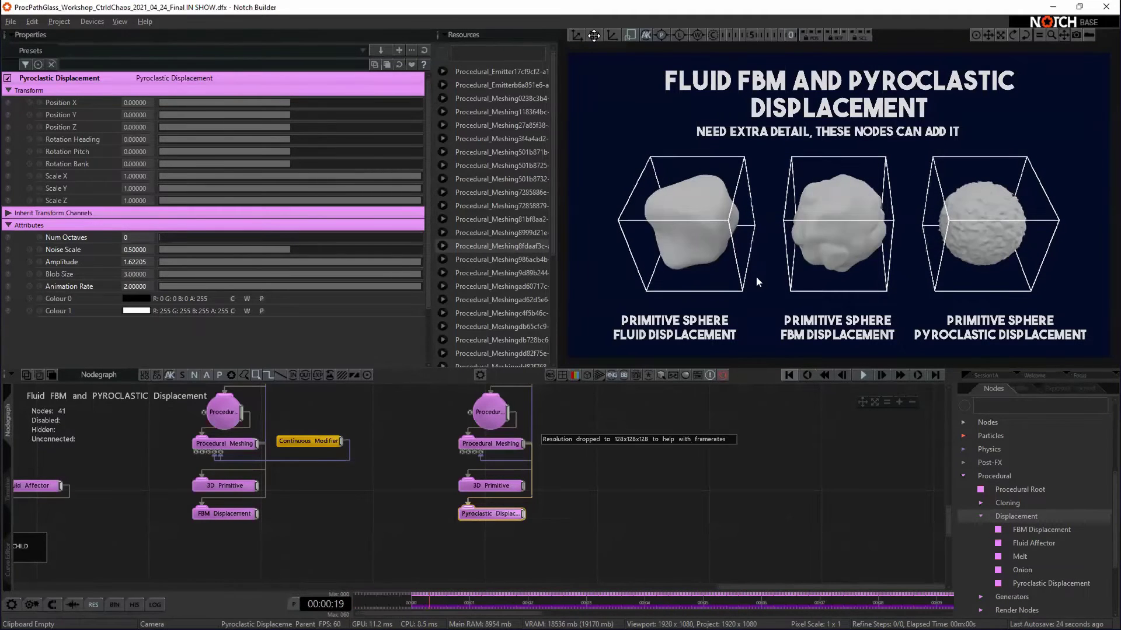
pyautogui.click(702, 482)
# Return to the timeline and solo the WARNING THIS WILL HURT YOUR GPU layer
pyautogui.press('F2')
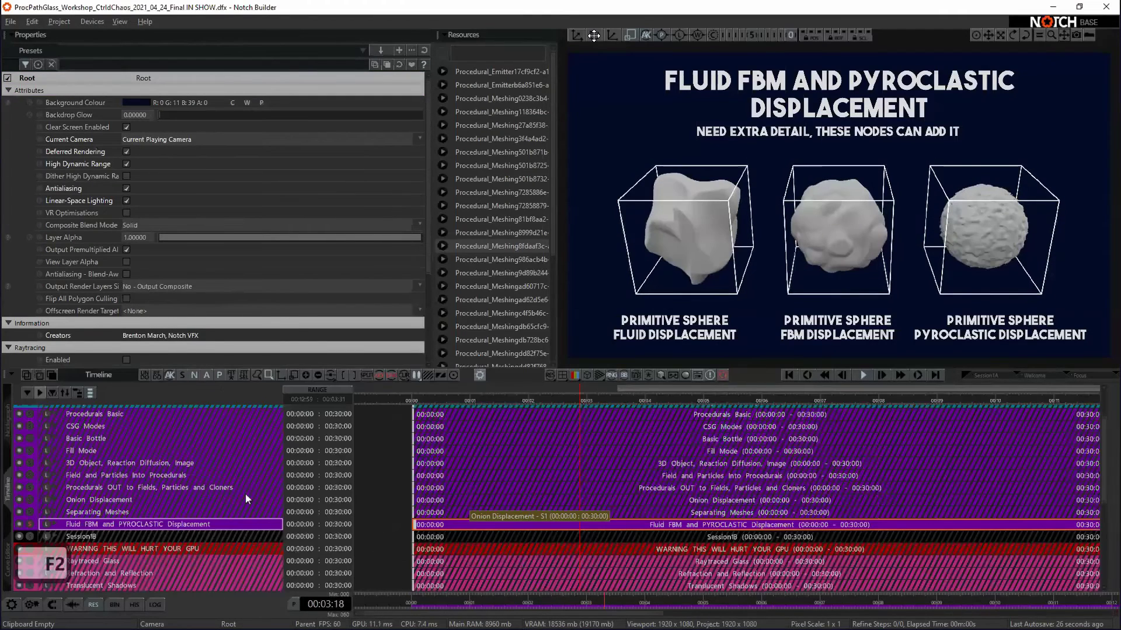
pyautogui.scroll(-2, 208, 492)
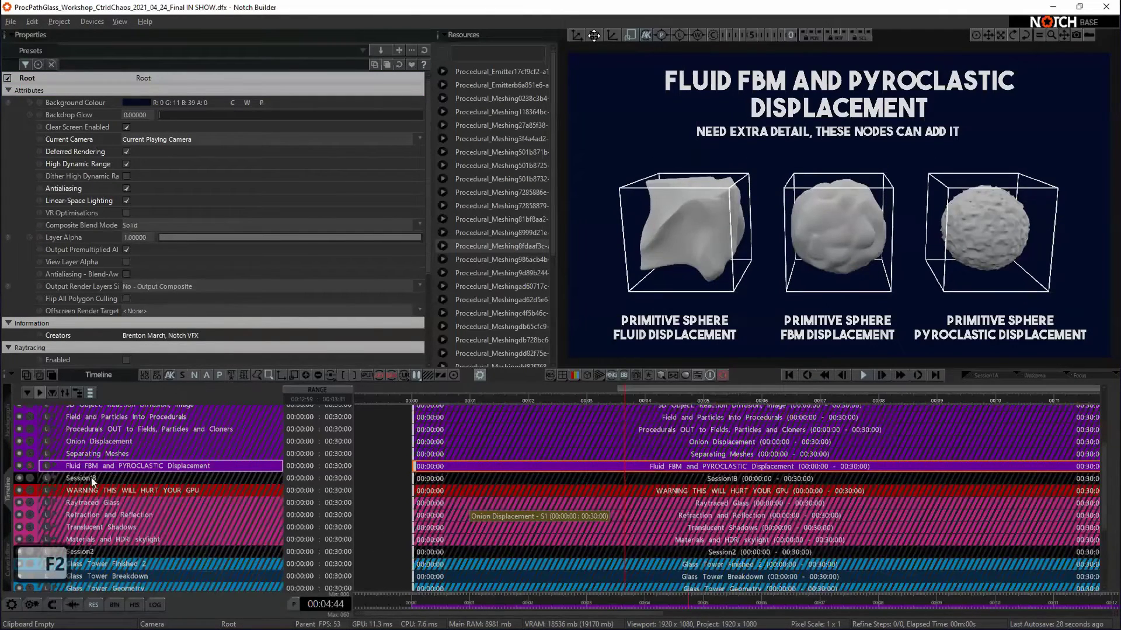
pyautogui.click(91, 479)
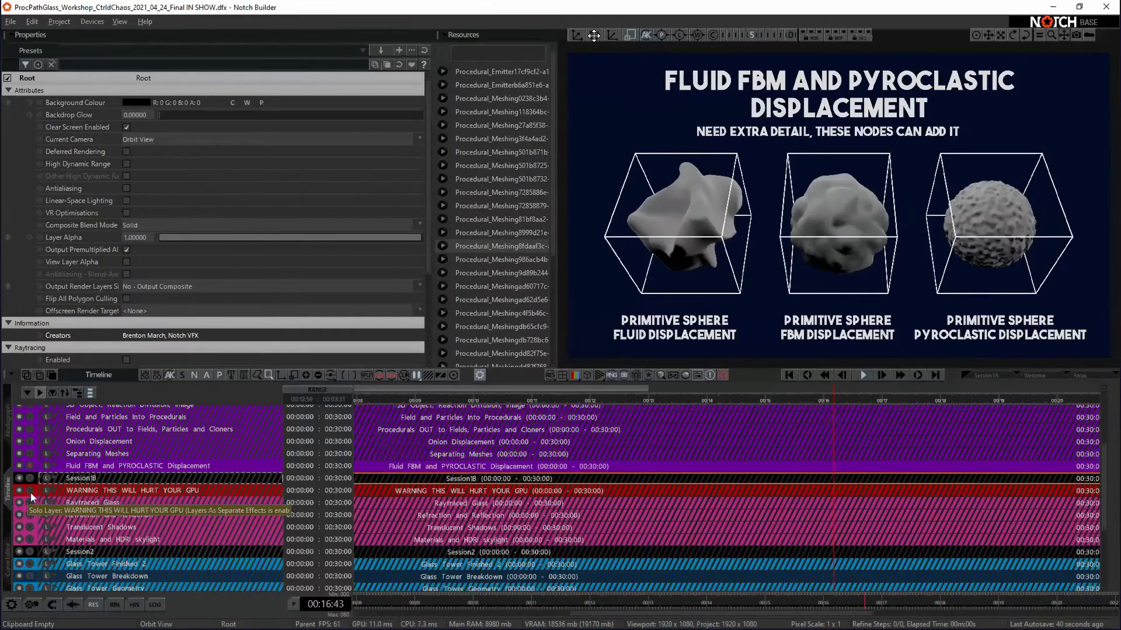
pyautogui.click(31, 492)
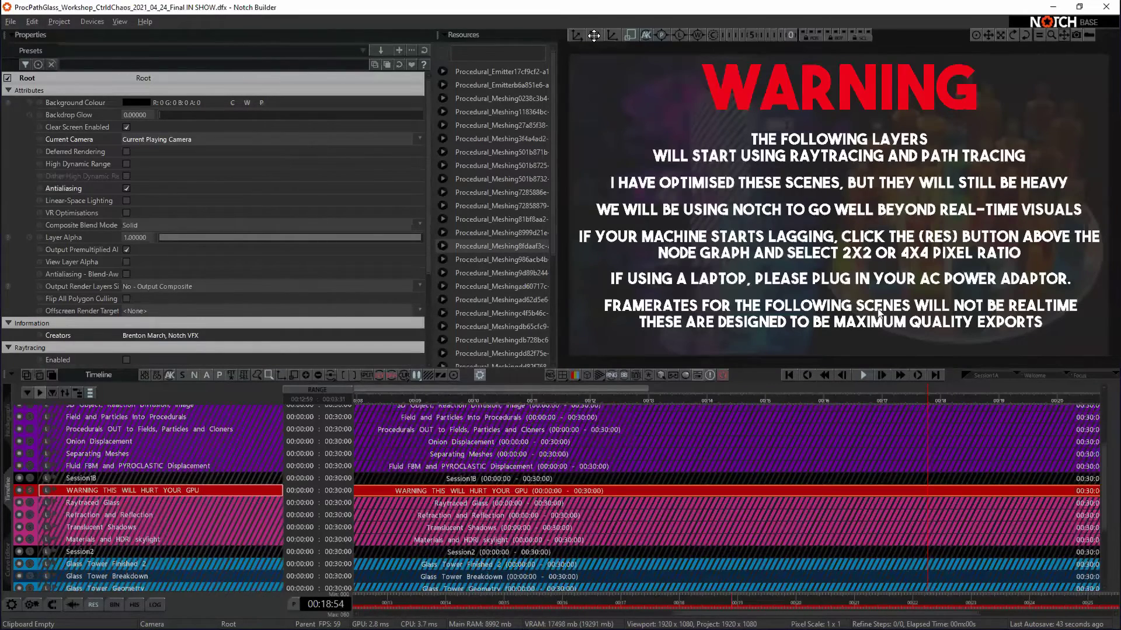
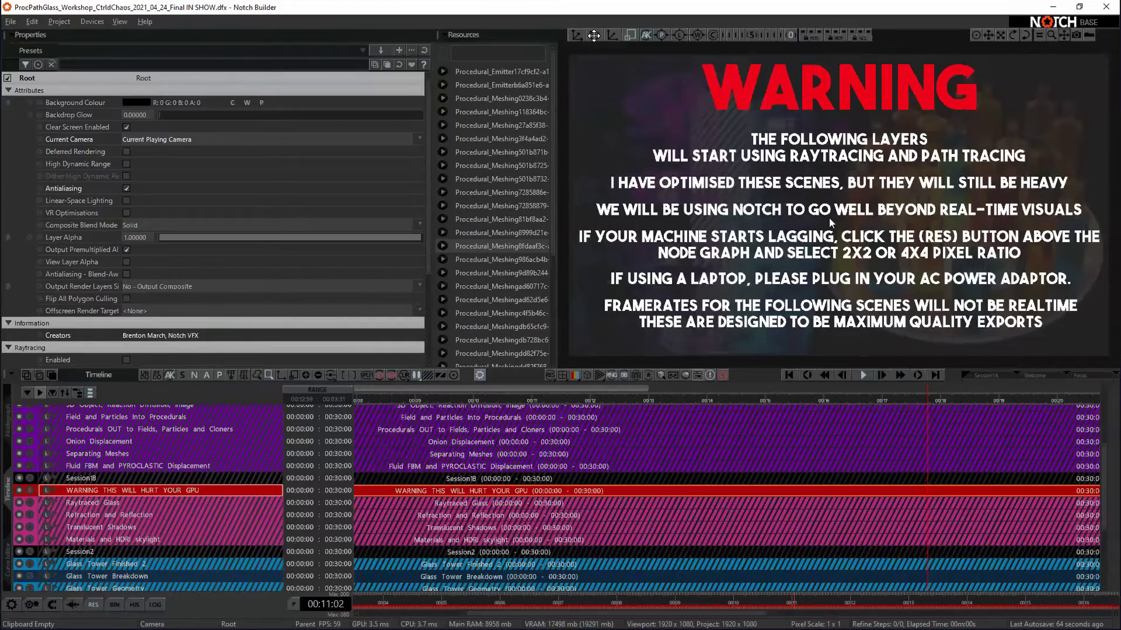
# Solo the Raytraced Glass layer and show its node graph
pyautogui.click(31, 507)
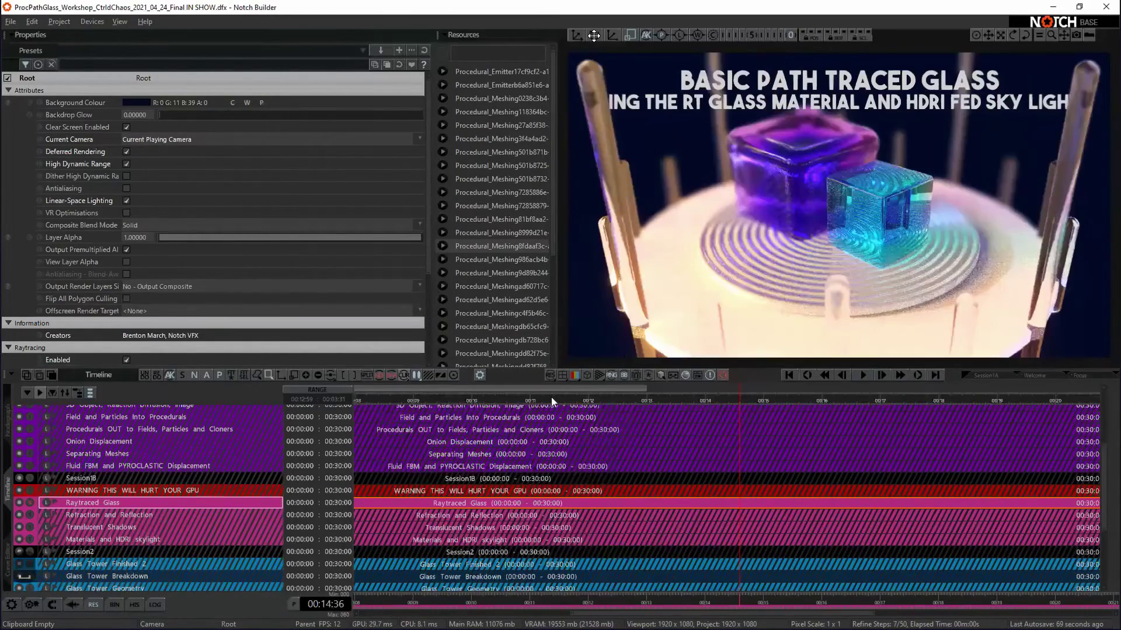
pyautogui.press('Tab')
pyautogui.moveTo(691, 521); pyautogui.dragTo(412, 471, button='middle')
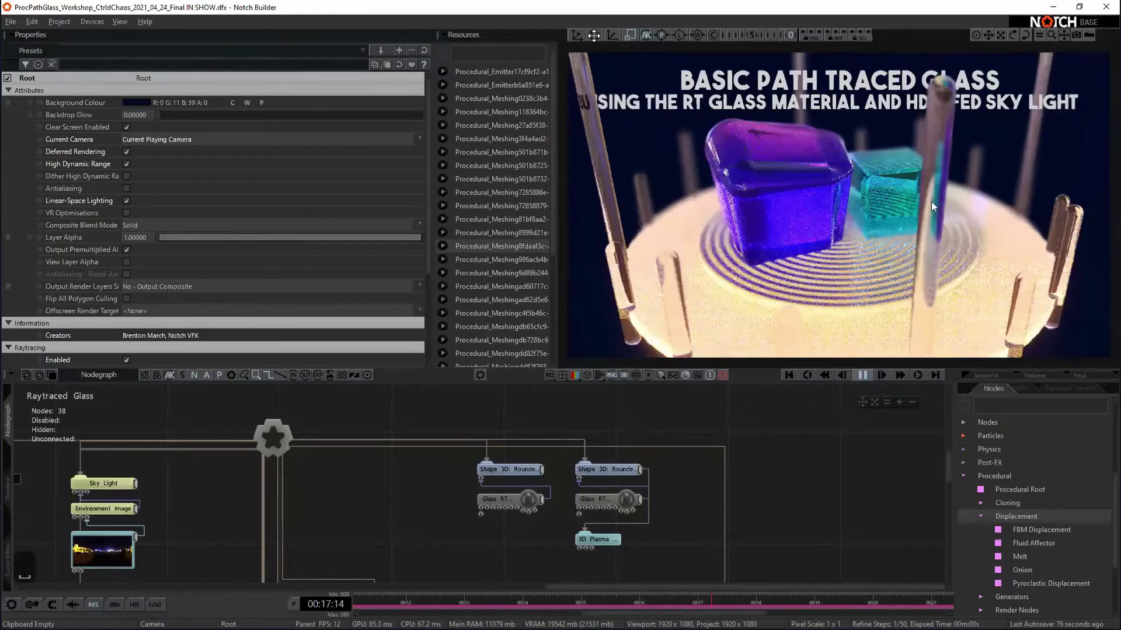
# Pause playback and examine the glass shape, Sky Light and Pathtracer nodes in the Raytraced Glass graph
pyautogui.press('space')
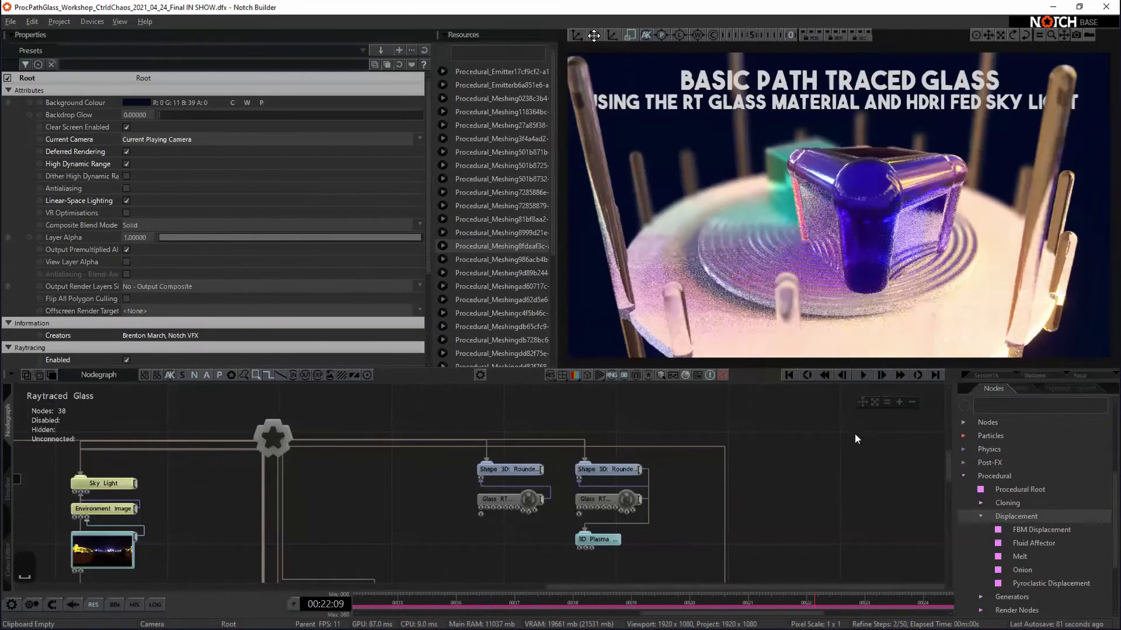
pyautogui.scroll(-2, 836, 499)
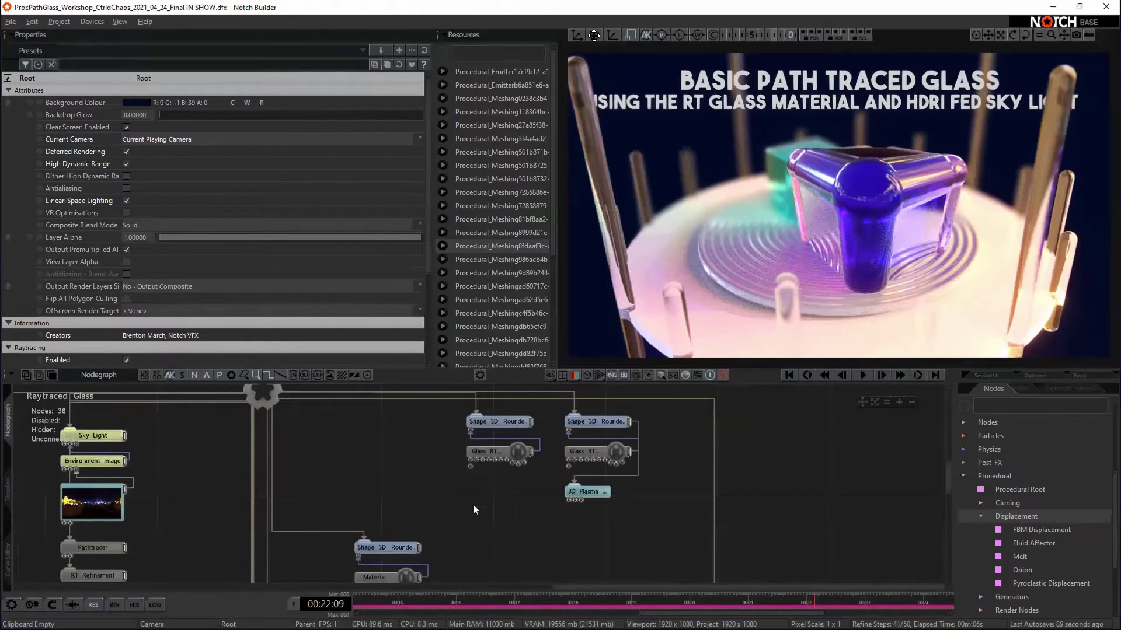
pyautogui.moveTo(473, 503); pyautogui.dragTo(596, 489, button='middle')
pyautogui.scroll(2, 602, 481)
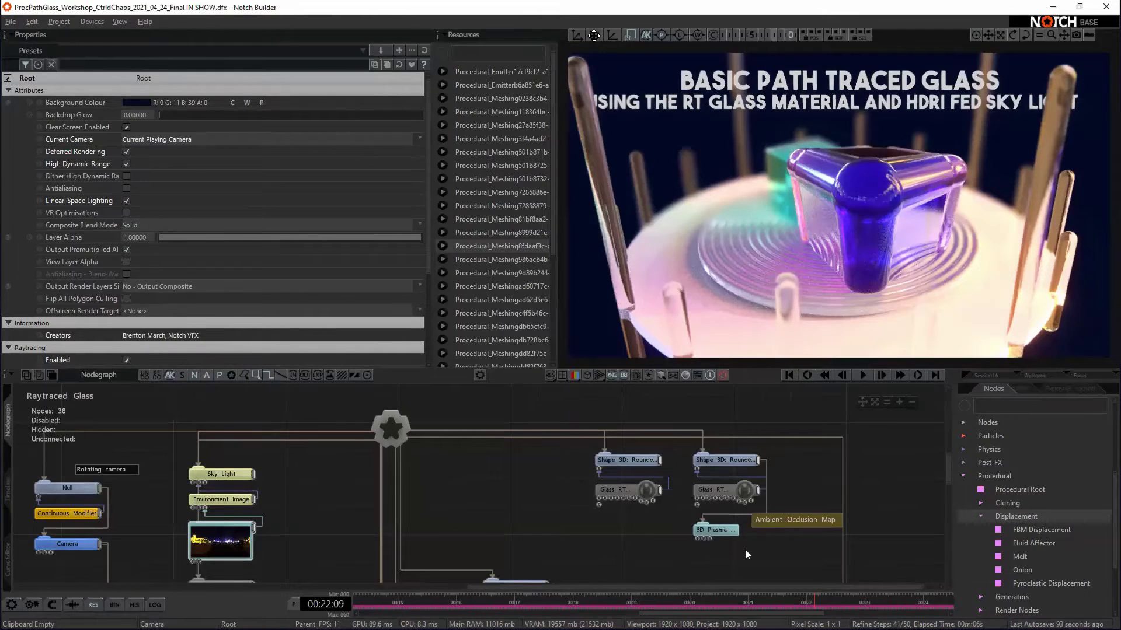
# Compare the glass with the 3D Plasma Deformer disabled and re-enabled, and inspect the first rounded shape's Glass RT Material
pyautogui.hotkey('ctrl', '1')
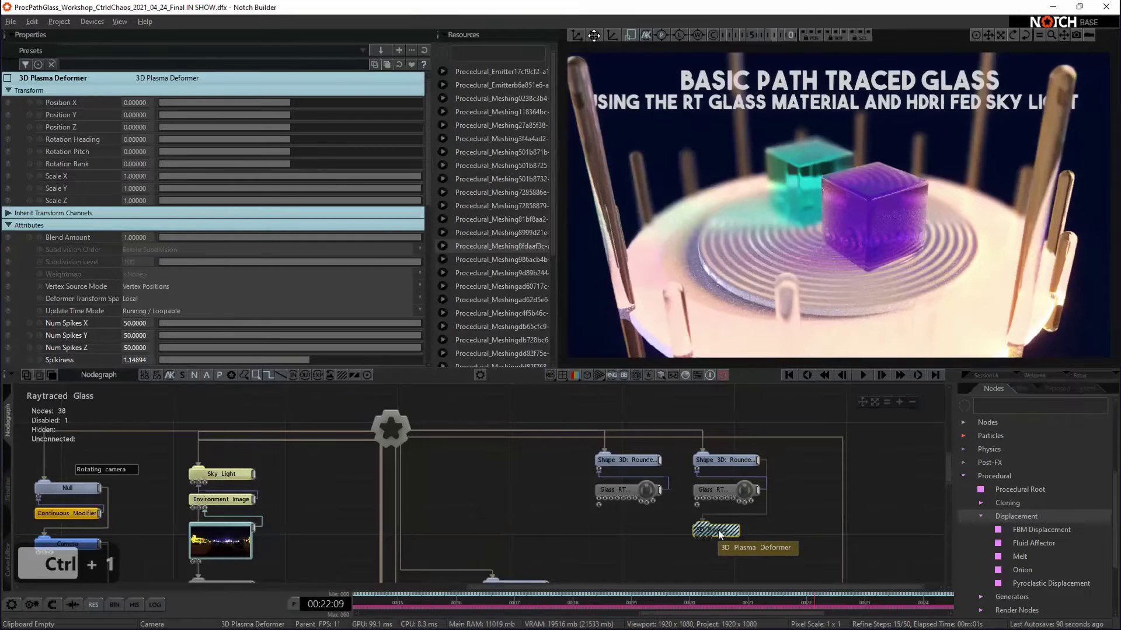
pyautogui.hotkey('ctrl', '1')
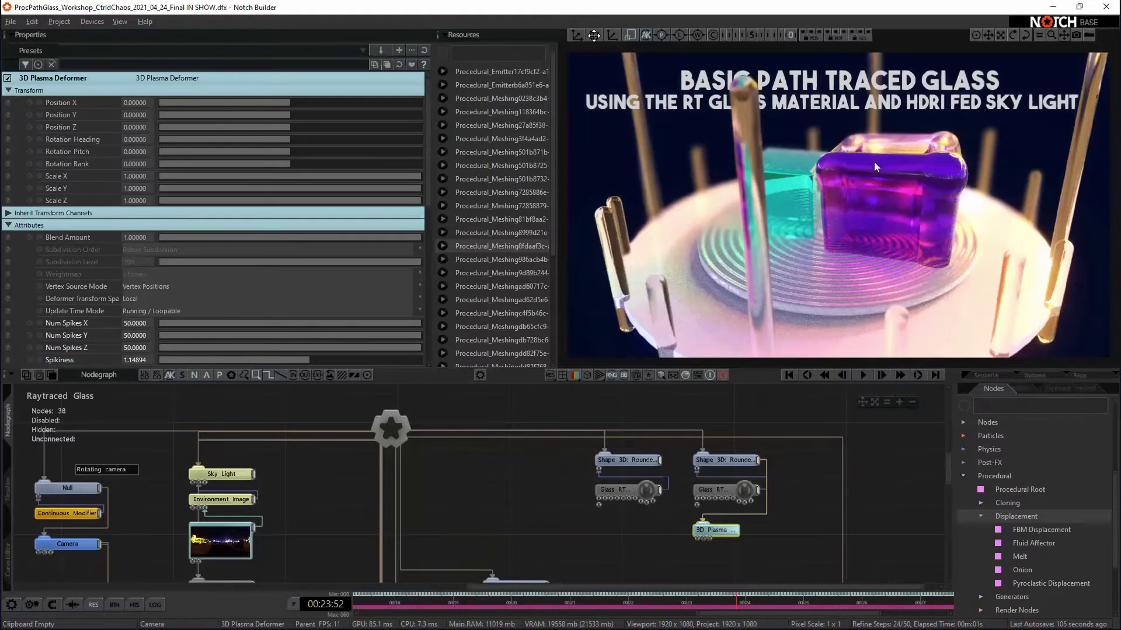
pyautogui.moveTo(433, 565); pyautogui.dragTo(587, 510, button='middle')
pyautogui.click(461, 394)
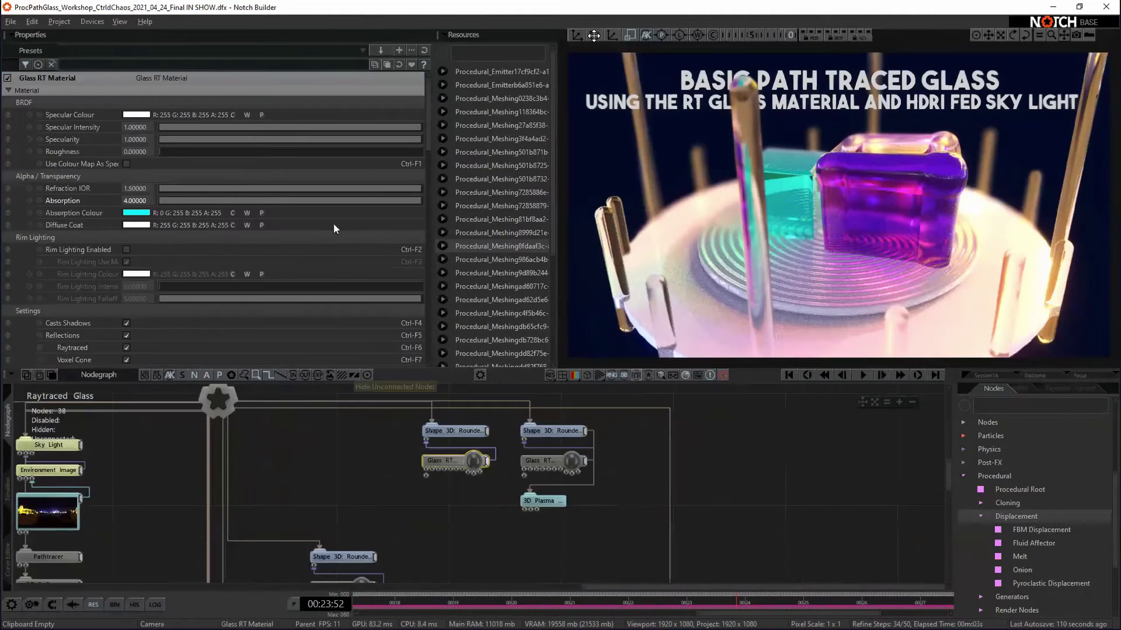
pyautogui.click(744, 479)
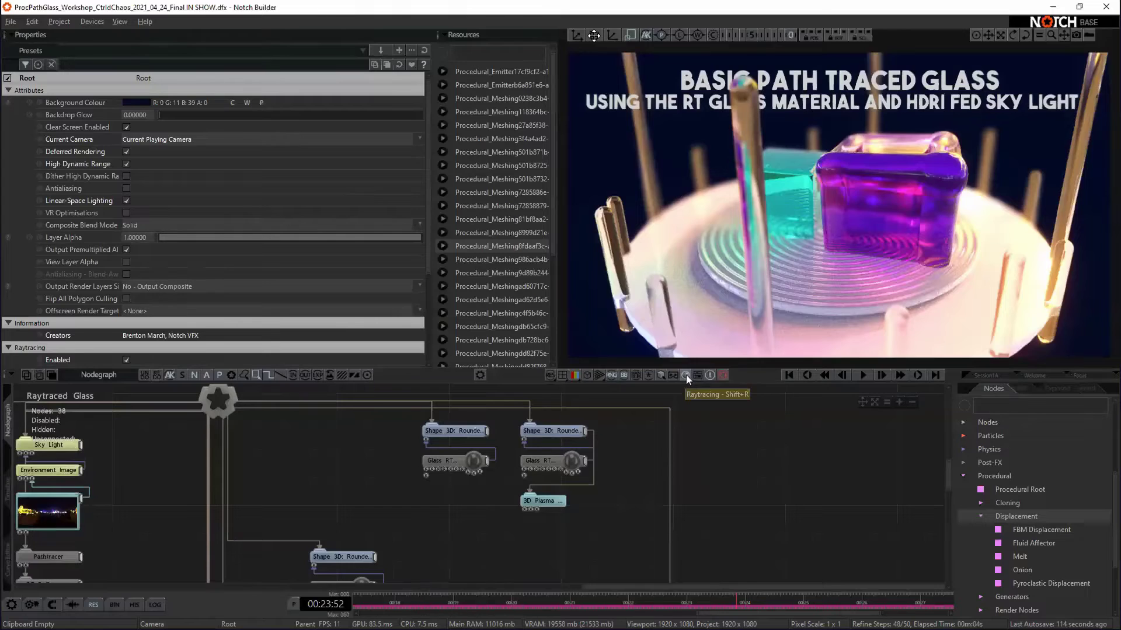
# Toggle raytracing off and back on to compare the render, and inspect the Root node's Raytracing attributes
pyautogui.click(685, 375)
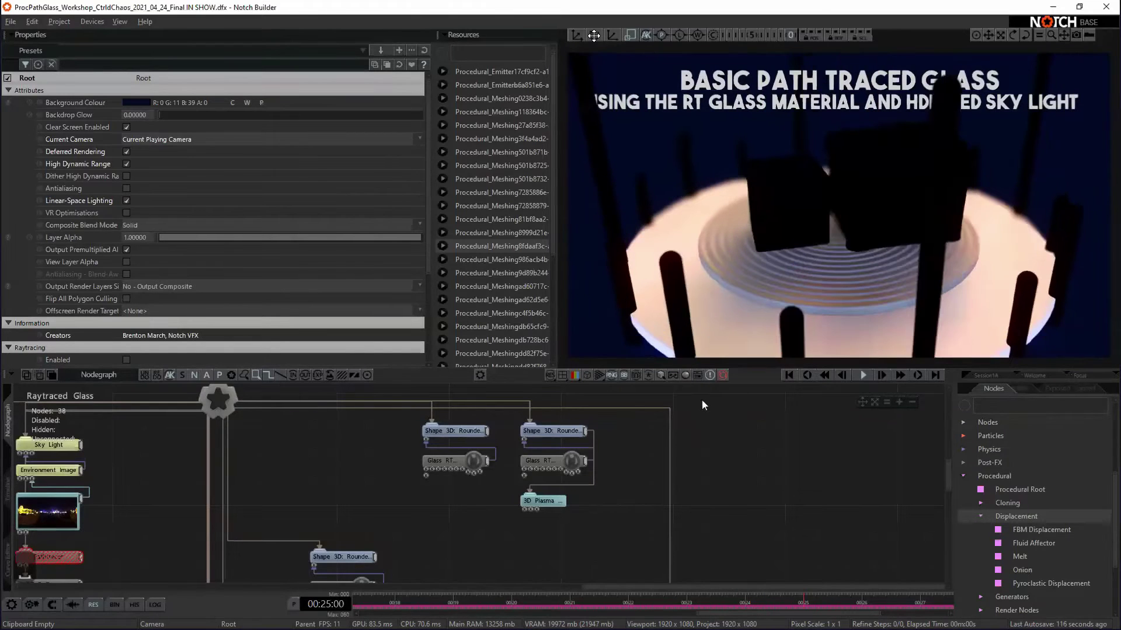
pyautogui.click(685, 375)
pyautogui.scroll(-2, 244, 274)
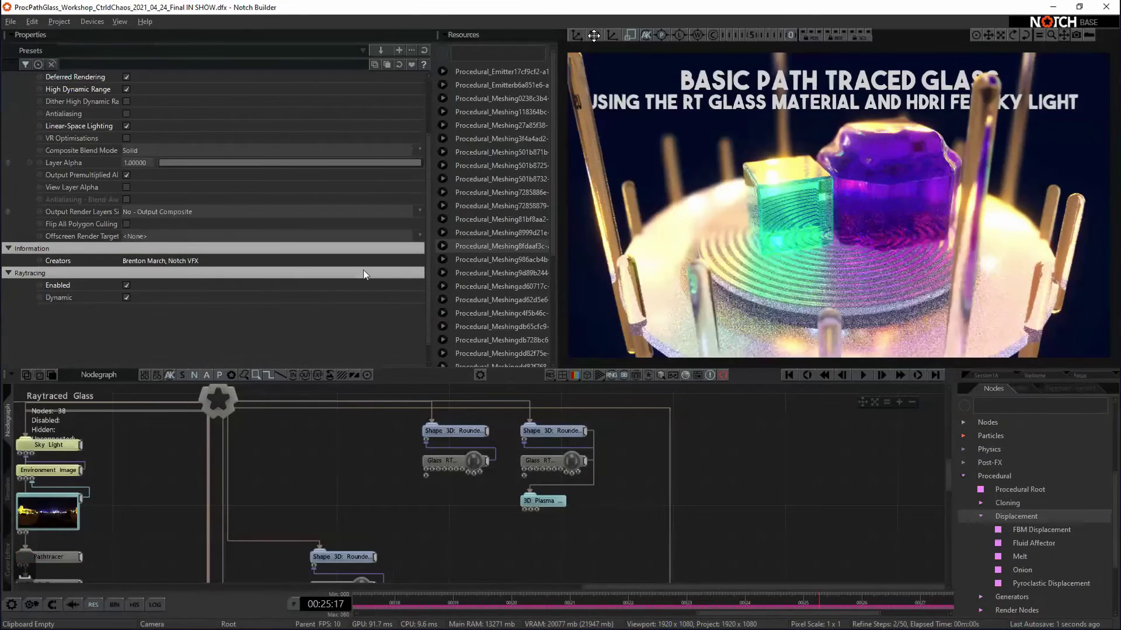
pyautogui.scroll(3, 363, 272)
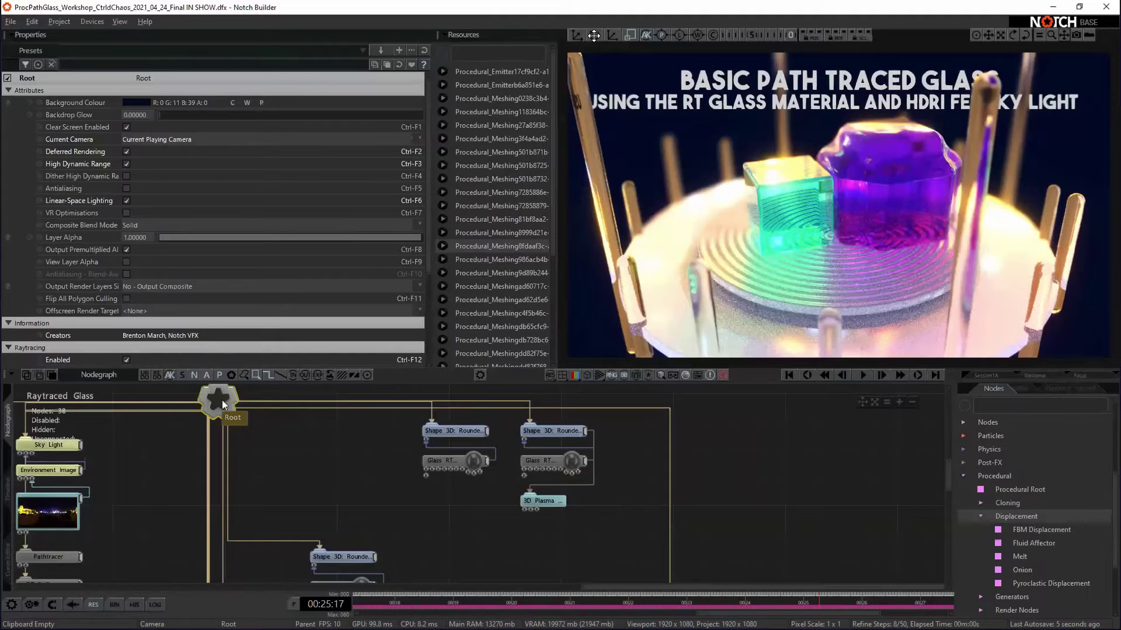
pyautogui.scroll(-2, 140, 309)
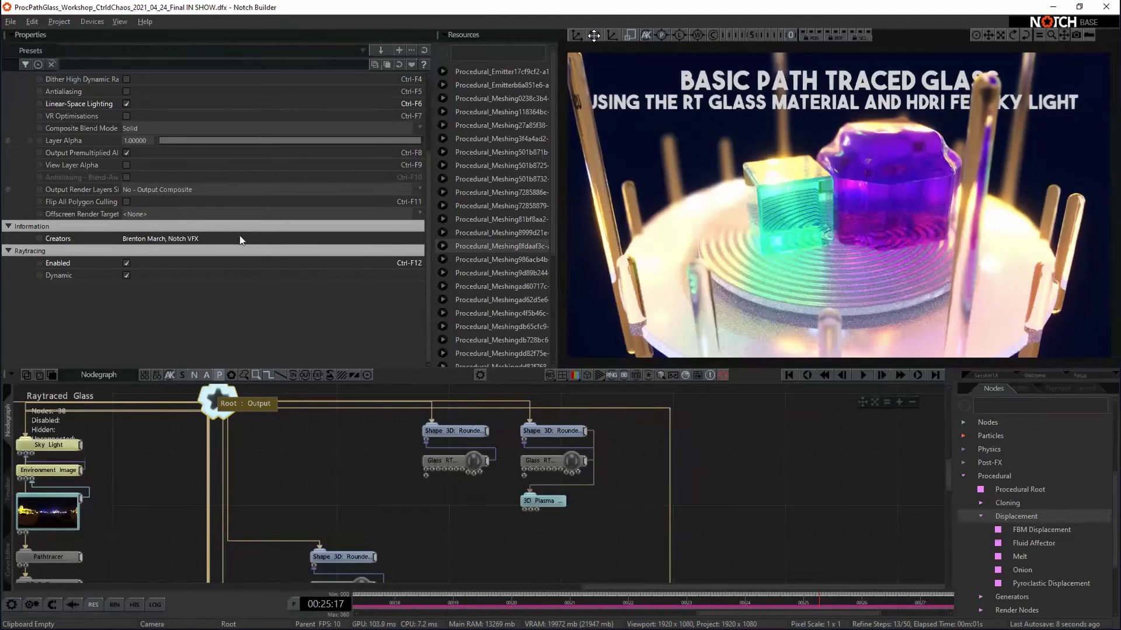
pyautogui.scroll(2, 241, 239)
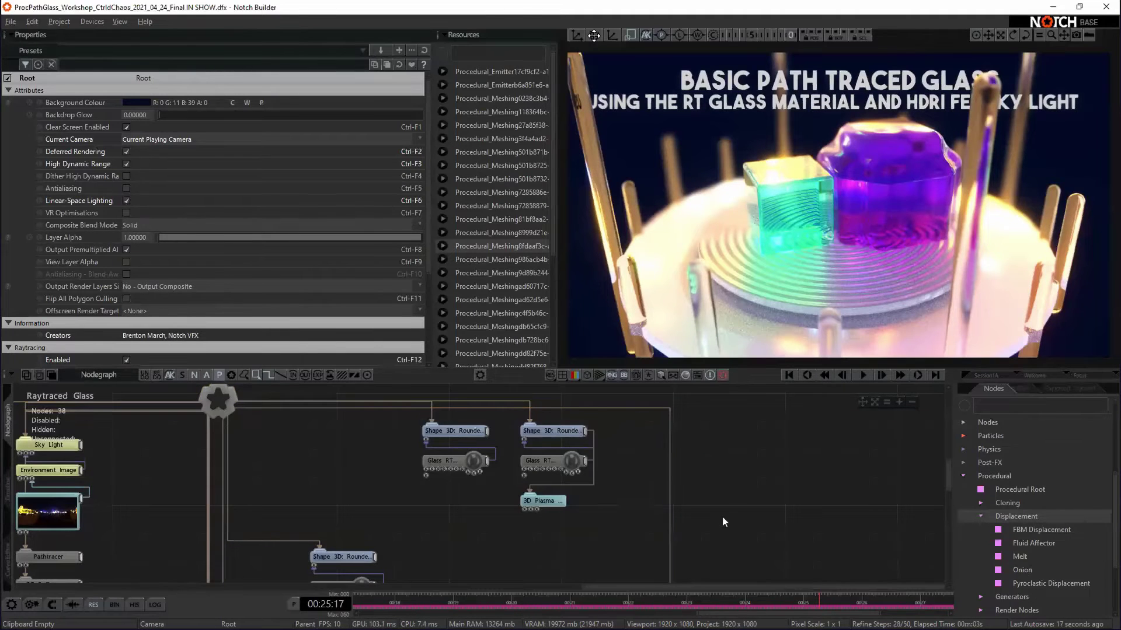
# Play the animation to a different frame and compare the render with the Pathtracer node disabled and re-enabled
pyautogui.press('space')
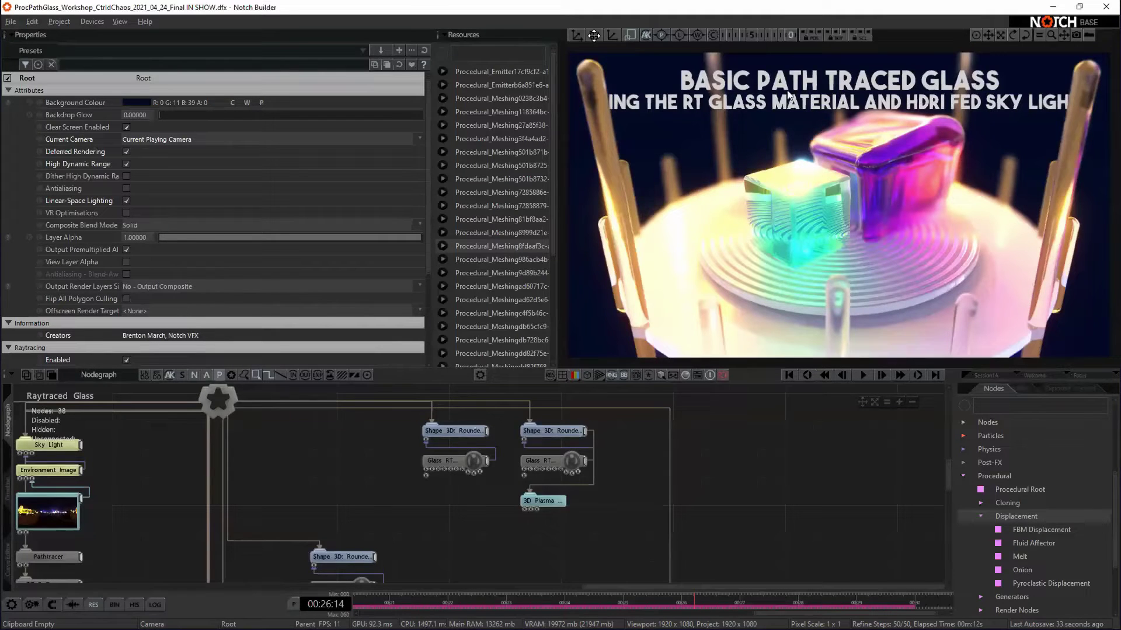
pyautogui.press('space')
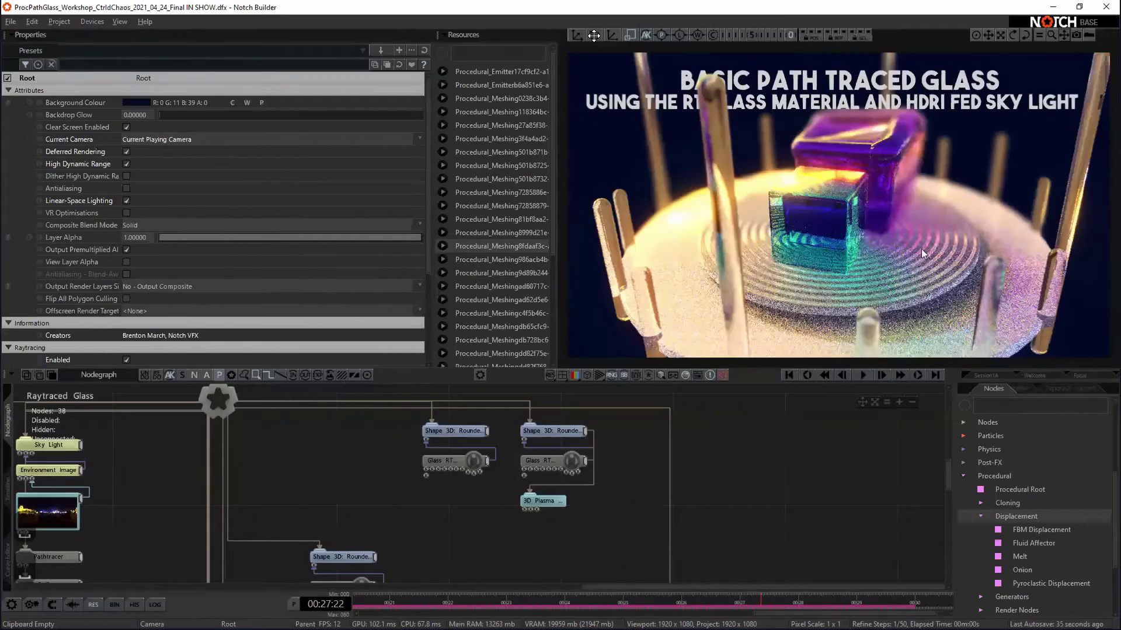
pyautogui.moveTo(386, 469); pyautogui.dragTo(557, 439, button='middle')
pyautogui.moveTo(355, 539); pyautogui.dragTo(591, 484, button='middle')
pyautogui.hotkey('ctrl', '1')
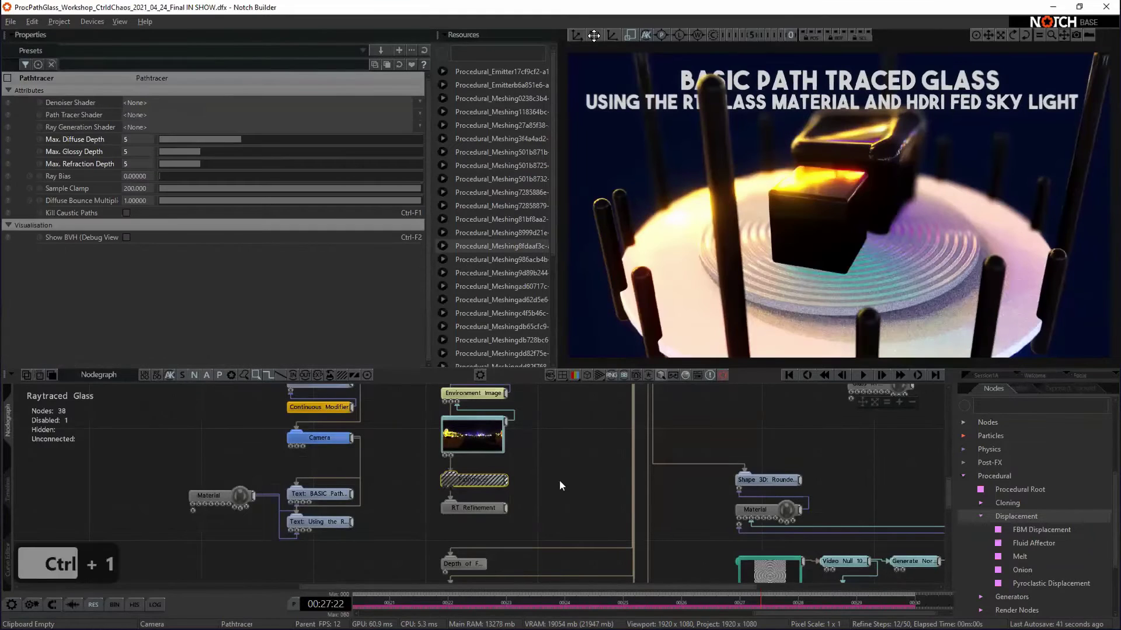
pyautogui.moveTo(633, 388)
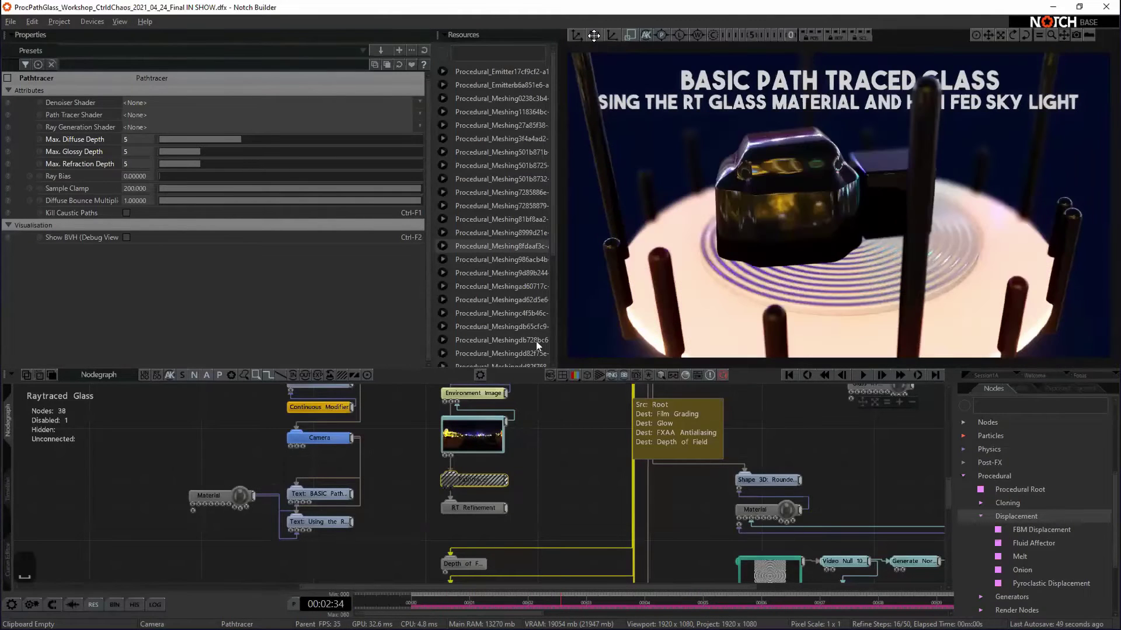
pyautogui.hotkey('ctrl', '1')
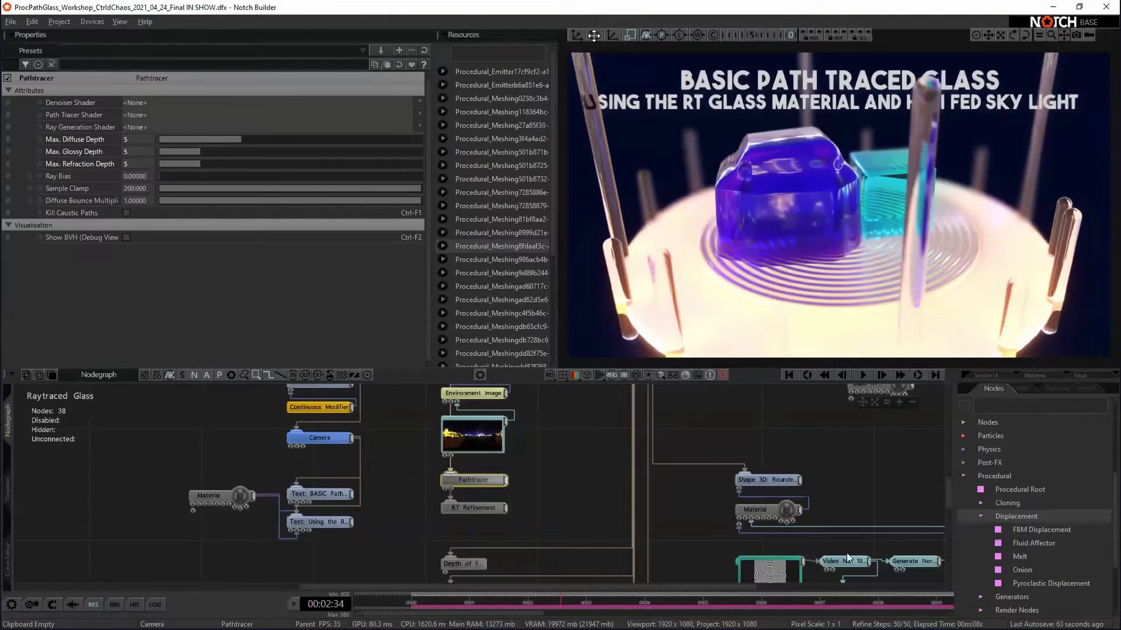
# Disable the Environment Image node beneath the Sky Light
pyautogui.moveTo(566, 449); pyautogui.dragTo(581, 484, button='middle')
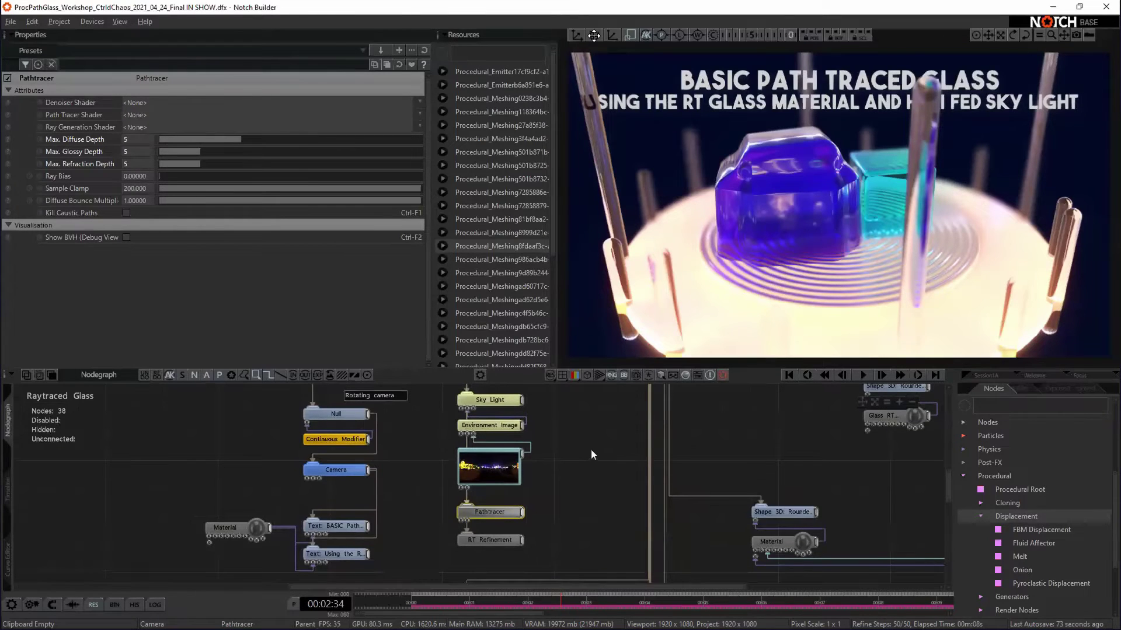
pyautogui.moveTo(621, 478); pyautogui.dragTo(635, 494, button='middle')
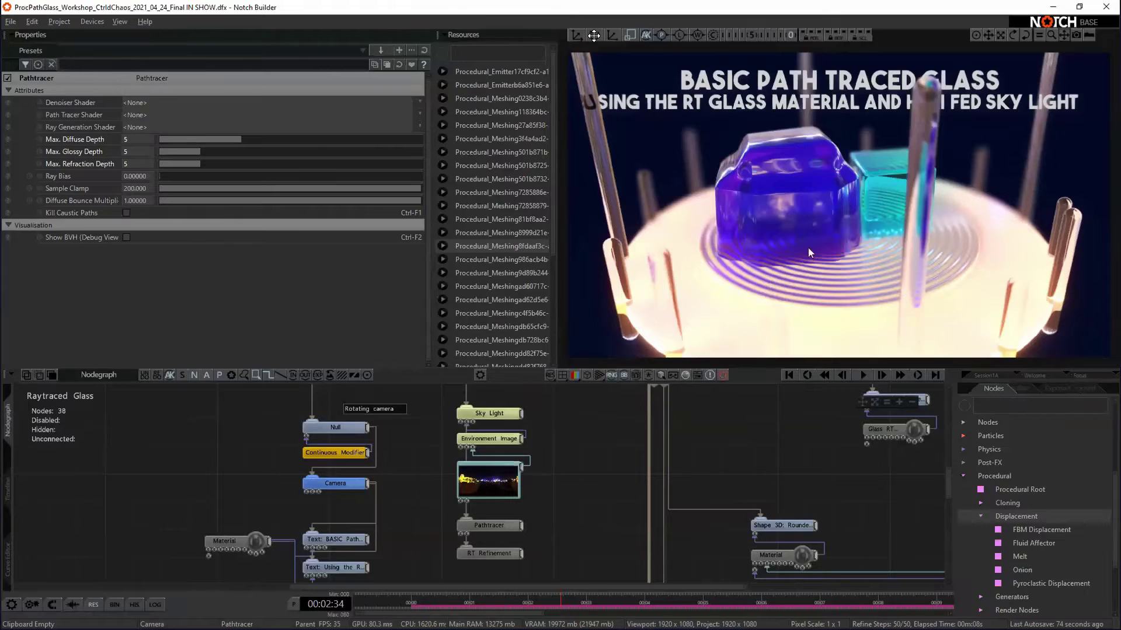
pyautogui.moveTo(588, 430); pyautogui.dragTo(536, 450, button='middle')
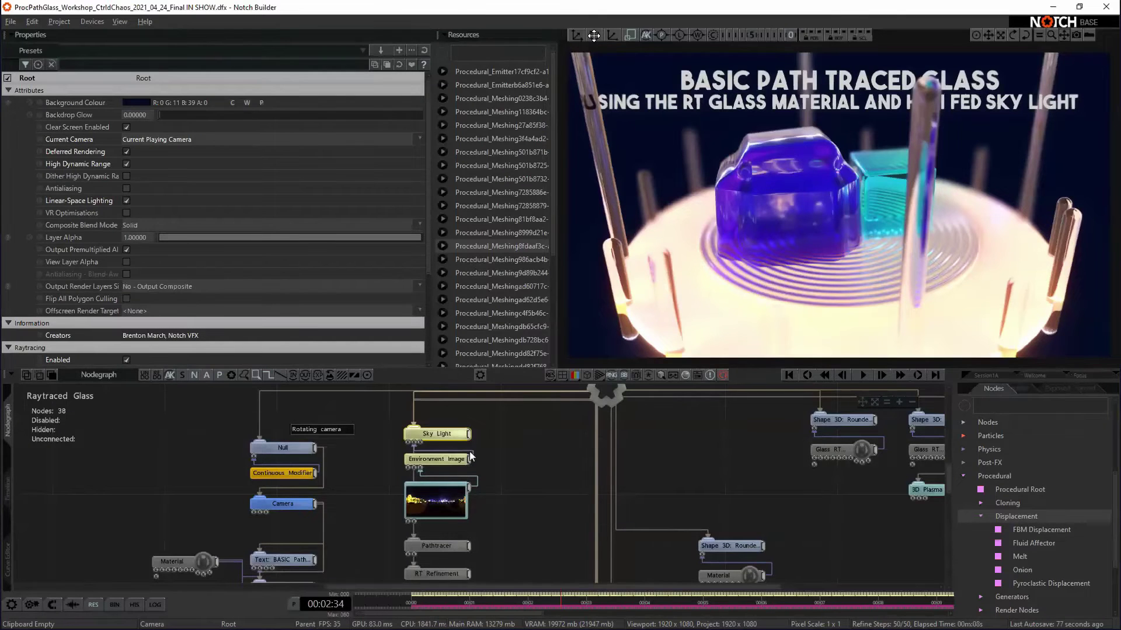
pyautogui.hotkey('ctrl', '1')
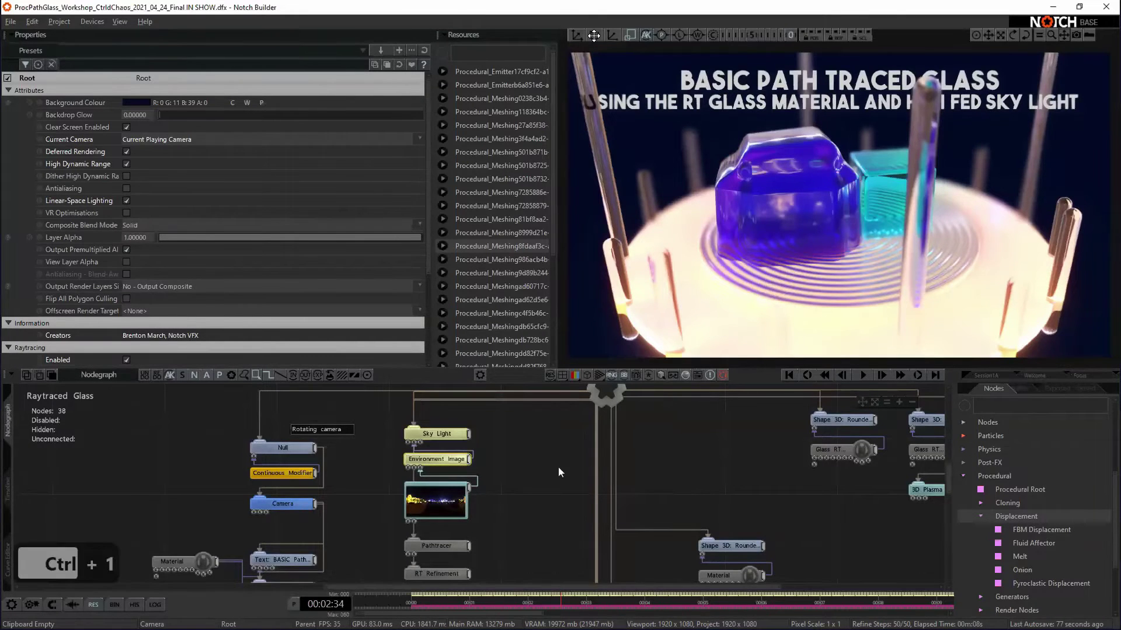
pyautogui.click(437, 460)
pyautogui.press('d')
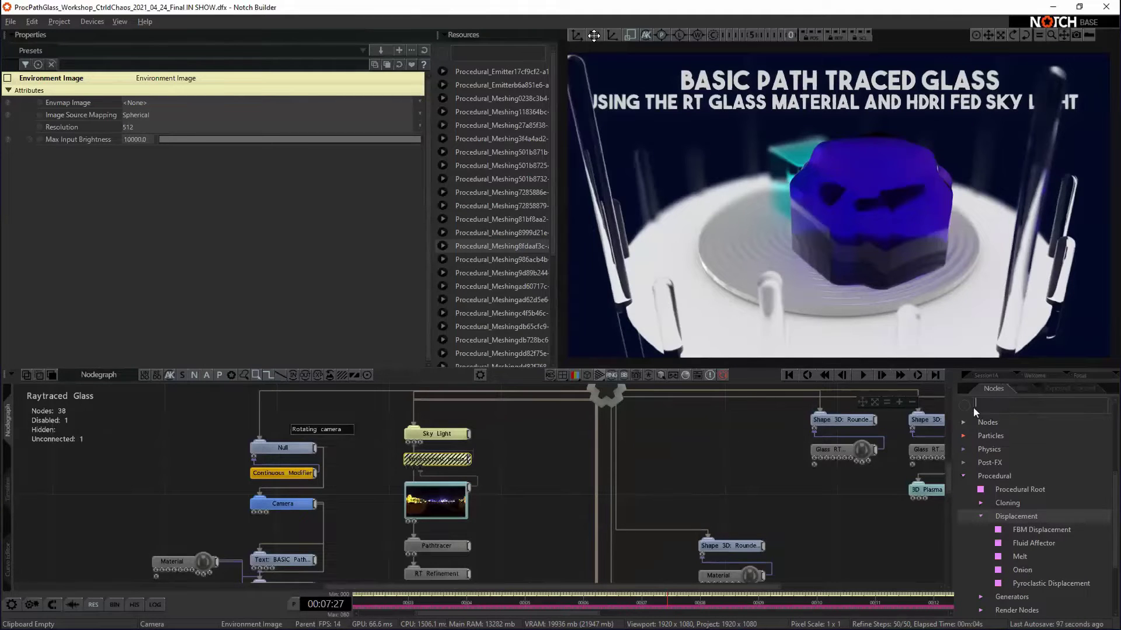
# Search the node library for "envir", and examine the Video Loader's attributes and the HDR files in the project resources
pyautogui.click(995, 402)
pyautogui.write('envir')
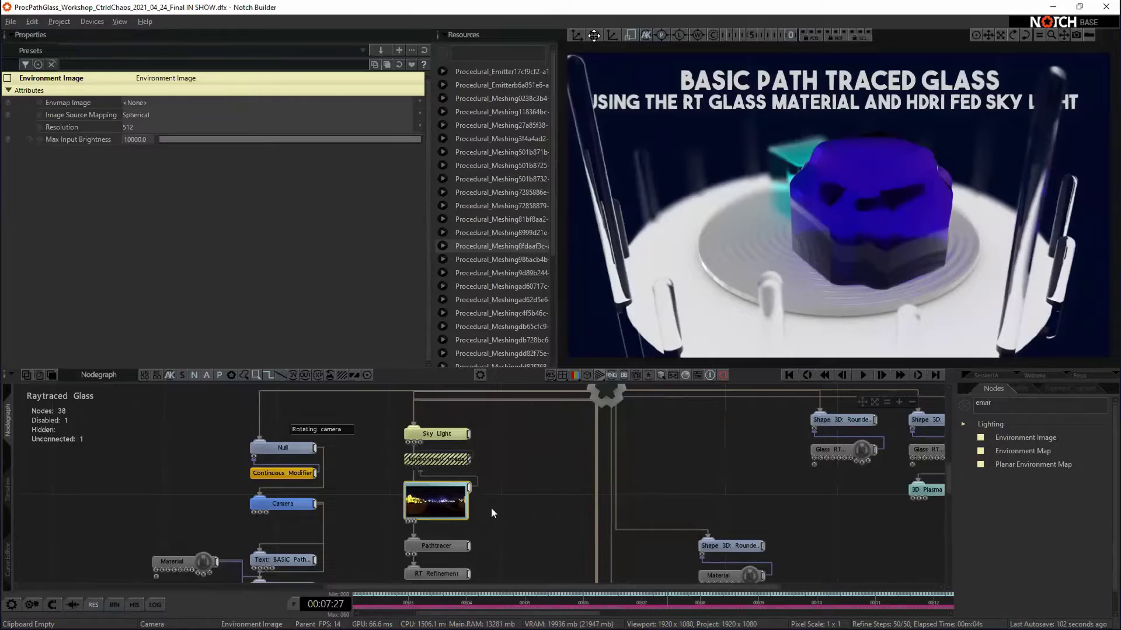
pyautogui.click(467, 506)
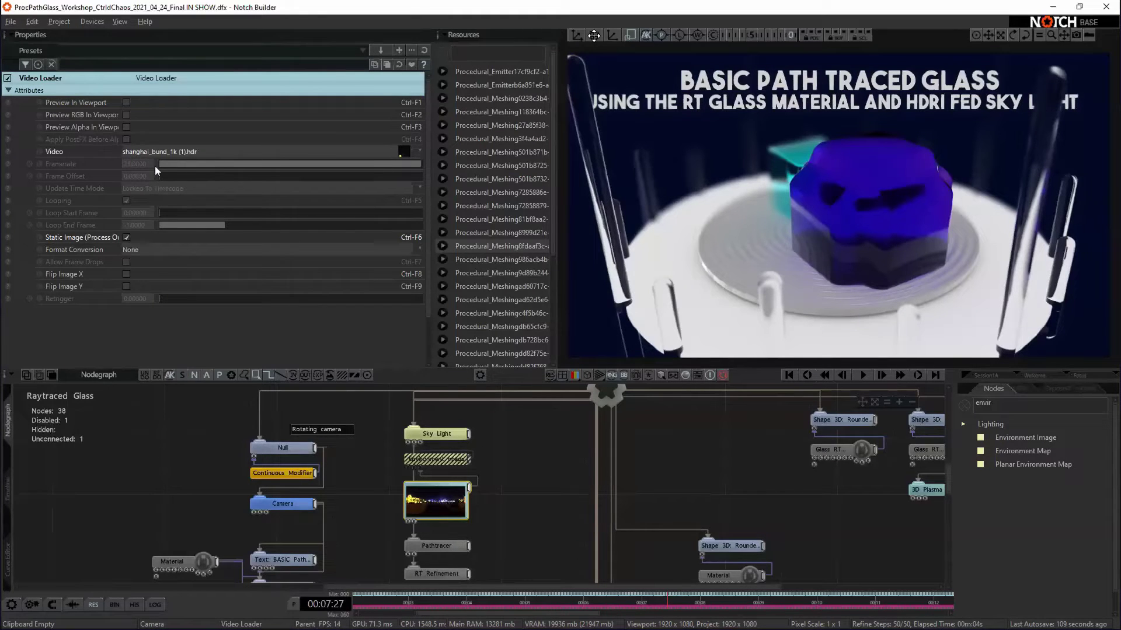
pyautogui.scroll(-5, 549, 217)
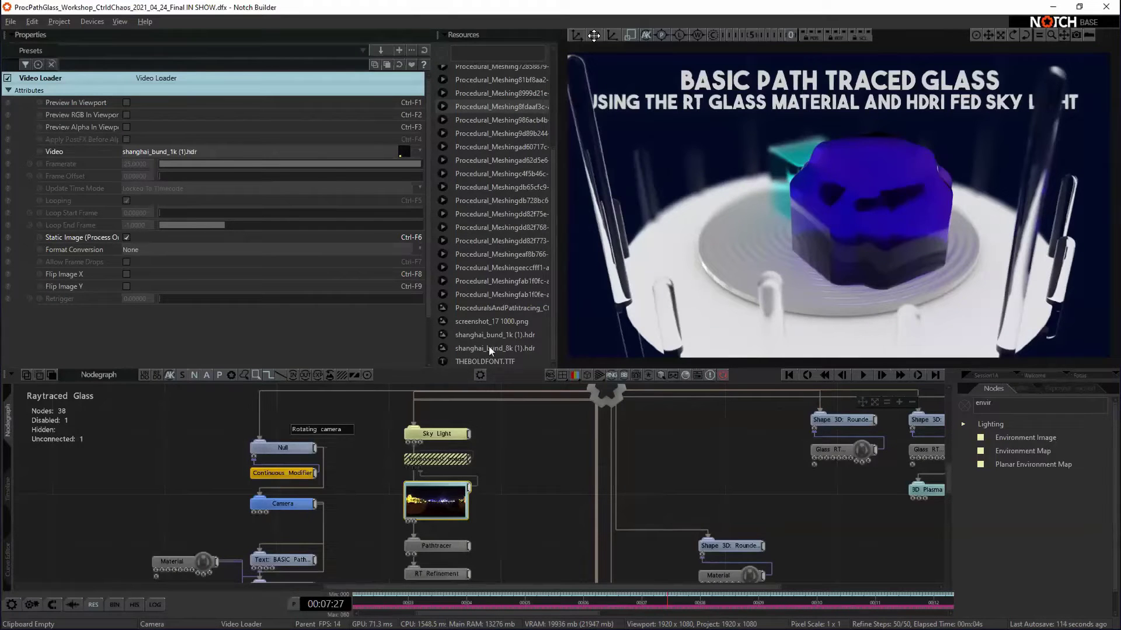
pyautogui.scroll(5, 524, 146)
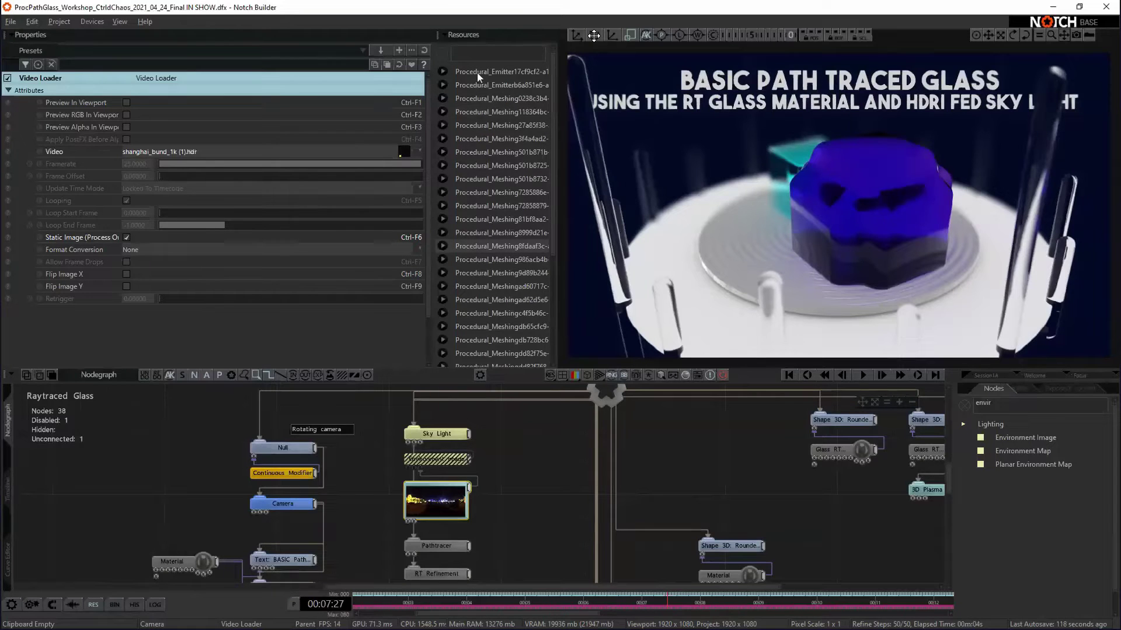
pyautogui.scroll(-5, 478, 73)
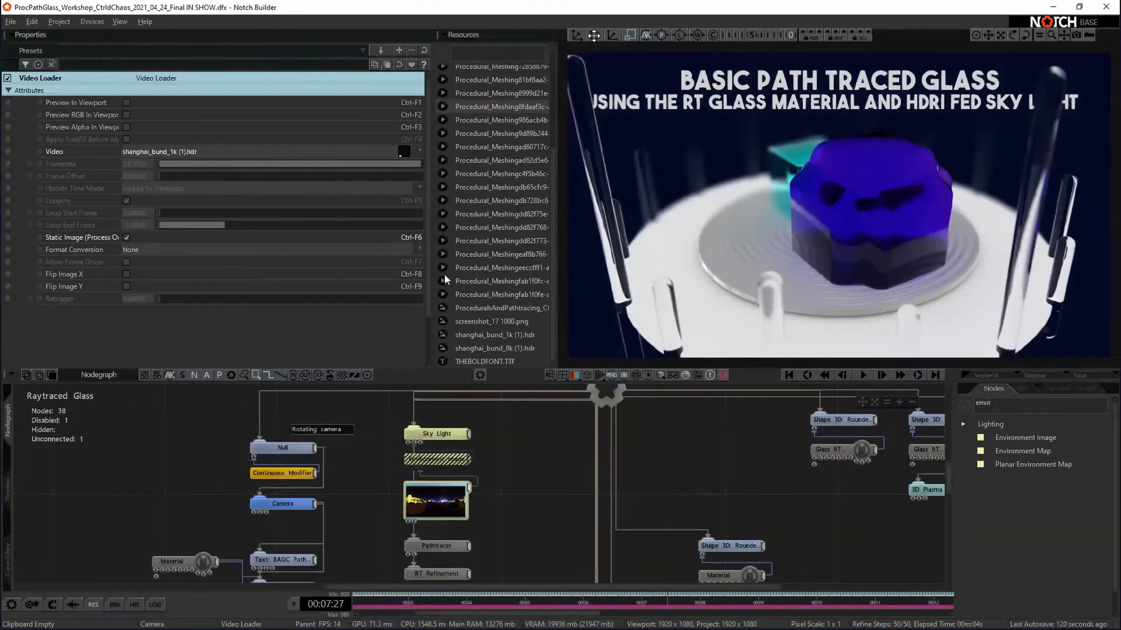
# Add shanghai_bund_1k (1).hdr from the resources as a new Video Loader beside the existing one, and disable the original loader
pyautogui.scroll(-5, 727, 520)
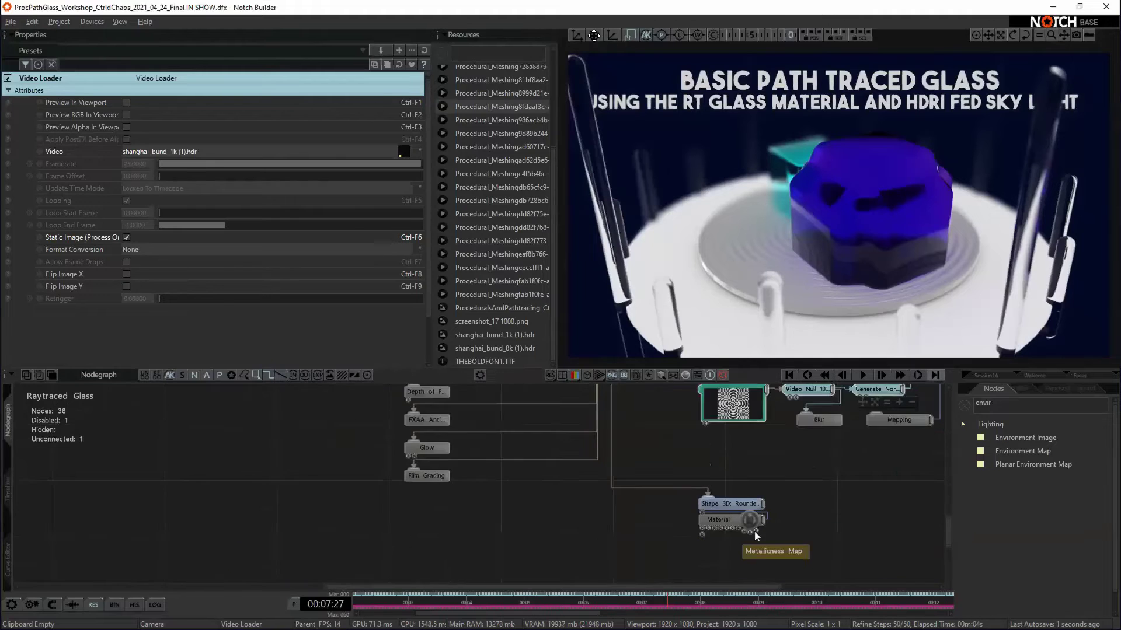
pyautogui.scroll(6, 759, 528)
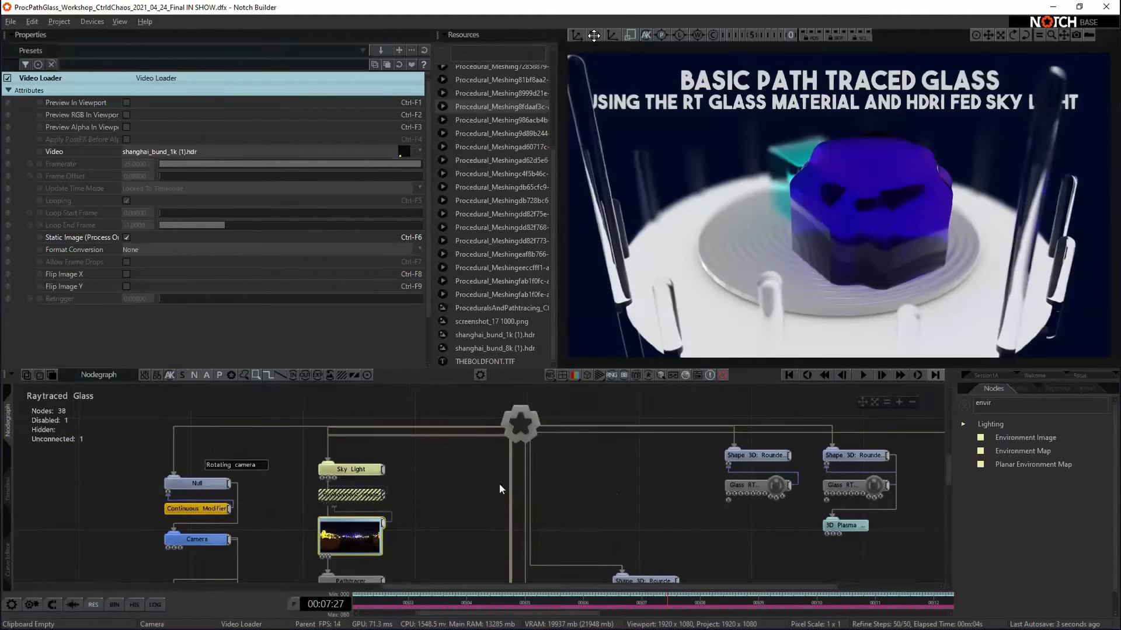
pyautogui.moveTo(499, 484); pyautogui.dragTo(553, 458, button='middle')
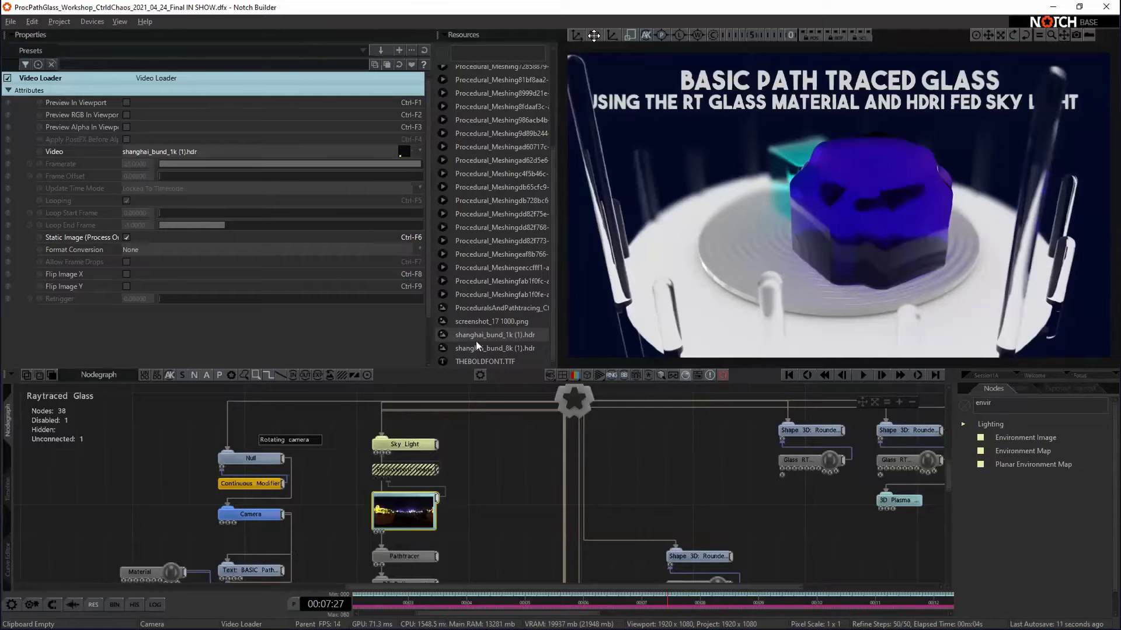
pyautogui.moveTo(475, 341); pyautogui.dragTo(473, 483)
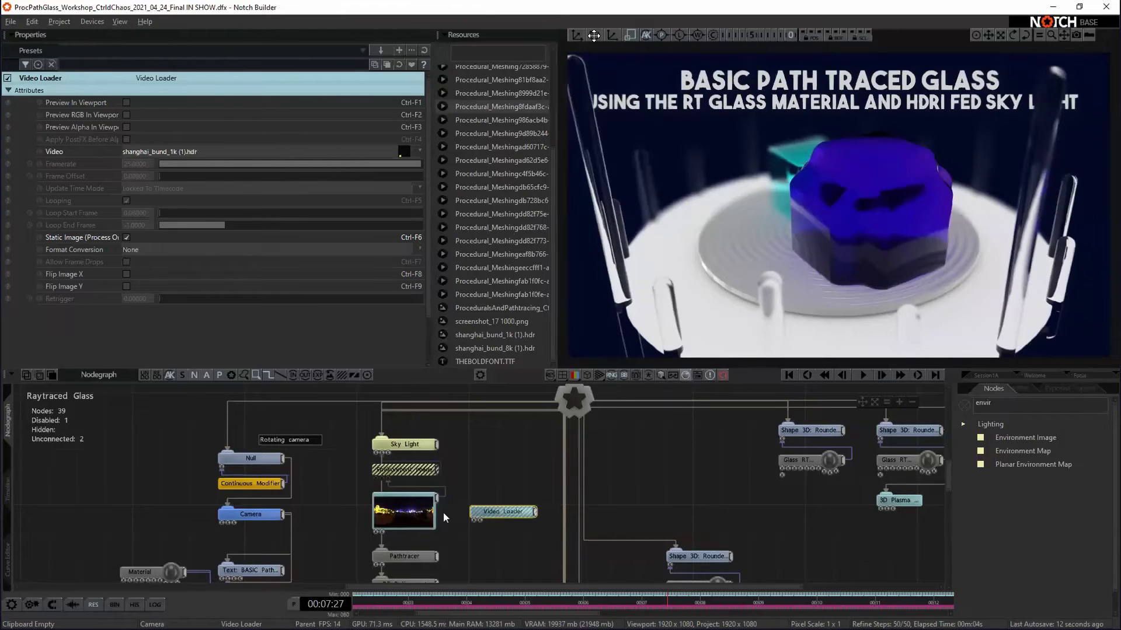
pyautogui.hotkey('ctrl', '1')
# Re-enable the Environment Image node and connect the new Video Loader's output to its image input
pyautogui.click(411, 482)
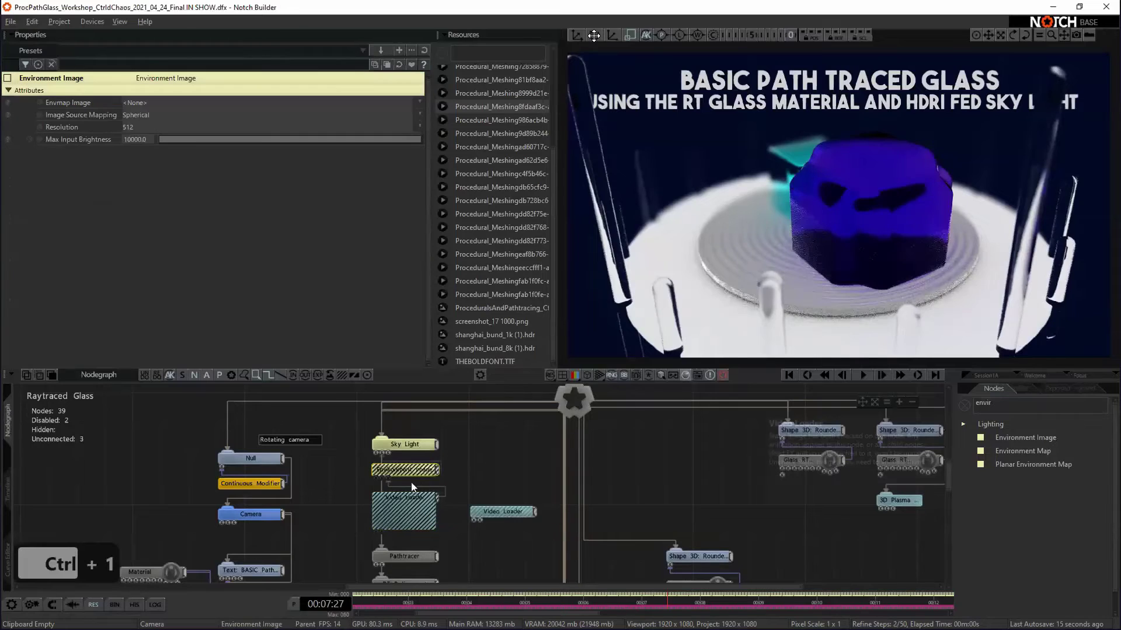
pyautogui.hotkey('ctrl', '1')
pyautogui.hotkey('ctrl', 'shift', 'capslock')
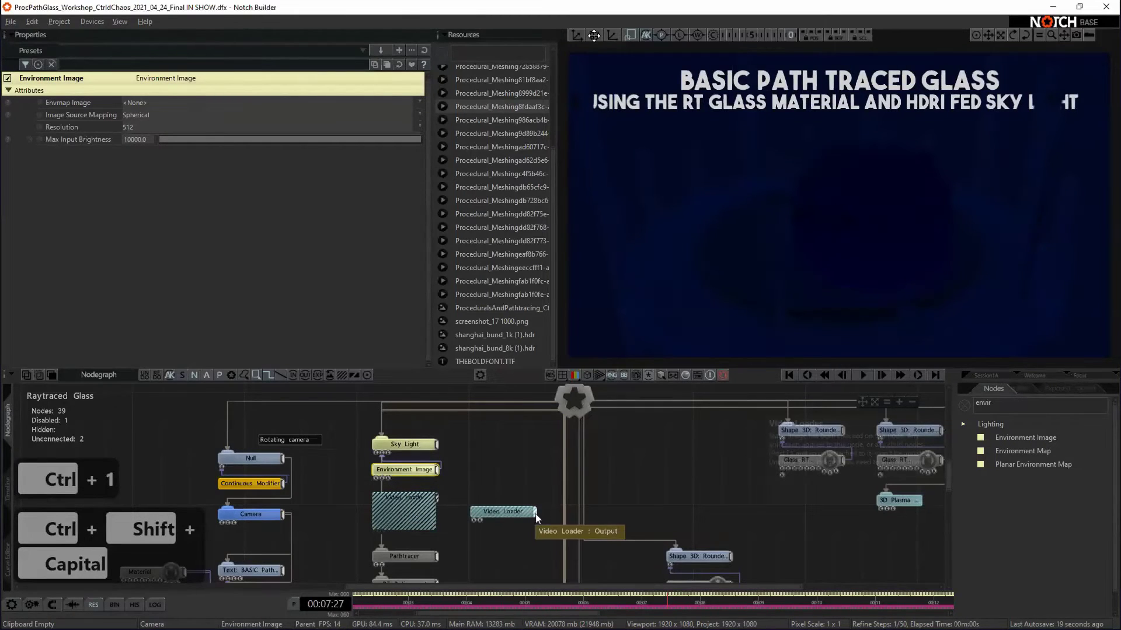
pyautogui.moveTo(535, 514); pyautogui.dragTo(387, 481)
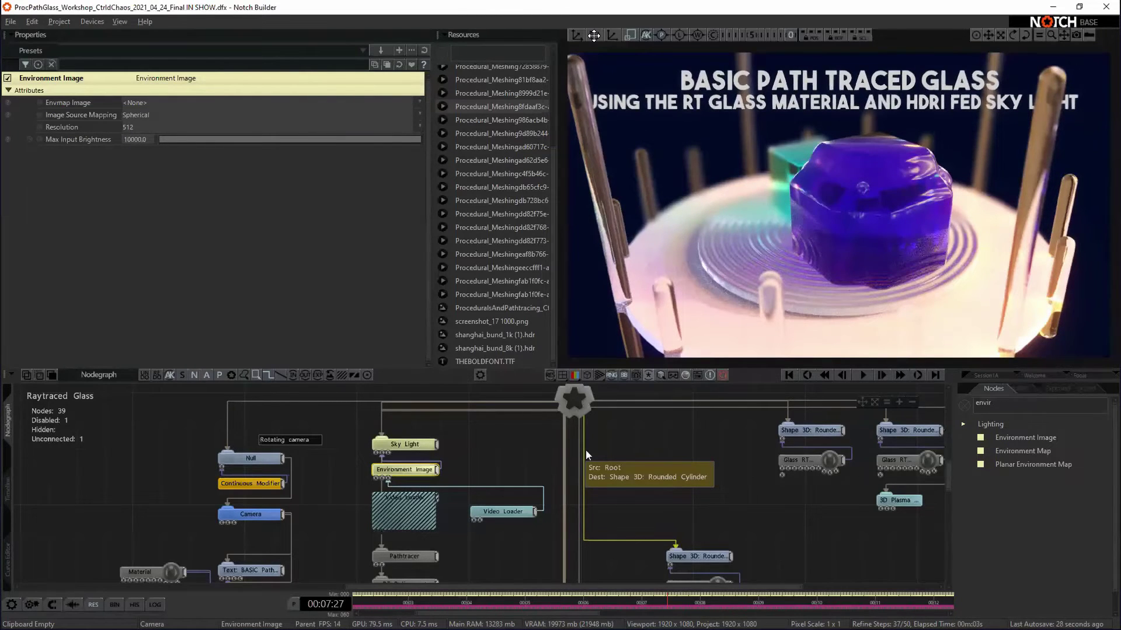
# Play the animation to another frame and turn off the Sky Light's translucent raytraced shadows
pyautogui.press('space')
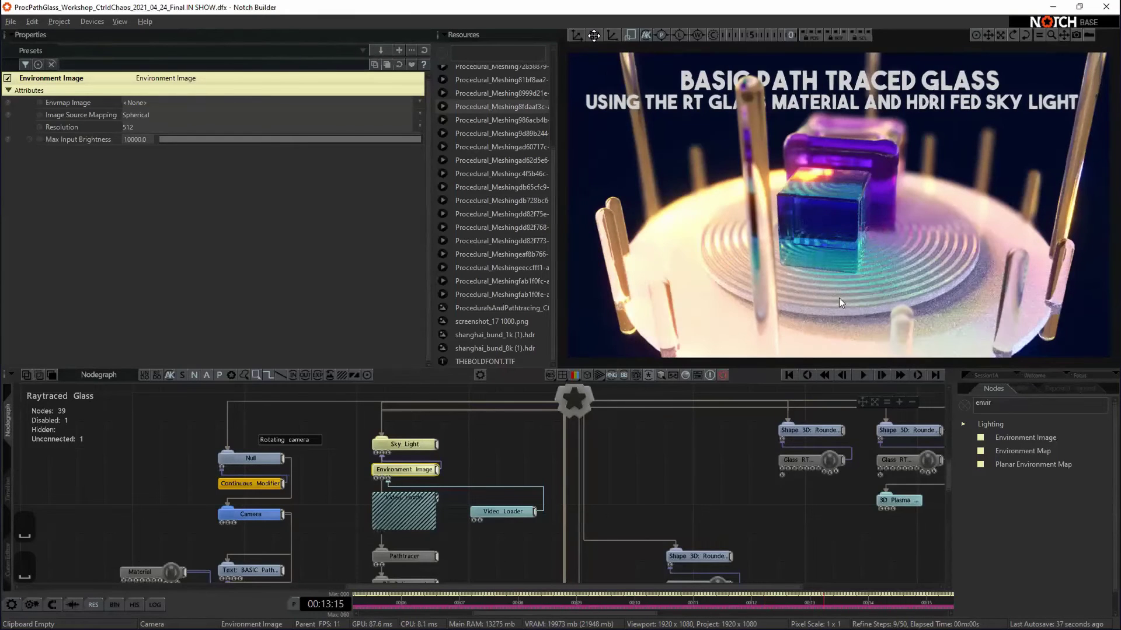
pyautogui.click(405, 445)
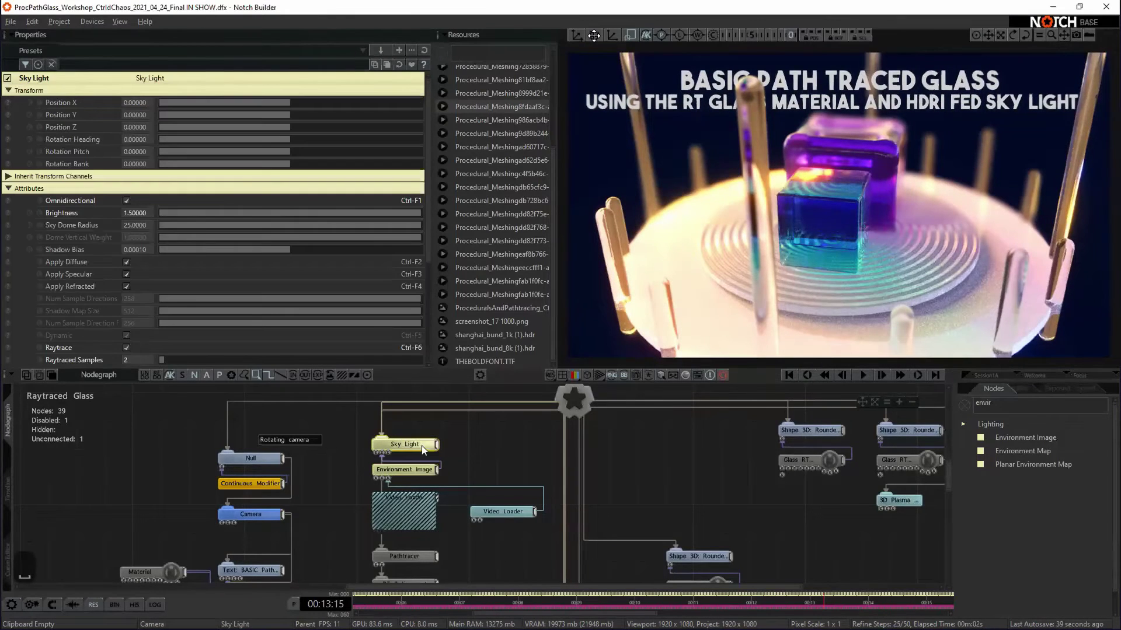
pyautogui.scroll(-3, 188, 285)
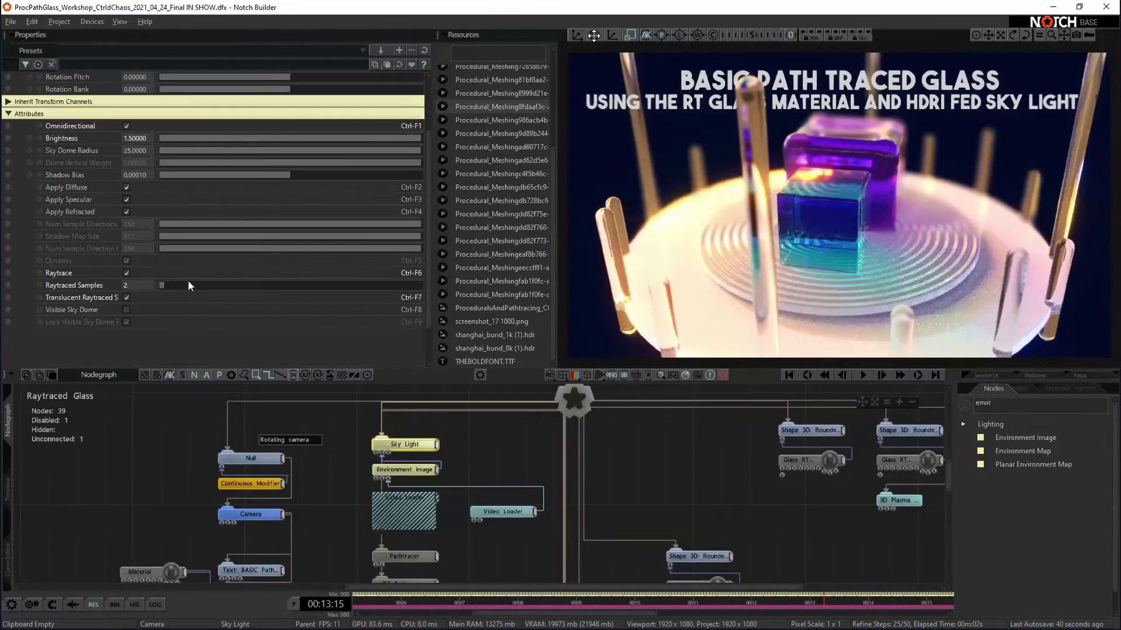
pyautogui.click(127, 298)
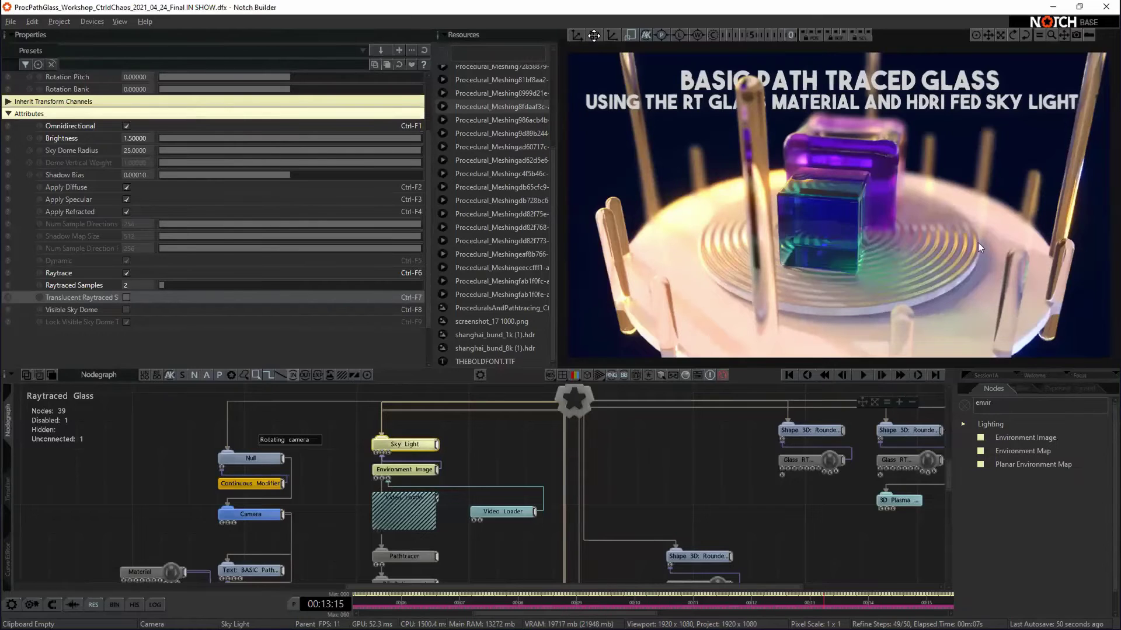
# Turn the Sky Light's translucent raytraced shadows back on and collapse the Raytraced Glass layer in the timeline
pyautogui.click(127, 298)
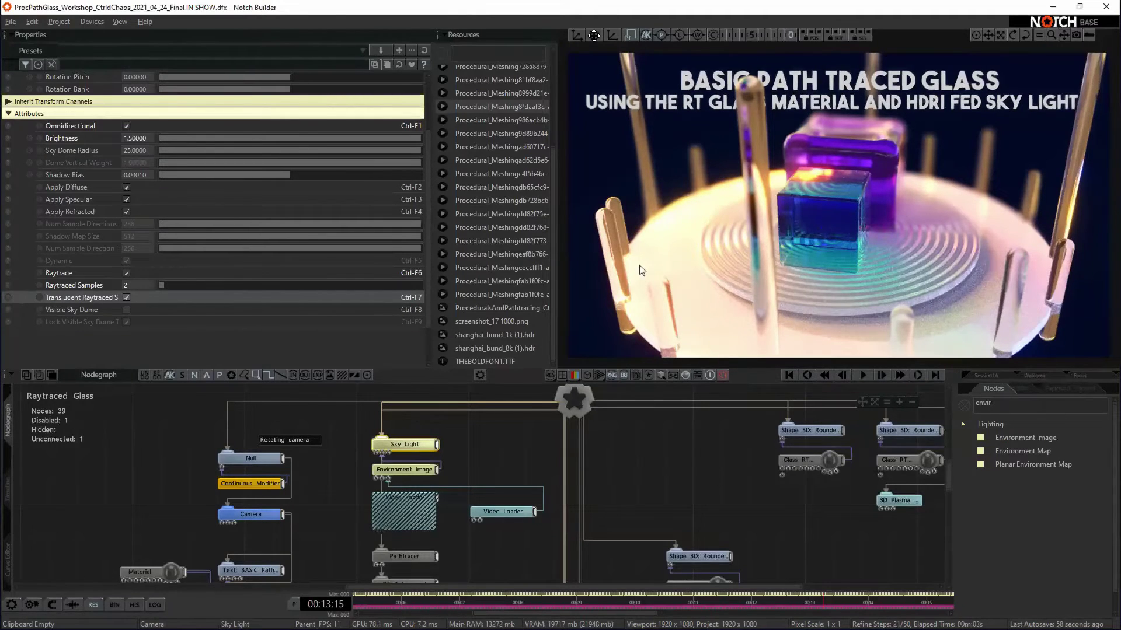
pyautogui.click(705, 443)
pyautogui.press('F2')
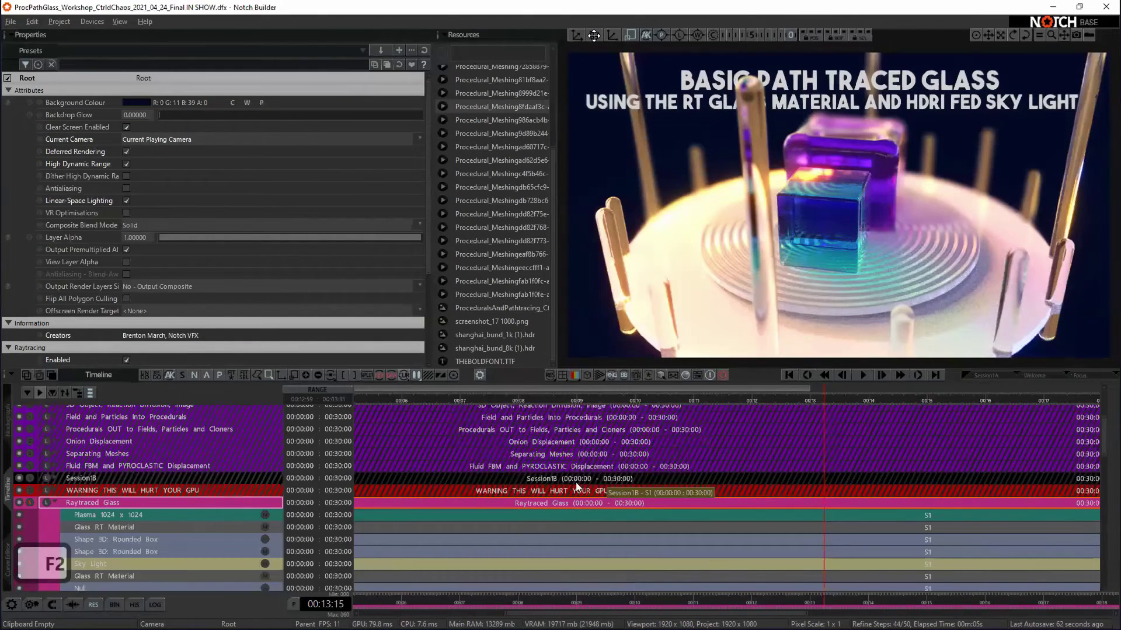
pyautogui.scroll(-3, 152, 471)
pyautogui.click(57, 444)
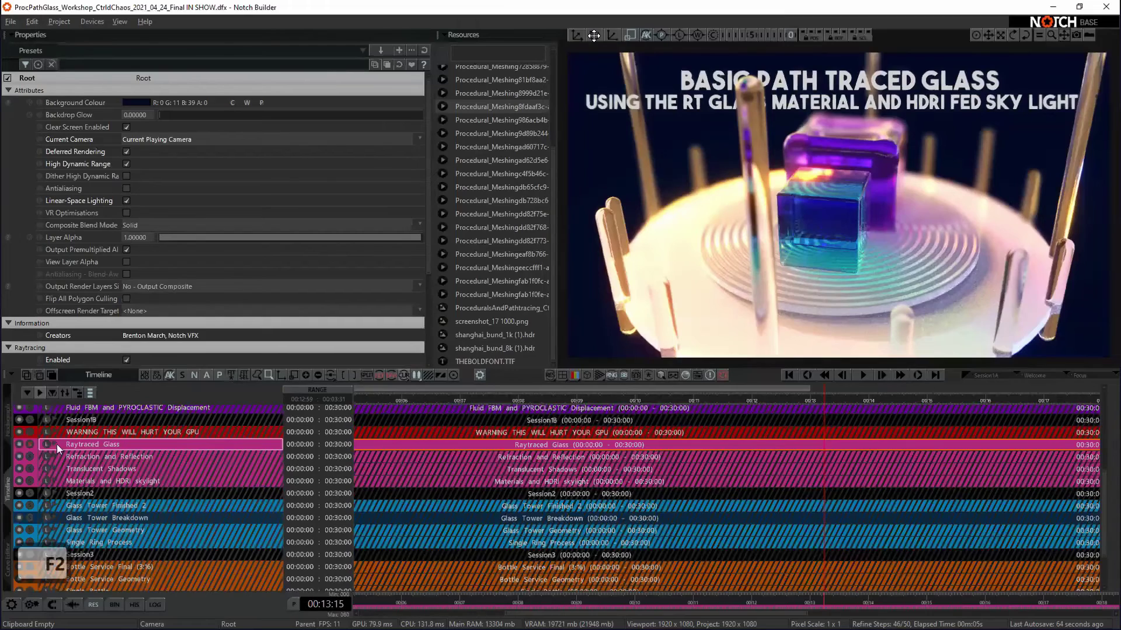
# Make Refraction and Reflection the active layer, play its animation and open its node graph
pyautogui.click(82, 457)
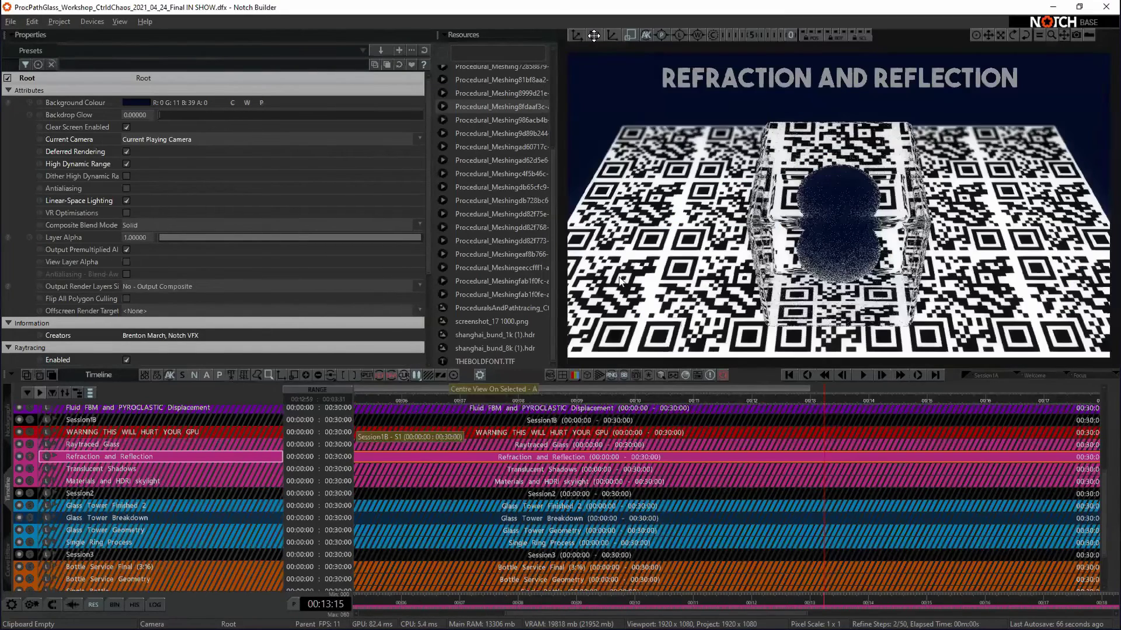
pyautogui.press('space')
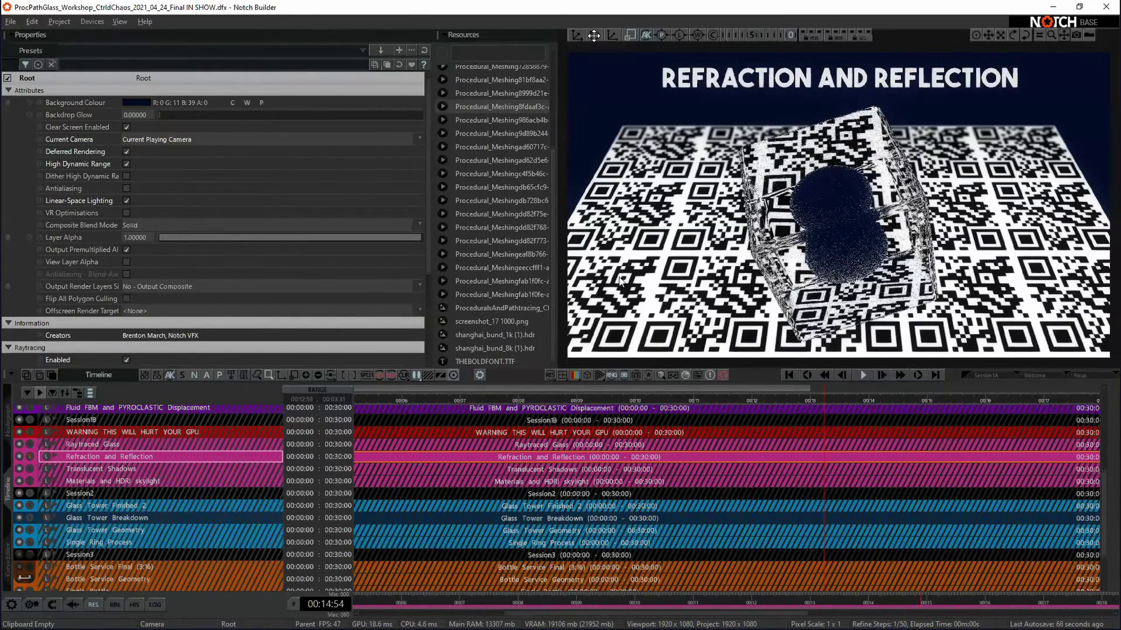
pyautogui.press('F1')
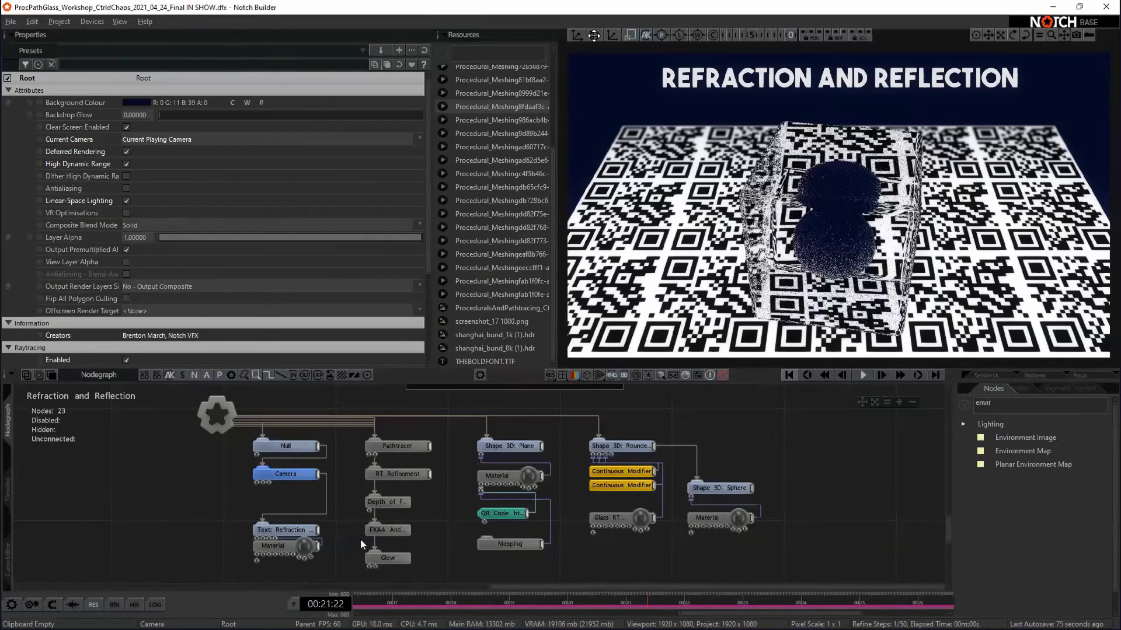
# Examine the Pathtracer's maximum diffuse, glossy and refraction depth attributes, and clear the selection
pyautogui.click(398, 446)
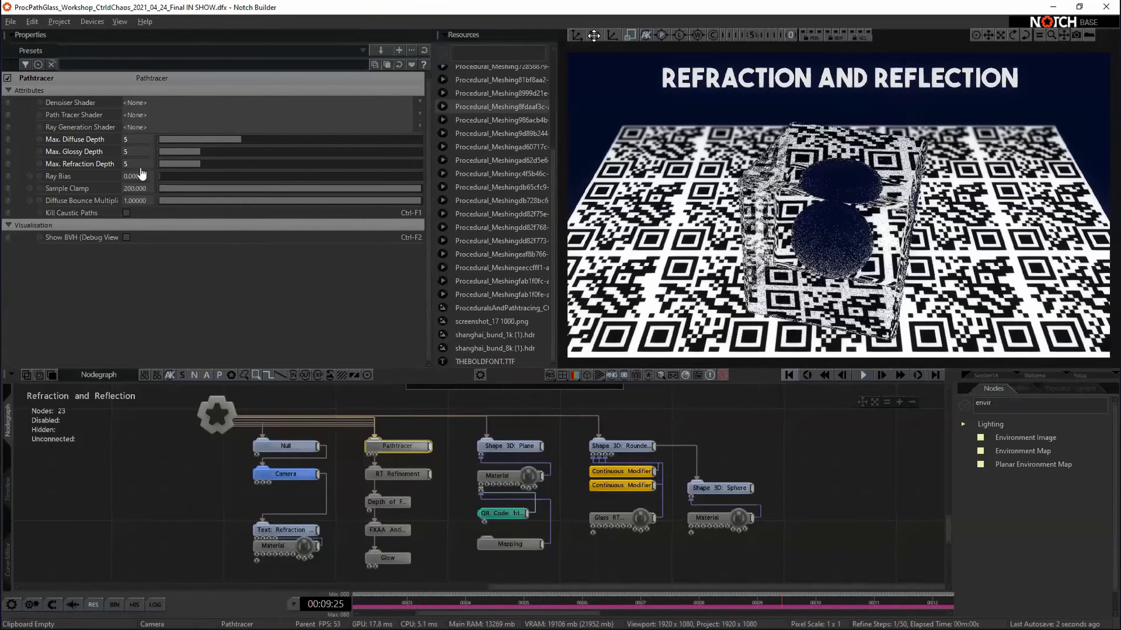
pyautogui.click(831, 469)
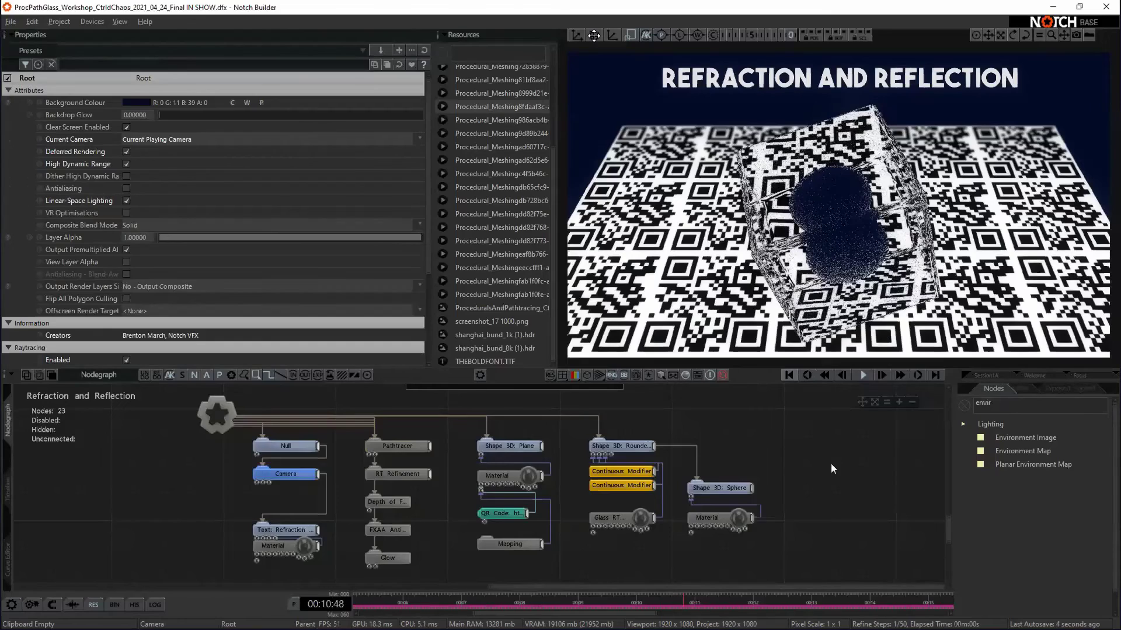
pyautogui.press('space')
pyautogui.press('space')
# Duplicate the Rounded Box with its modifiers and glass material, connect the copy to the root, and set its Position Z to about 1.66
pyautogui.moveTo(831, 469); pyautogui.dragTo(758, 442, button='middle')
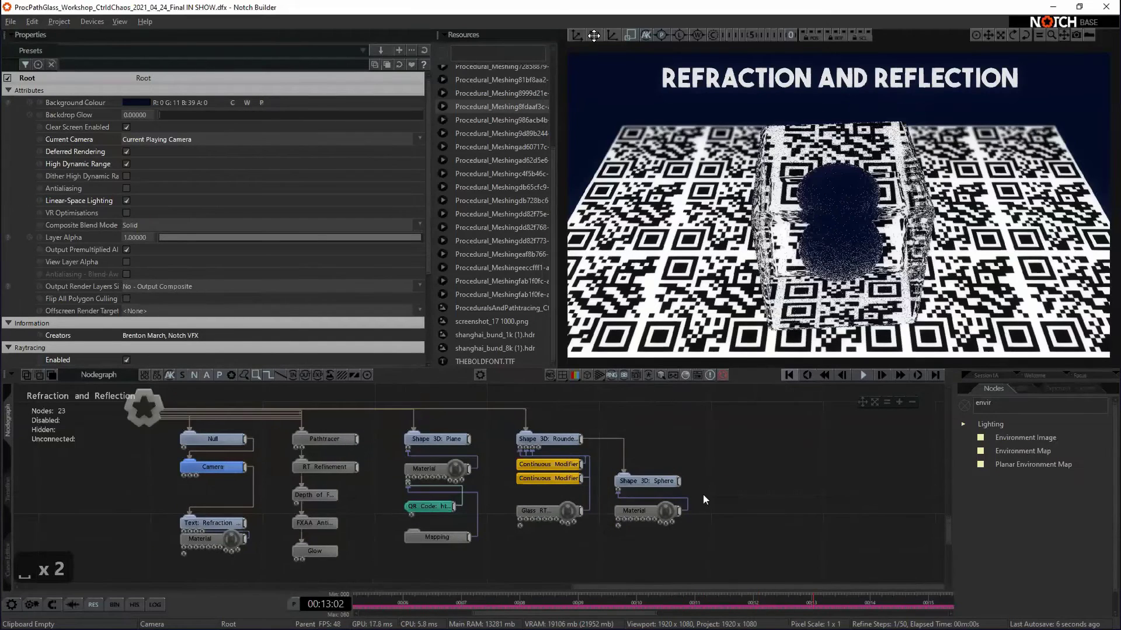
pyautogui.moveTo(510, 421); pyautogui.dragTo(483, 438, button='middle')
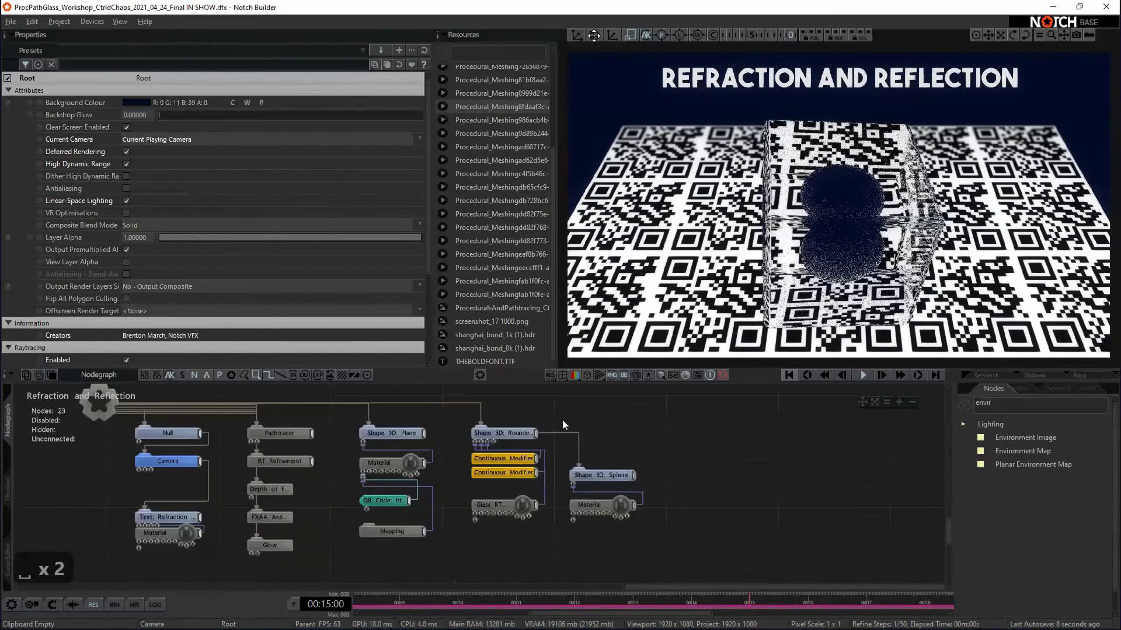
pyautogui.click(540, 434)
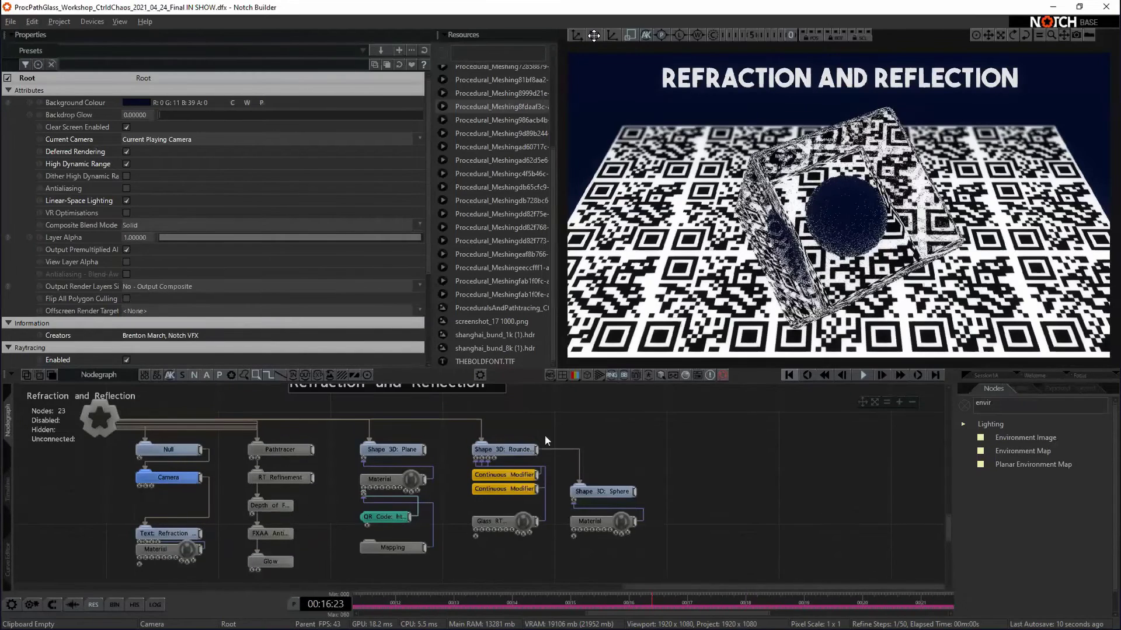
pyautogui.hotkey('ctrl', 'd')
pyautogui.click(517, 512)
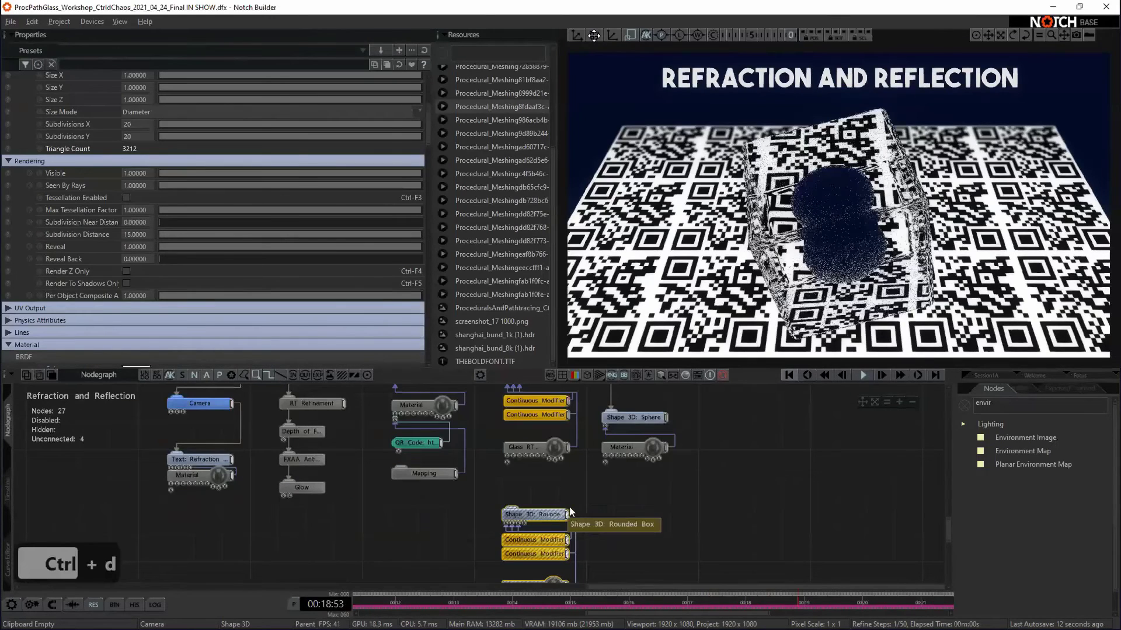
pyautogui.hotkey('ctrl', 'r')
pyautogui.moveTo(589, 504); pyautogui.dragTo(593, 383, button='middle')
pyautogui.moveTo(623, 479); pyautogui.dragTo(609, 541, button='middle')
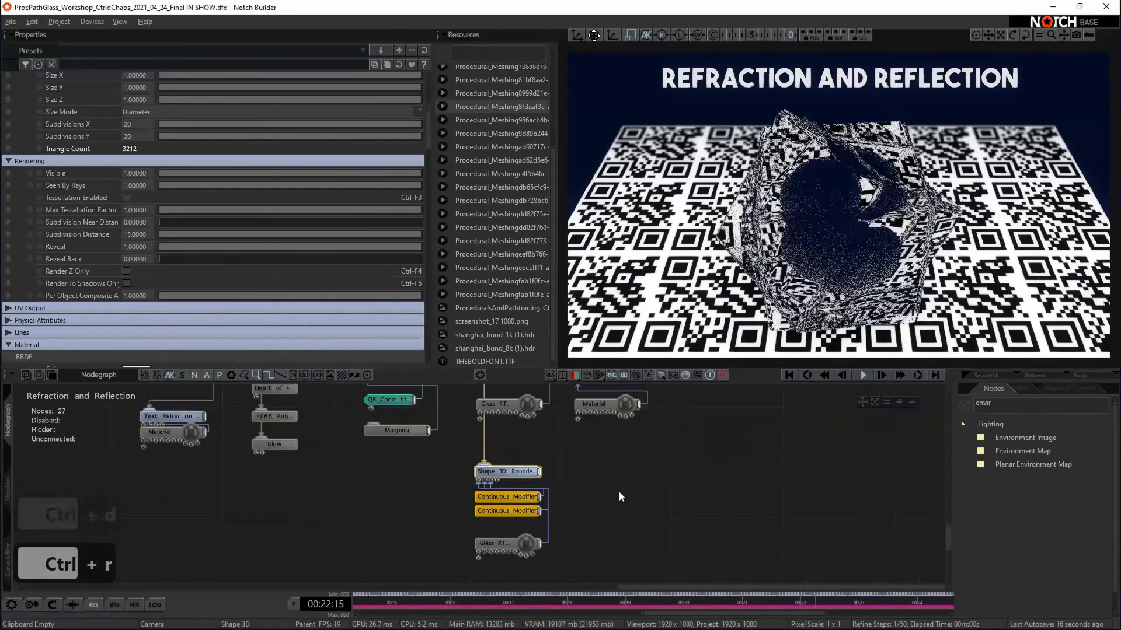
pyautogui.click(496, 486)
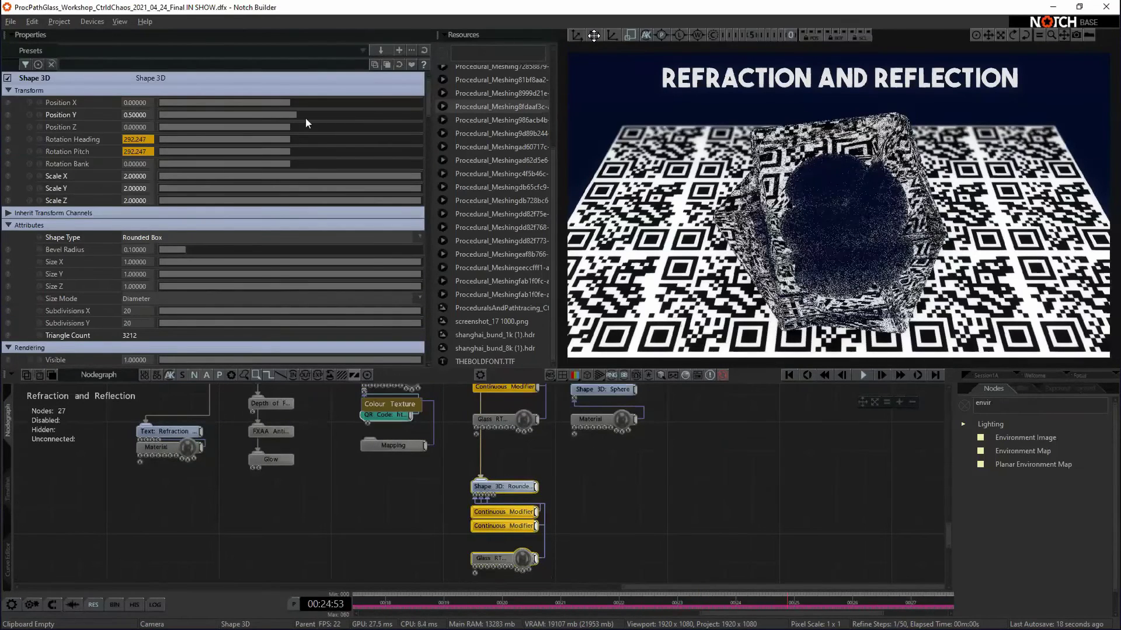
pyautogui.moveTo(299, 129); pyautogui.dragTo(310, 128)
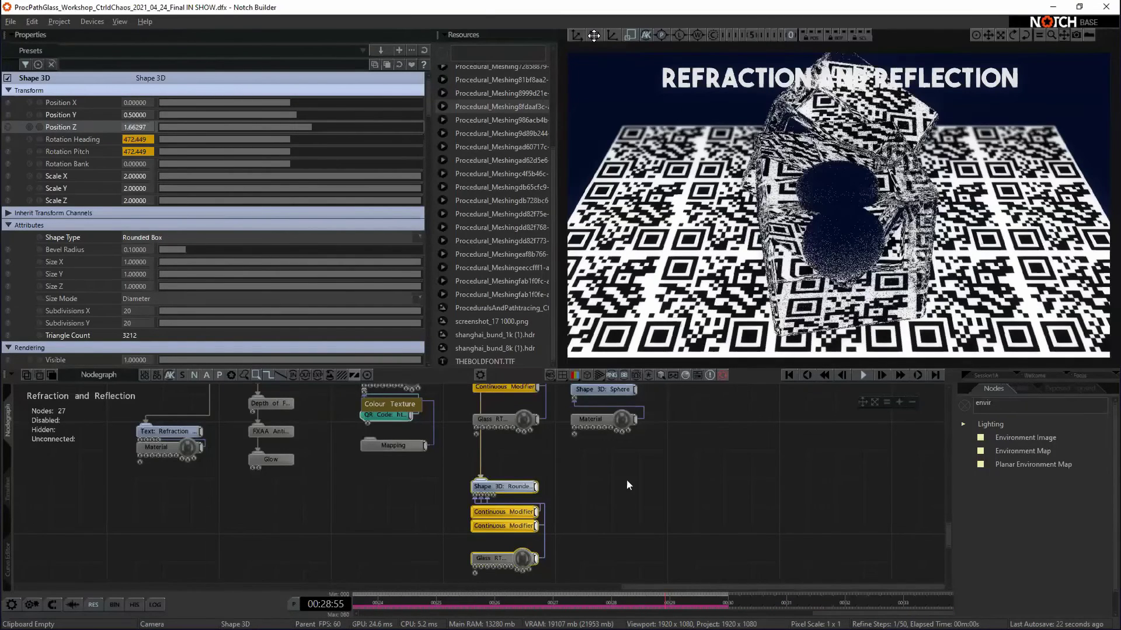
# Pause on a frame and try Max. Refraction Depth values of 3 and 2 on the Pathtracer, finishing at 4
pyautogui.moveTo(621, 482); pyautogui.dragTo(451, 509, button='middle')
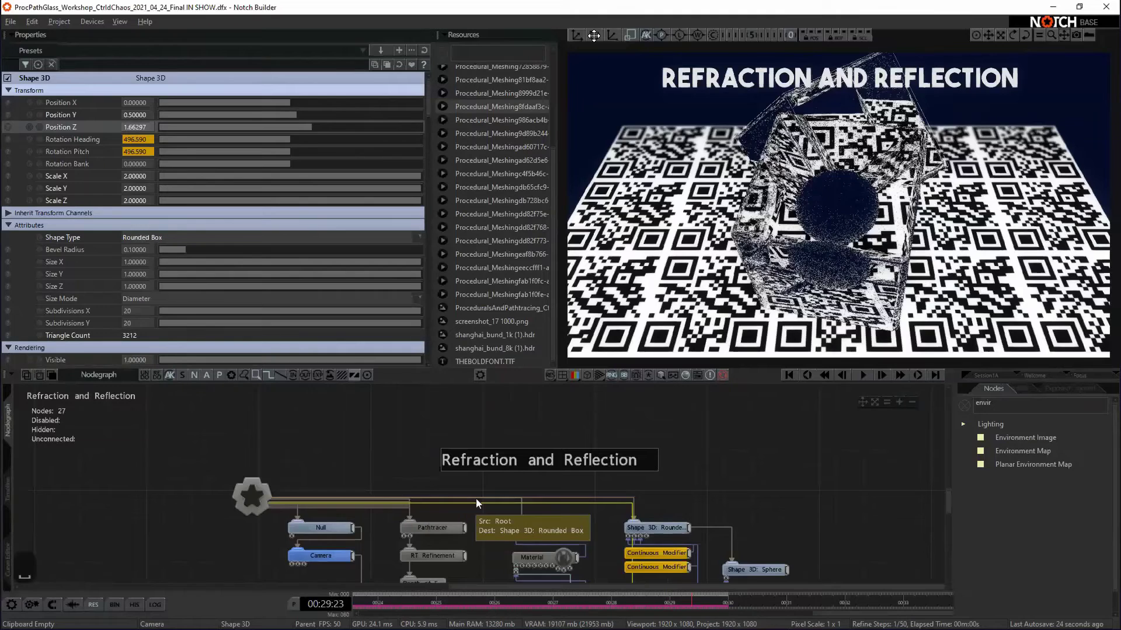
pyautogui.scroll(-3, 468, 460)
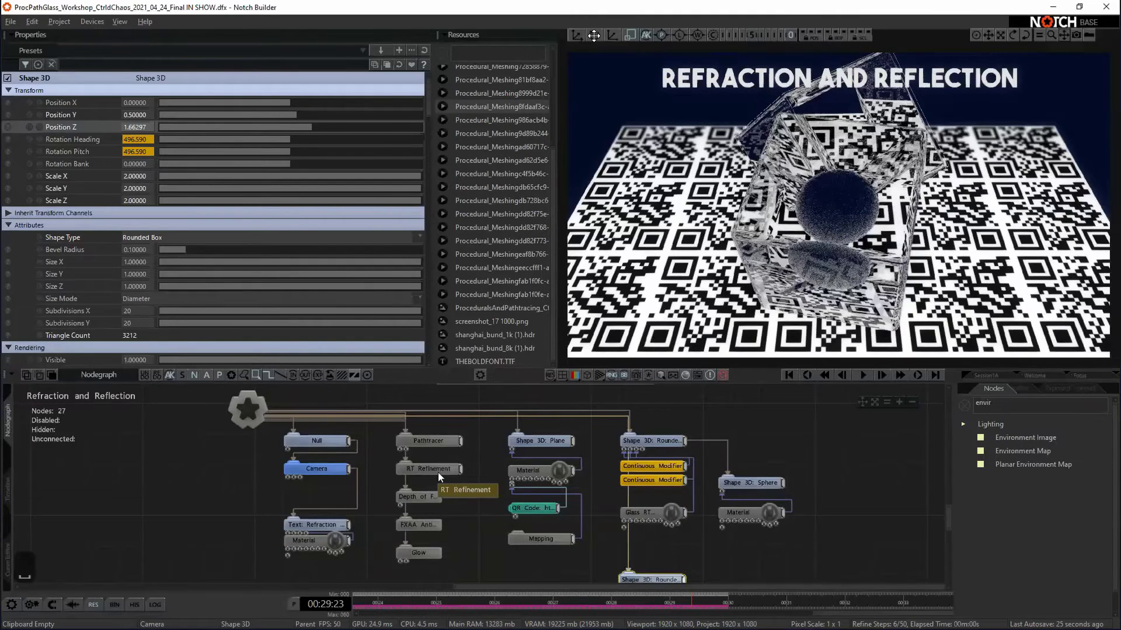
pyautogui.click(428, 441)
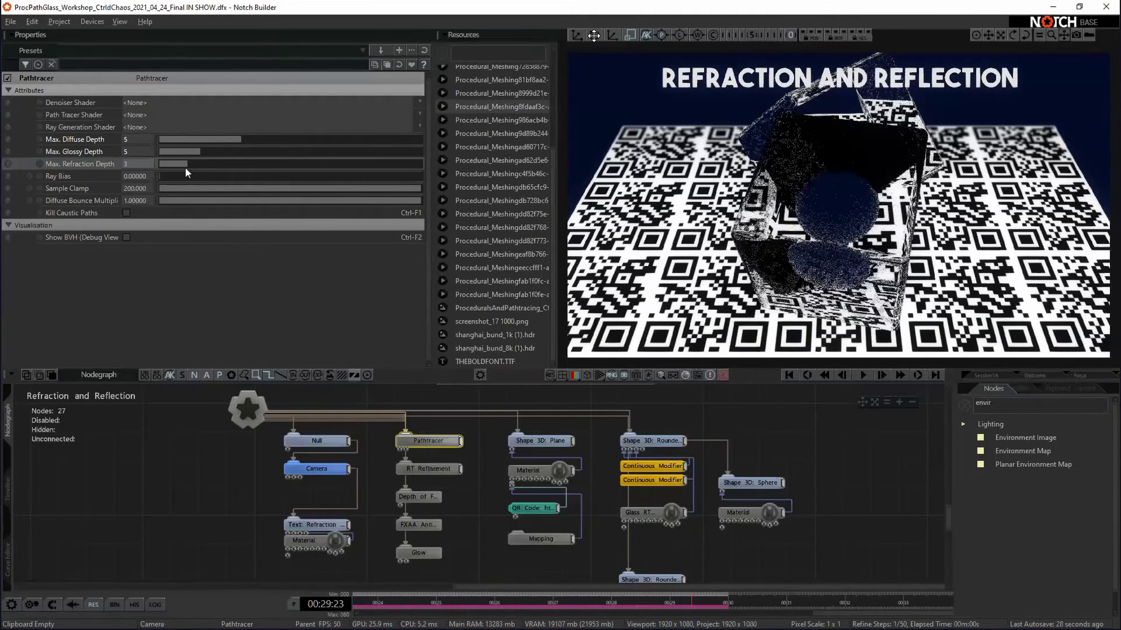
pyautogui.click(184, 167)
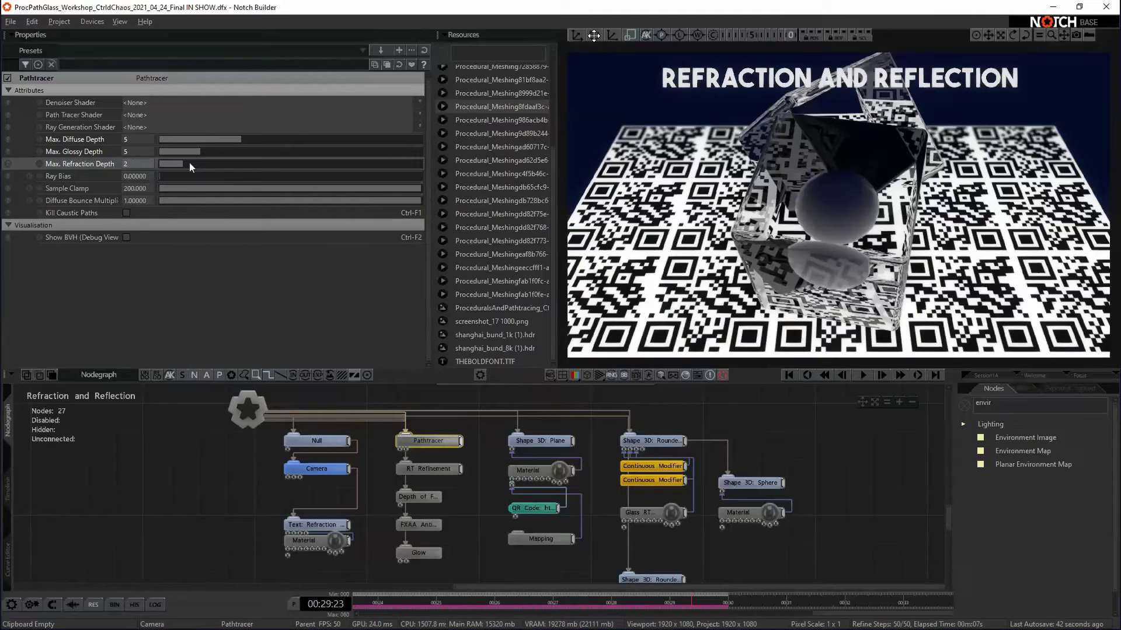
pyautogui.moveTo(189, 163); pyautogui.dragTo(193, 166)
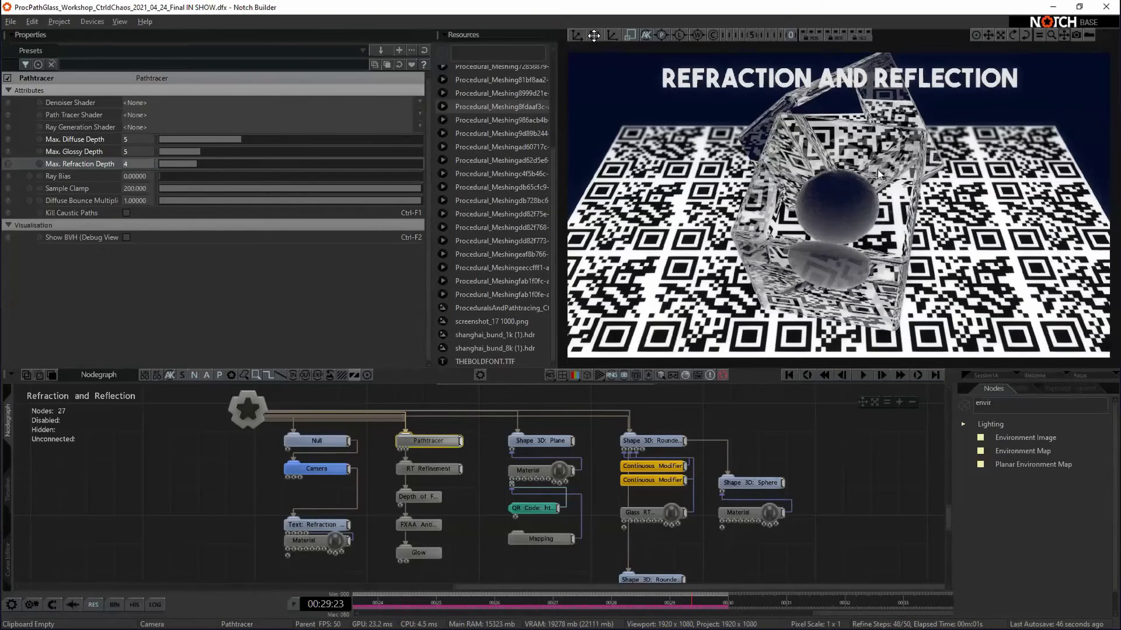
# Resume playback and delete the duplicated Rounded Box together with its modifiers and glass material
pyautogui.press('space')
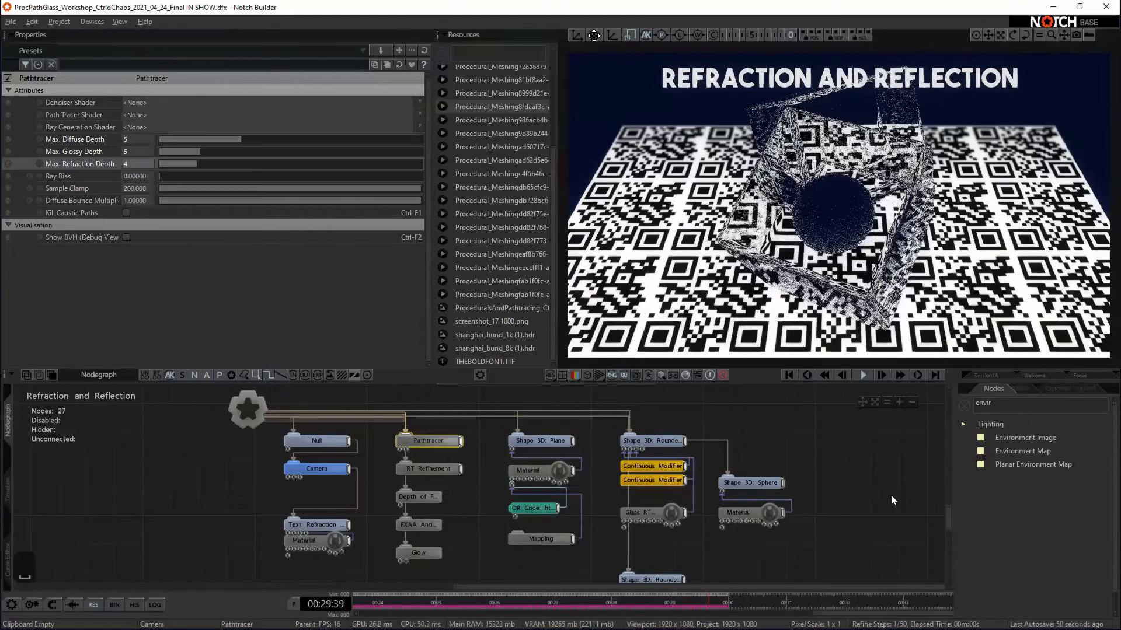
pyautogui.moveTo(890, 496); pyautogui.dragTo(881, 402, button='middle')
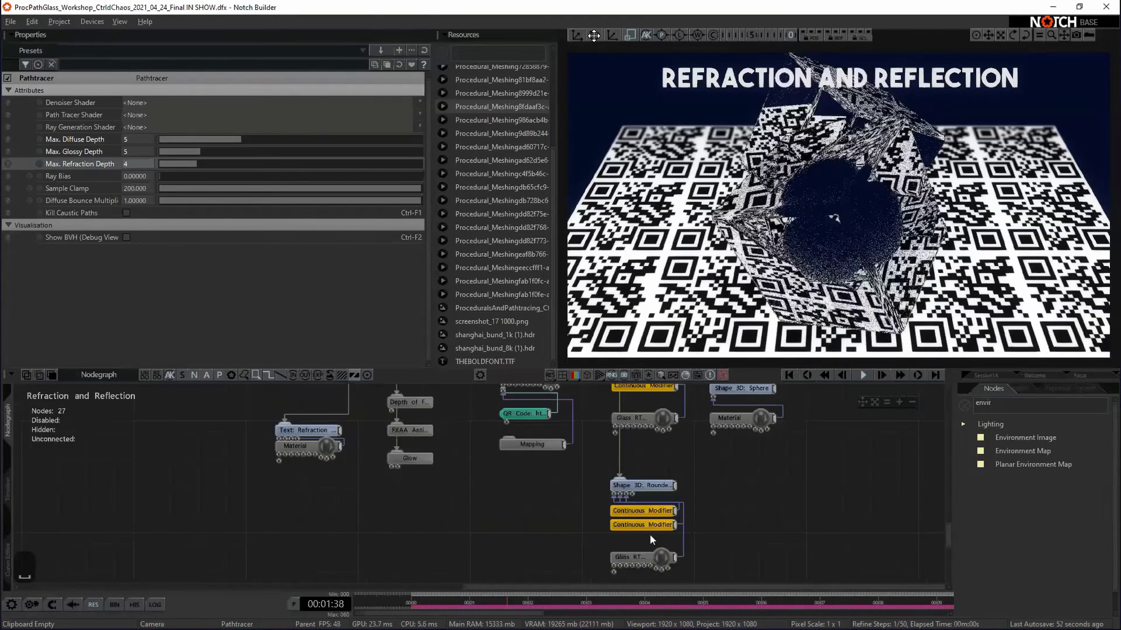
pyautogui.moveTo(578, 455); pyautogui.dragTo(660, 571)
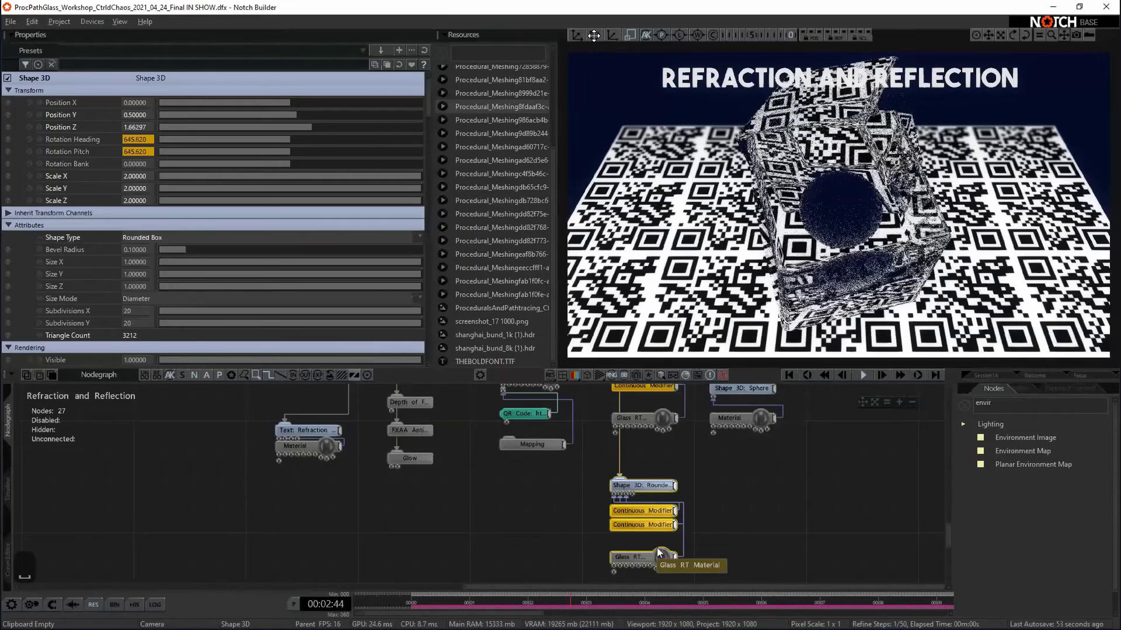
pyautogui.press('Delete')
pyautogui.moveTo(792, 533); pyautogui.dragTo(810, 511, button='middle')
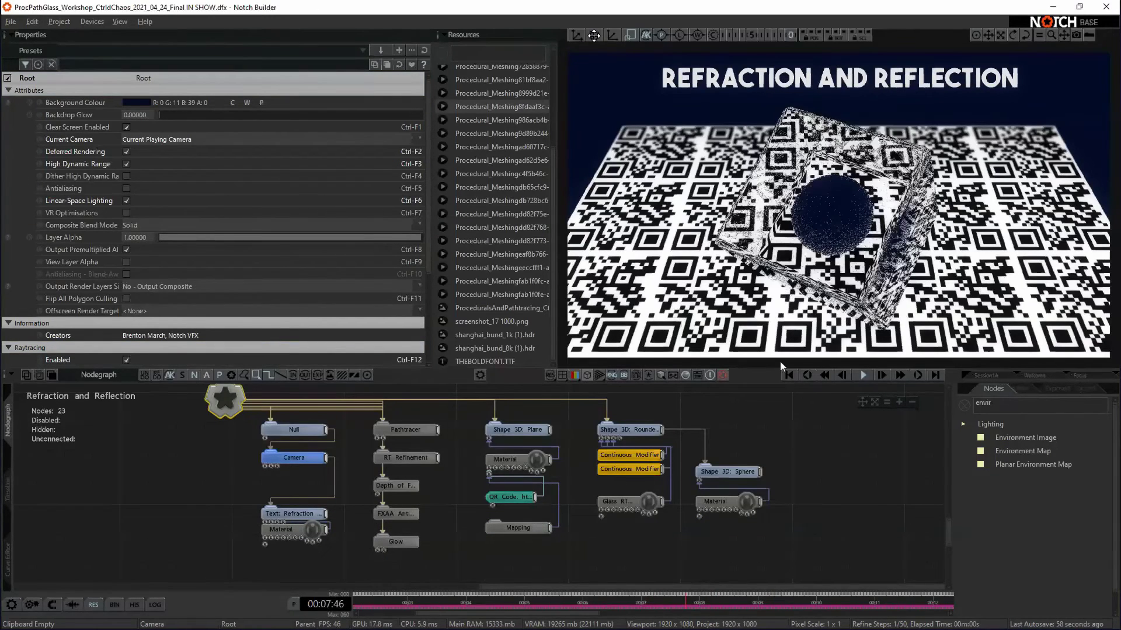
# Disable the Glass RT Material on the Rounded Box to compare the look, and re-enable it
pyautogui.click(661, 430)
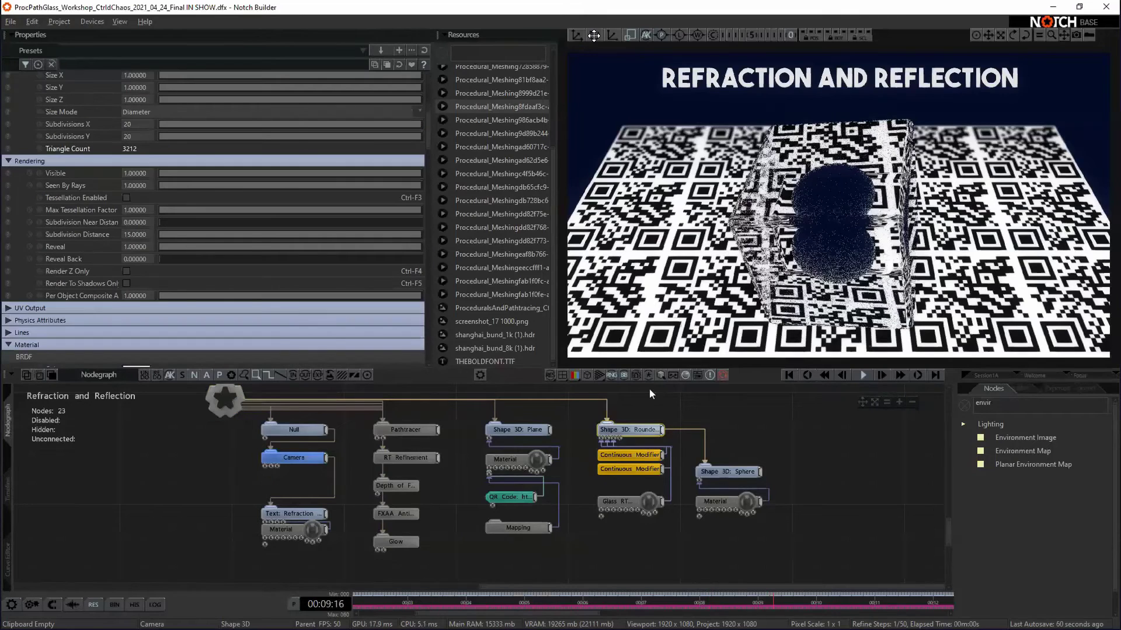
pyautogui.click(628, 503)
pyautogui.hotkey('ctrl', '1')
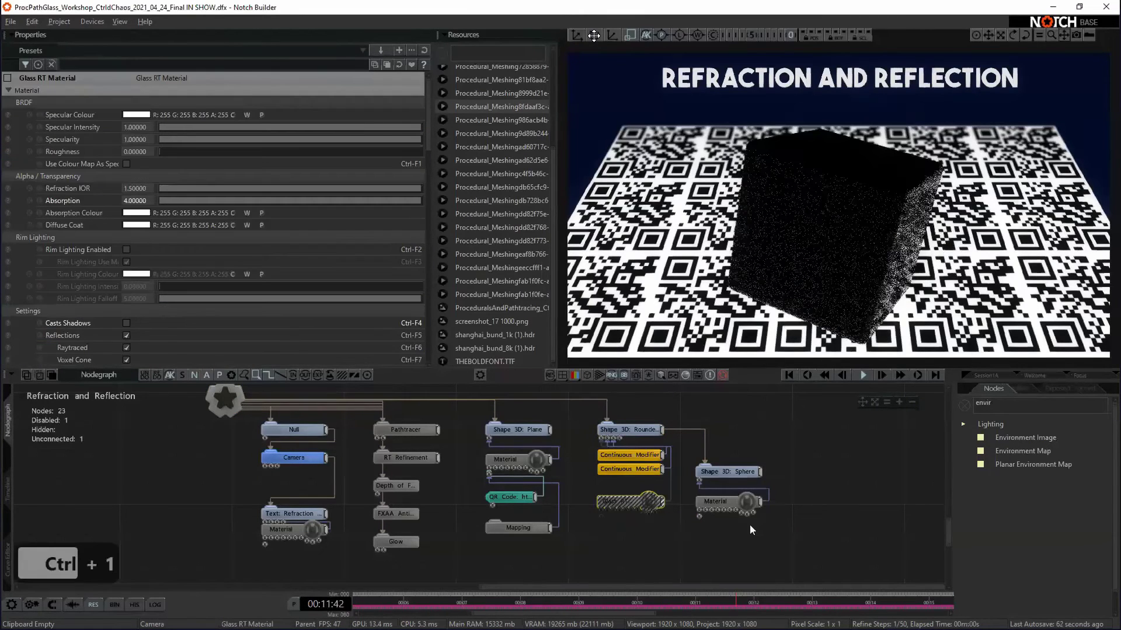
pyautogui.hotkey('ctrl', '1')
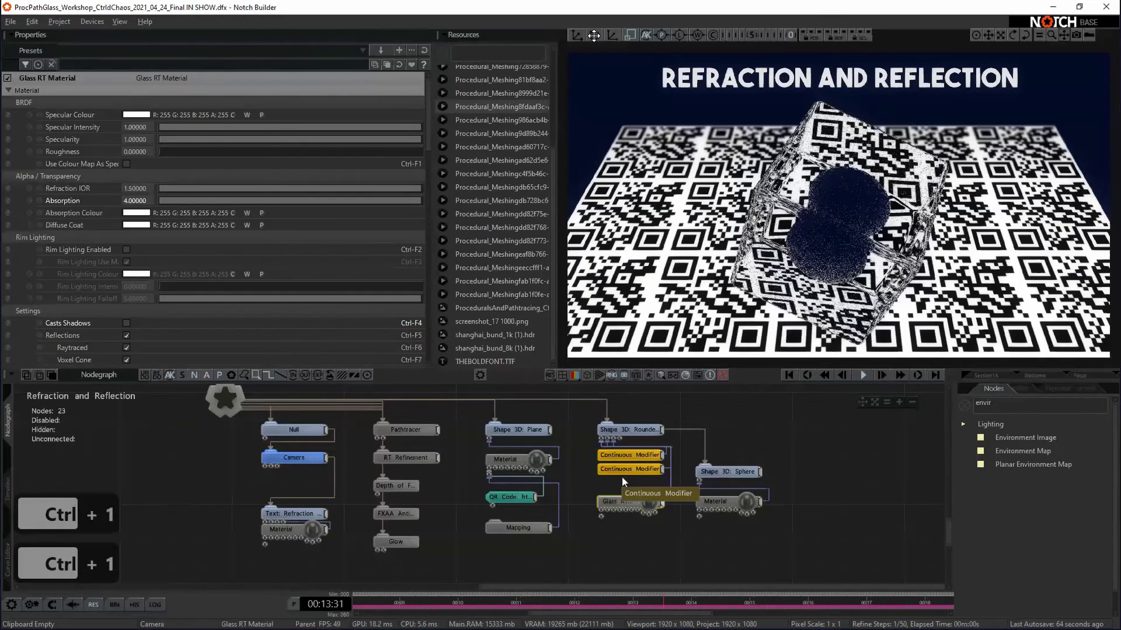
# Disable both Continuous Modifiers and the Rounded Box, and re-enable all three nodes
pyautogui.moveTo(621, 478); pyautogui.dragTo(633, 453)
pyautogui.hotkey('ctrl', '1')
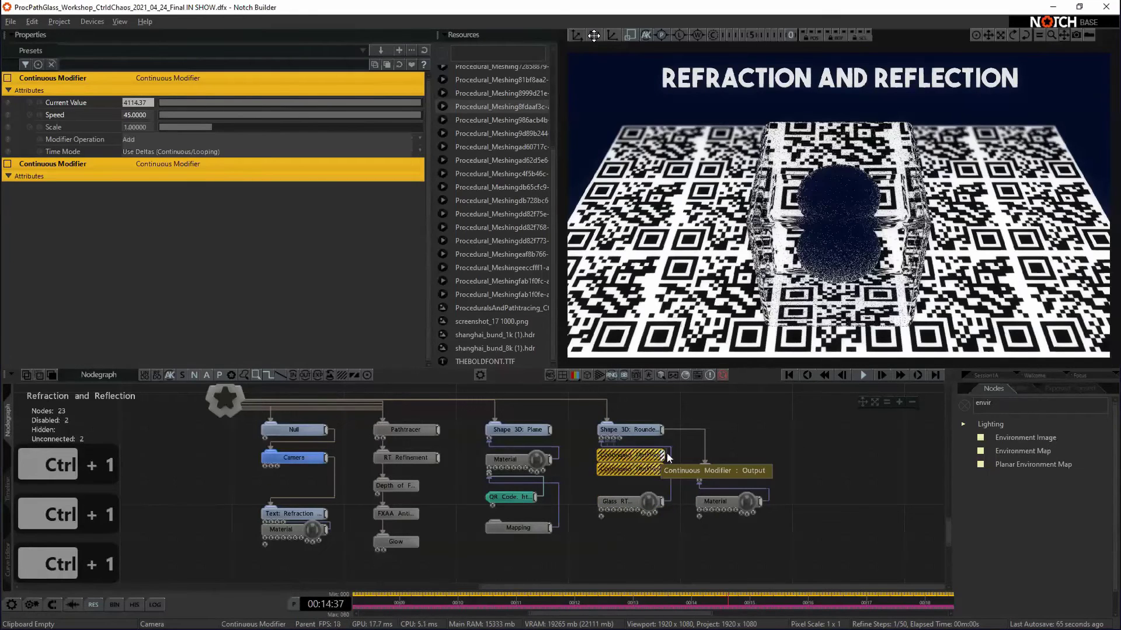
pyautogui.click(628, 430)
pyautogui.hotkey('ctrl', '1')
pyautogui.scroll(-2, 219, 176)
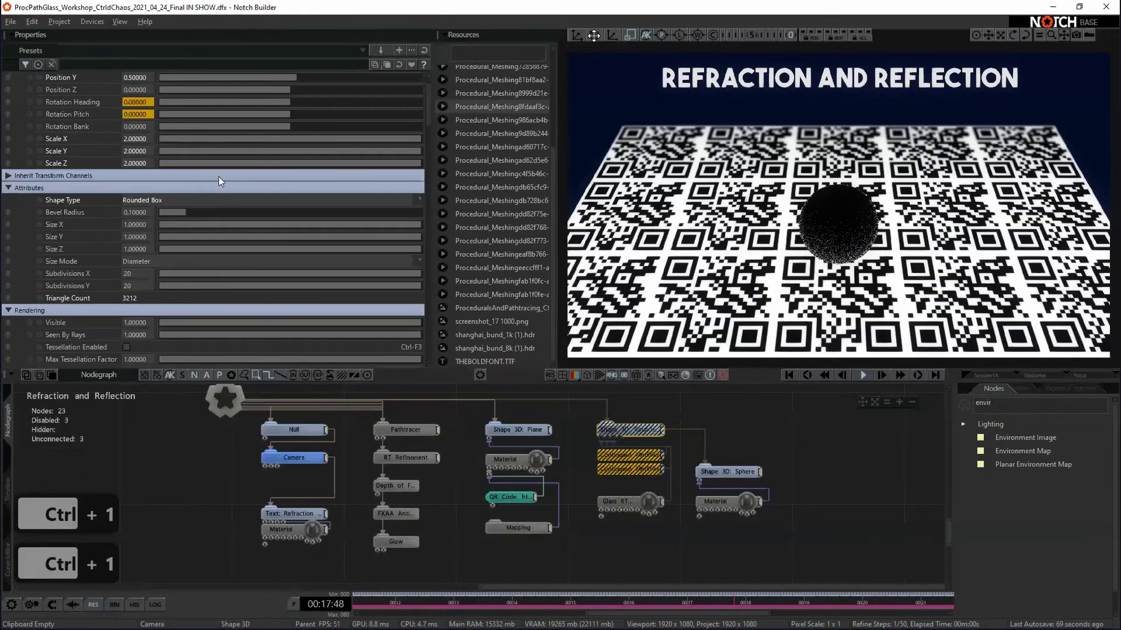
pyautogui.scroll(2, 51, 143)
pyautogui.moveTo(682, 420); pyautogui.dragTo(569, 464)
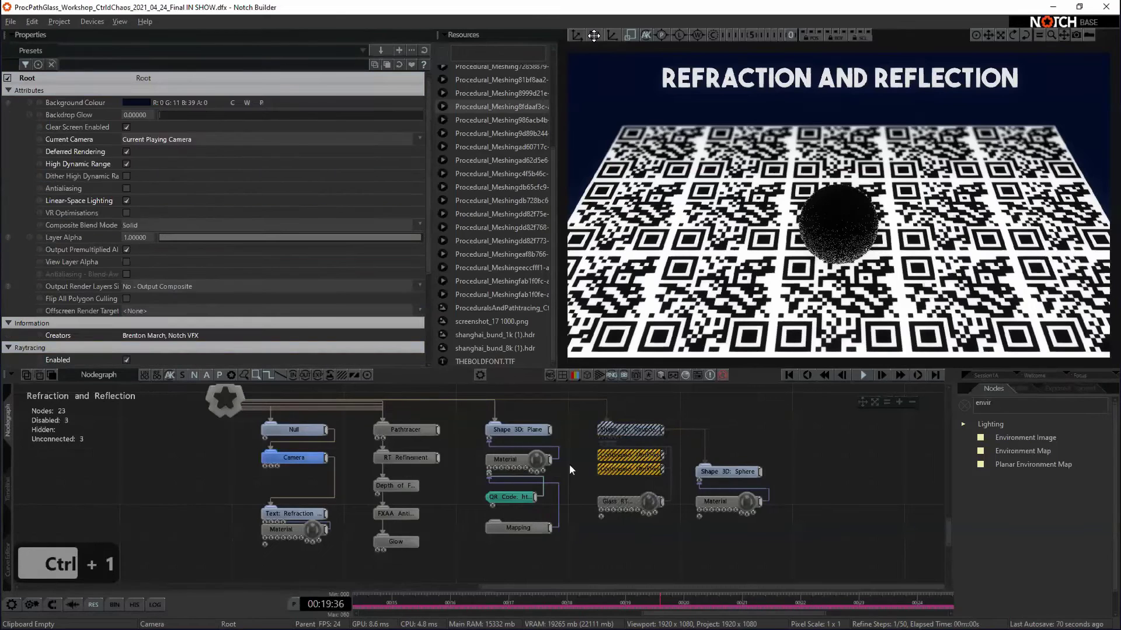
pyautogui.hotkey('ctrl', '1')
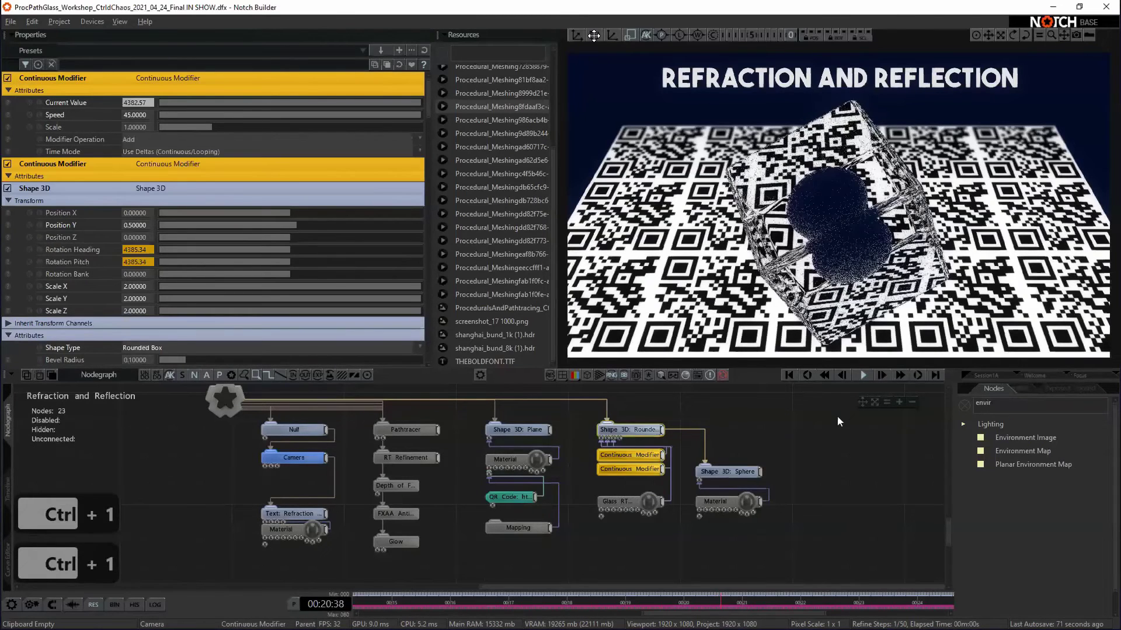
# Toggle the Rounded Box off and on again to compare the sphere with and without the glass around it
pyautogui.click(837, 416)
pyautogui.click(633, 437)
pyautogui.hotkey('ctrl', '1')
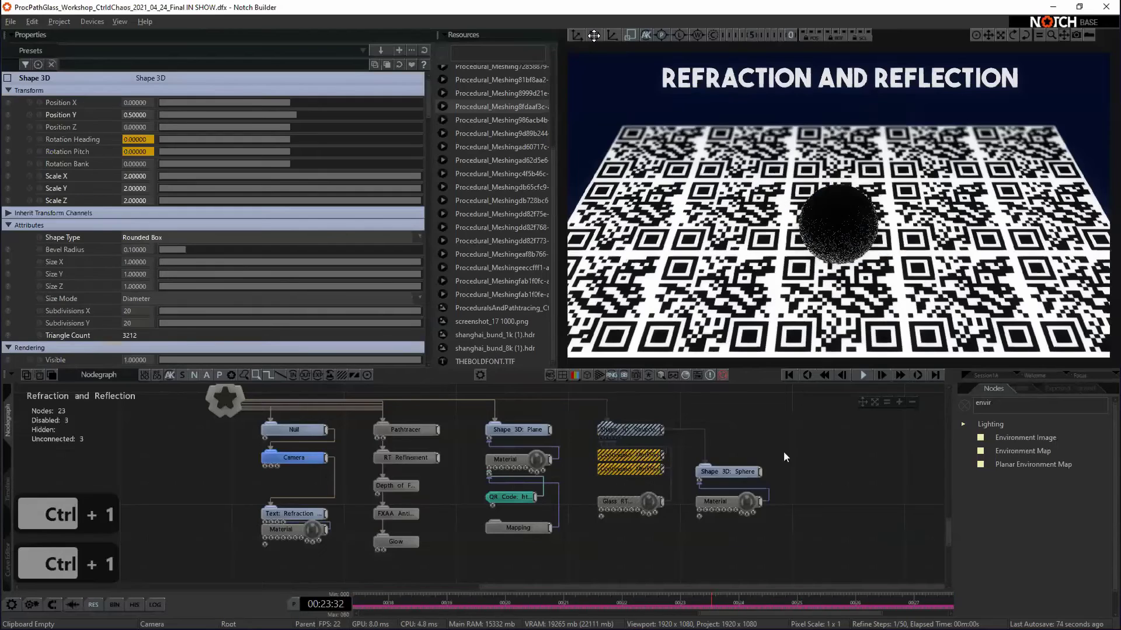
pyautogui.hotkey('ctrl', '1')
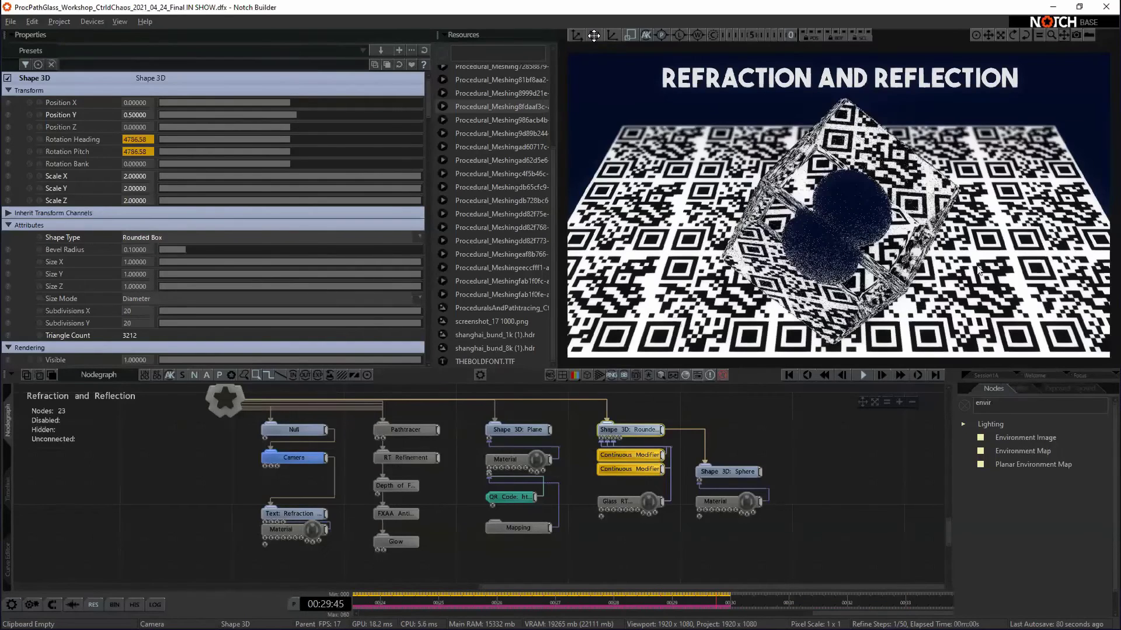
# Clear the selection and pause the animation on a frame to view the refined render of the glass box
pyautogui.click(794, 200)
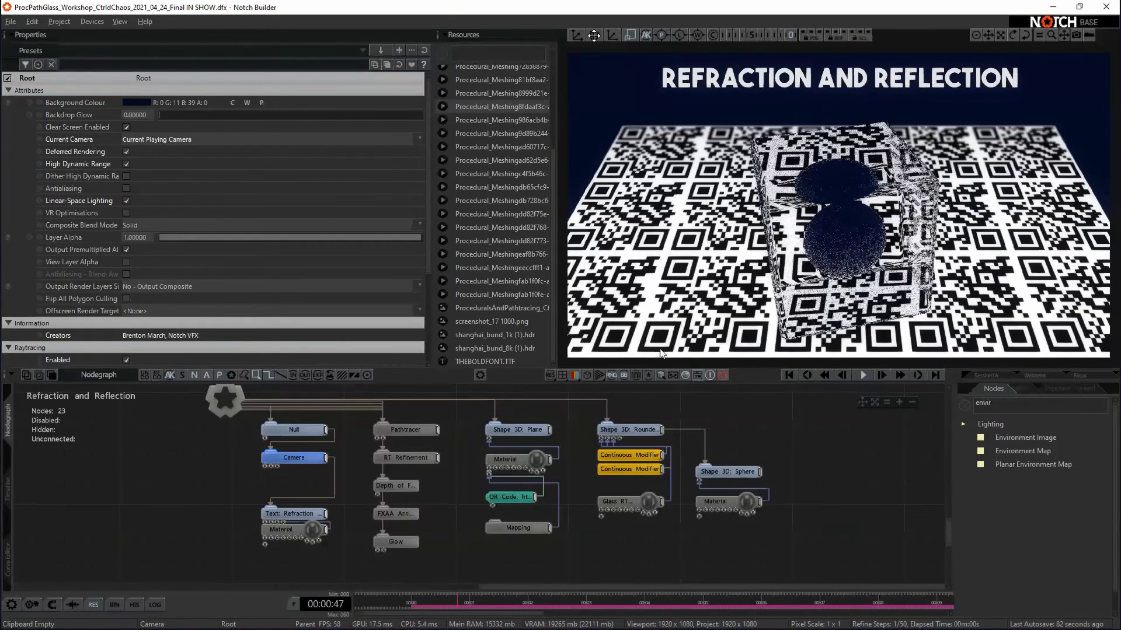
pyautogui.press('space')
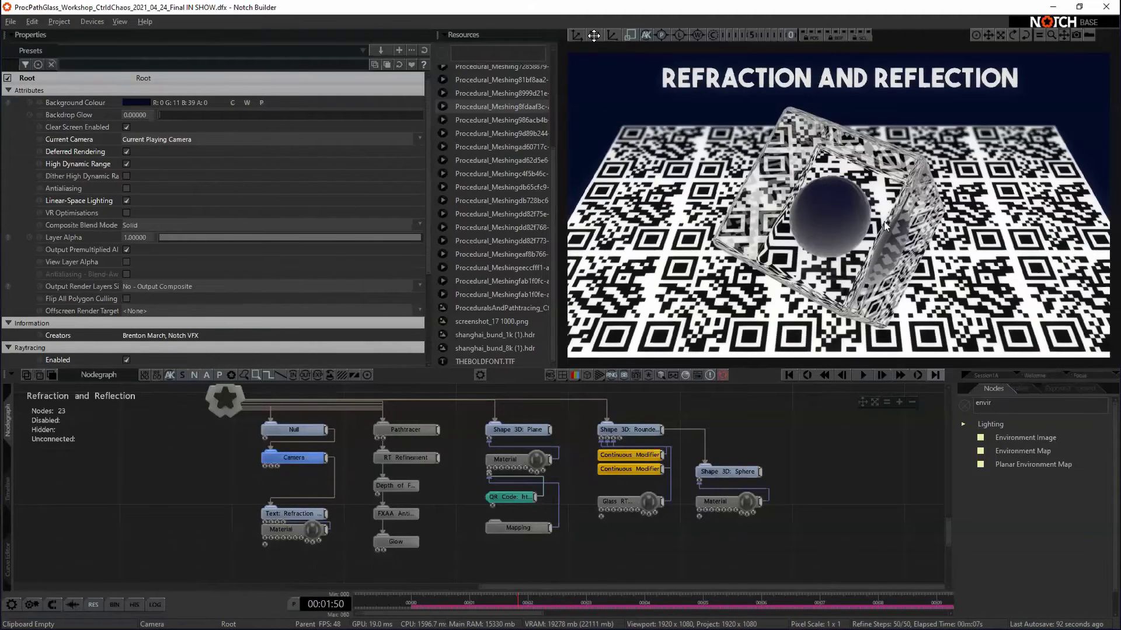
# Play the animation to another frame, inspect the RT Refinement node's settings, and search the node list for REFINE
pyautogui.press('space')
pyautogui.press('space')
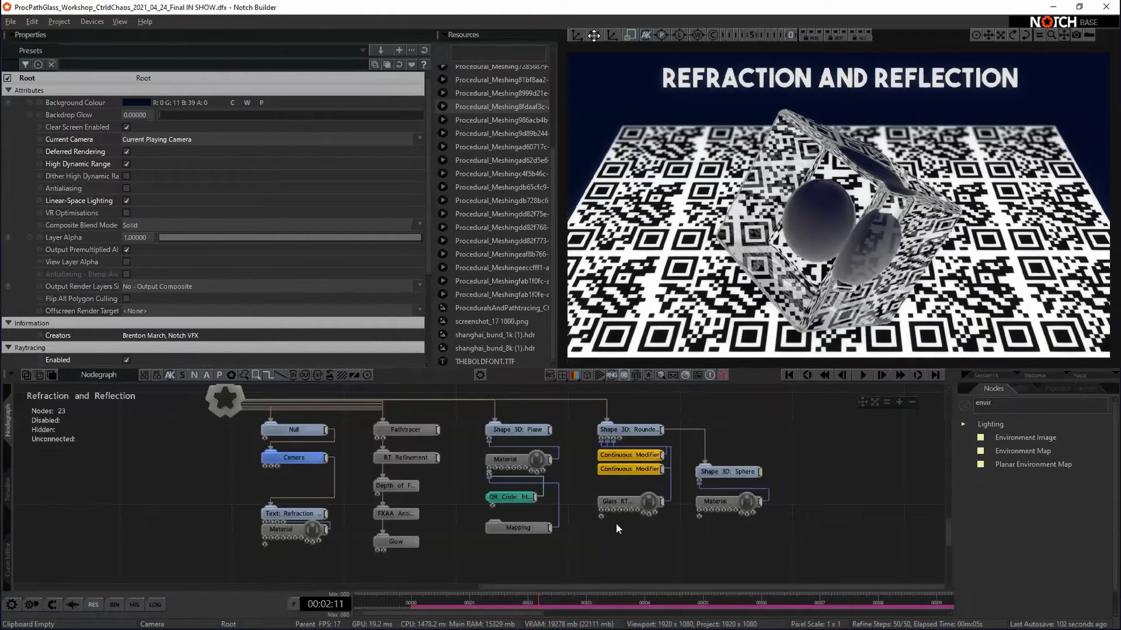
pyautogui.click(419, 461)
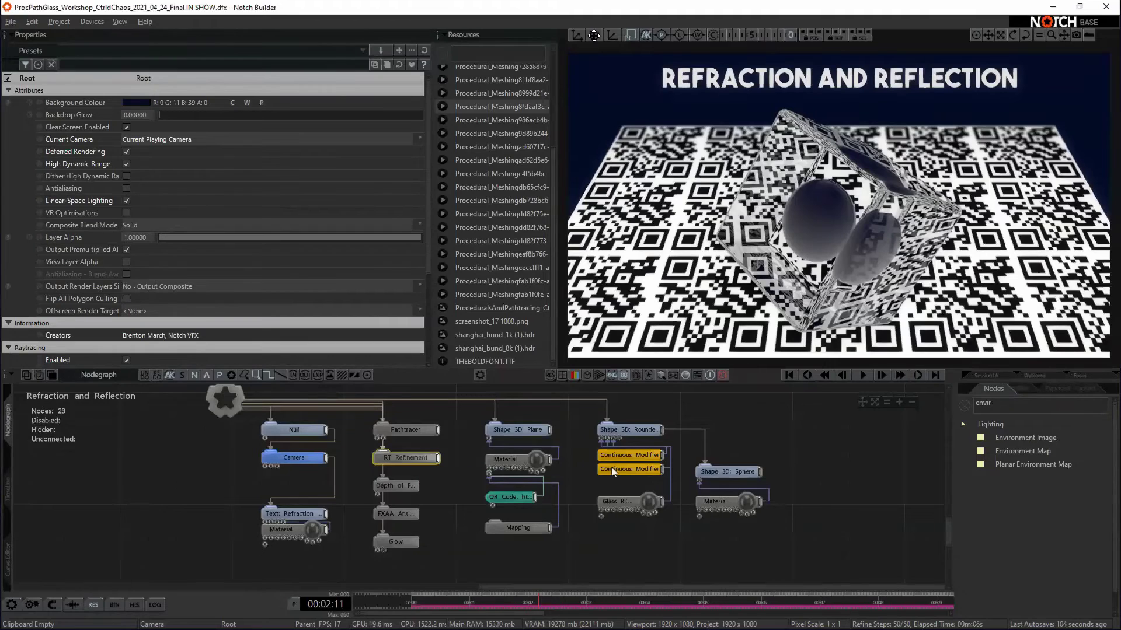
pyautogui.click(435, 463)
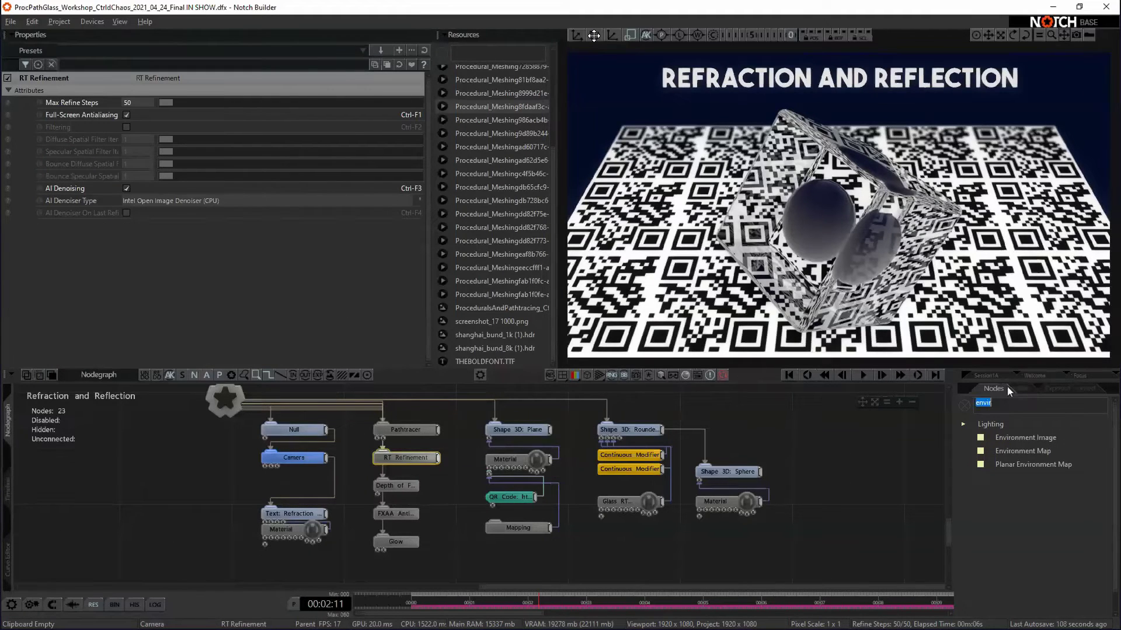
pyautogui.write('REFINE')
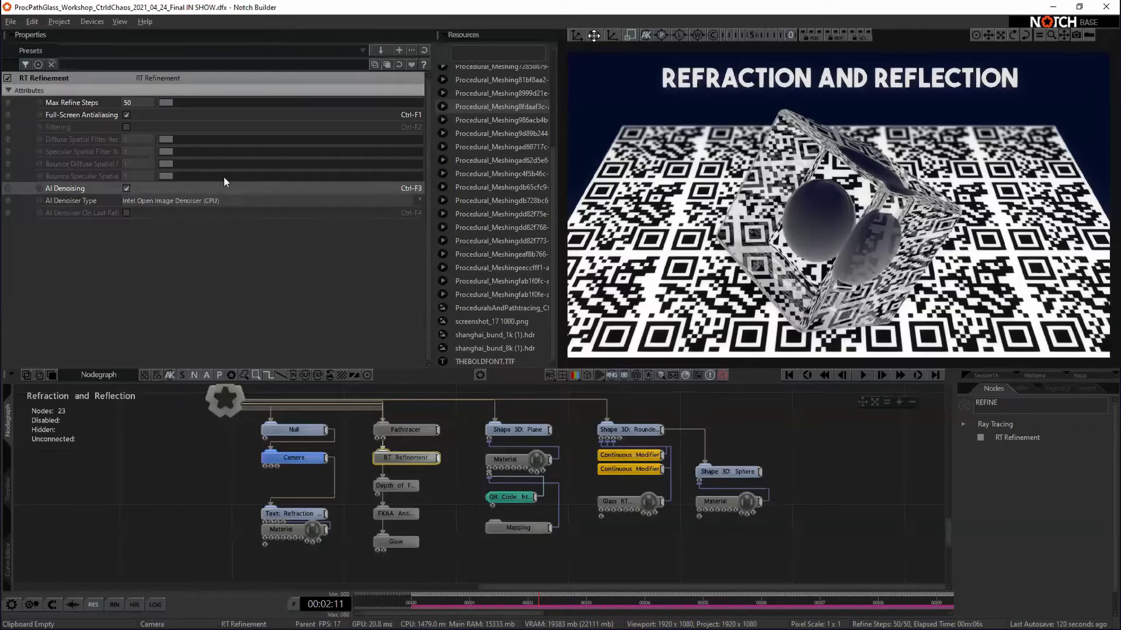
# Turn off AI Denoising on the RT Refinement node and set Max Refine Steps to 1000
pyautogui.hotkey('ctrl', 'F3')
pyautogui.click(134, 102)
pyautogui.write('1000')
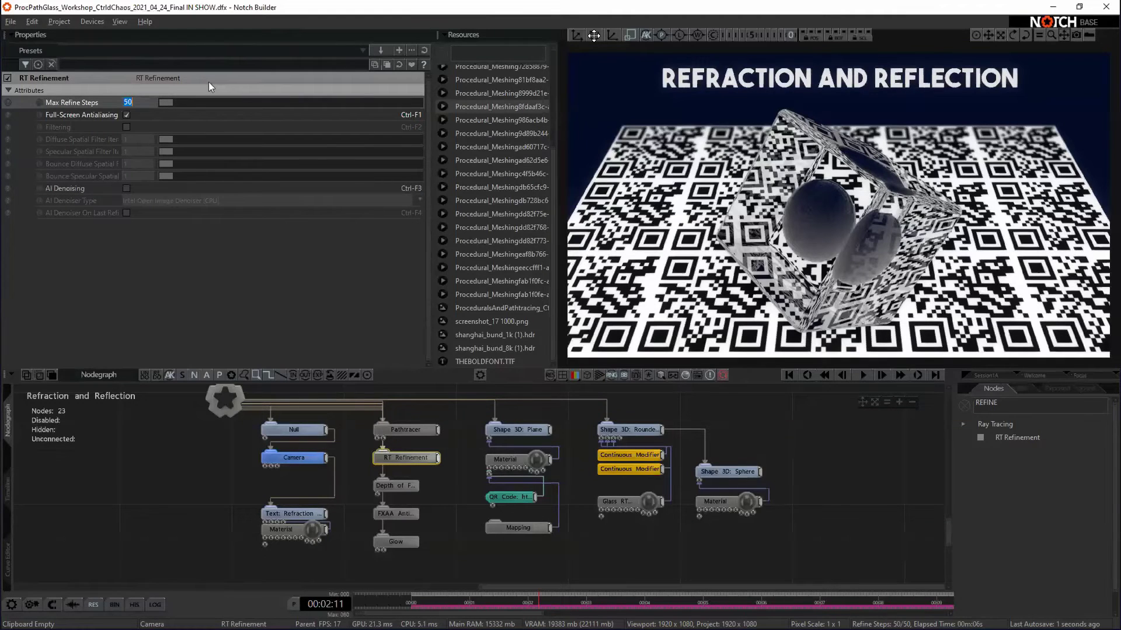
pyautogui.press('Return')
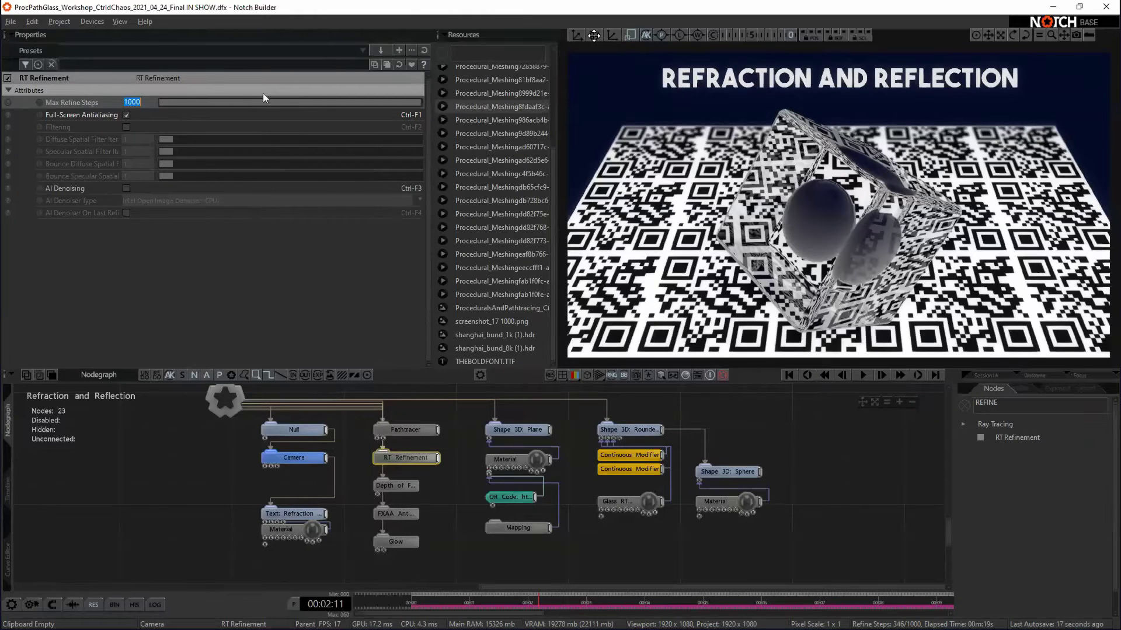
# Set Max Refine Steps to 50 and play the animation briefly, pausing on a new frame
pyautogui.write('50')
pyautogui.press('Return')
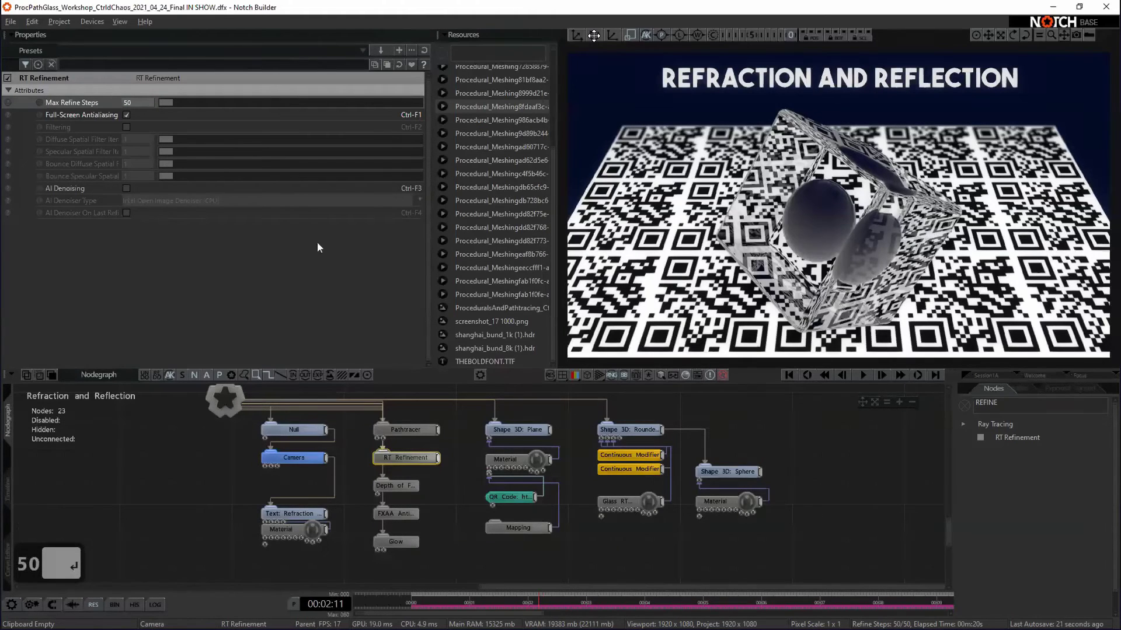
pyautogui.press('space')
pyautogui.press('space')
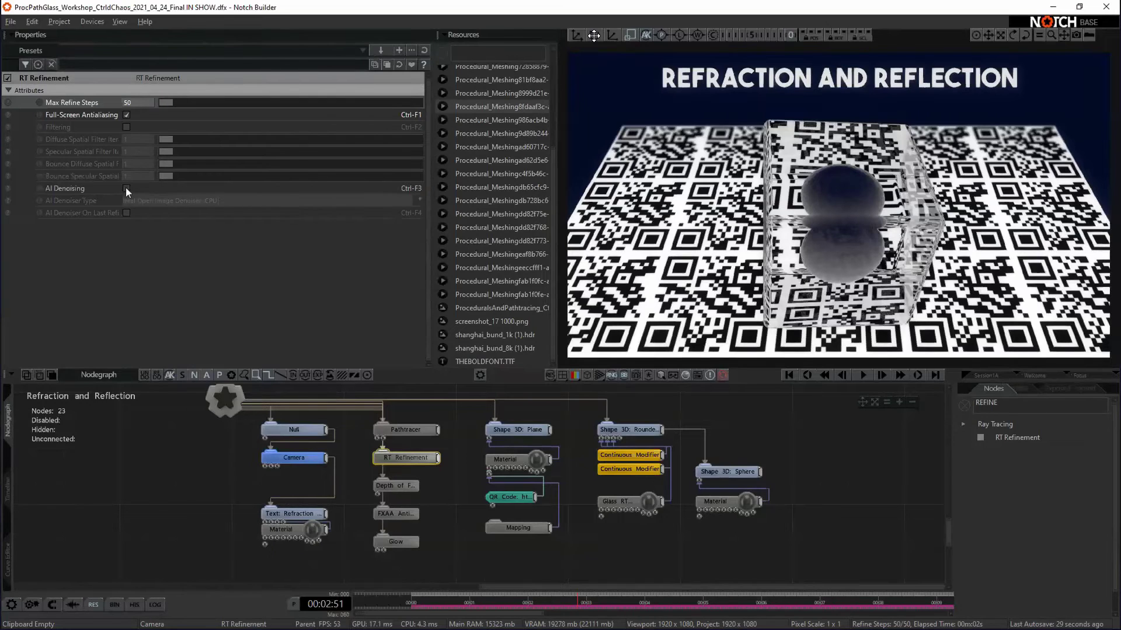
# Enable AI Denoising on the RT Refinement node and set Max Refine Steps to 5
pyautogui.moveTo(127, 191)
pyautogui.hotkey('ctrl', 'F3')
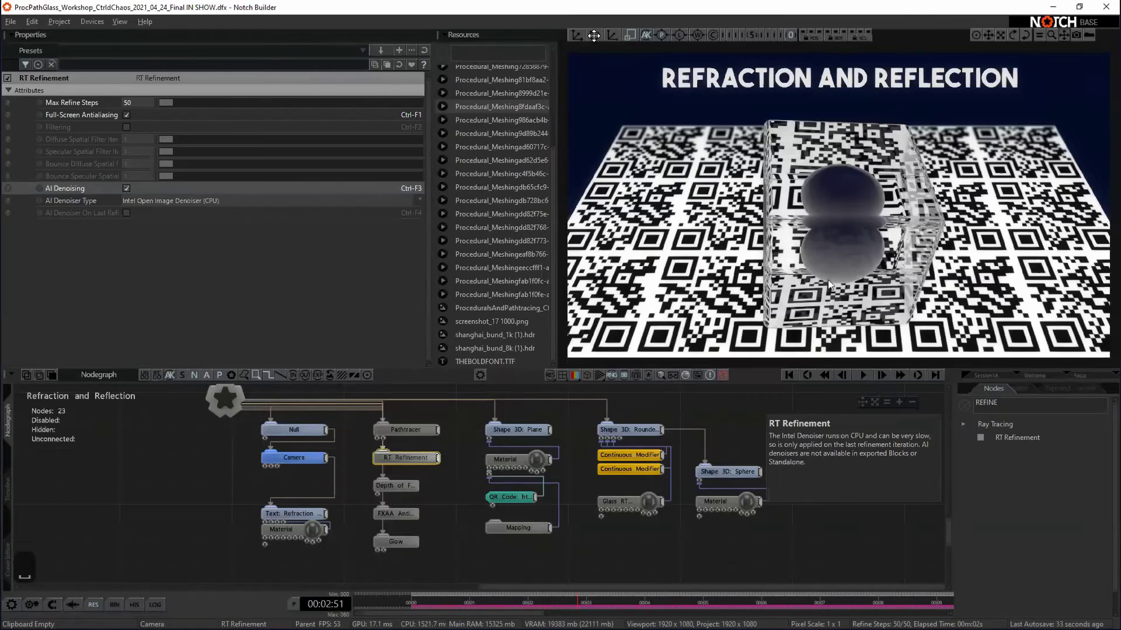
pyautogui.click(136, 101)
pyautogui.write('5')
pyautogui.press('Return')
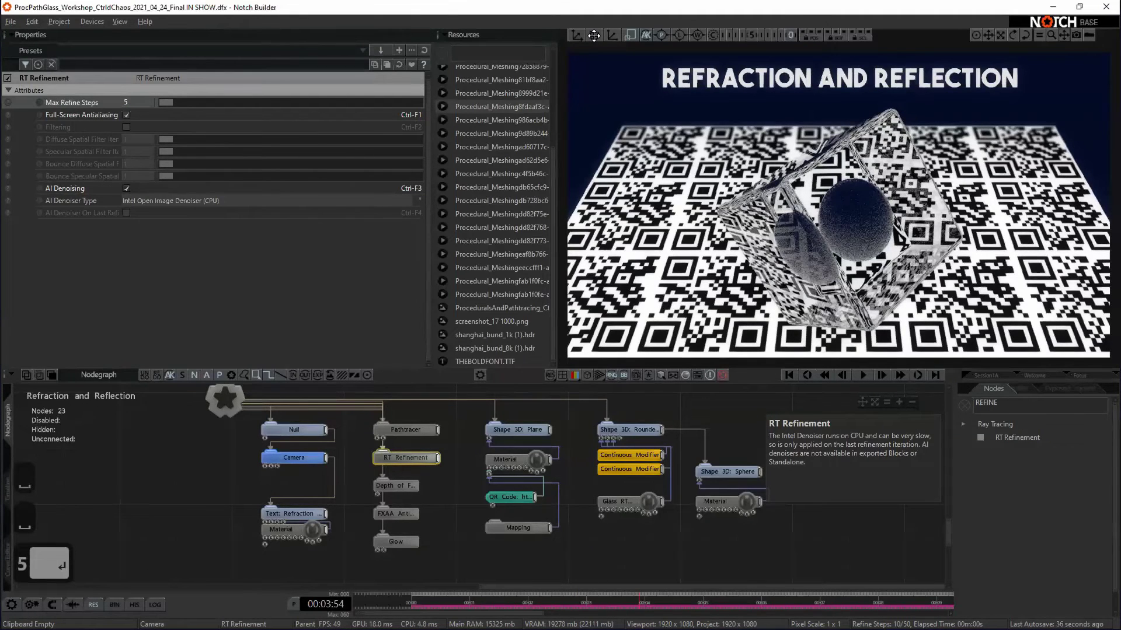
# Compare the full-screen render with AI Denoising turned off and with it turned back on
pyautogui.click(127, 188)
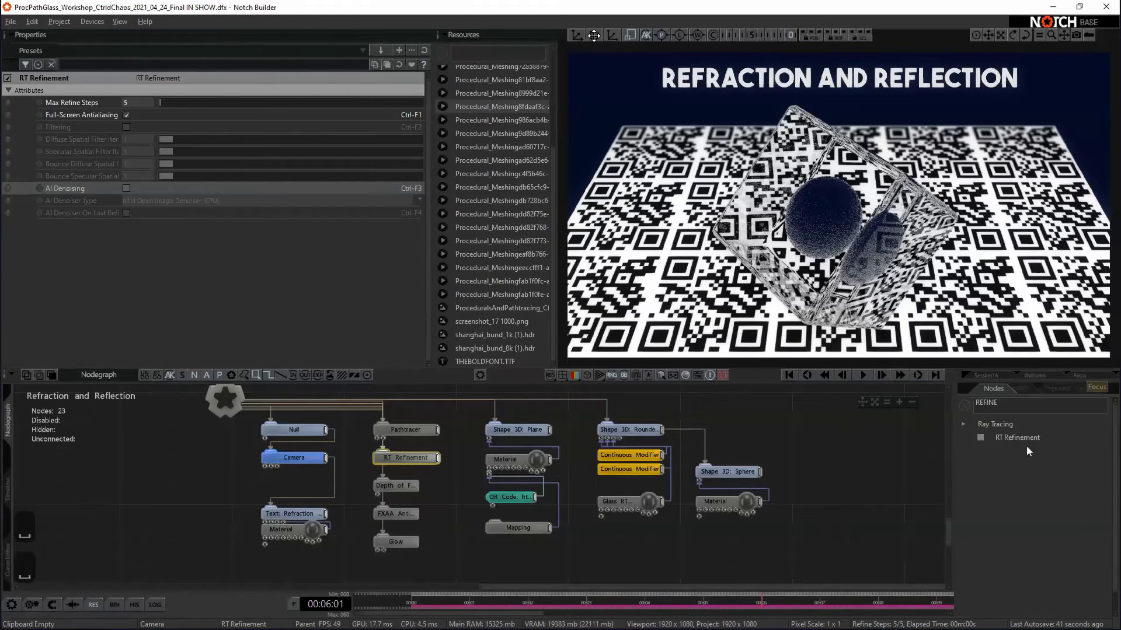
pyautogui.press('F9')
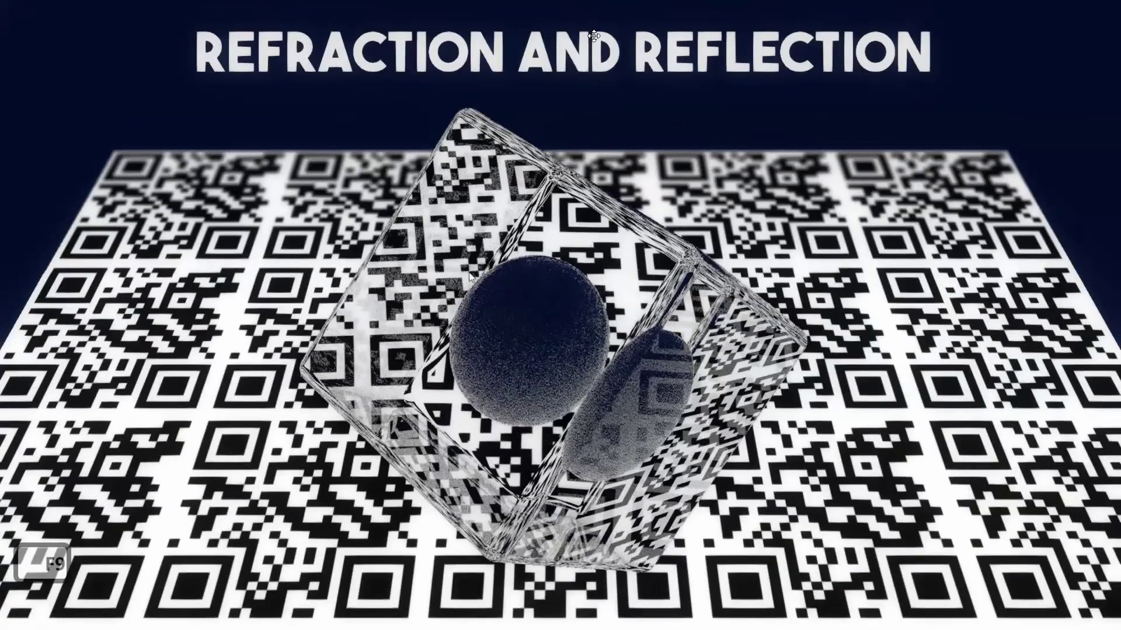
pyautogui.press('F9')
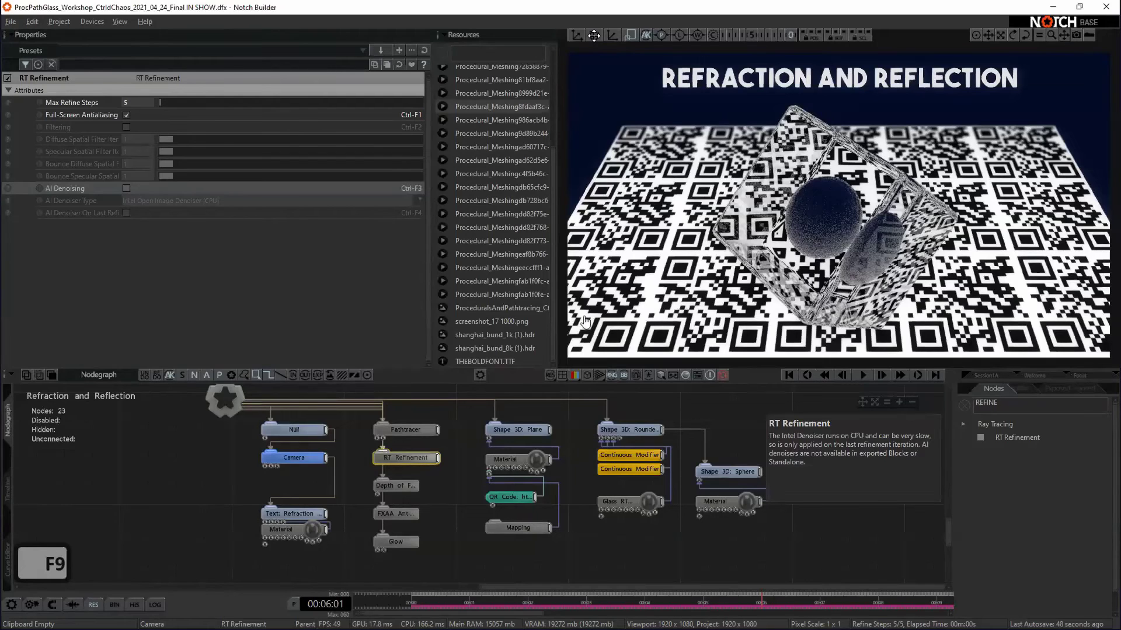
pyautogui.hotkey('ctrl', 'F3')
pyautogui.press('F9')
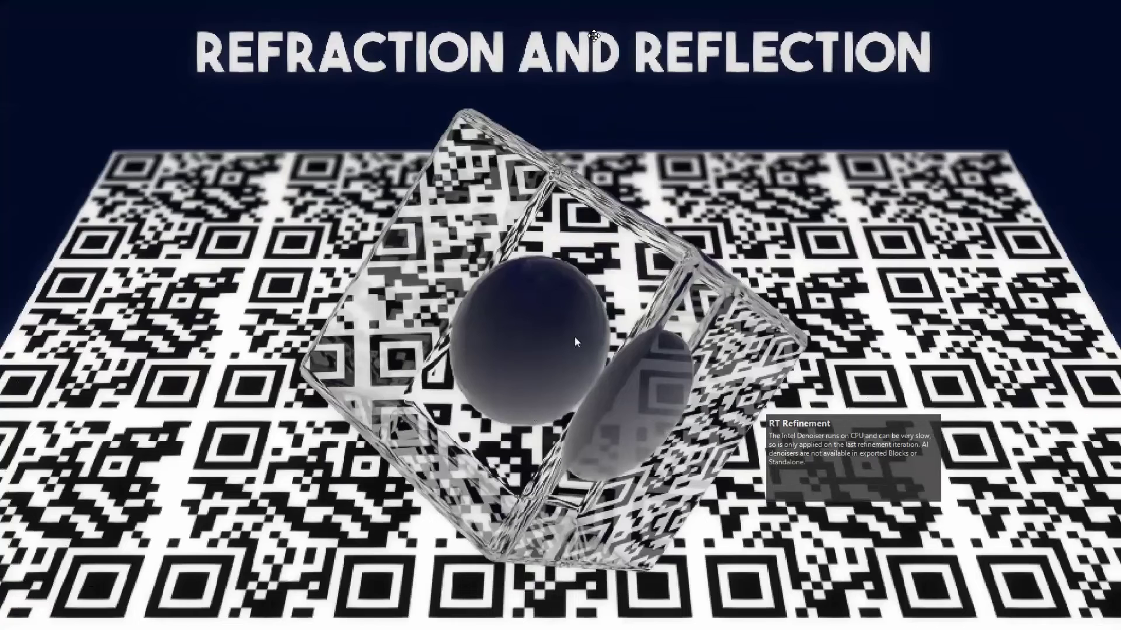
pyautogui.press('F9')
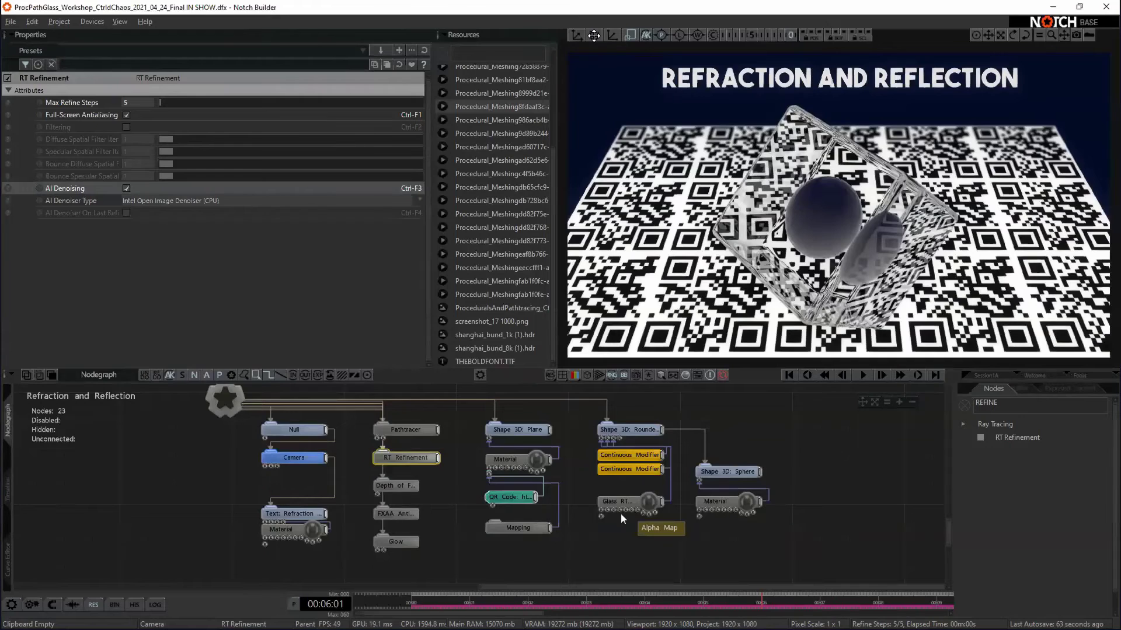
# Change the Rounded Box's shape type to Icosphere and scale it up uniformly to about 3.53
pyautogui.press('f')
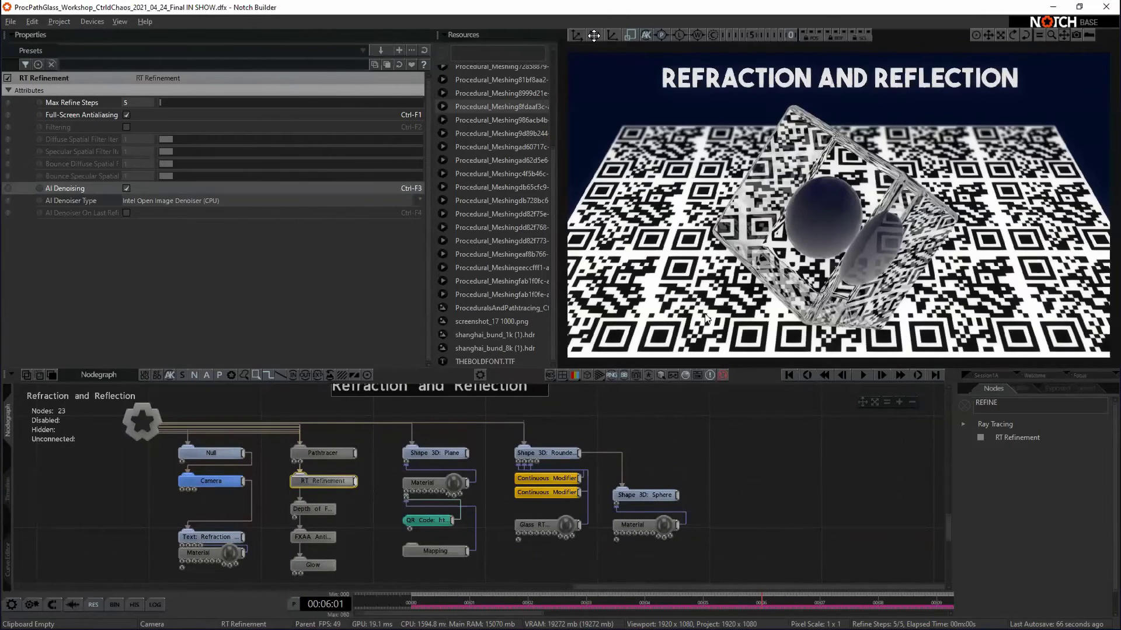
pyautogui.moveTo(711, 475); pyautogui.dragTo(729, 457, button='middle')
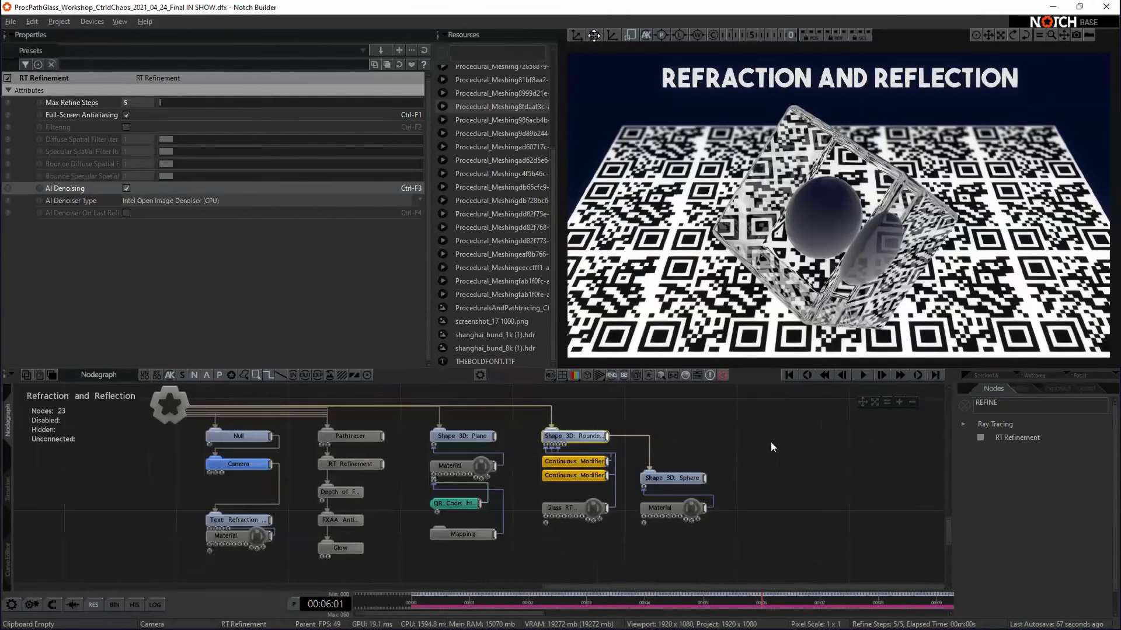
pyautogui.click(601, 439)
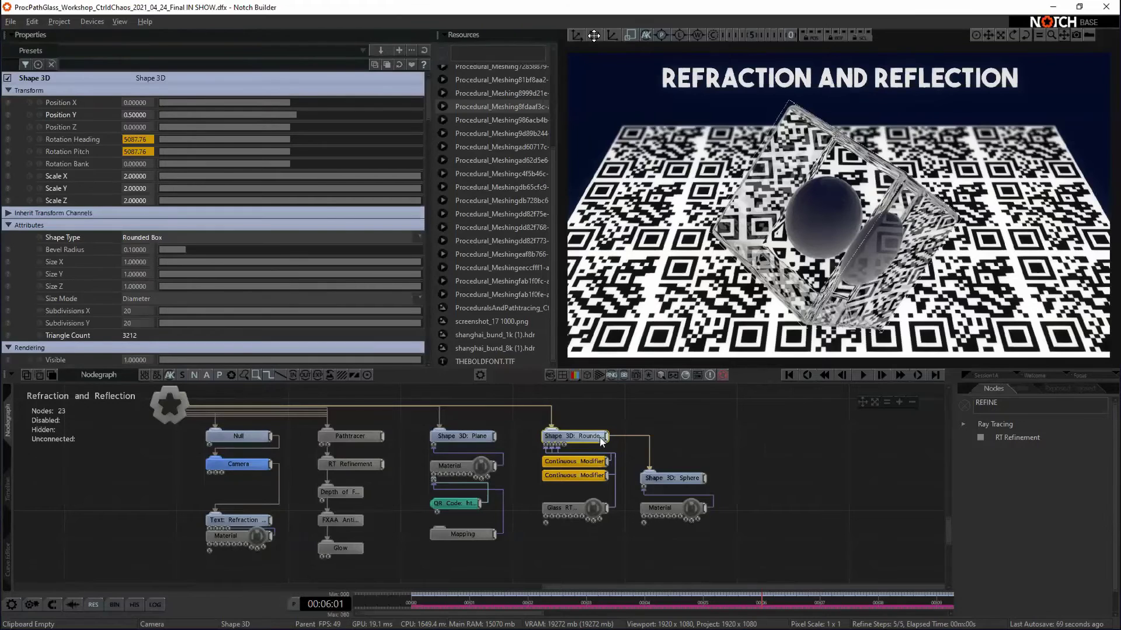
pyautogui.click(159, 239)
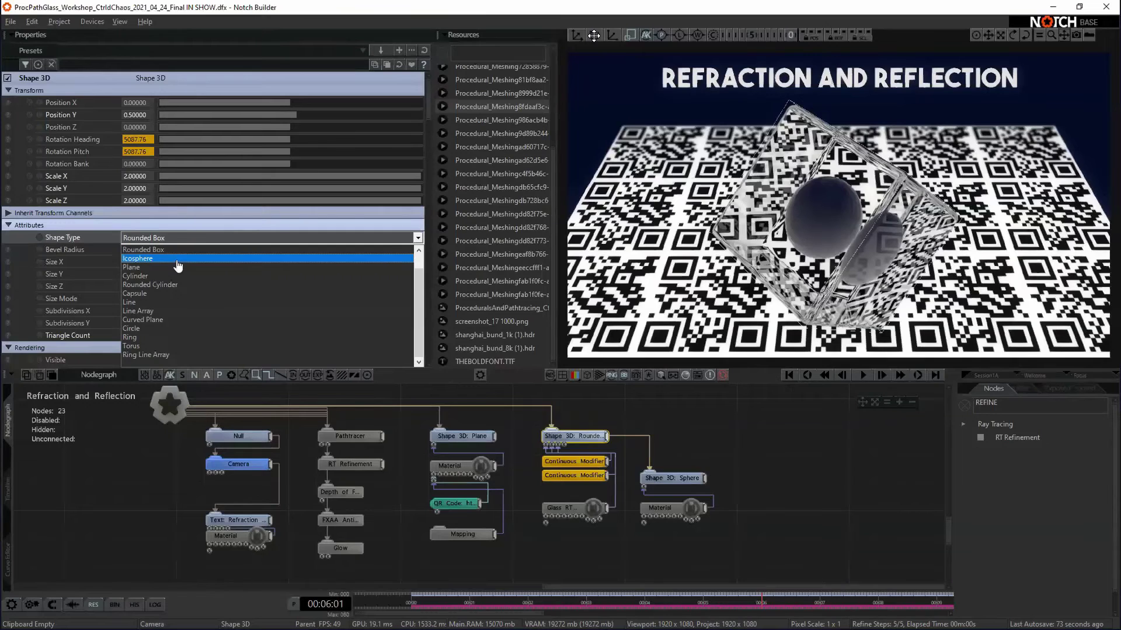
pyautogui.click(177, 260)
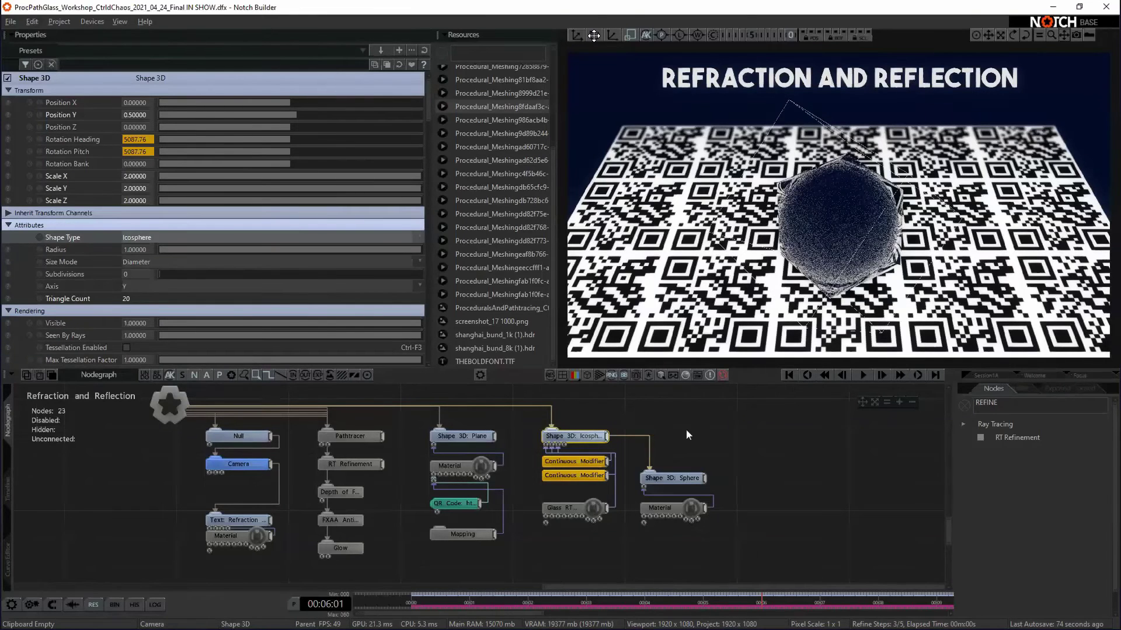
pyautogui.press('y')
pyautogui.moveTo(939, 272)
pyautogui.mouseDown()
pyautogui.moveTo(981, 252)
pyautogui.moveTo(958, 264)
pyautogui.mouseUp()
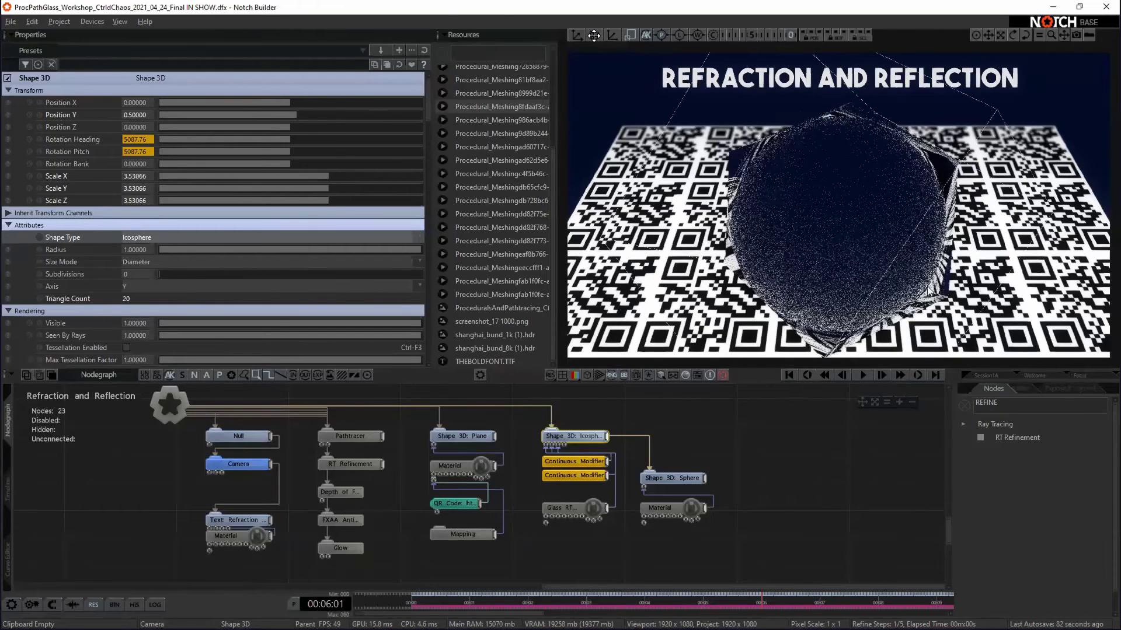
# Scale the inner Sphere down uniformly to about 0.34 and play the animation to another frame
pyautogui.click(672, 478)
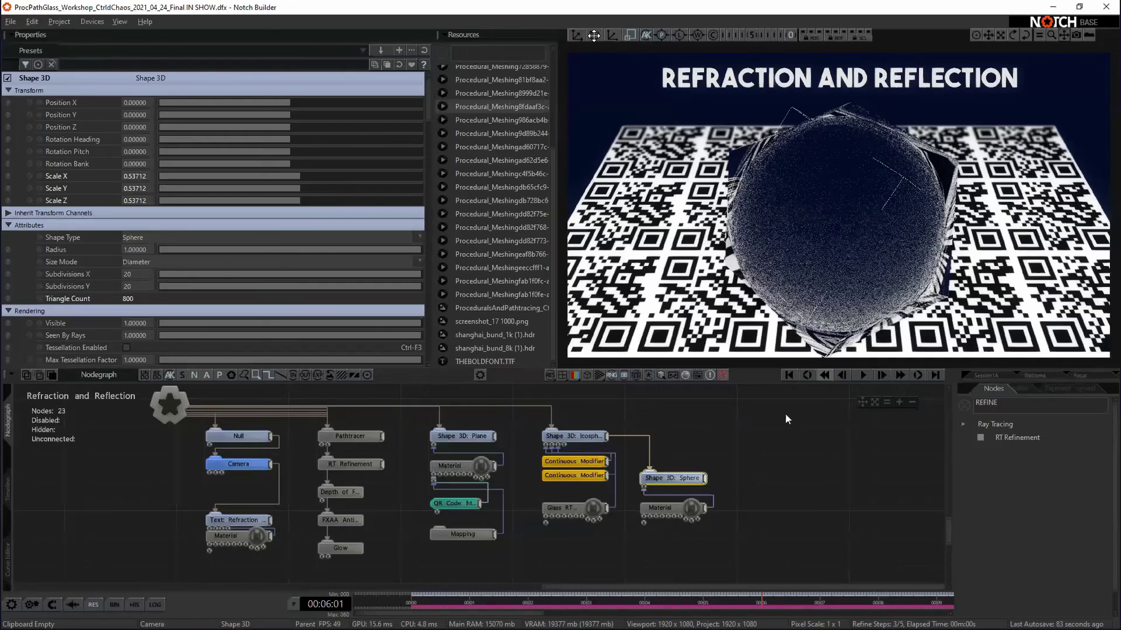
pyautogui.press('y')
pyautogui.moveTo(837, 237)
pyautogui.mouseDown()
pyautogui.moveTo(826, 249)
pyautogui.moveTo(853, 241)
pyautogui.mouseUp()
pyautogui.press('space')
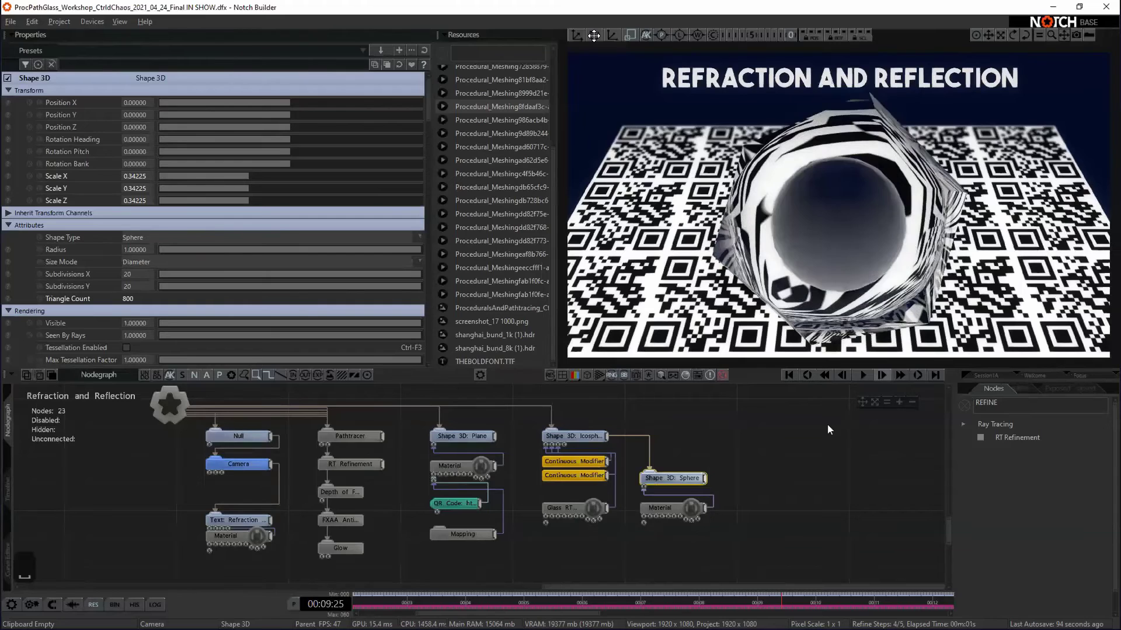
# Open the timeline, turn raytracing off to compare the Refraction and Reflection look, and show the Translucent Shadows layer
pyautogui.press('F2')
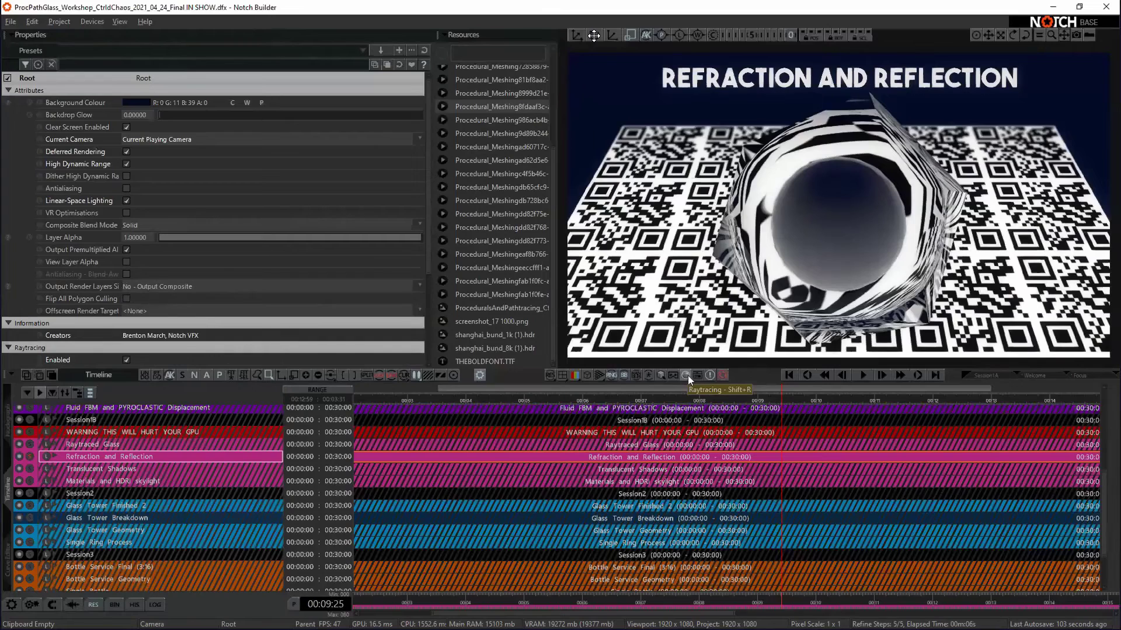
pyautogui.click(688, 376)
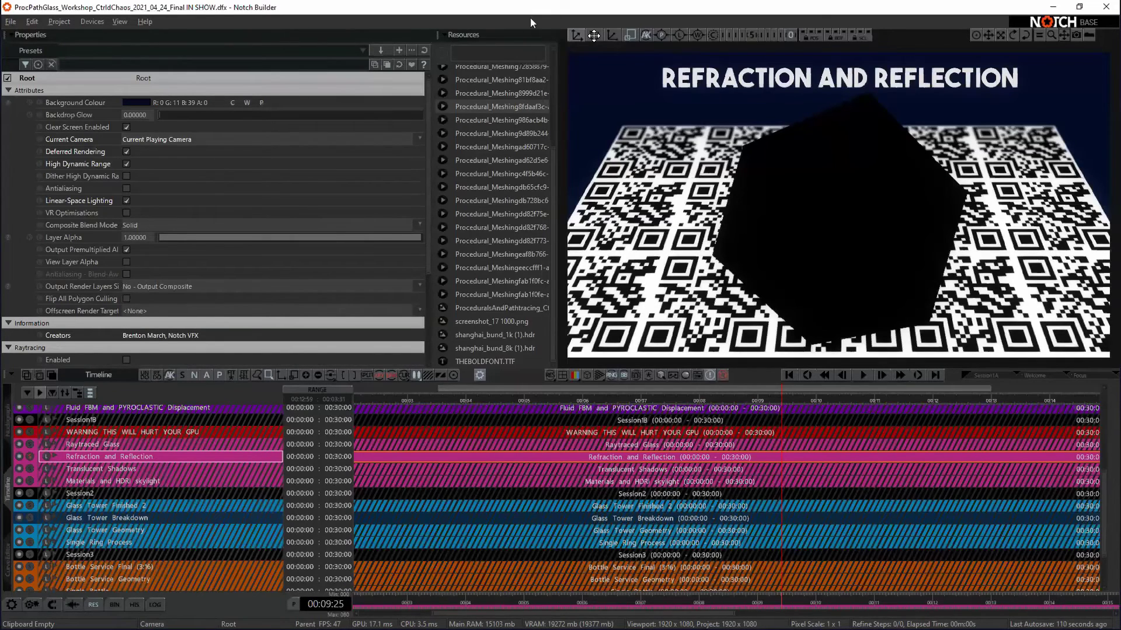
pyautogui.click(29, 467)
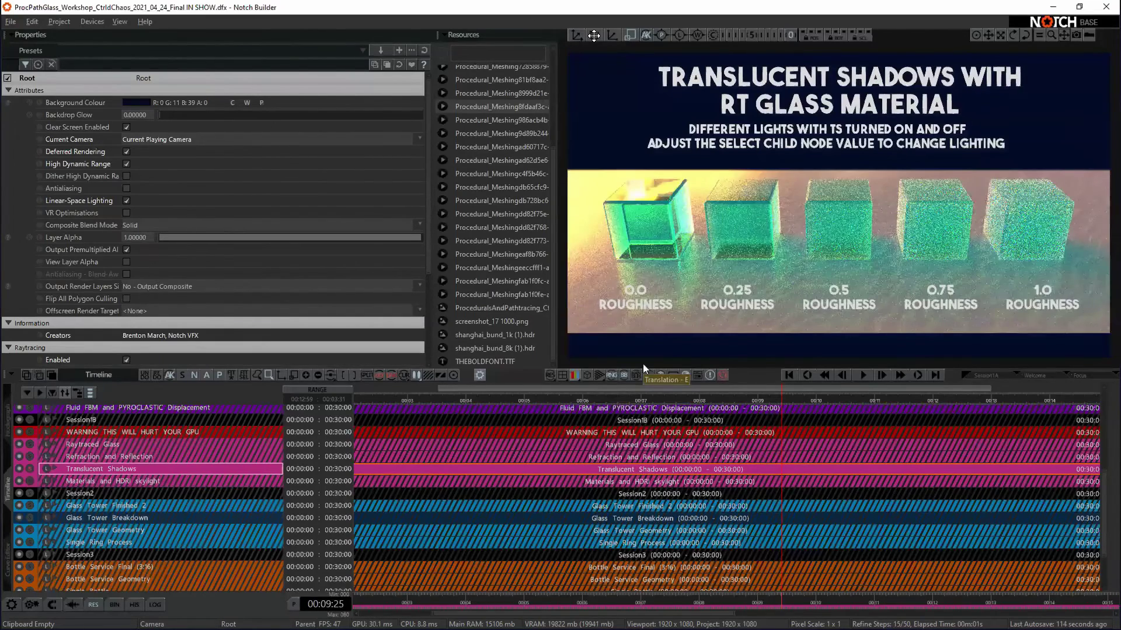
# View the Translucent Shadows render of the five roughness cubes full screen and return to the editor
pyautogui.press('F9')
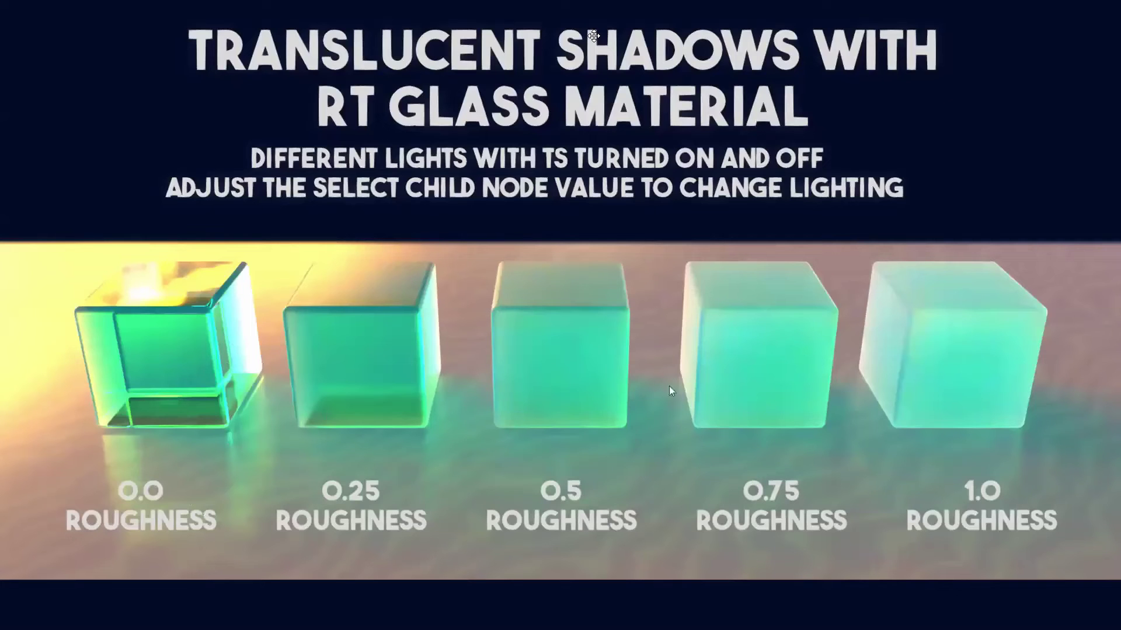
pyautogui.press('F9')
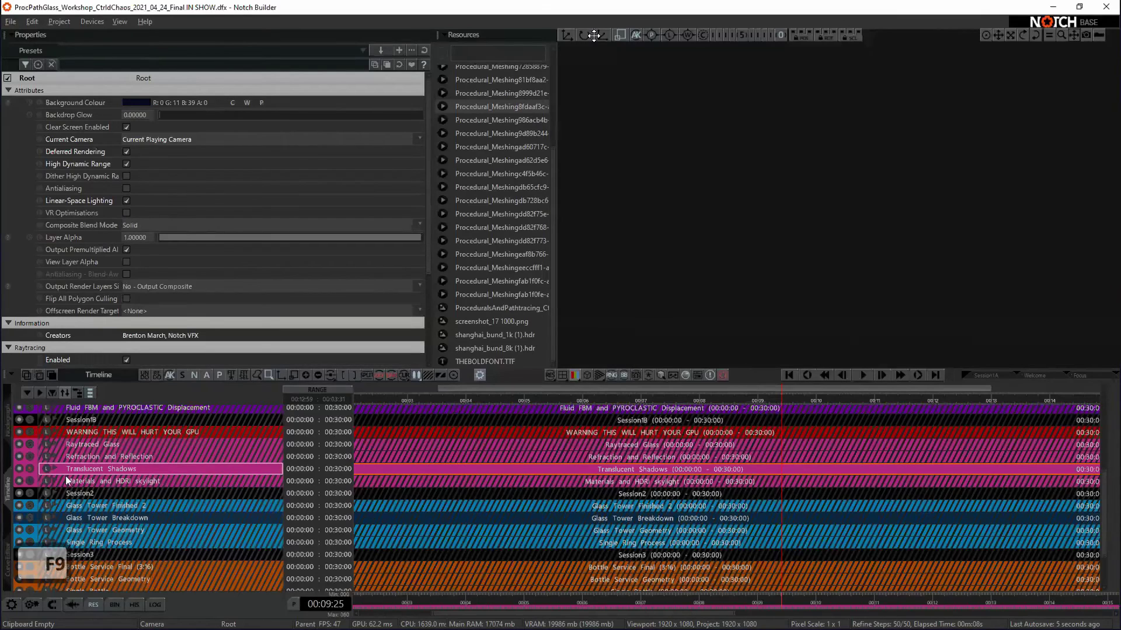
pyautogui.press('F9')
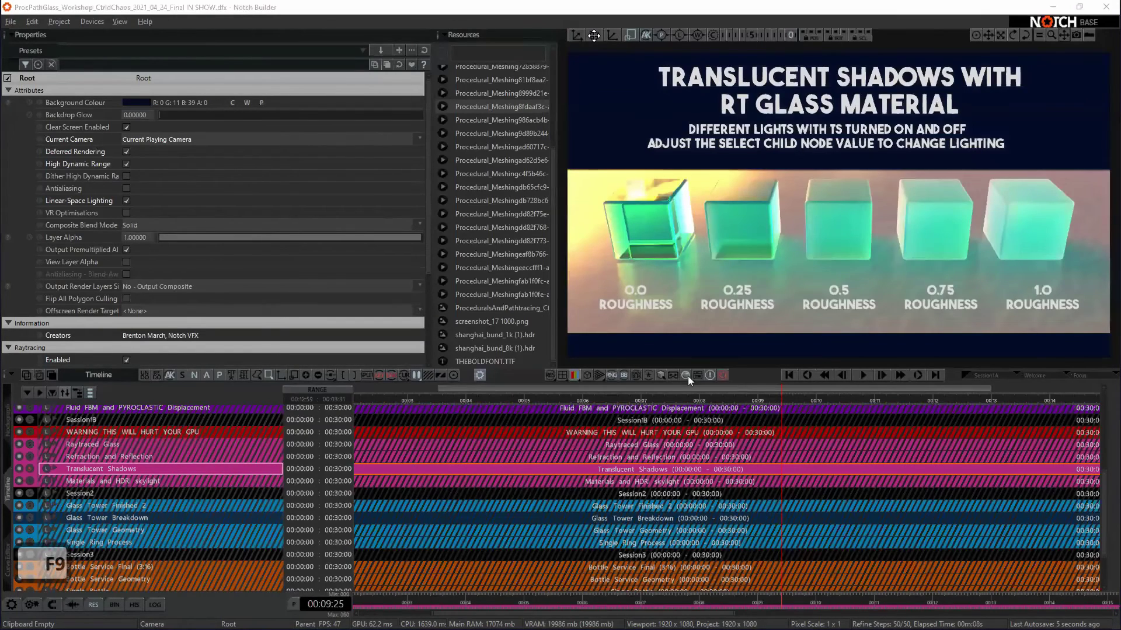
pyautogui.press('F9')
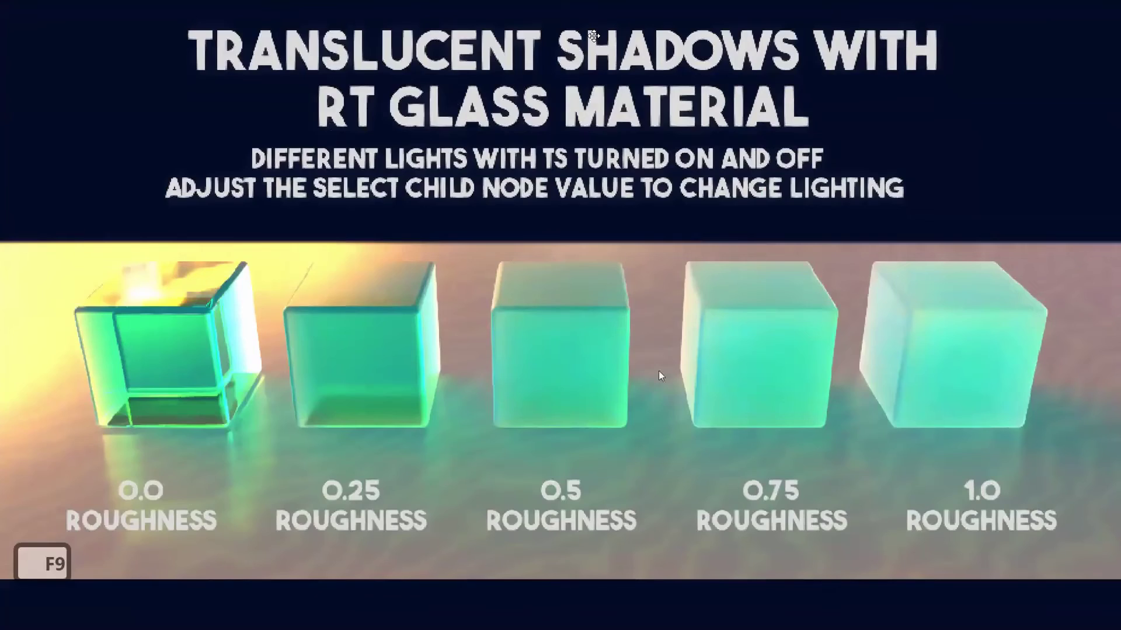
pyautogui.press('F9')
# Turn raytracing off for Translucent Shadows to compare, open its nodegraph, and turn raytracing back on
pyautogui.click(660, 374)
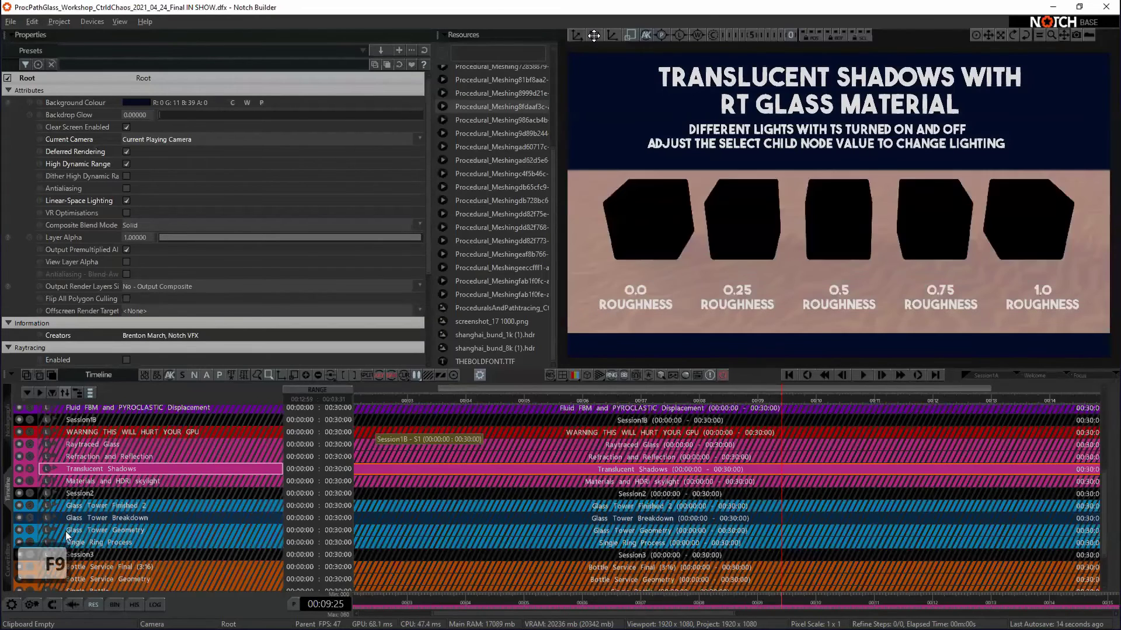
pyautogui.press('F1')
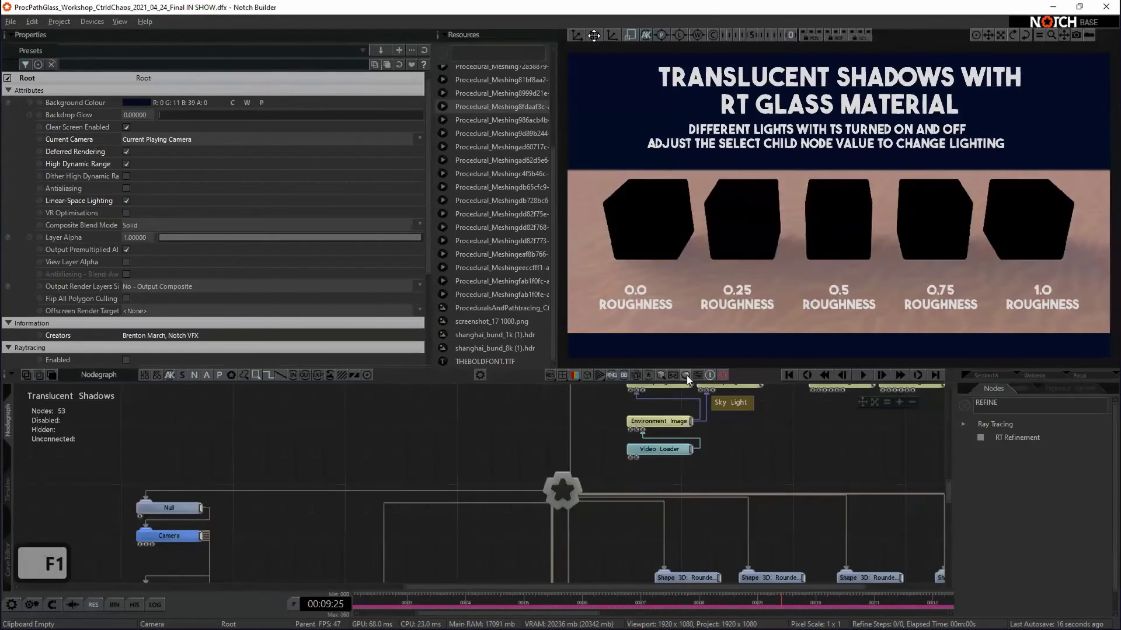
pyautogui.click(687, 376)
# Inspect the Translucent Raytraced Shadows setting on the TS OFF and TS ON Sky Light nodes
pyautogui.press('1')
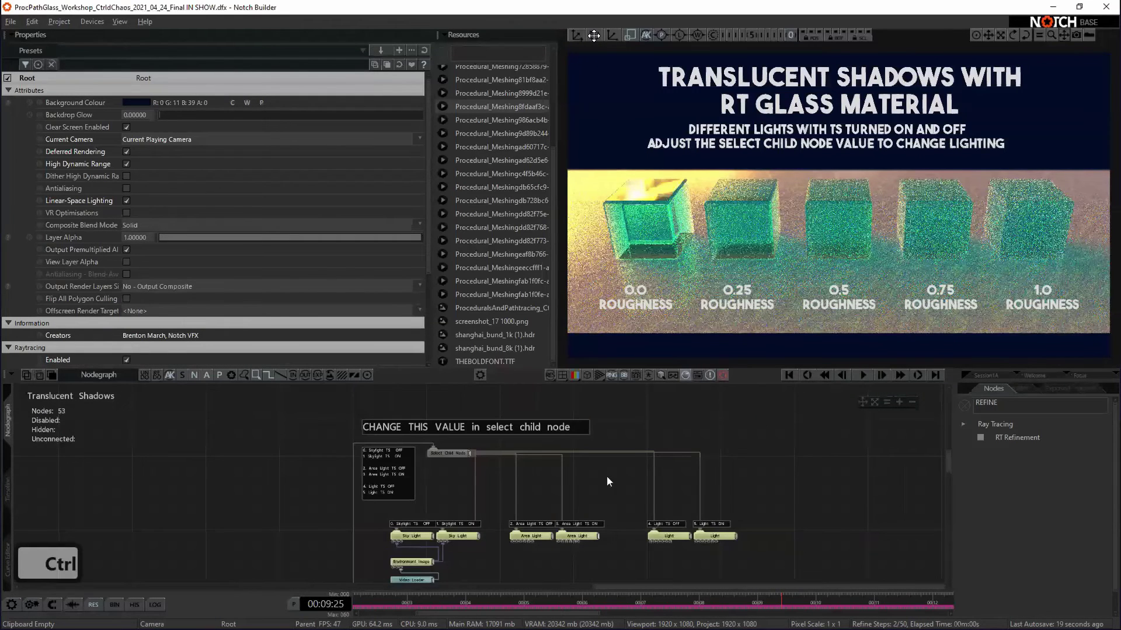
pyautogui.keyDown('ctrl'); pyautogui.scroll(2, 639, 510); pyautogui.keyUp('ctrl')
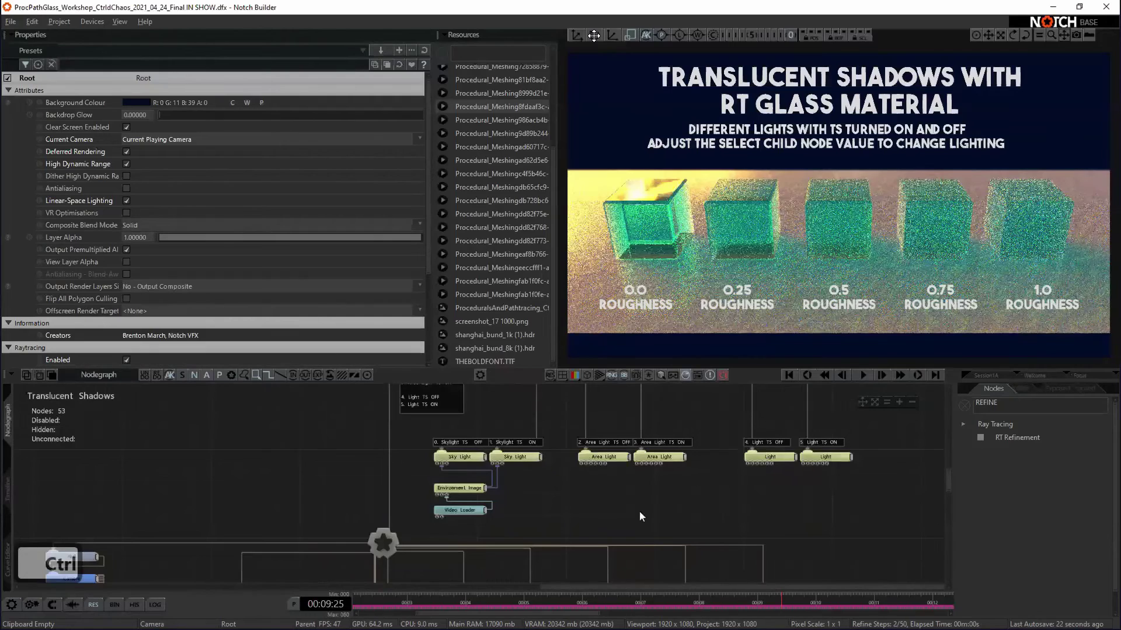
pyautogui.moveTo(639, 511); pyautogui.dragTo(610, 489, button='middle')
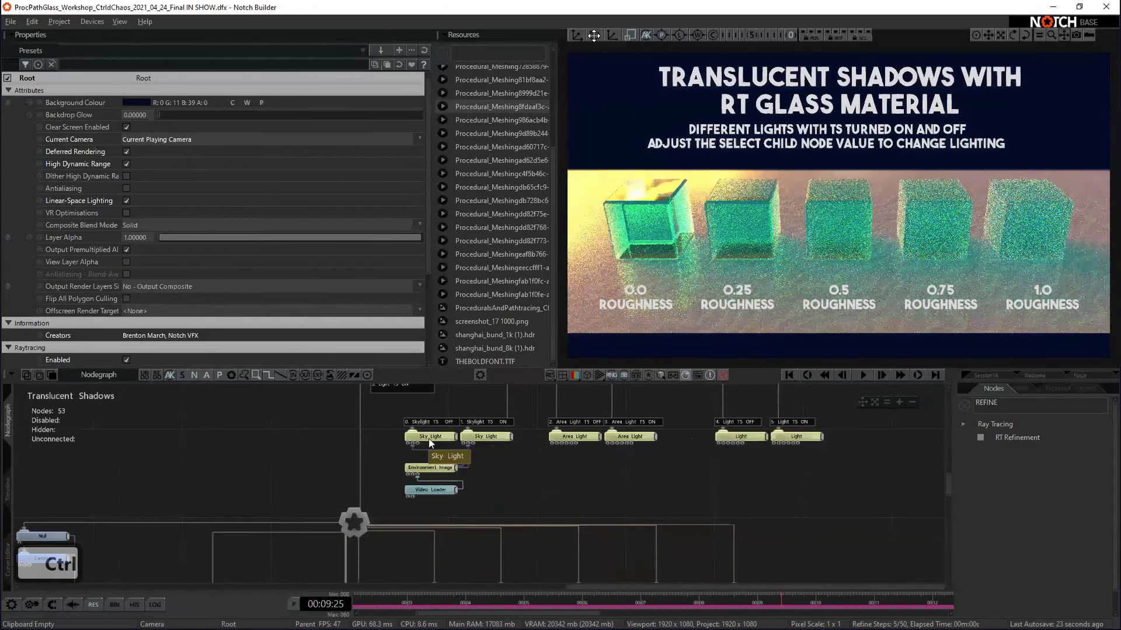
pyautogui.click(430, 441)
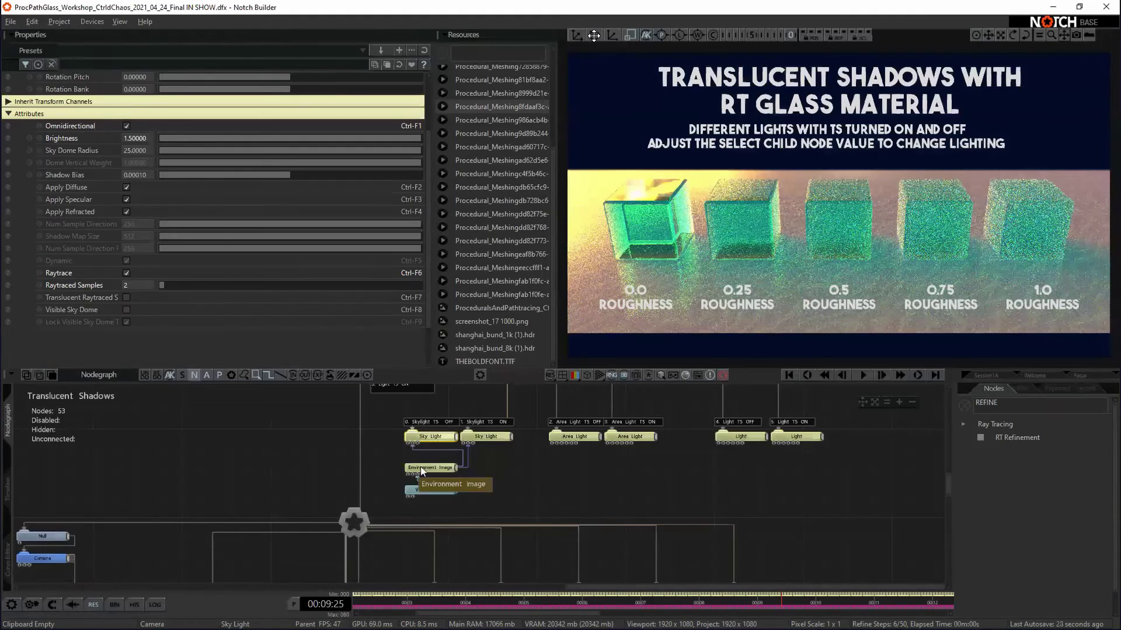
pyautogui.click(473, 438)
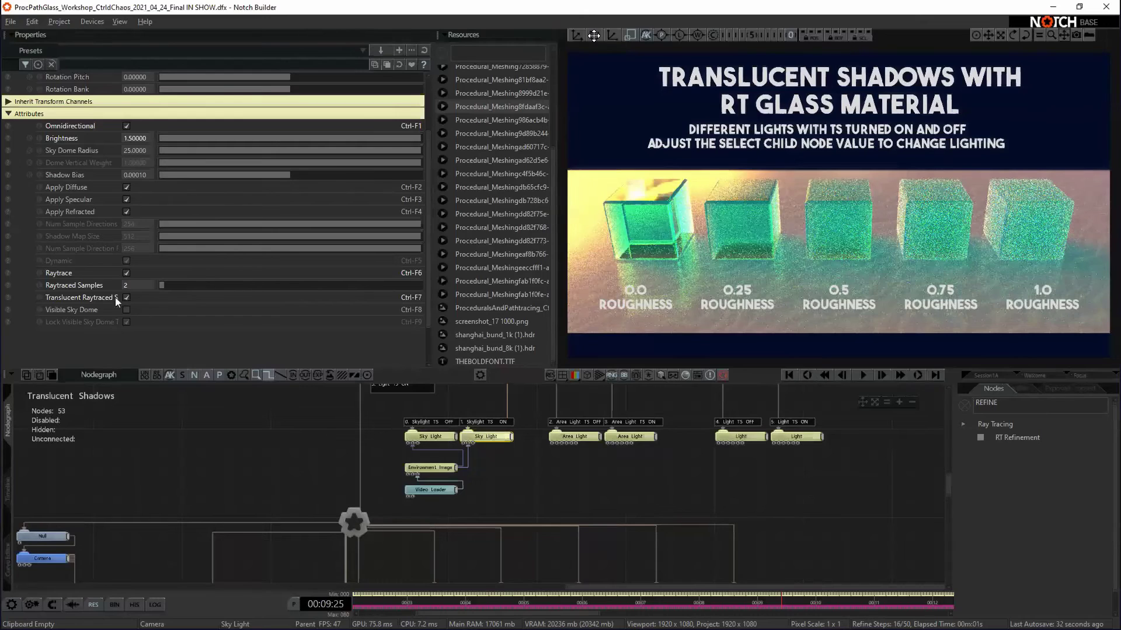
pyautogui.click(625, 478)
# Compare the skylight with and without translucent shadows by setting the Select Child Node's Child Node Index to 0 and back to 1
pyautogui.scroll(2, 554, 426)
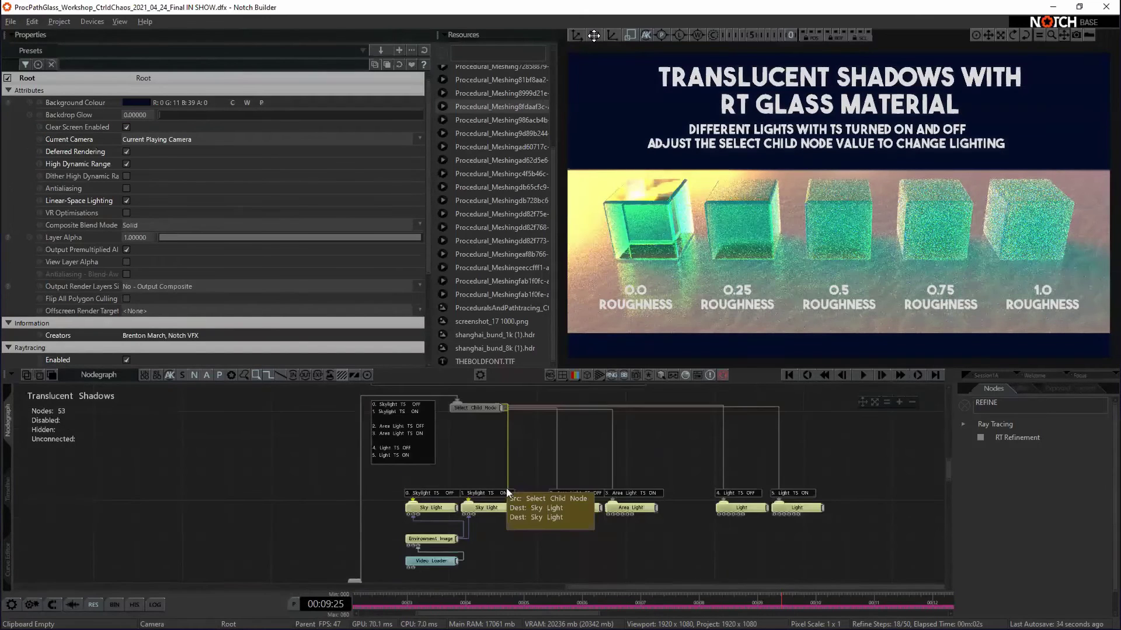
pyautogui.click(475, 415)
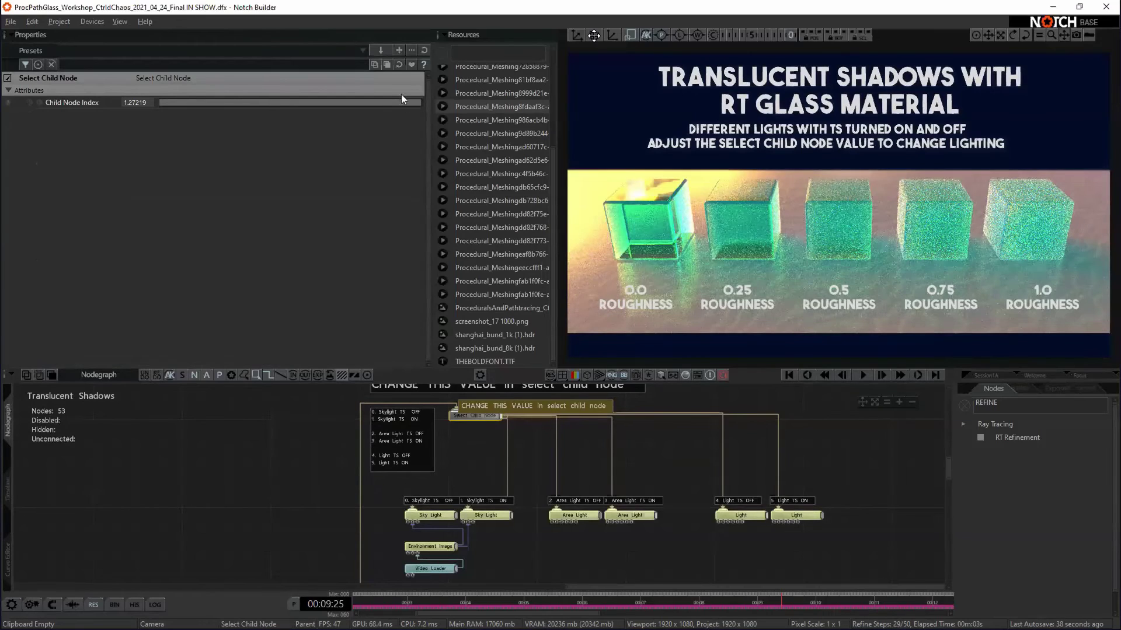
pyautogui.click(135, 103)
pyautogui.write('0')
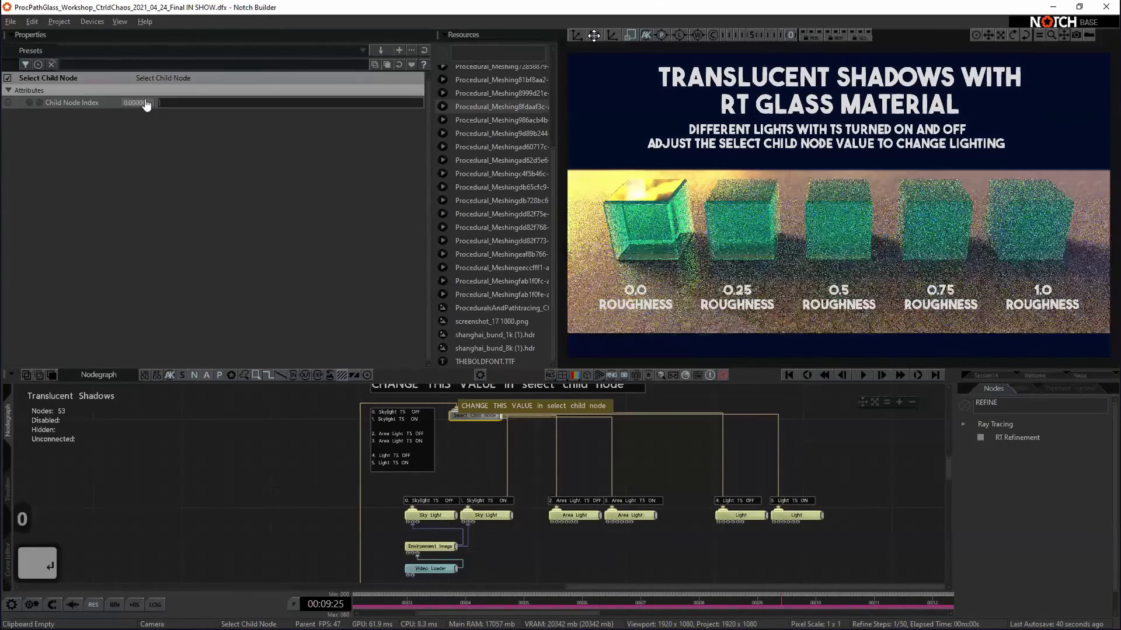
pyautogui.press('Return')
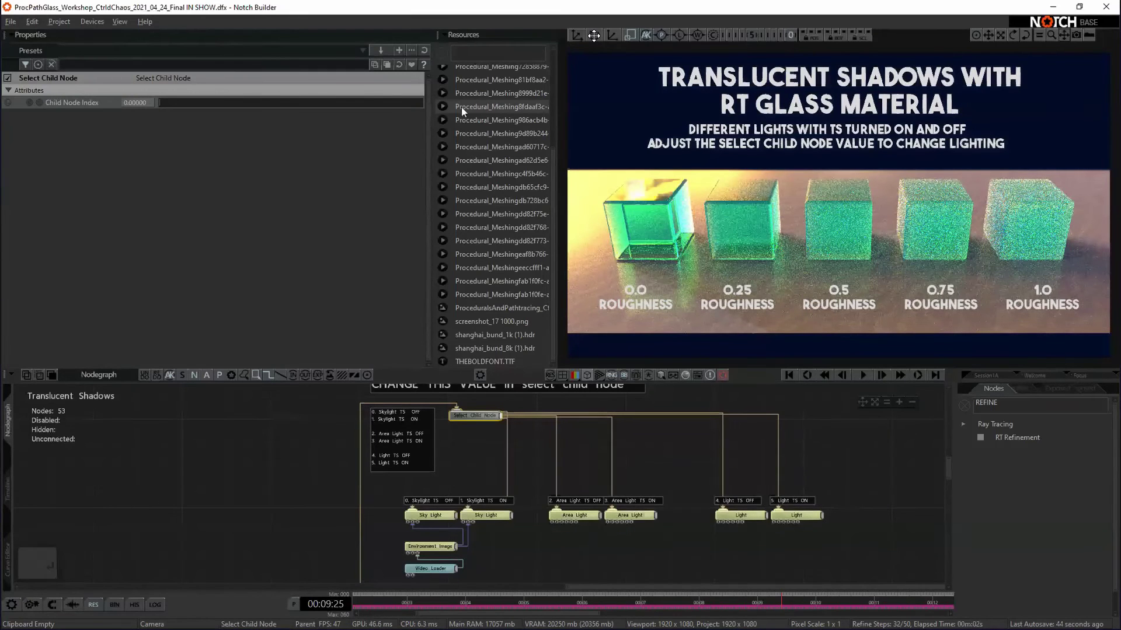
pyautogui.write('1')
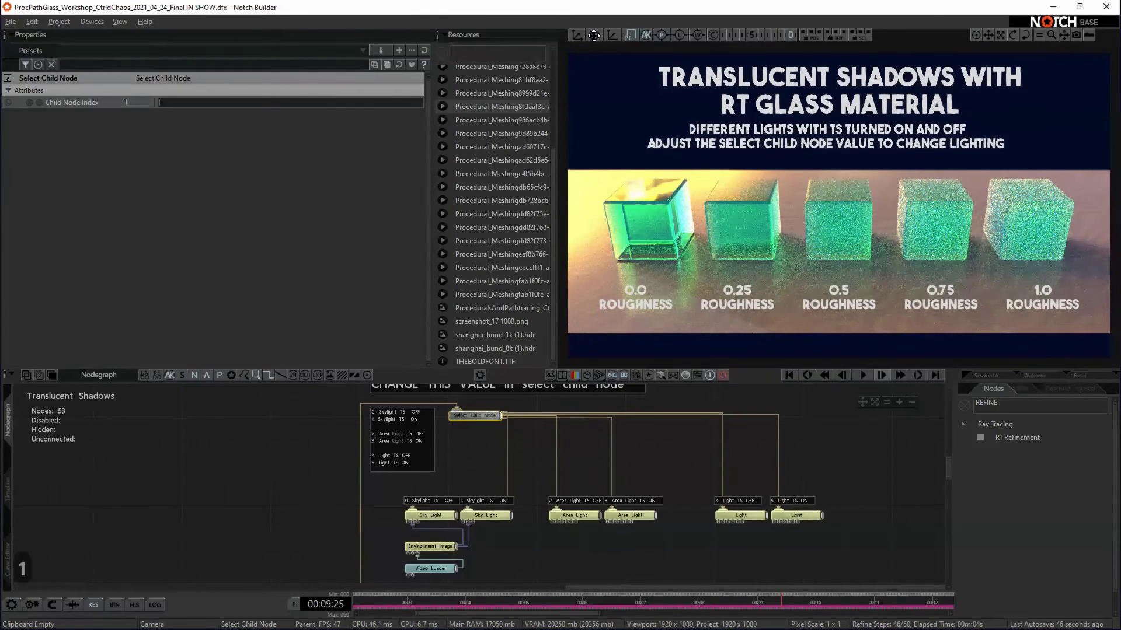
pyautogui.press('Return')
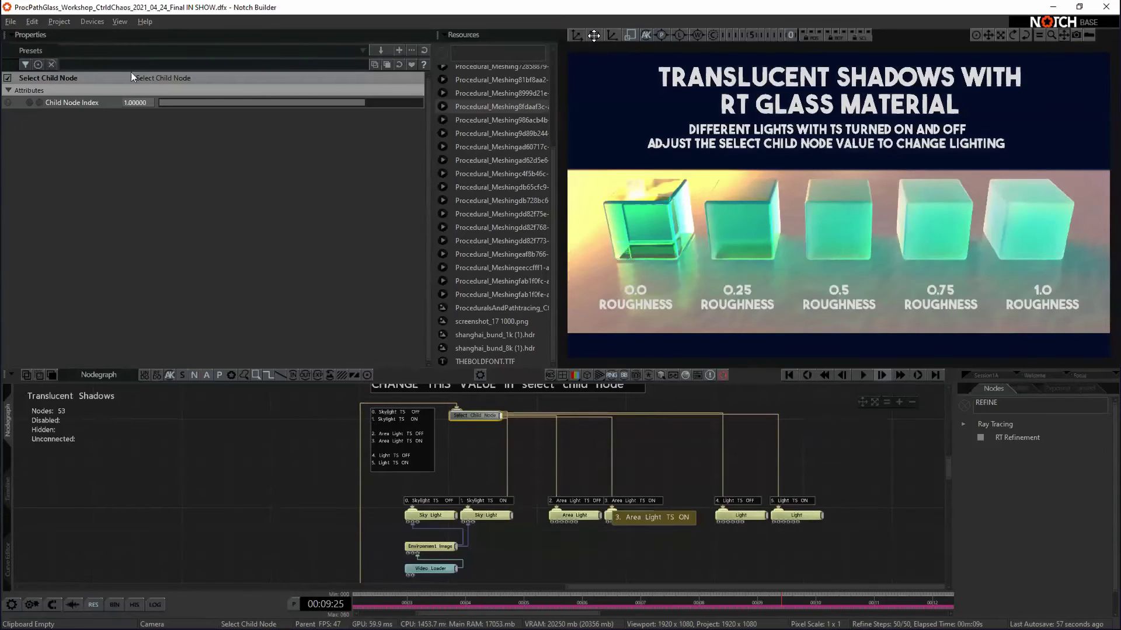
# Set the Child Node Index to 2 and inspect the shadow Translucency settings of the two Area Light nodes
pyautogui.doubleClick(139, 103)
pyautogui.write('2')
pyautogui.press('Return')
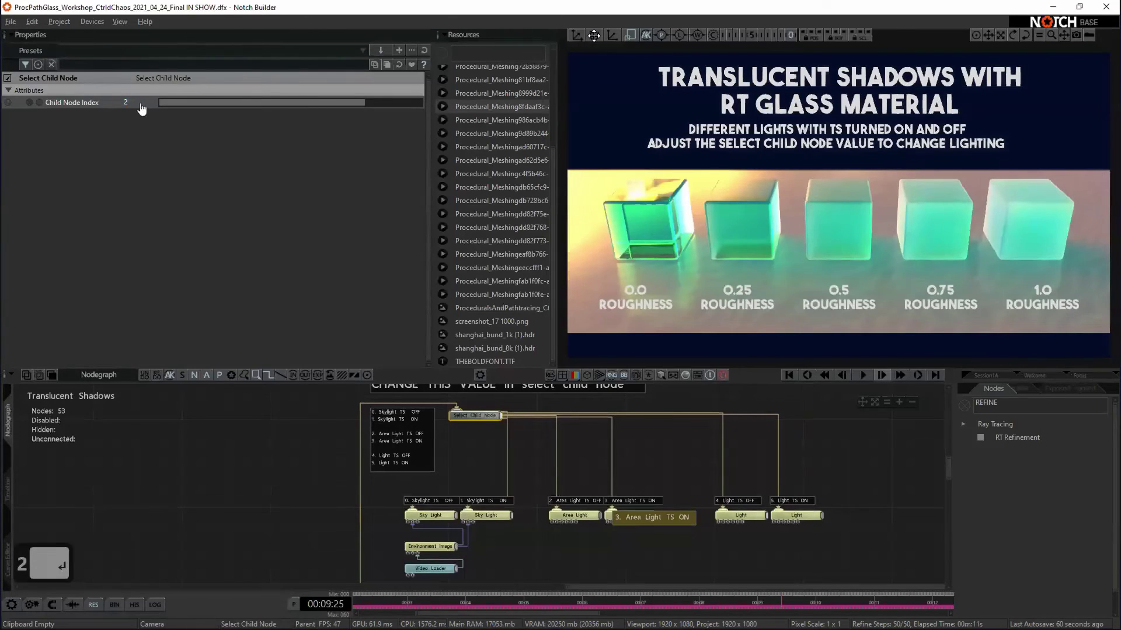
pyautogui.click(575, 515)
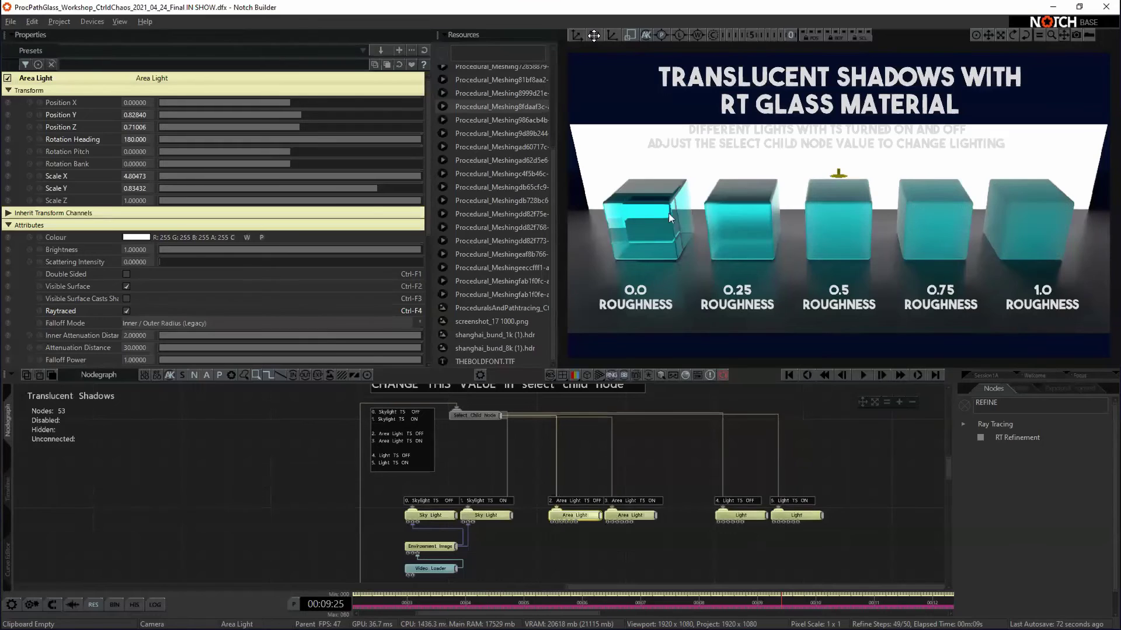
pyautogui.click(648, 516)
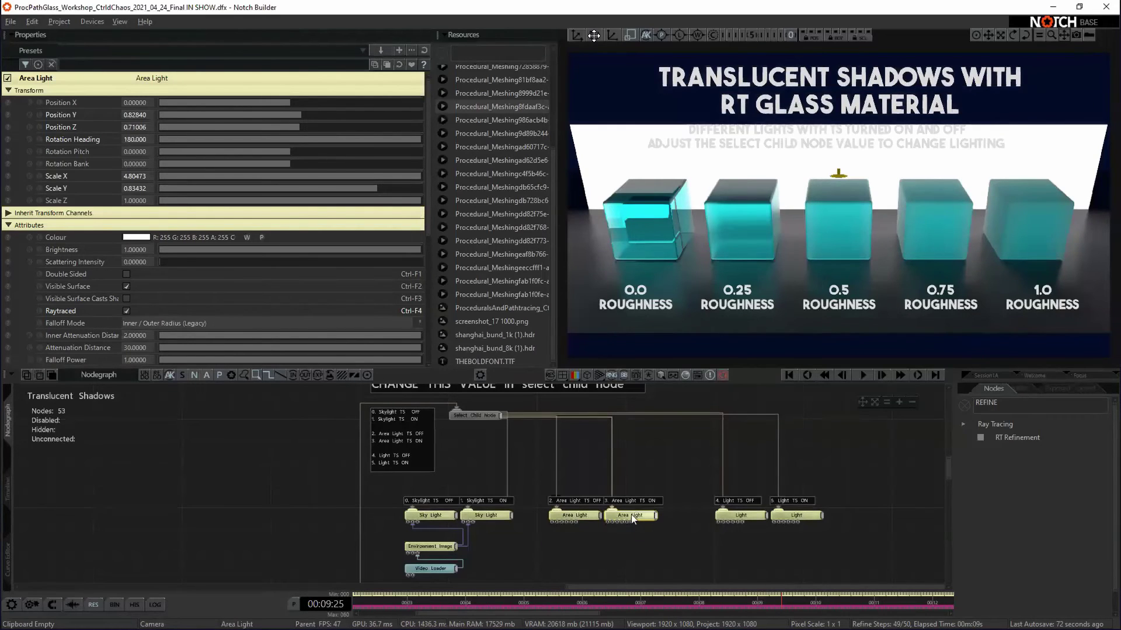
pyautogui.scroll(-5, 158, 288)
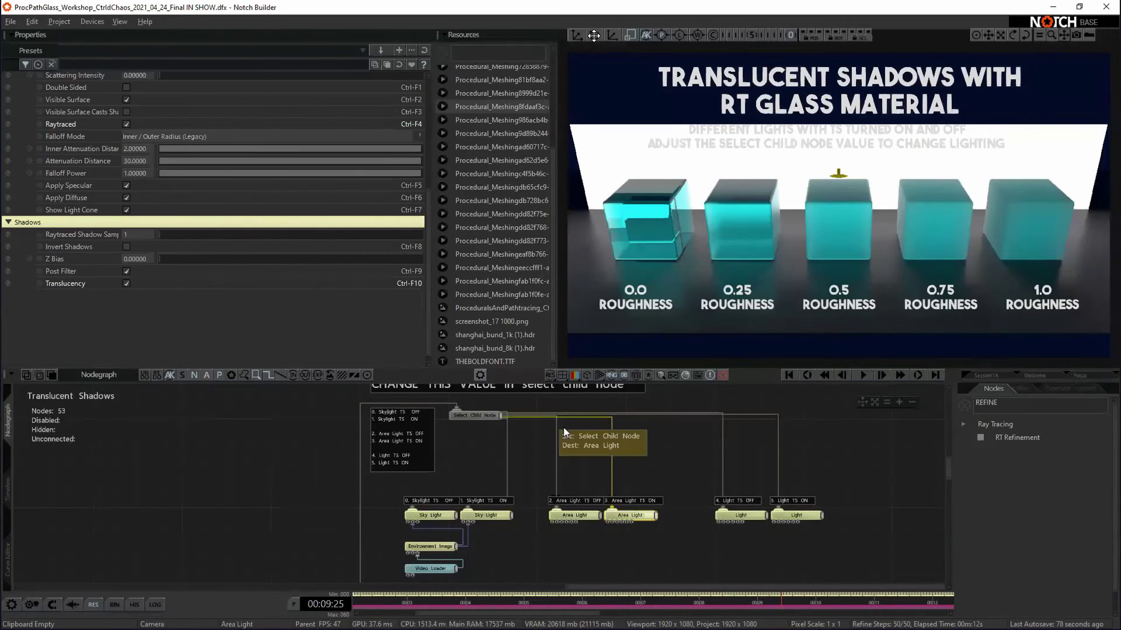
# Set the Select Child Node's Child Node Index to 3 to light the cubes with the translucent-shadow Area Light
pyautogui.click(461, 415)
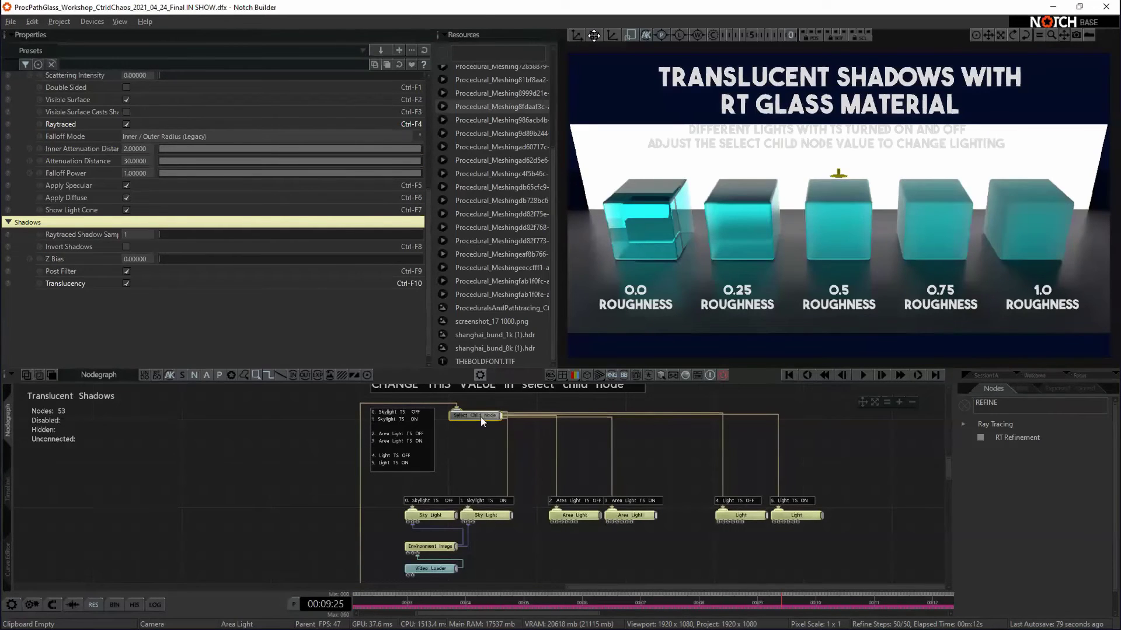
pyautogui.click(481, 417)
pyautogui.click(139, 103)
pyautogui.write('3')
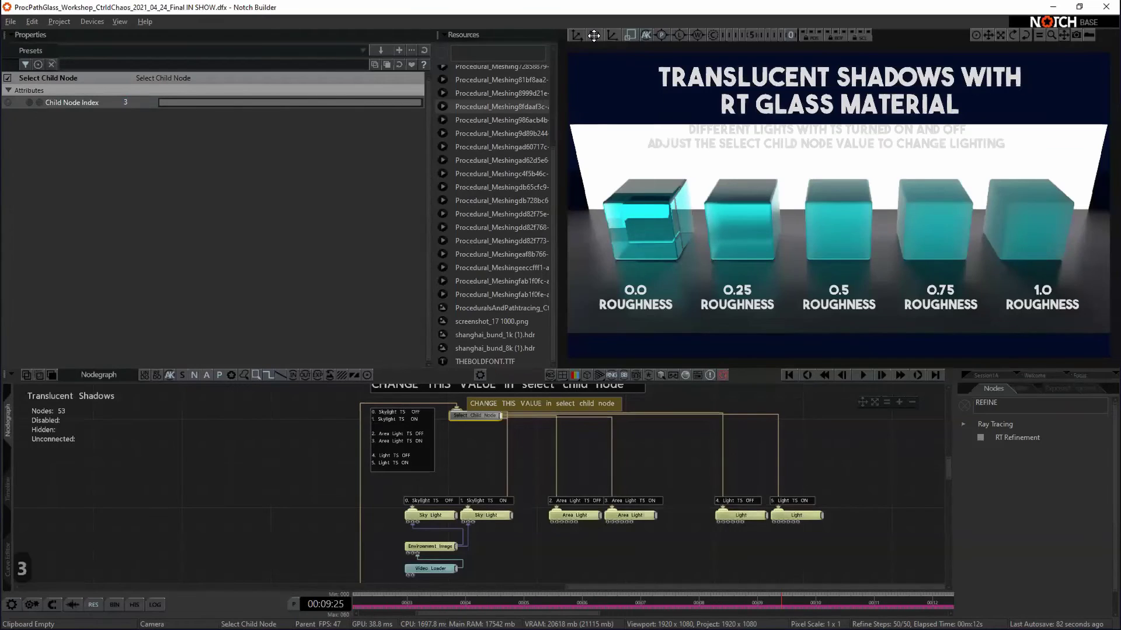
pyautogui.press('Return')
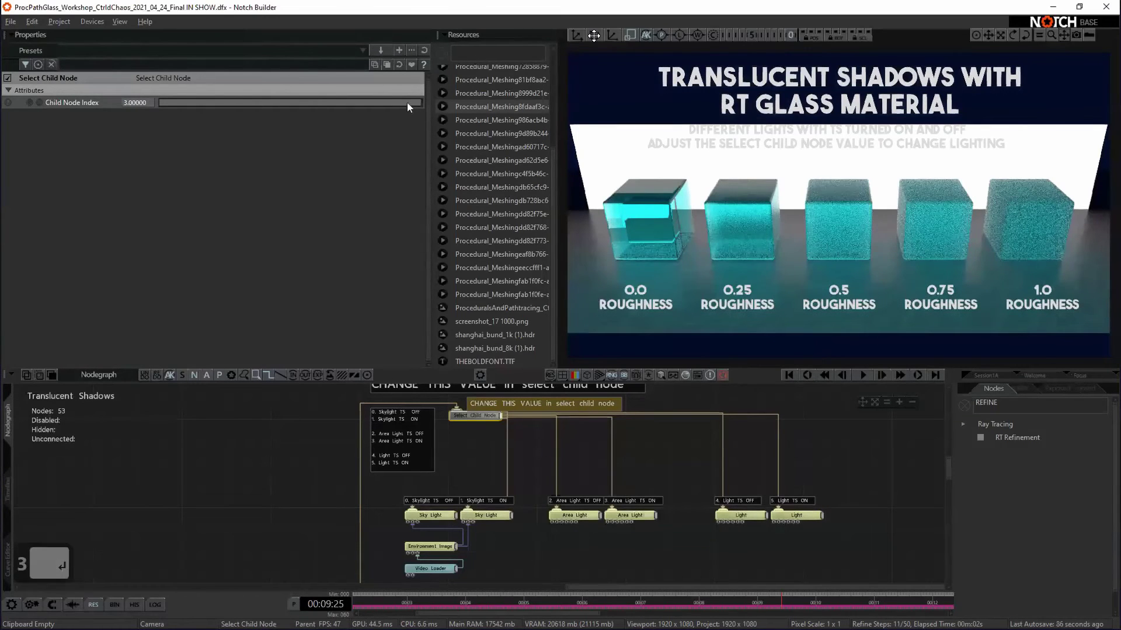
# Compare both area light versions by switching the Child Node Index to 2 and back to 3
pyautogui.click(132, 105)
pyautogui.write('2')
pyautogui.press('Return')
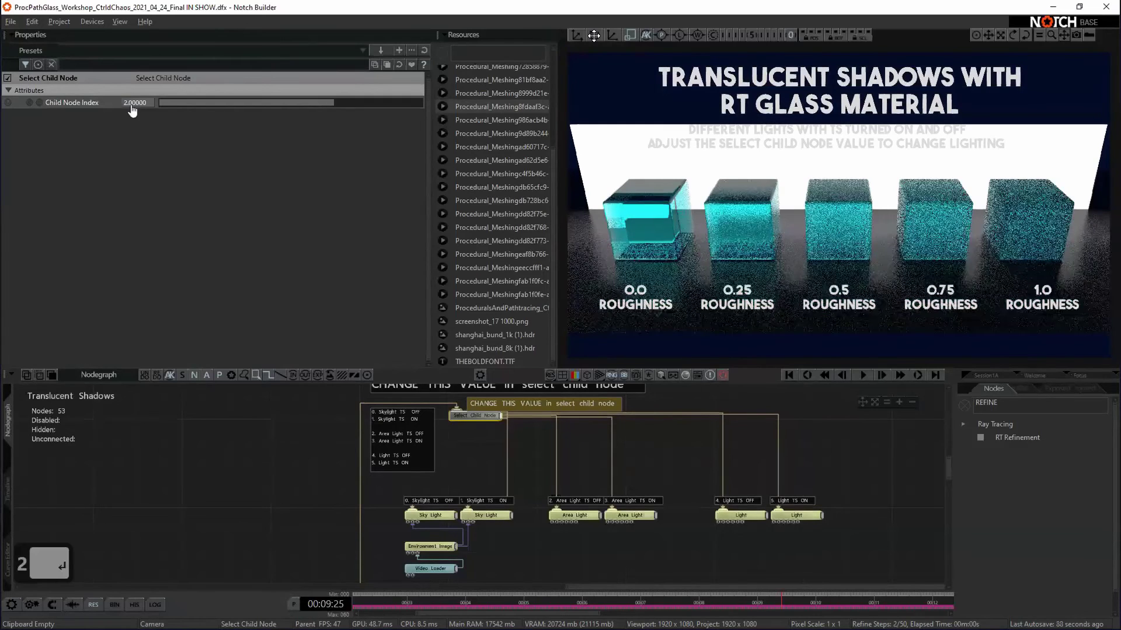
pyautogui.click(135, 103)
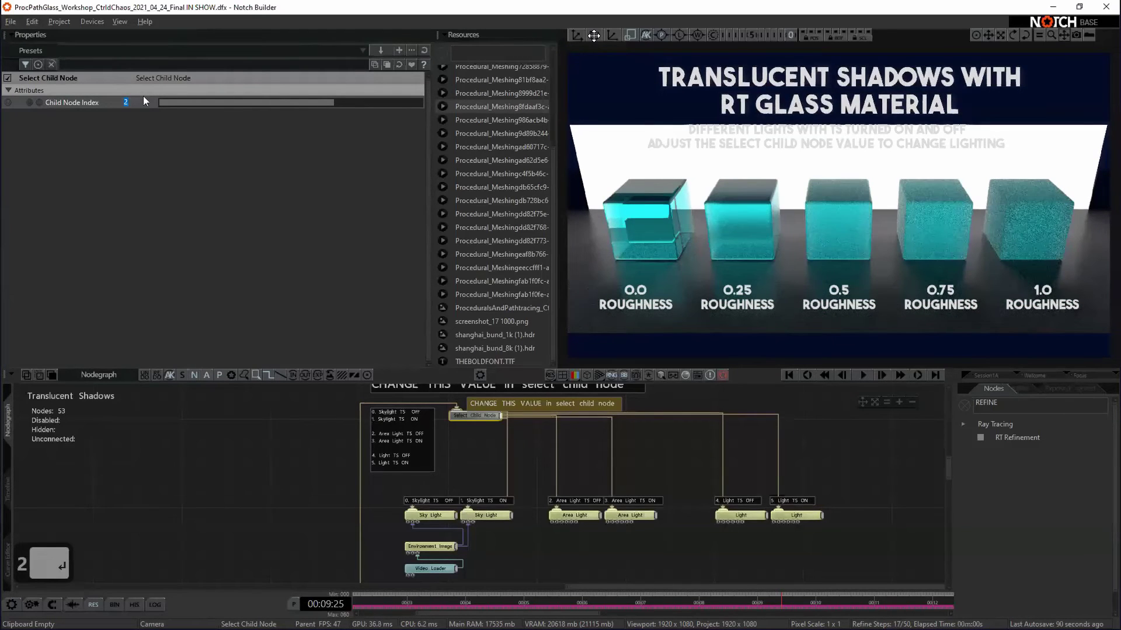
pyautogui.press('BackSpace')
pyautogui.write('3')
pyautogui.press('Return')
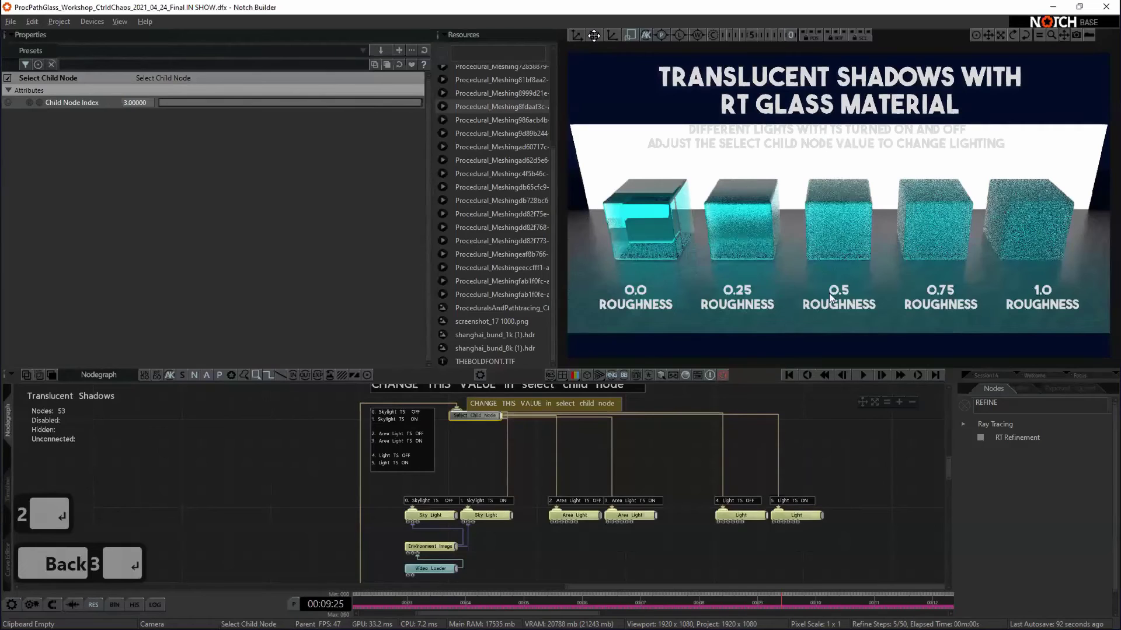
# Inspect the two spot Light nodes and examine the shadow settings, including Translucency, of the TS OFF Light
pyautogui.click(853, 520)
pyautogui.moveTo(823, 511); pyautogui.dragTo(642, 524, button='middle')
pyautogui.moveTo(754, 478); pyautogui.dragTo(553, 558)
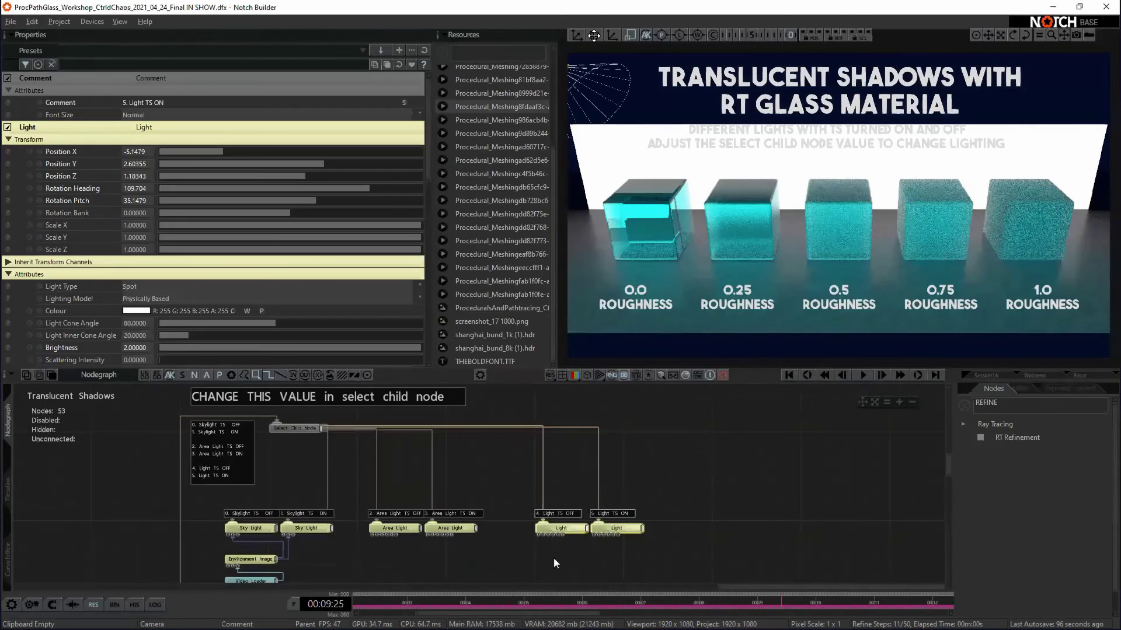
pyautogui.click(703, 548)
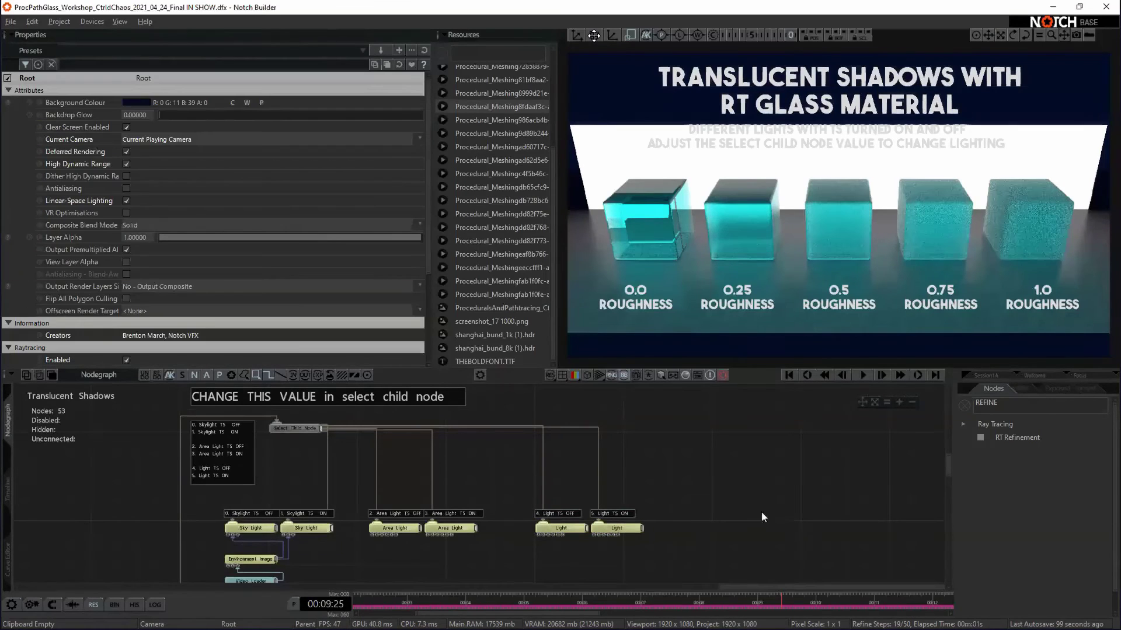
pyautogui.click(545, 532)
pyautogui.scroll(-5, 211, 321)
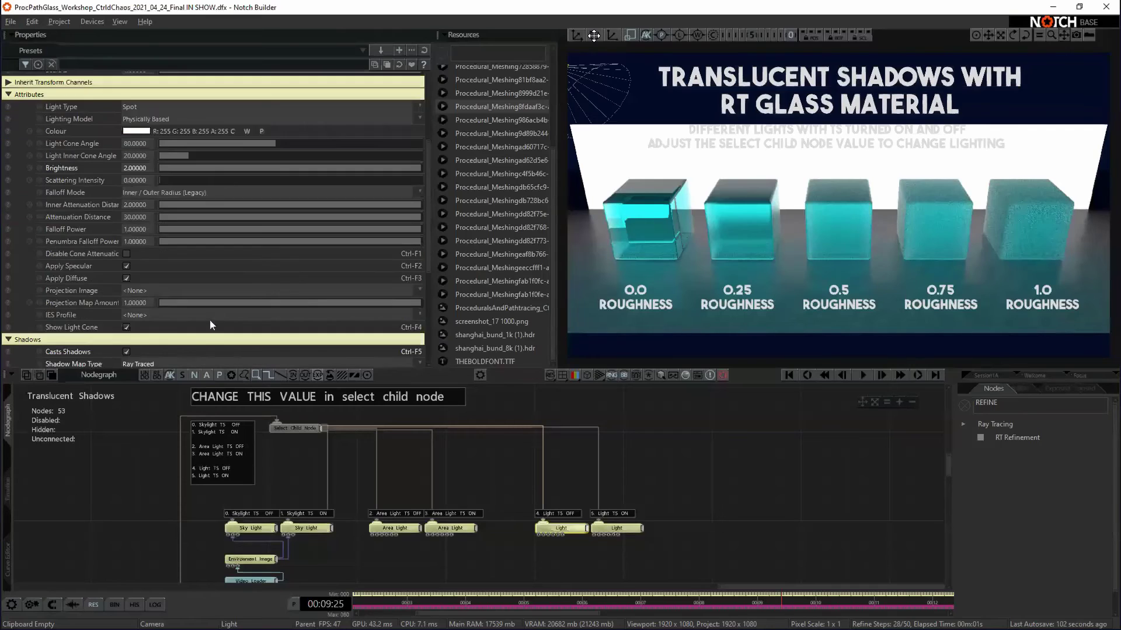
pyautogui.scroll(-6, 211, 322)
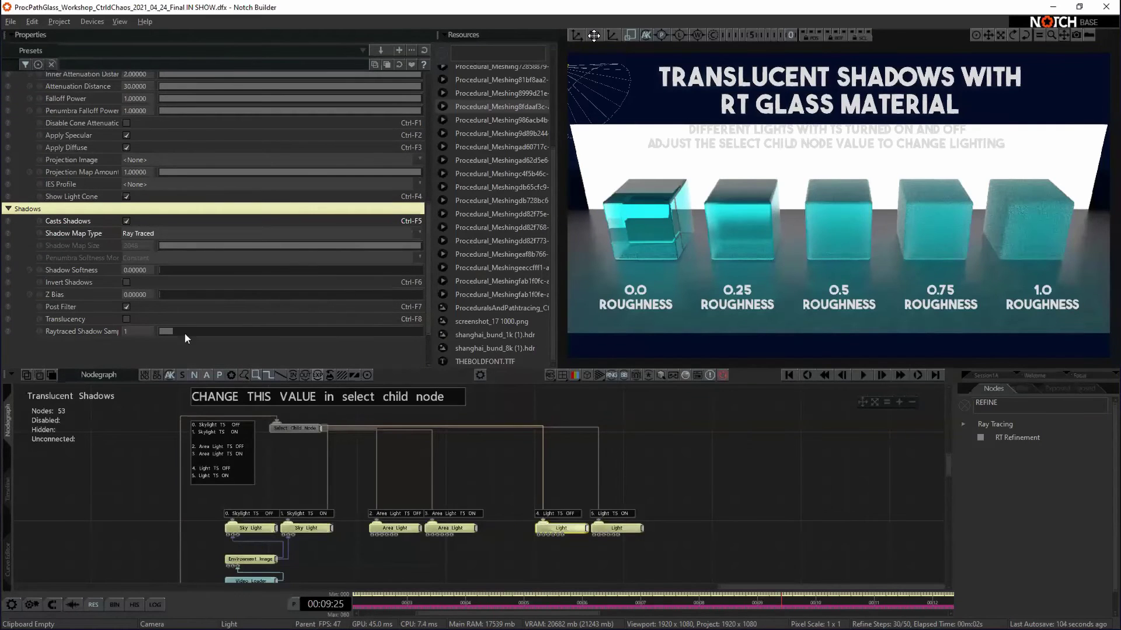
# Switch the Select Child Node to the spot lights, setting the Child Node Index to 4 and then to 5
pyautogui.scroll(2, 274, 409)
pyautogui.click(295, 484)
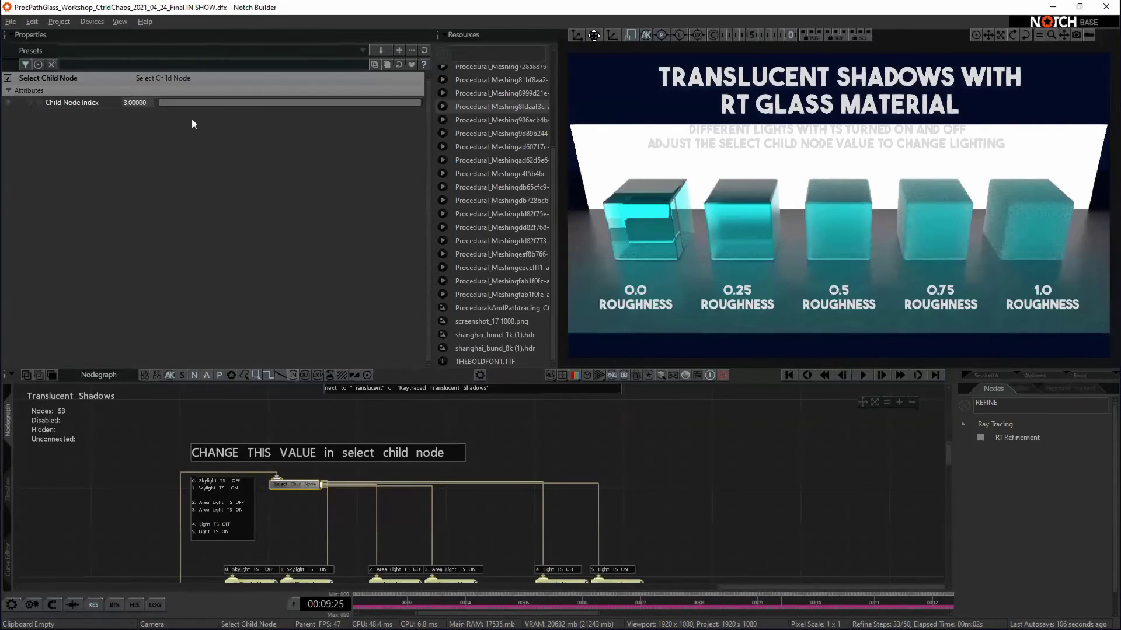
pyautogui.write('4')
pyautogui.press('Return')
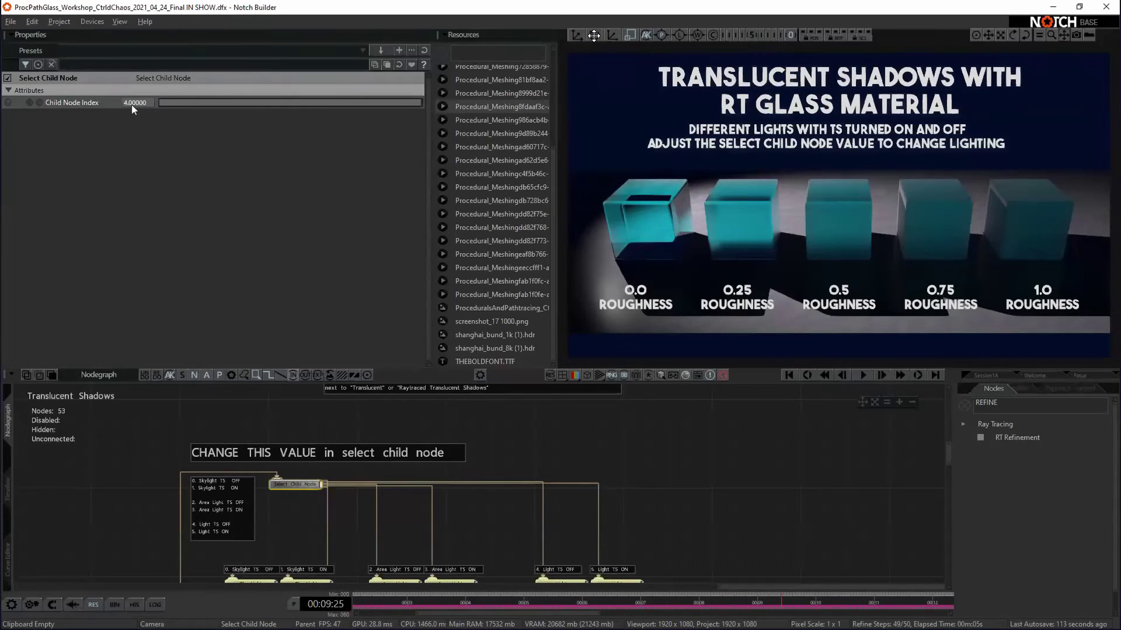
pyautogui.write('5')
pyautogui.press('Return')
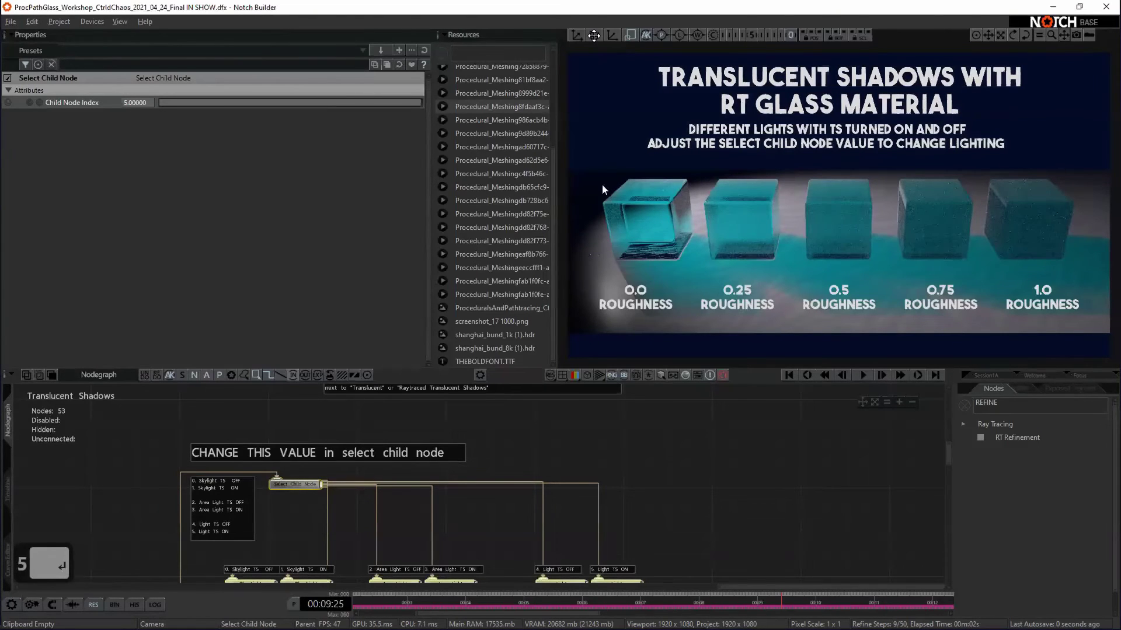
# Reduce the Absorption of the 0 Rough cube's Glass RT Material to 0
pyautogui.moveTo(649, 528); pyautogui.dragTo(711, 463, button='middle')
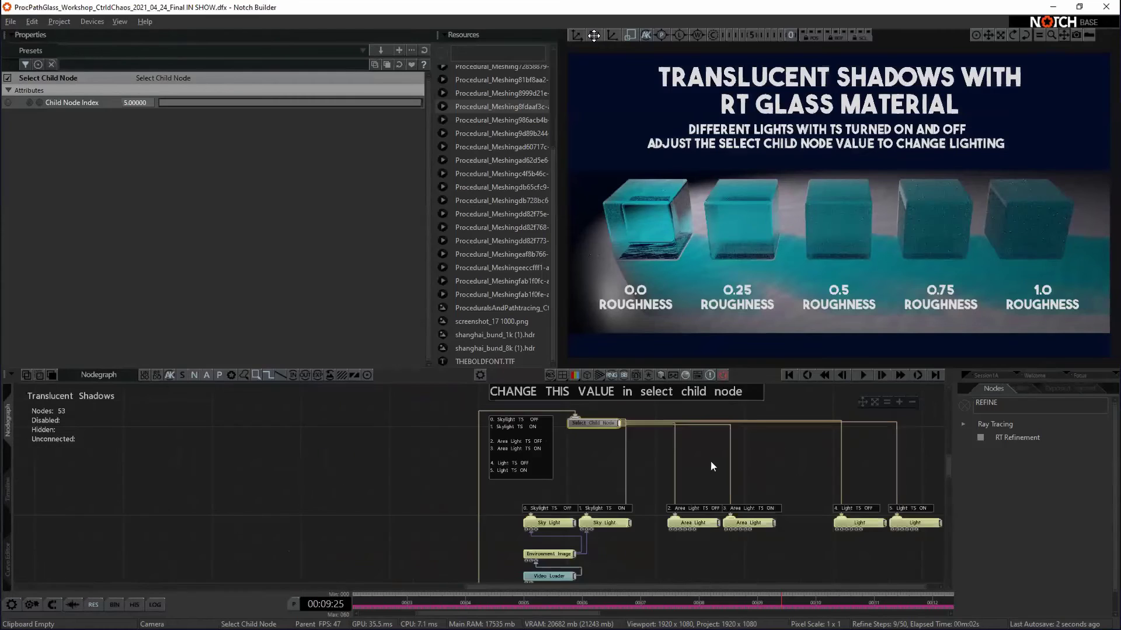
pyautogui.moveTo(618, 502); pyautogui.dragTo(631, 540, button='middle')
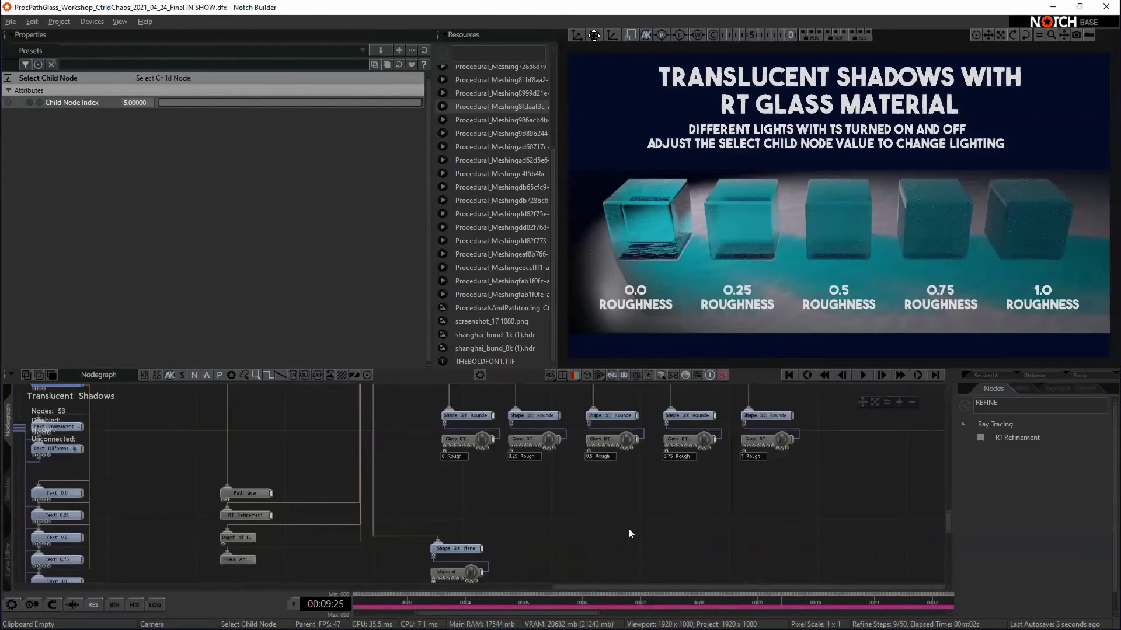
pyautogui.click(628, 528)
pyautogui.keyDown('ctrl'); pyautogui.scroll(3, 492, 499); pyautogui.keyUp('ctrl')
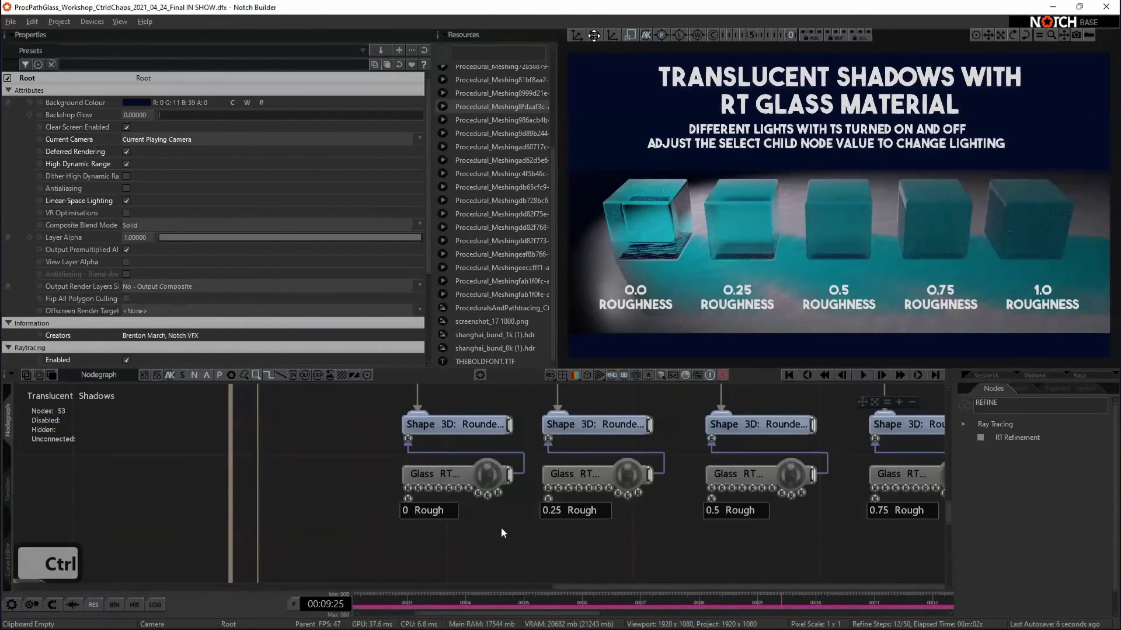
pyautogui.click(447, 473)
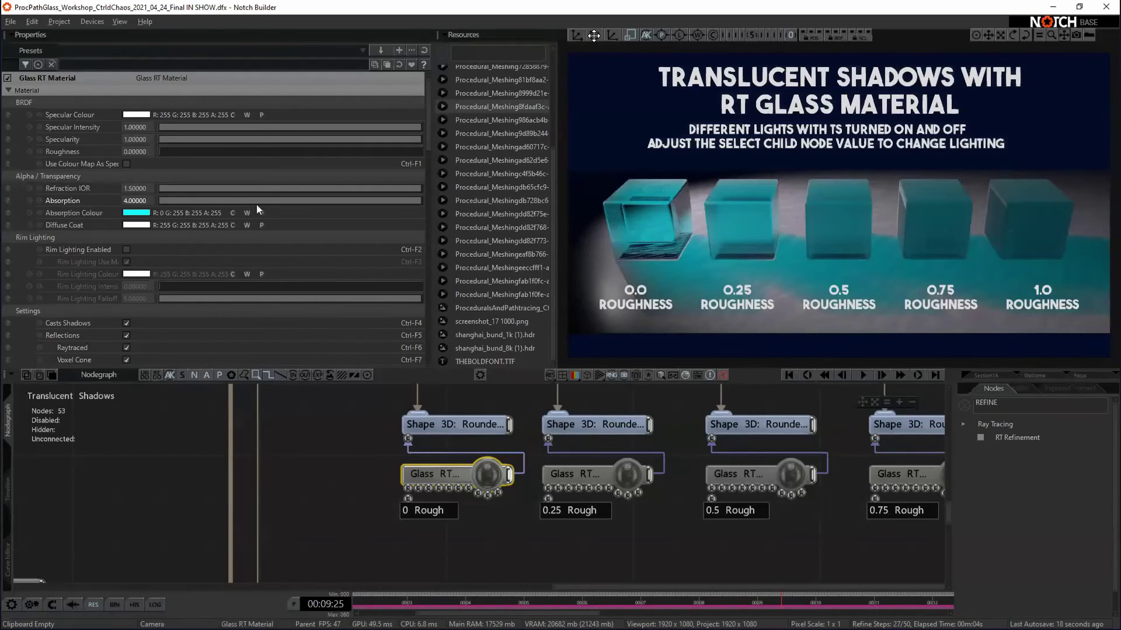
pyautogui.moveTo(293, 201); pyautogui.dragTo(113, 196)
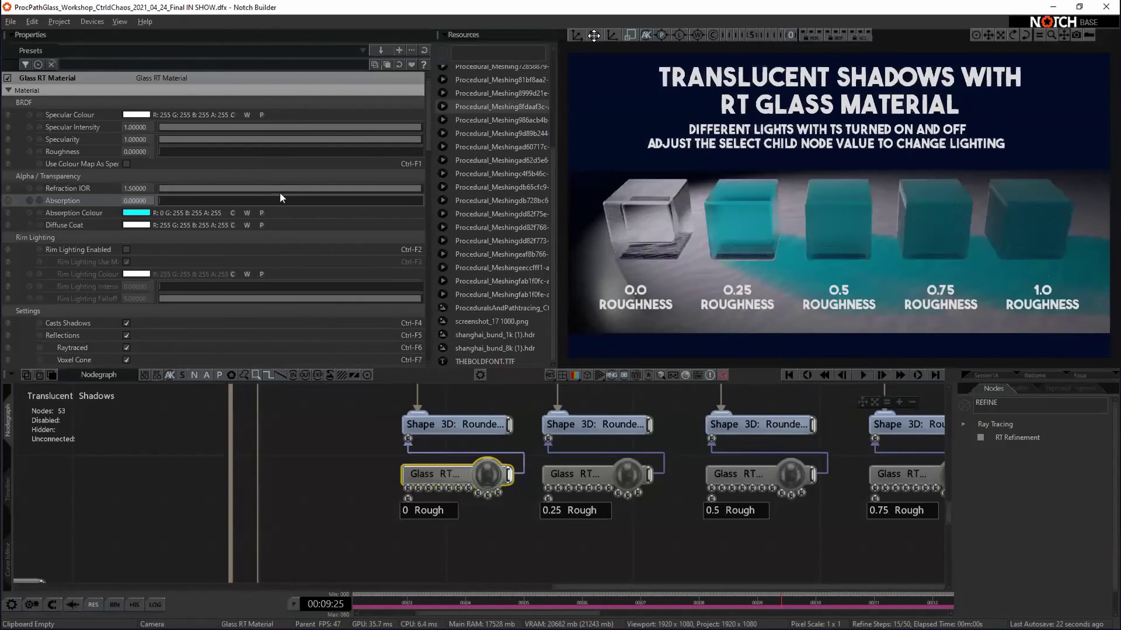
# Try a pink Diffuse Coat of R 255, G 76, B 143 on the 0 Rough glass material and reset it to white
pyautogui.click(135, 225)
pyautogui.moveTo(105, 281)
pyautogui.mouseDown()
pyautogui.moveTo(88, 327)
pyautogui.moveTo(105, 315)
pyautogui.moveTo(101, 300)
pyautogui.mouseUp()
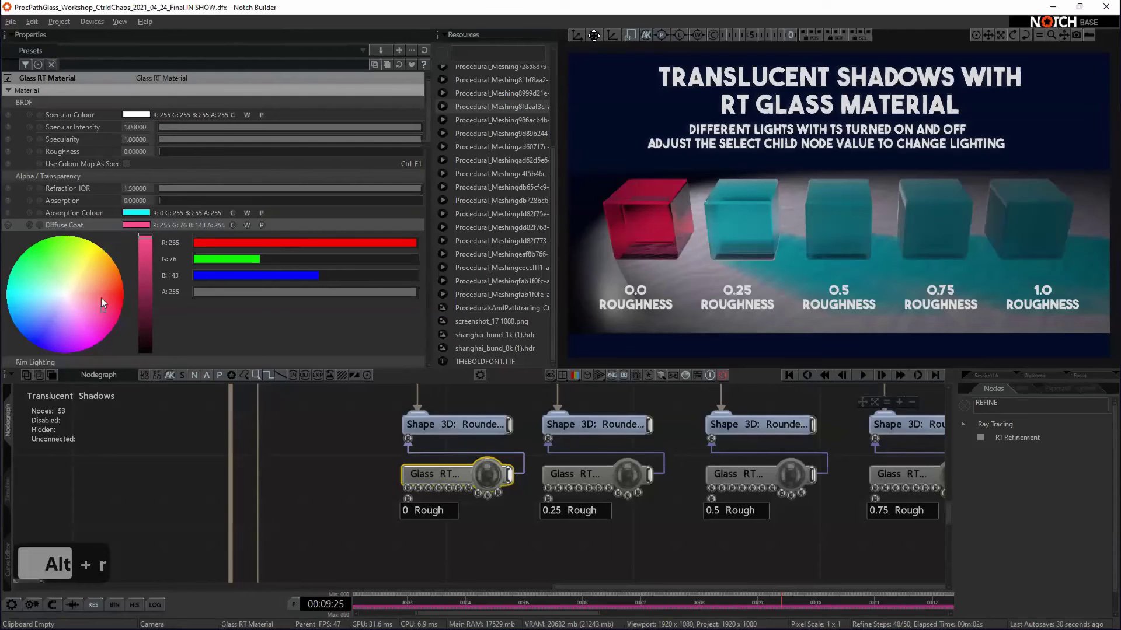
pyautogui.click(66, 294)
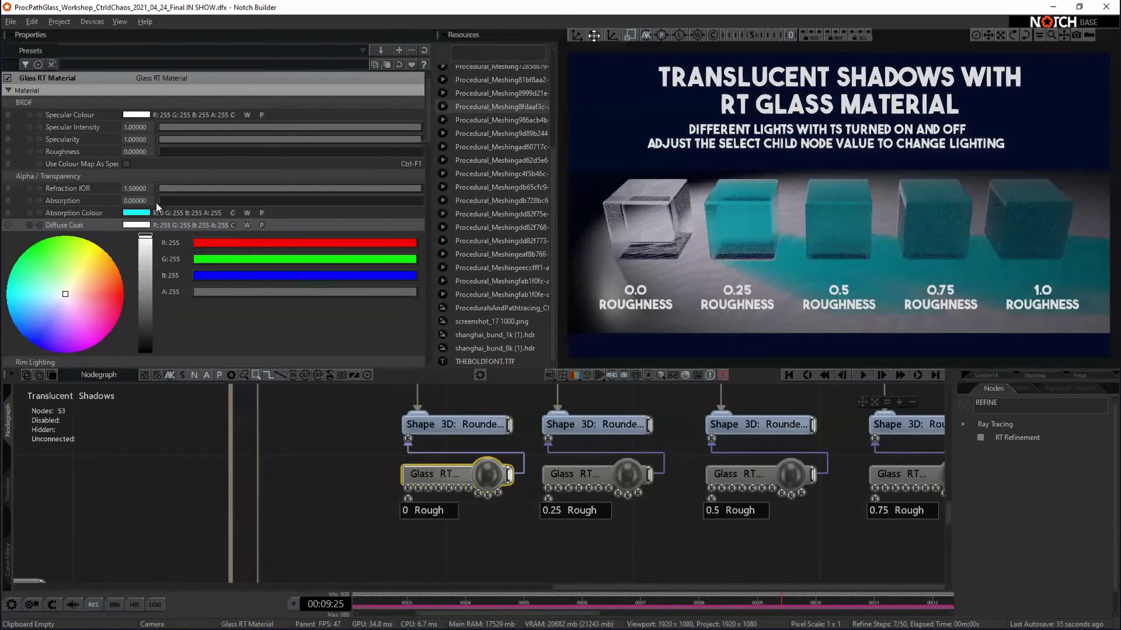
# Set the 0 Rough glass material's Absorption Colour to purple R 214, G 14, B 255 and its Absorption to 4
pyautogui.click(136, 212)
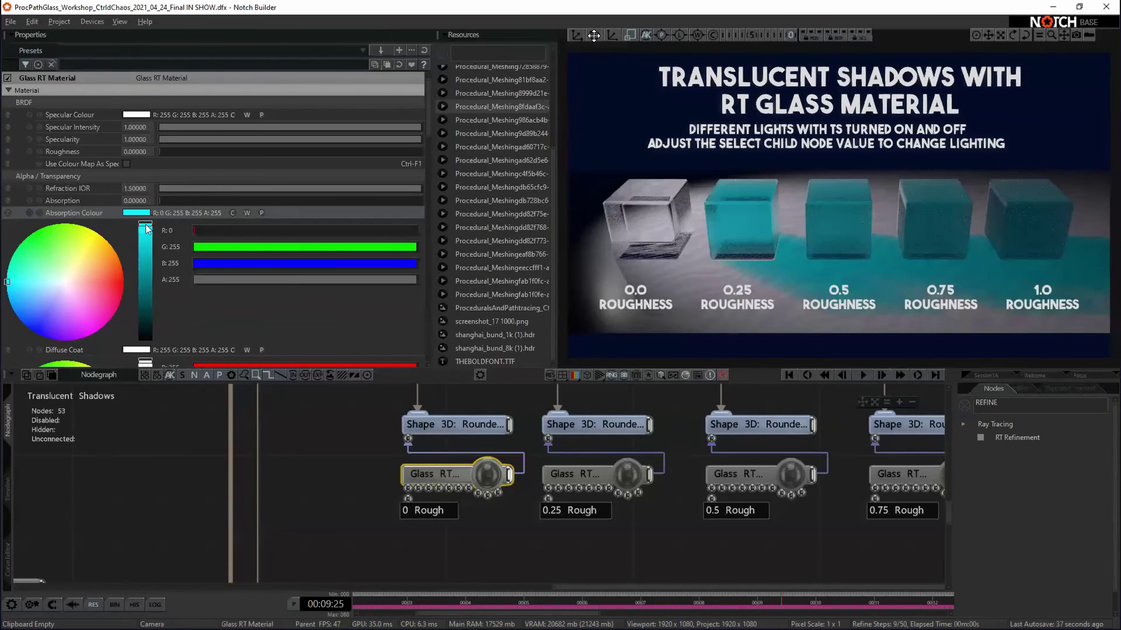
pyautogui.click(83, 333)
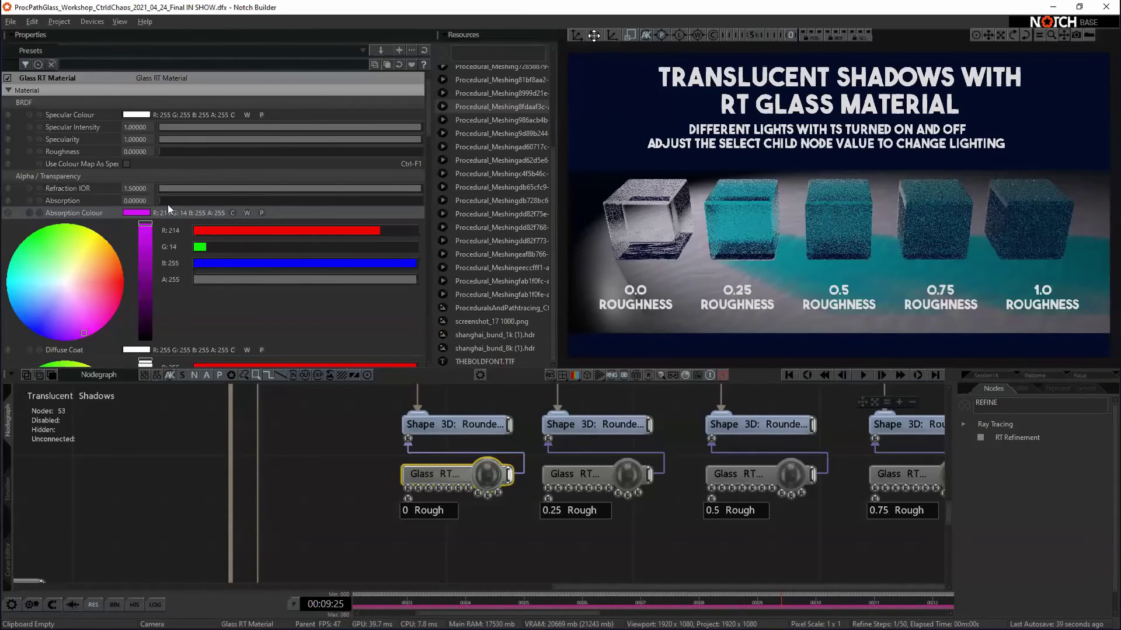
pyautogui.moveTo(167, 203); pyautogui.dragTo(427, 205)
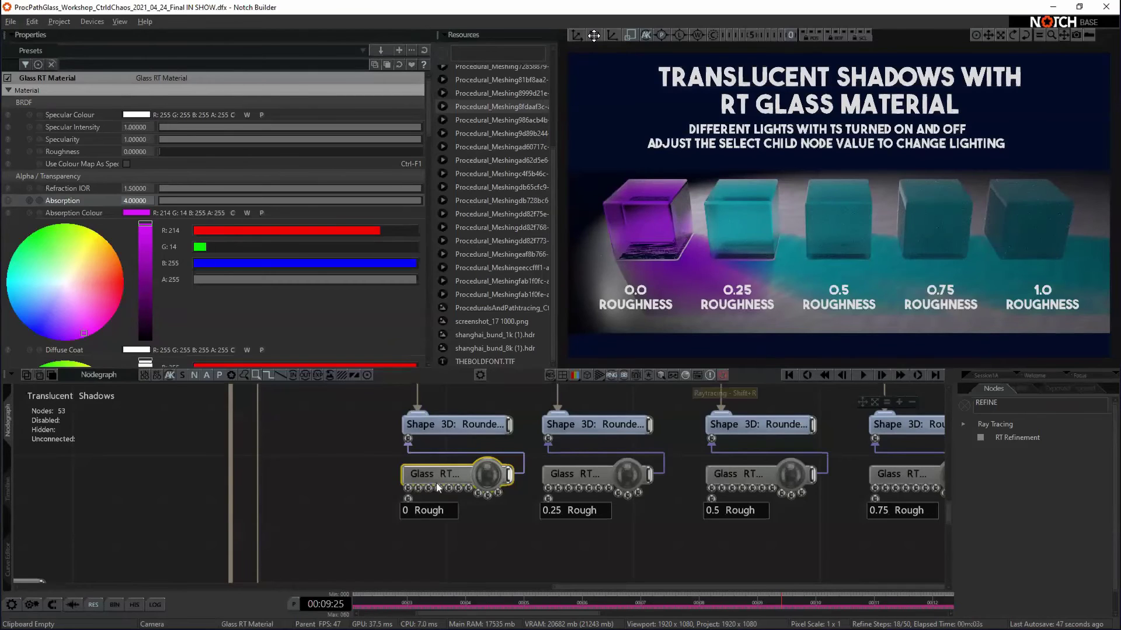
# Solo the Materials and HDRI skylight layer and open its node graph
pyautogui.press('F1')
pyautogui.press('F2')
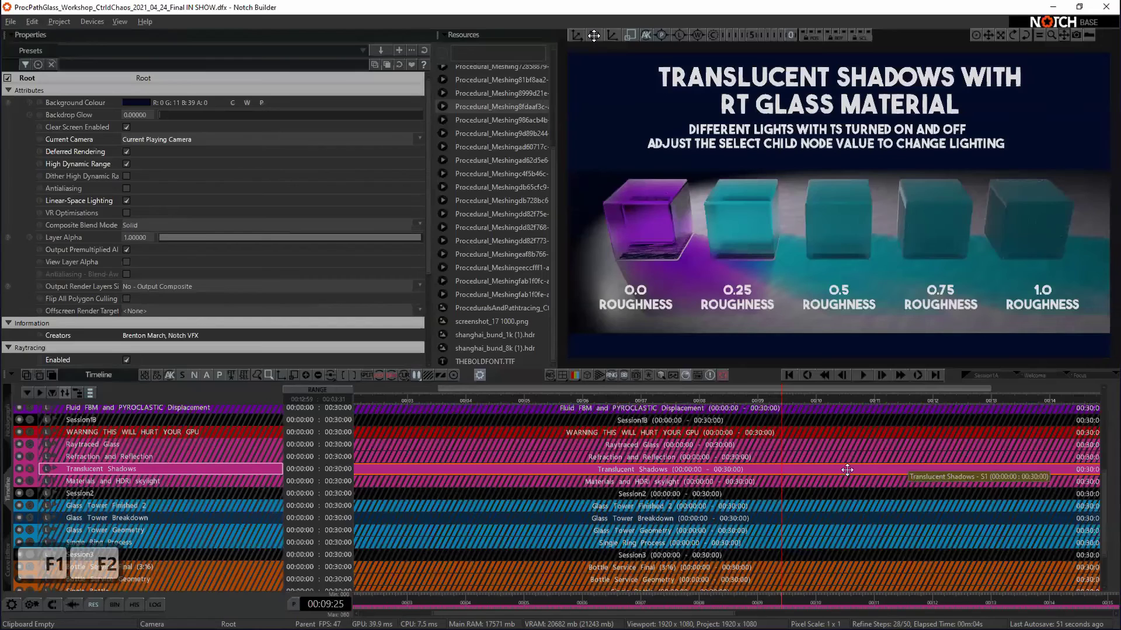
pyautogui.click(31, 481)
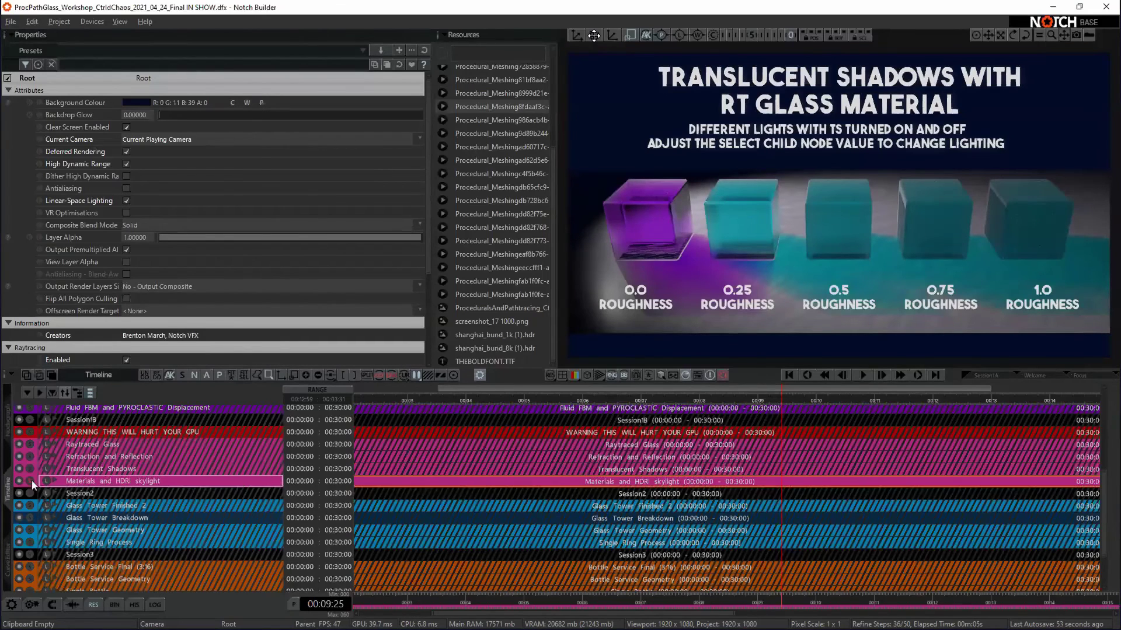
pyautogui.click(113, 481)
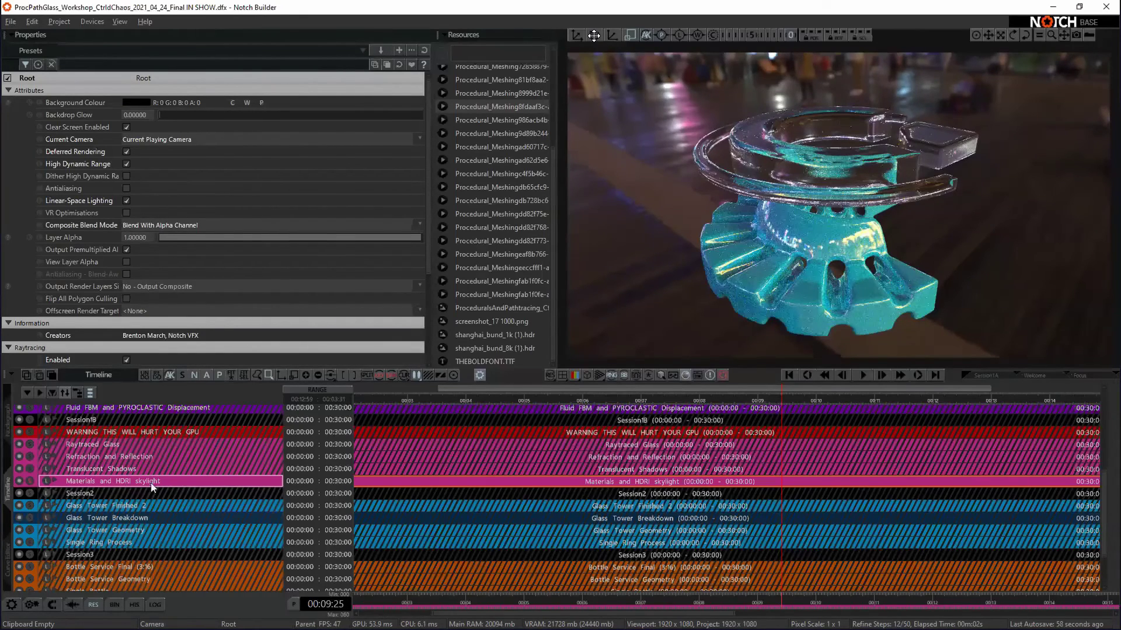
pyautogui.press('F1')
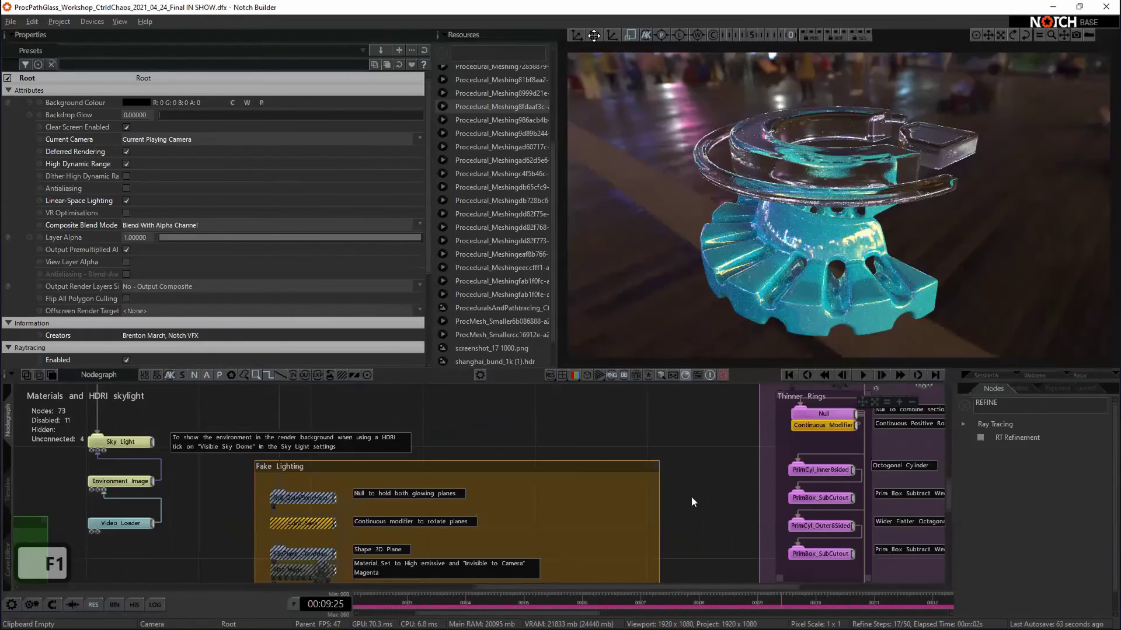
# Look over the layer's node graph and inspect the Video Loader and Environment Image nodes feeding the Sky Light
pyautogui.keyDown('ctrl'); pyautogui.scroll(-3, 691, 496); pyautogui.keyUp('ctrl')
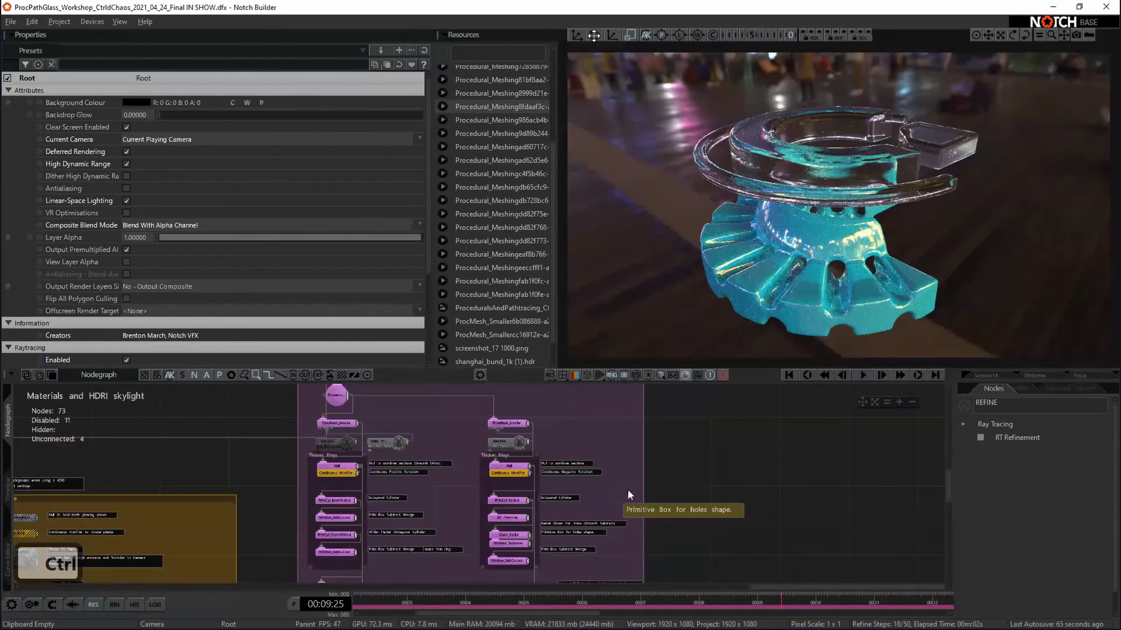
pyautogui.keyDown('ctrl'); pyautogui.scroll(-1, 641, 485); pyautogui.keyUp('ctrl')
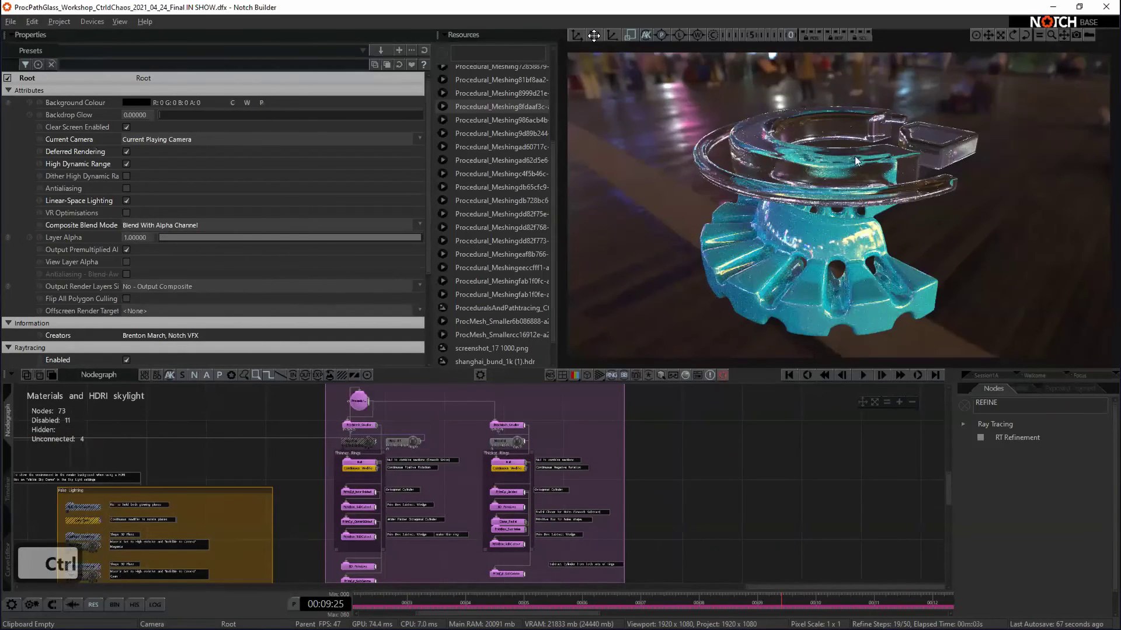
pyautogui.keyDown('ctrl'); pyautogui.scroll(3, 182, 460); pyautogui.keyUp('ctrl')
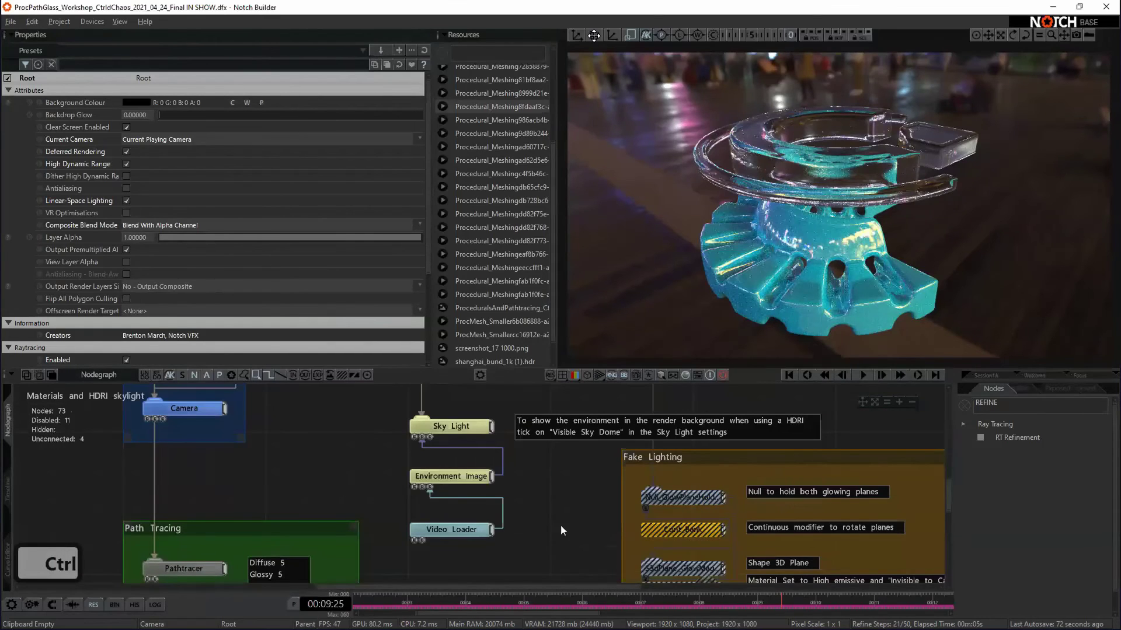
pyautogui.click(450, 531)
pyautogui.press('shift')
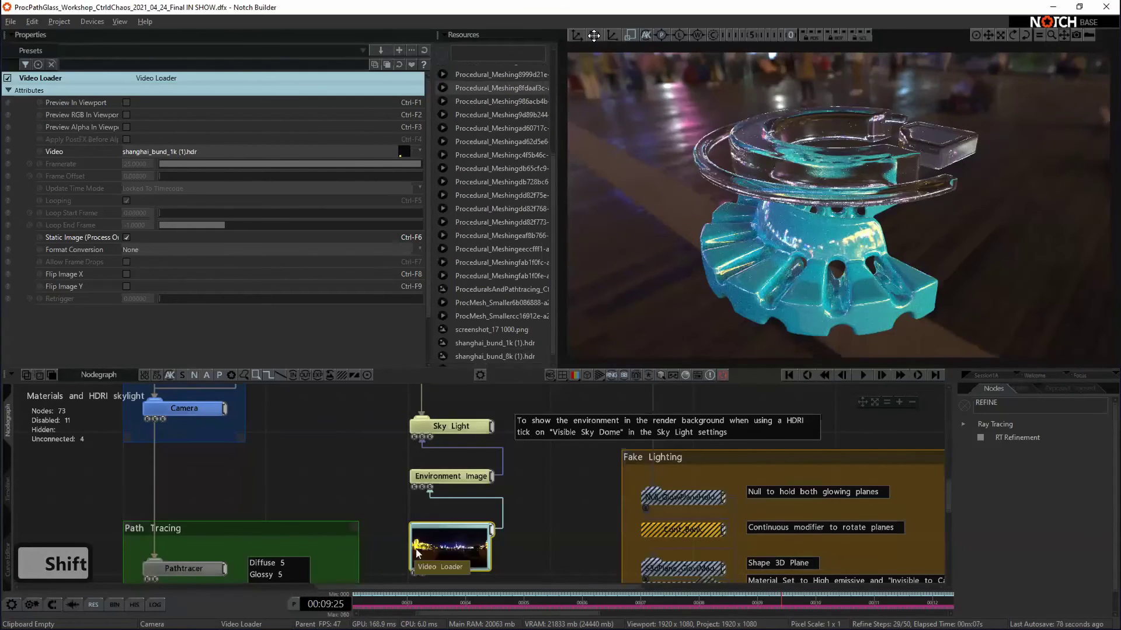
pyautogui.click(467, 482)
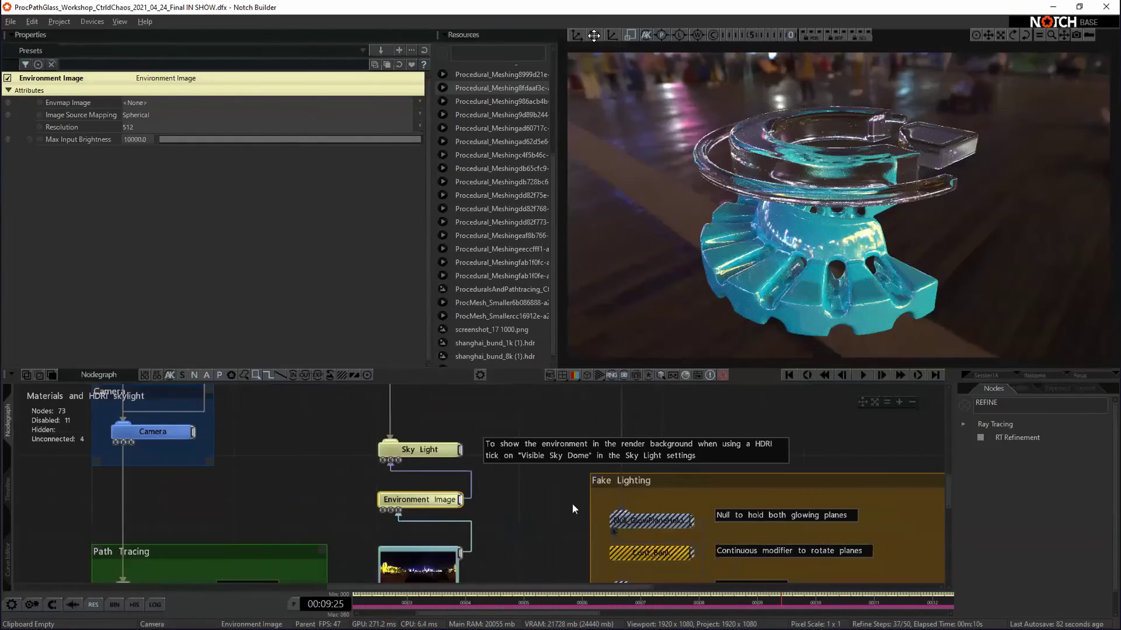
pyautogui.moveTo(568, 509); pyautogui.dragTo(529, 558, button='middle')
# Compare the render with the Sky Light's Visible Sky Dome off and on, and examine the HDRI surroundings from several angles
pyautogui.click(418, 475)
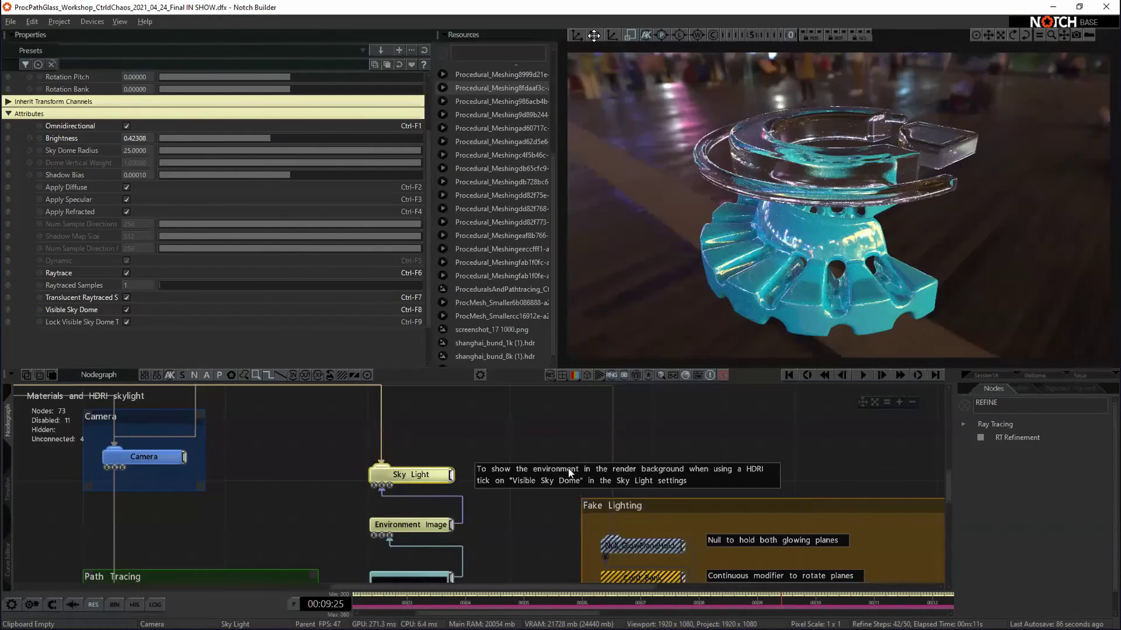
pyautogui.click(126, 310)
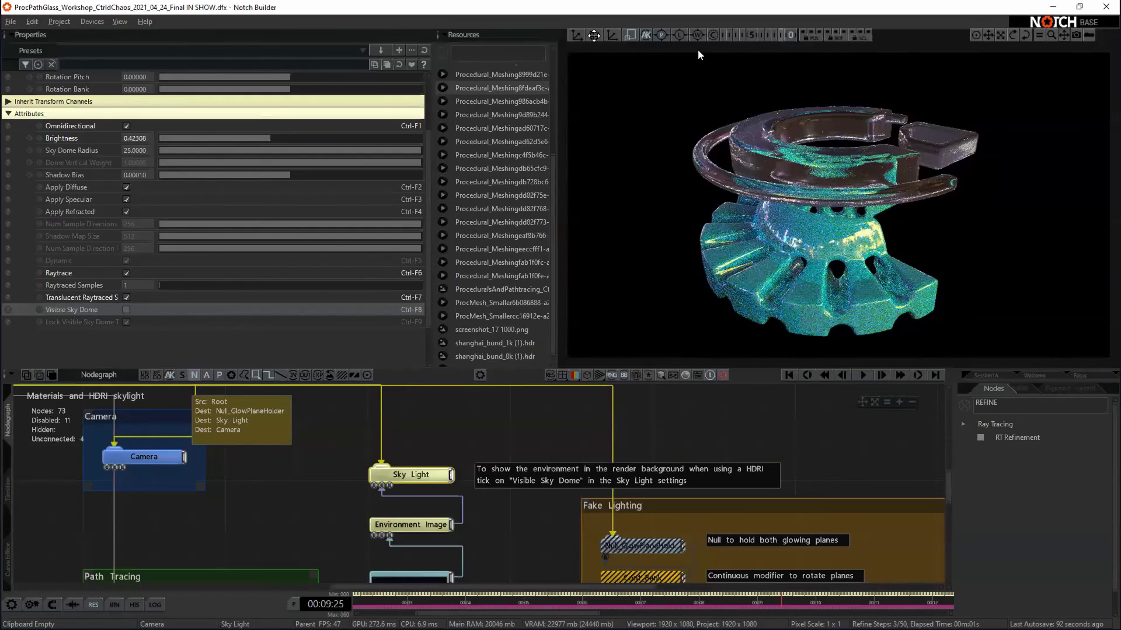
pyautogui.click(124, 311)
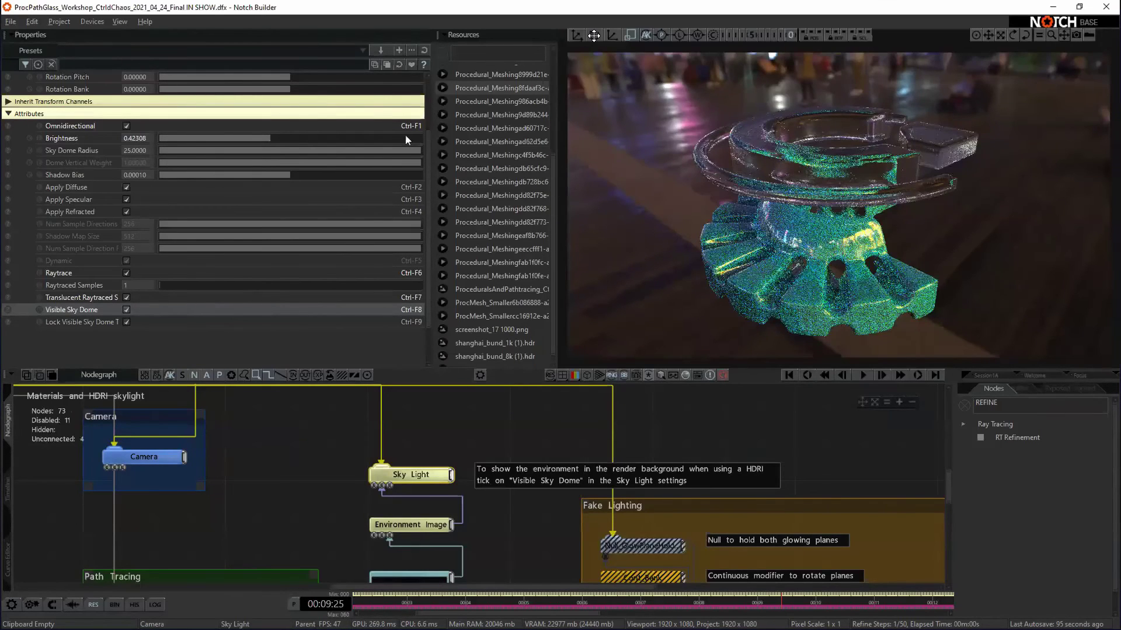
pyautogui.moveTo(869, 280); pyautogui.dragTo(1097, 245)
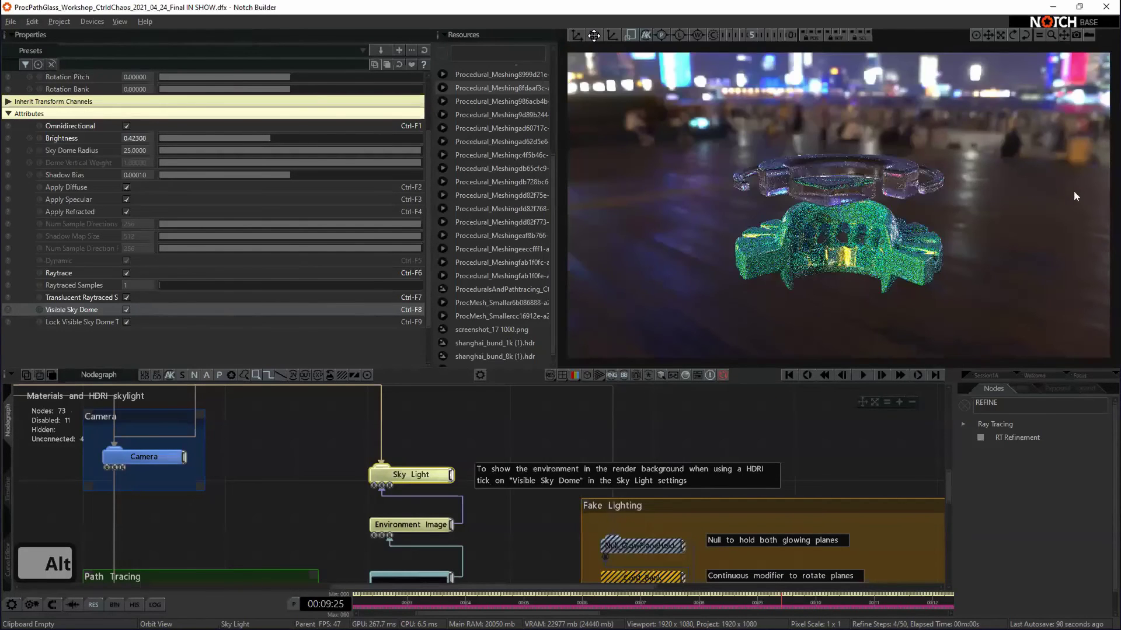
pyautogui.keyDown('alt'); pyautogui.moveTo(1076, 196); pyautogui.dragTo(924, 225); pyautogui.keyUp('alt')
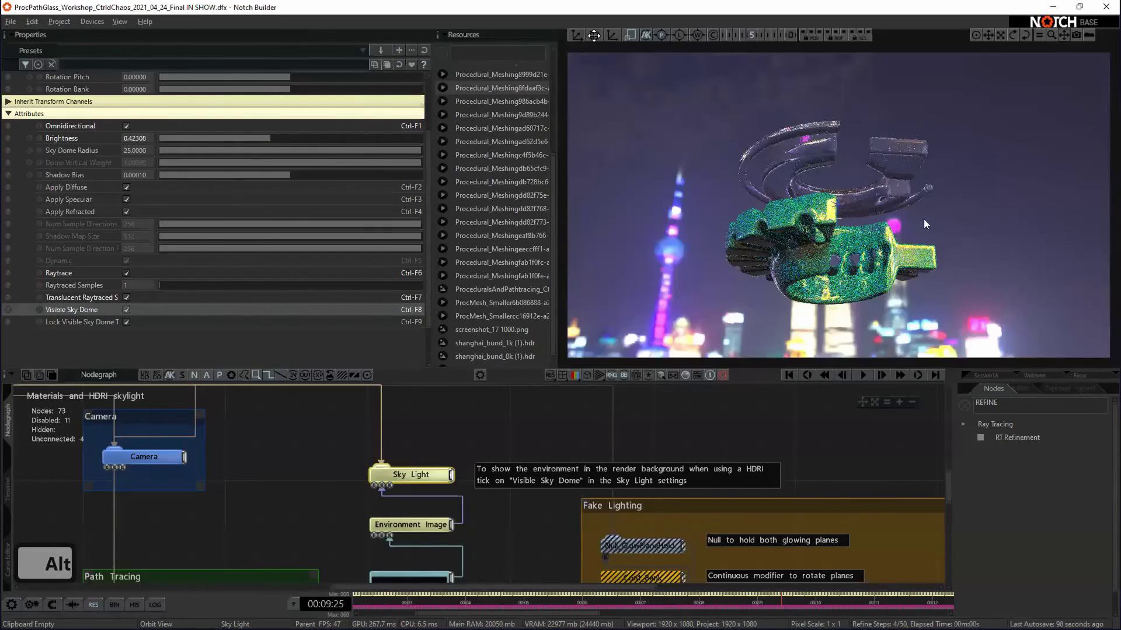
pyautogui.keyDown('alt'); pyautogui.moveTo(912, 219); pyautogui.dragTo(883, 167, button='right'); pyautogui.keyUp('alt')
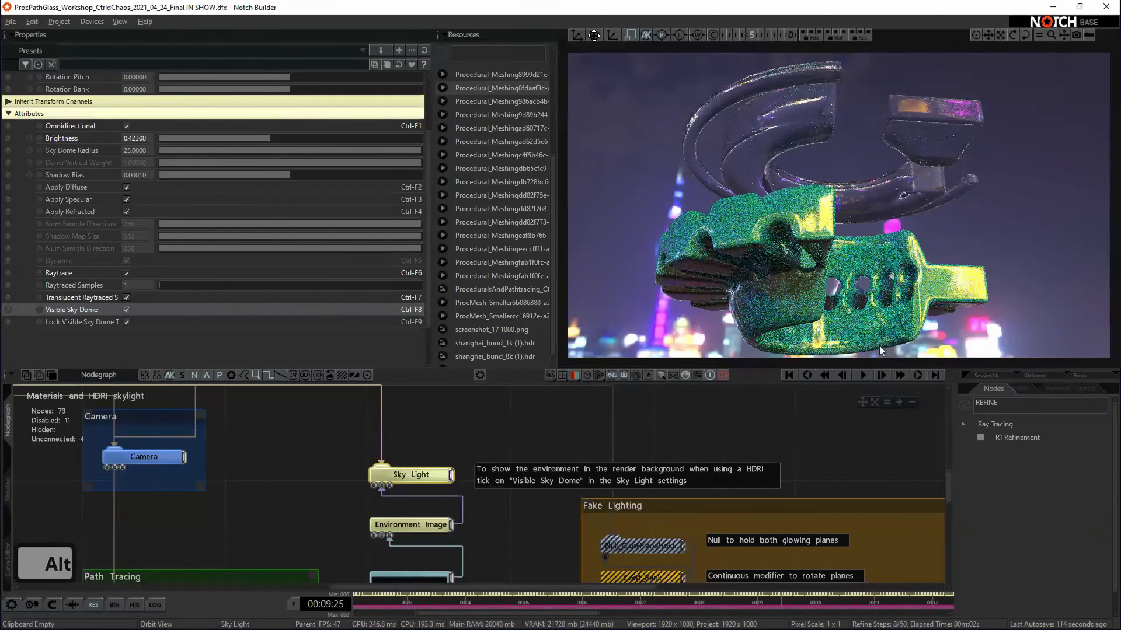
pyautogui.keyDown('alt'); pyautogui.moveTo(879, 346); pyautogui.dragTo(916, 436); pyautogui.keyUp('alt')
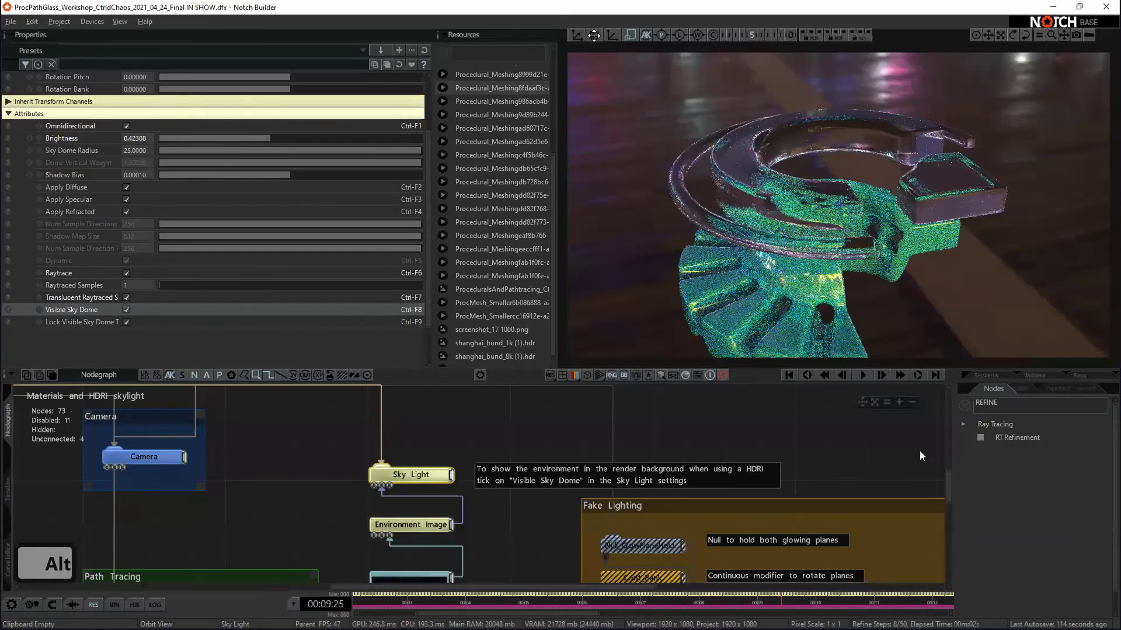
pyautogui.keyDown('alt'); pyautogui.moveTo(926, 437); pyautogui.dragTo(672, 201); pyautogui.keyUp('alt')
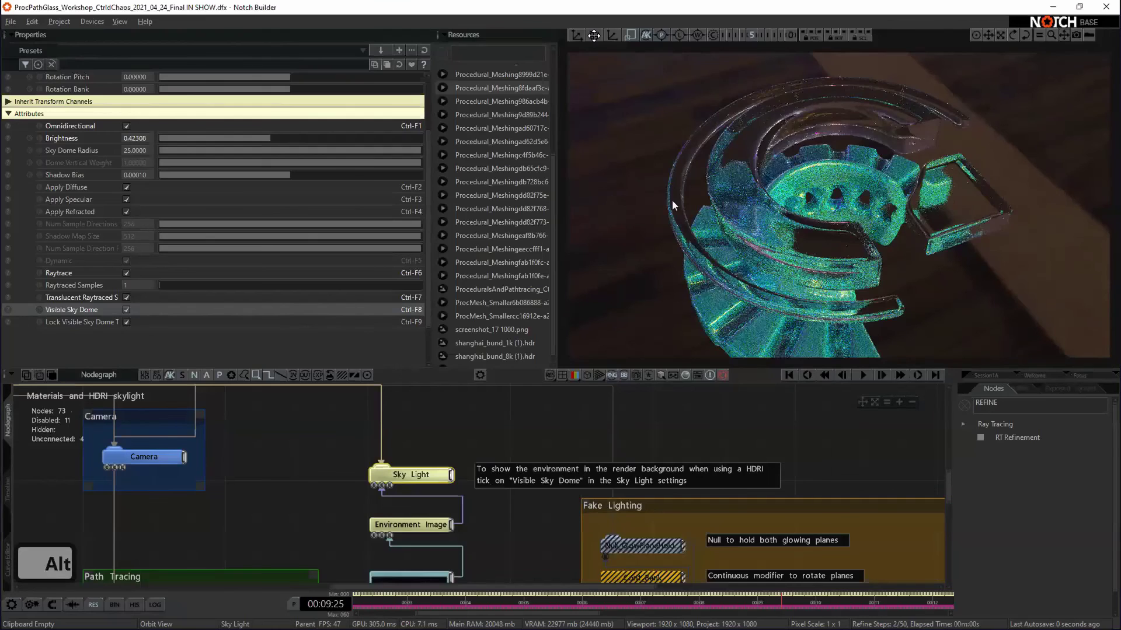
pyautogui.click(479, 435)
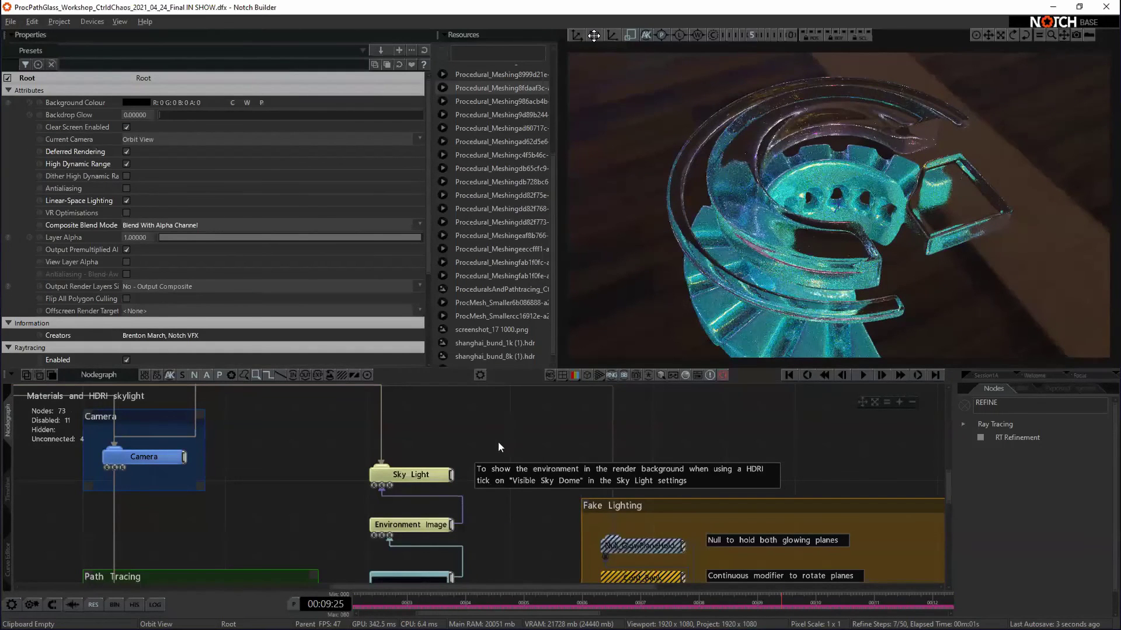
# Review the procedural example layers by soloing them one after another, from Procedurals Basic to Onion Displacement
pyautogui.press('F2')
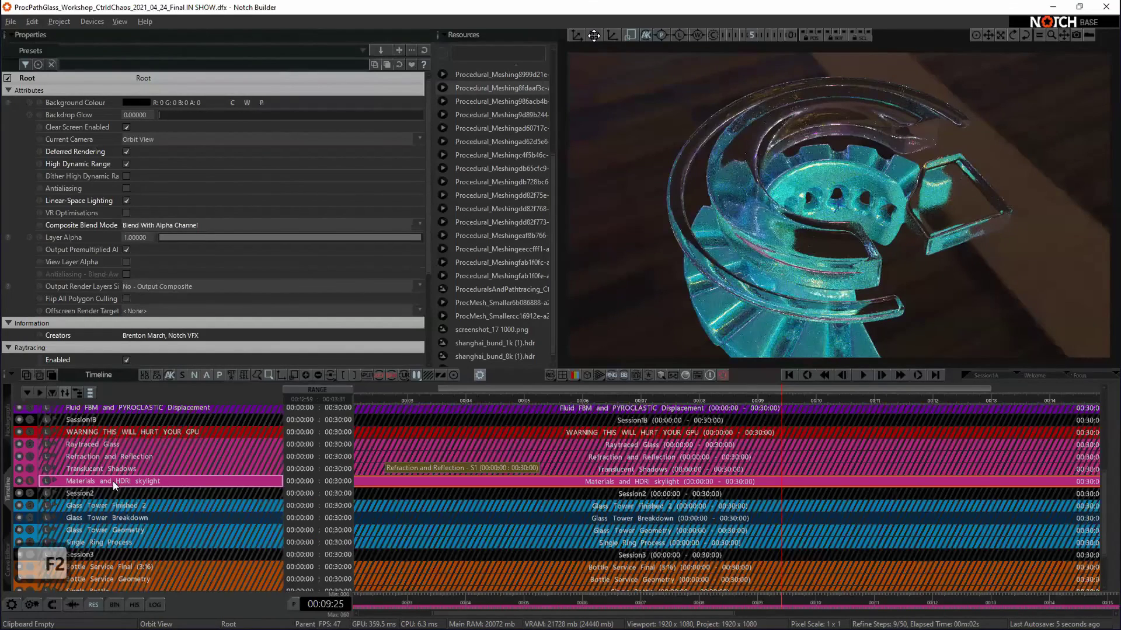
pyautogui.scroll(5, 113, 480)
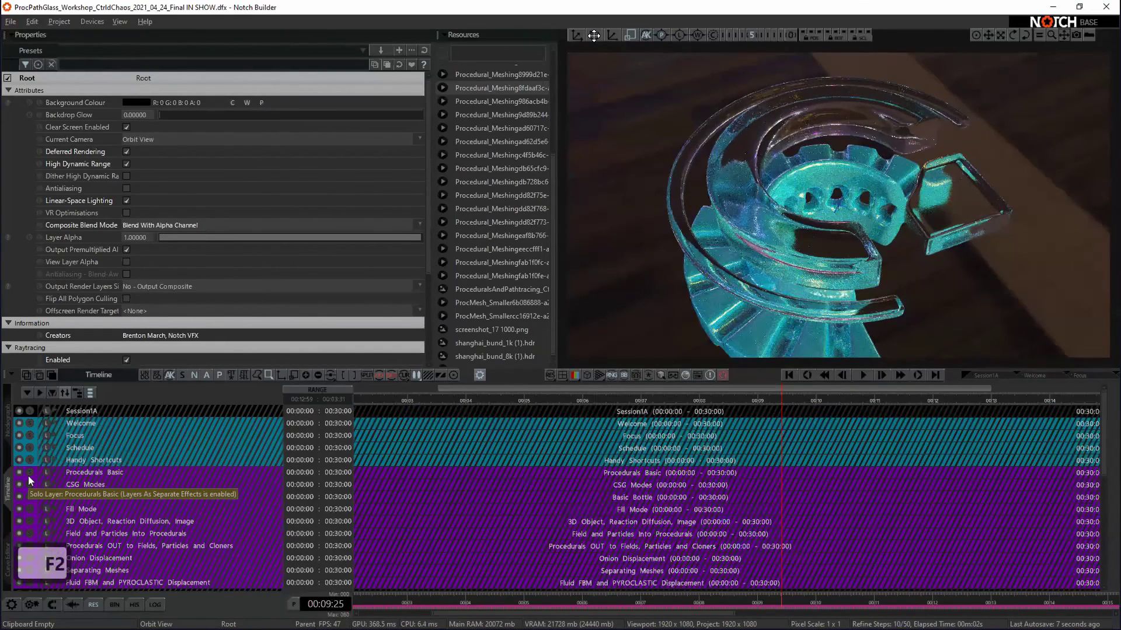
pyautogui.click(29, 480)
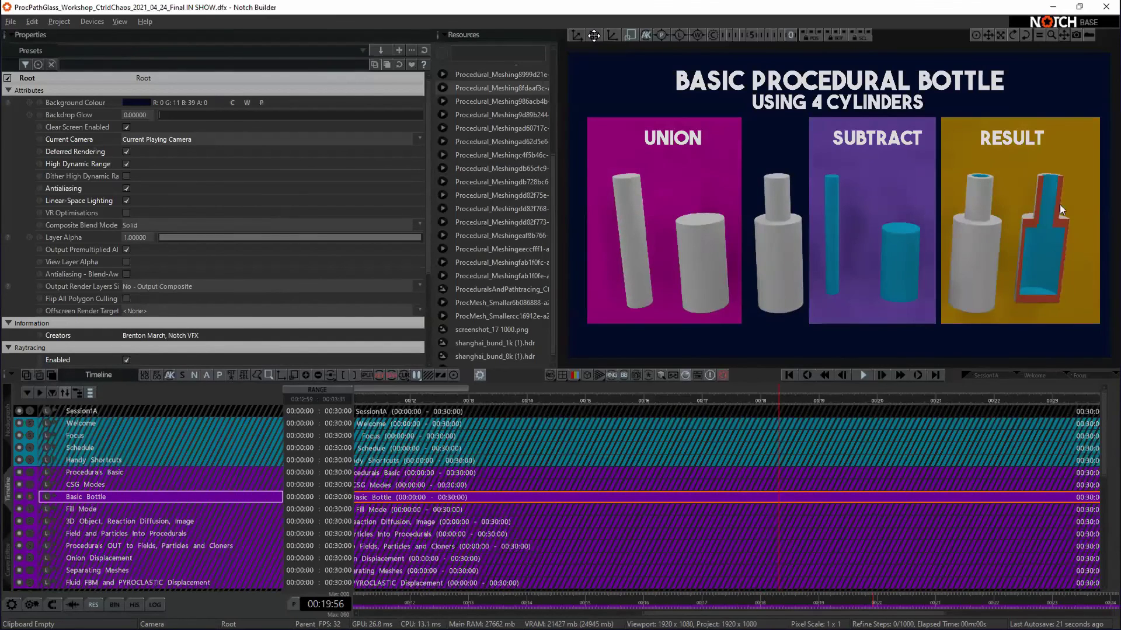
pyautogui.click(28, 523)
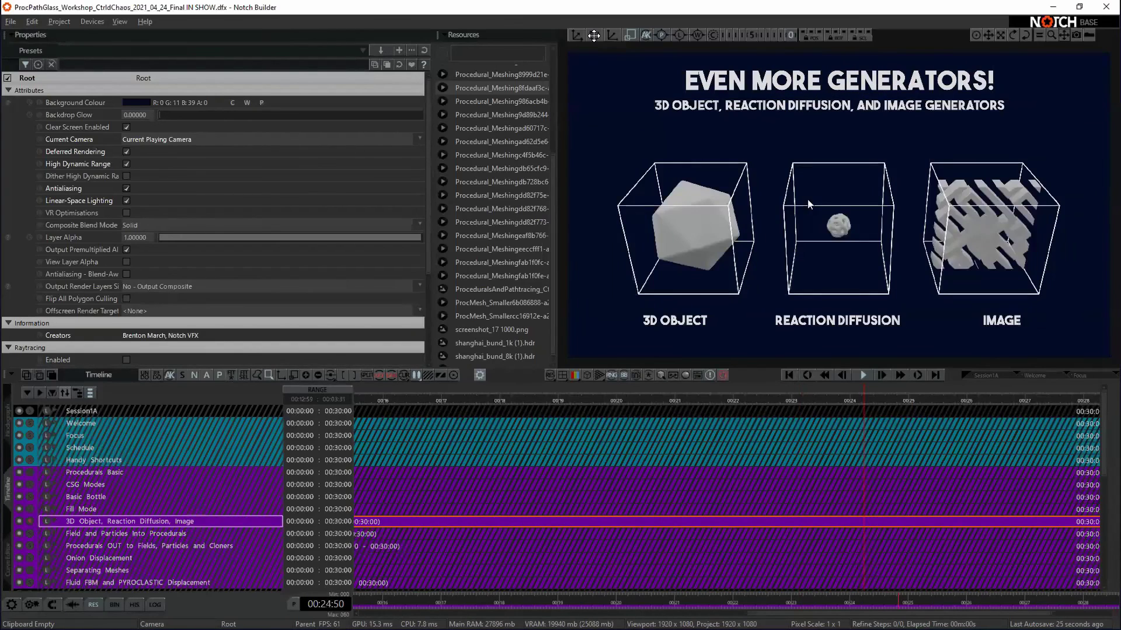
pyautogui.click(29, 534)
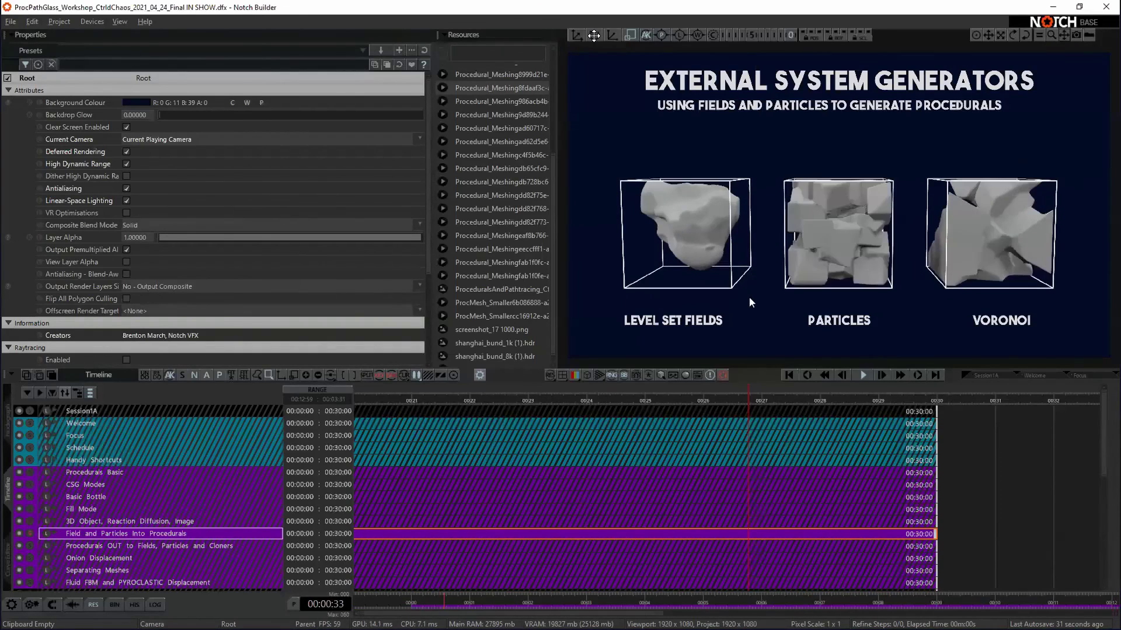
pyautogui.click(27, 548)
pyautogui.click(29, 557)
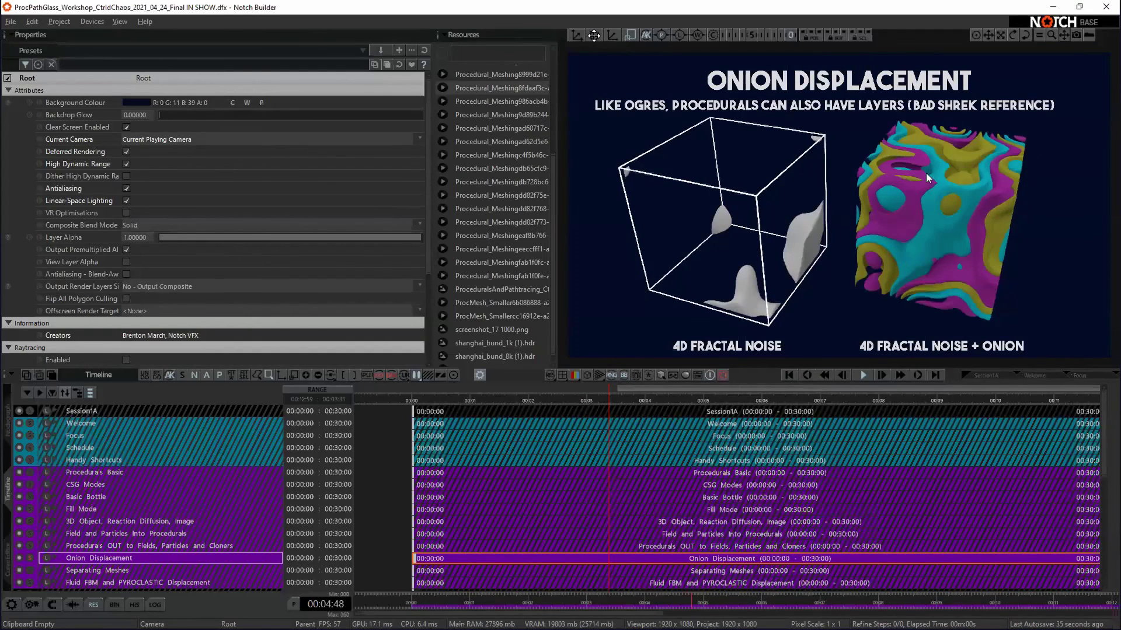
# Solo the Session2 layer to bring up its title image
pyautogui.scroll(-3, 127, 530)
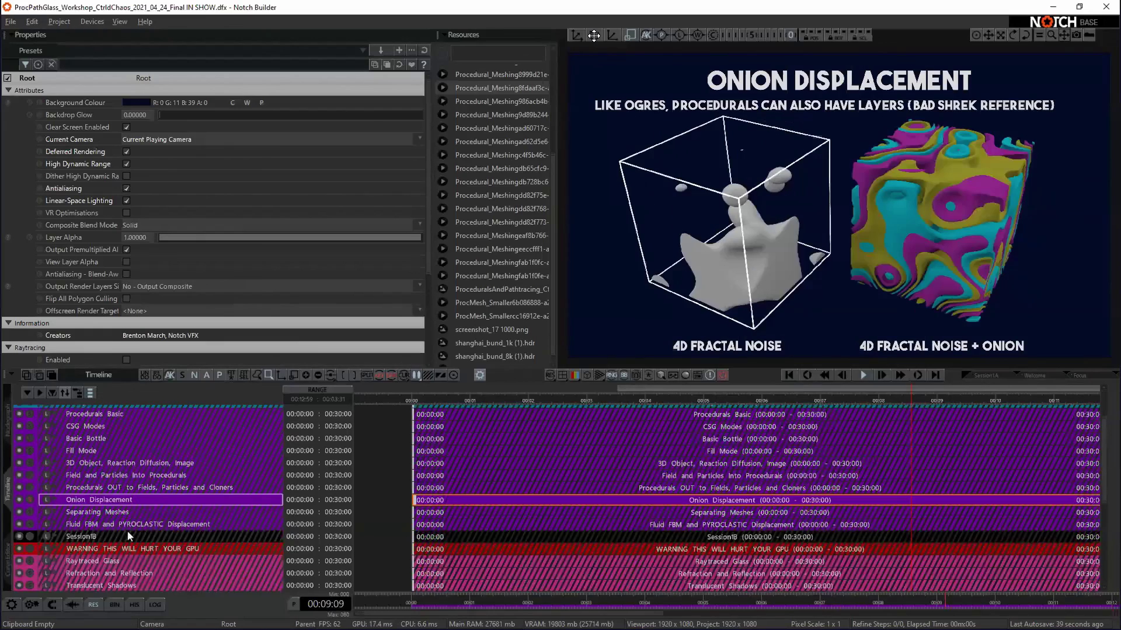
pyautogui.scroll(-5, 206, 526)
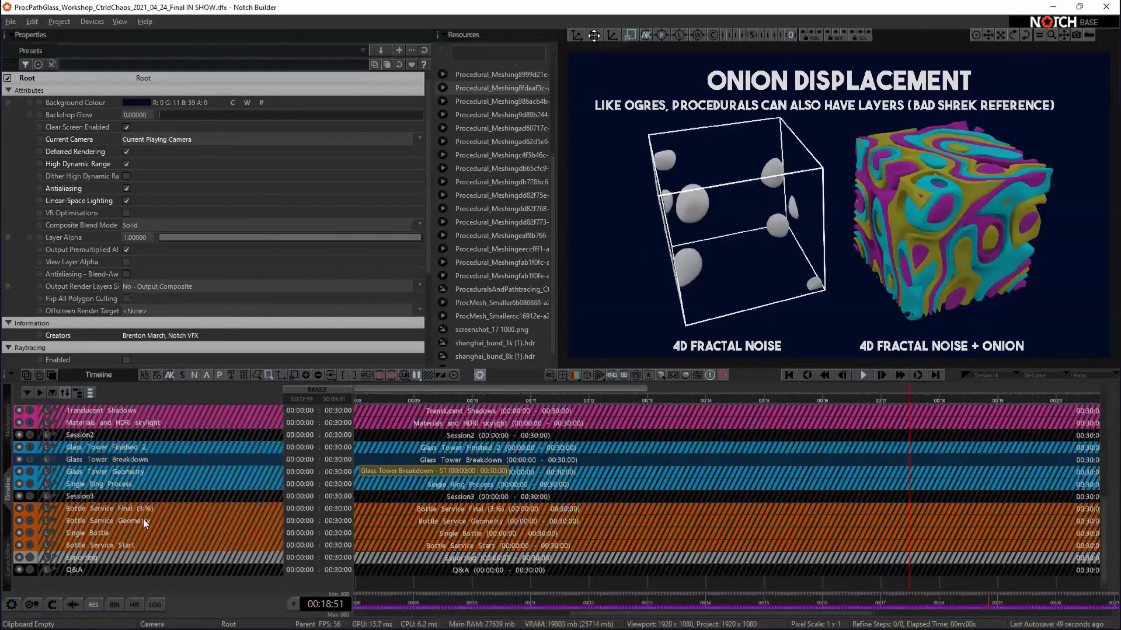
pyautogui.scroll(3, 110, 491)
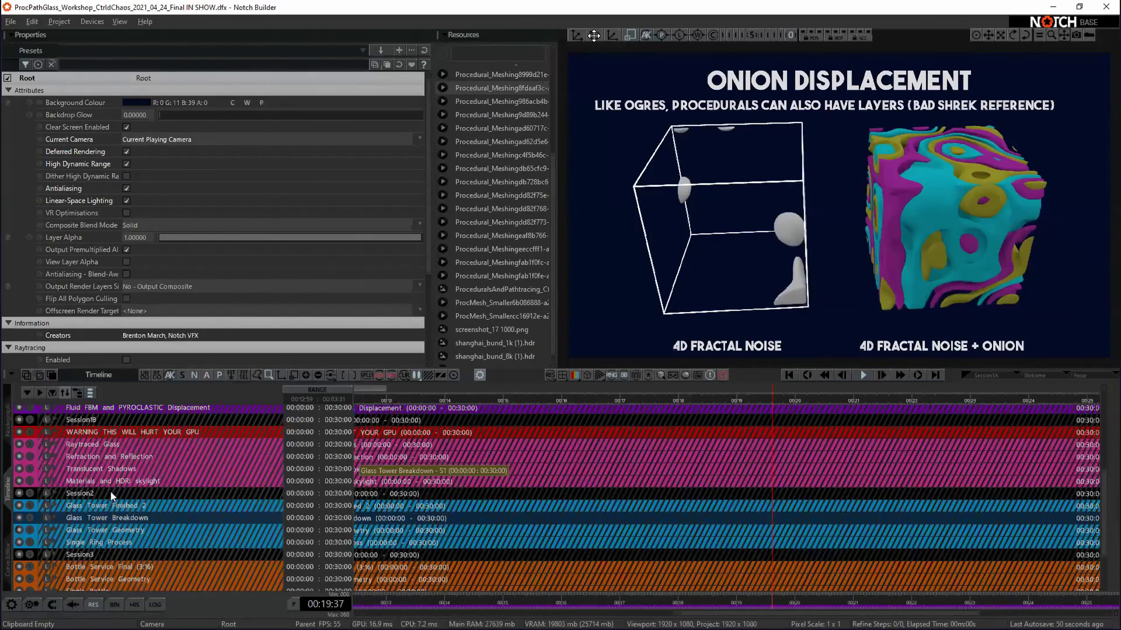
pyautogui.click(47, 493)
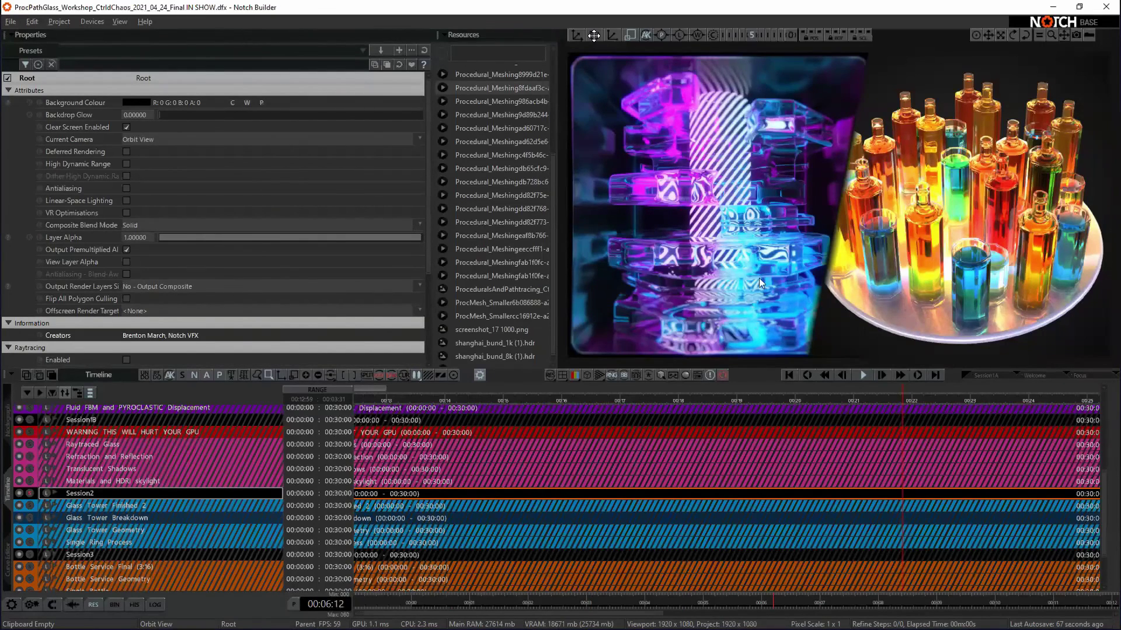
# Switch to the media player holding the full-screen break countdown video and bring up its playback controls
pyautogui.hotkey('alt', 'Tab')
pyautogui.hotkey('alt', 'Tab')
pyautogui.hotkey('alt', 'Tab')
pyautogui.hotkey('alt', 'Tab')
pyautogui.hotkey('alt', 'Tab')
pyautogui.hotkey('alt', 'Tab')
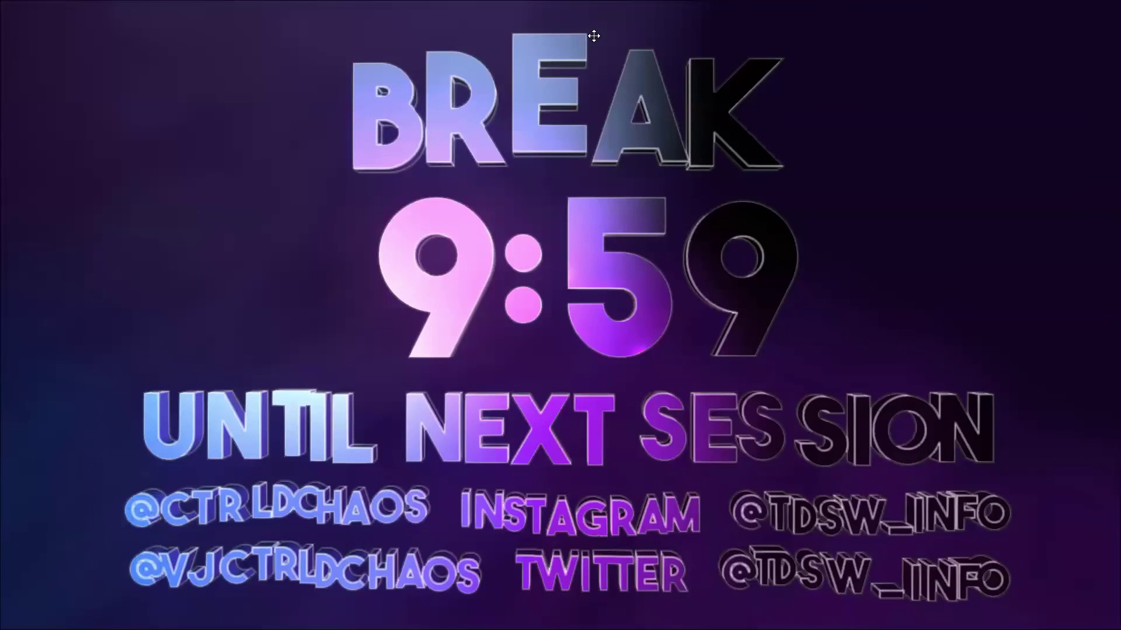
pyautogui.moveTo(776, 219)
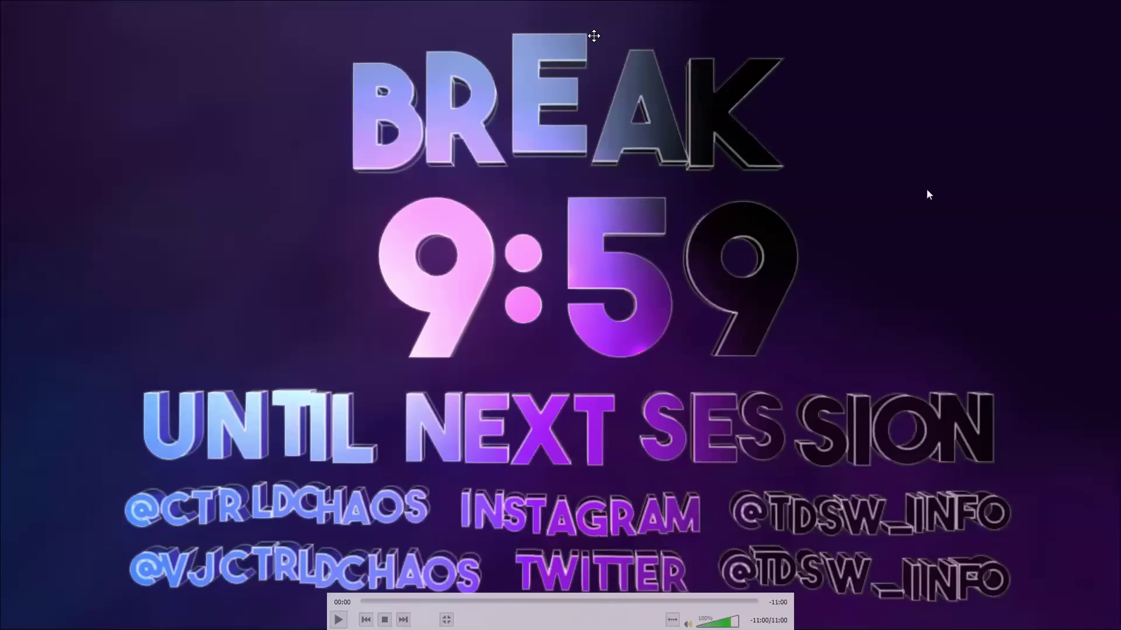